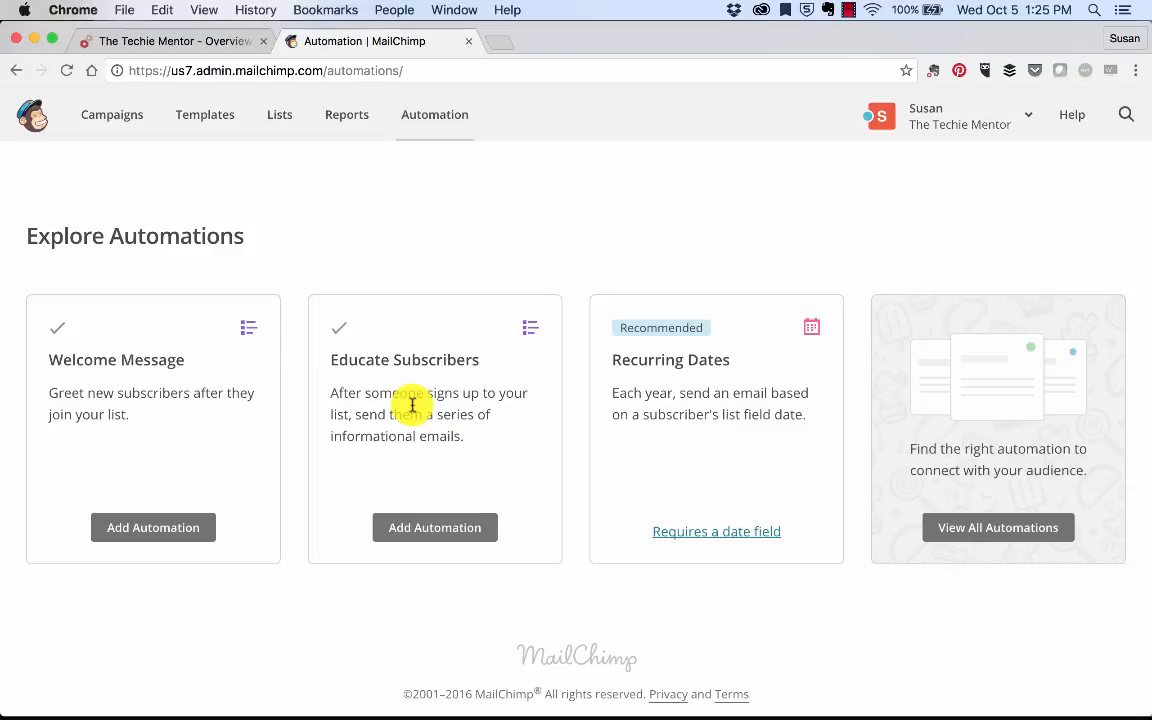
Step: Select the test1 srvs and Untitled workflows in the automation list
{"action": "scroll", "coordinate": [411, 404], "scroll_direction": "up", "scroll_amount": 3}
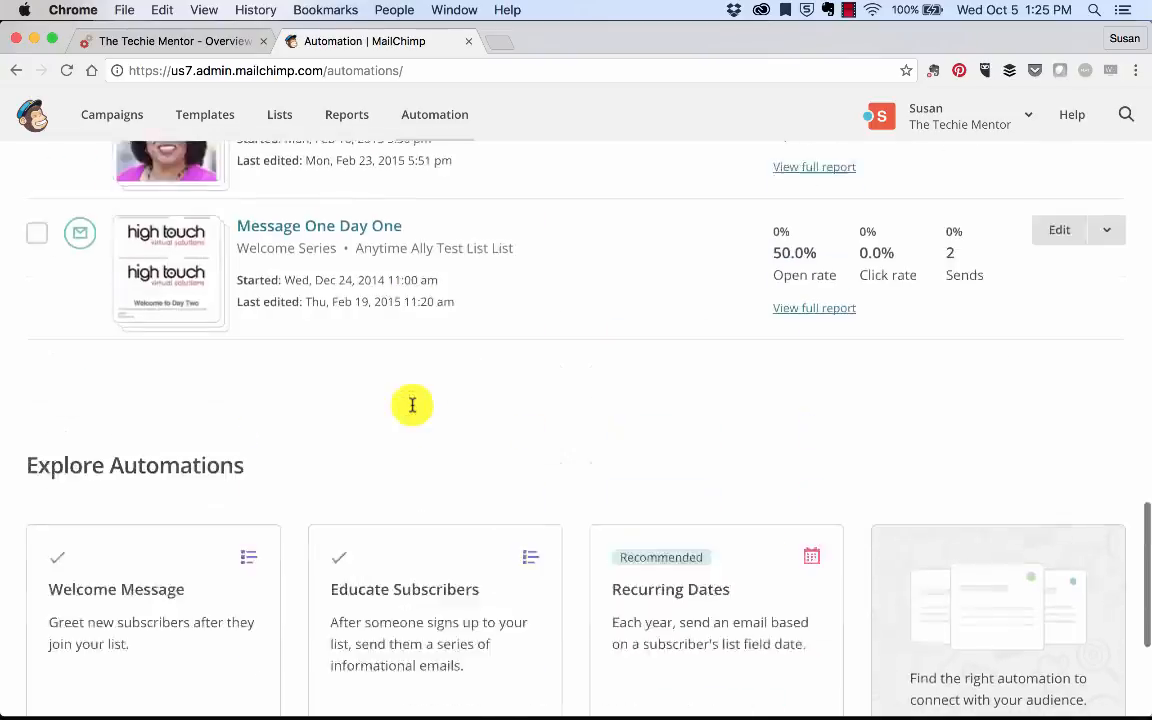
{"action": "scroll", "coordinate": [411, 404], "scroll_direction": "down", "scroll_amount": 2}
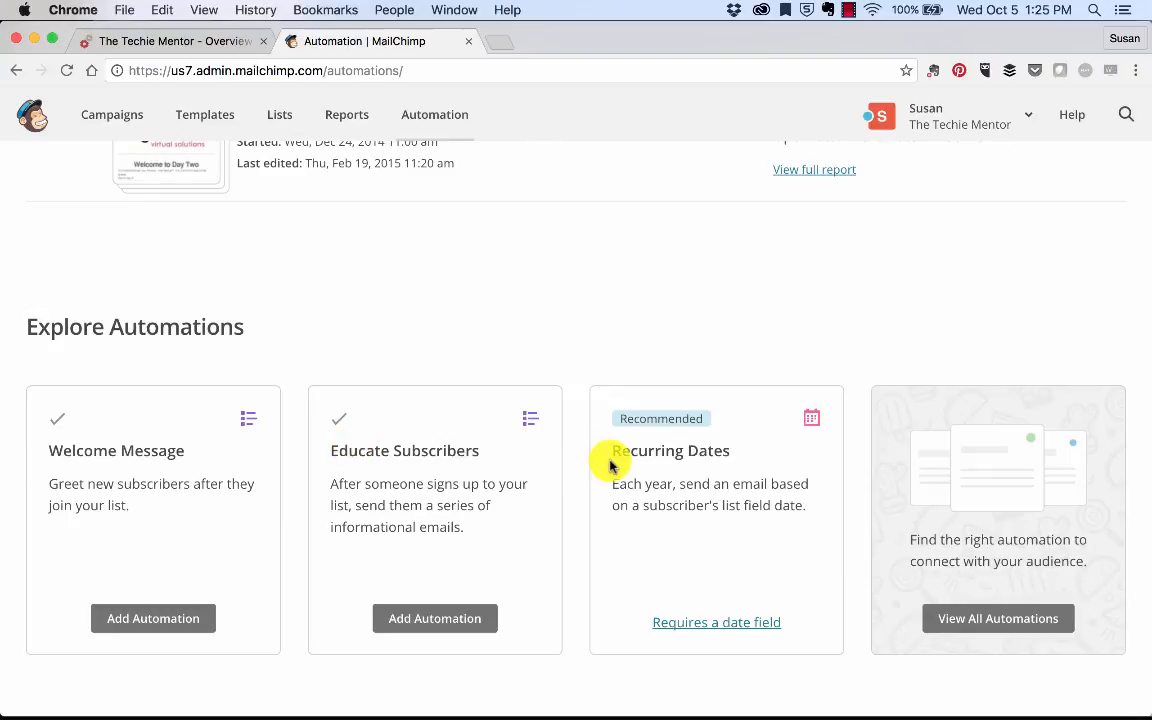
{"action": "scroll", "coordinate": [610, 465], "scroll_direction": "up", "scroll_amount": 15}
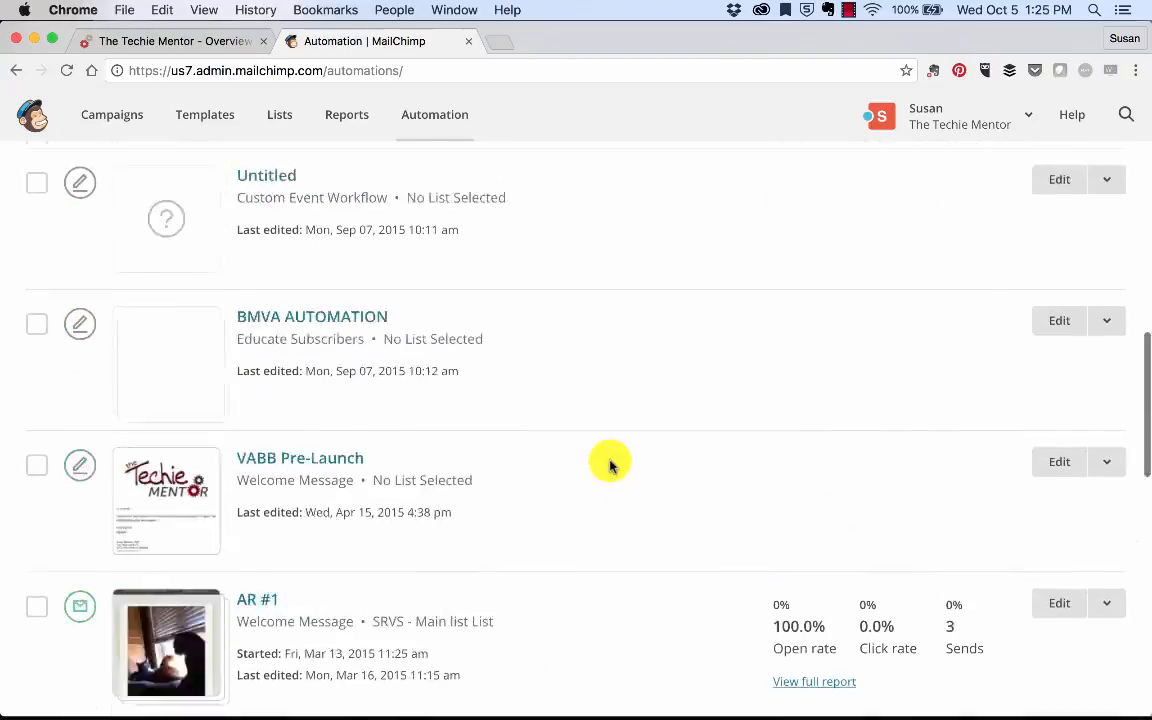
{"action": "scroll", "coordinate": [610, 465], "scroll_direction": "up", "scroll_amount": 2}
{"action": "scroll", "coordinate": [610, 465], "scroll_direction": "down", "scroll_amount": 6}
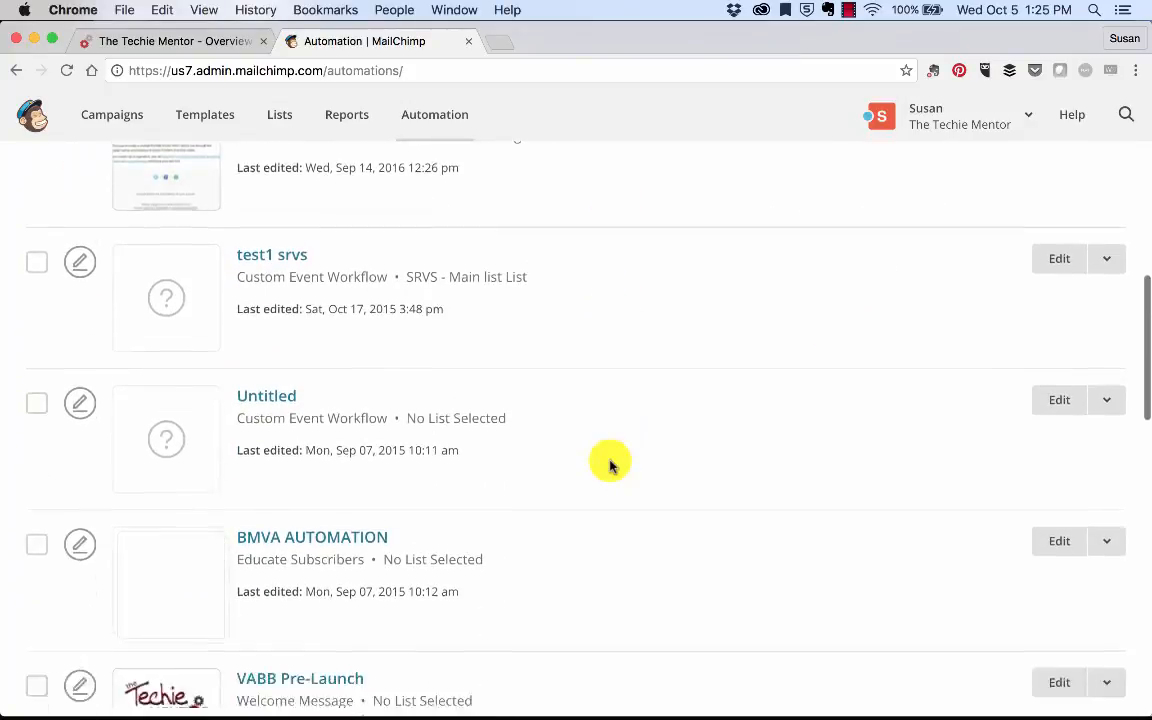
{"action": "left_click", "coordinate": [36, 225]}
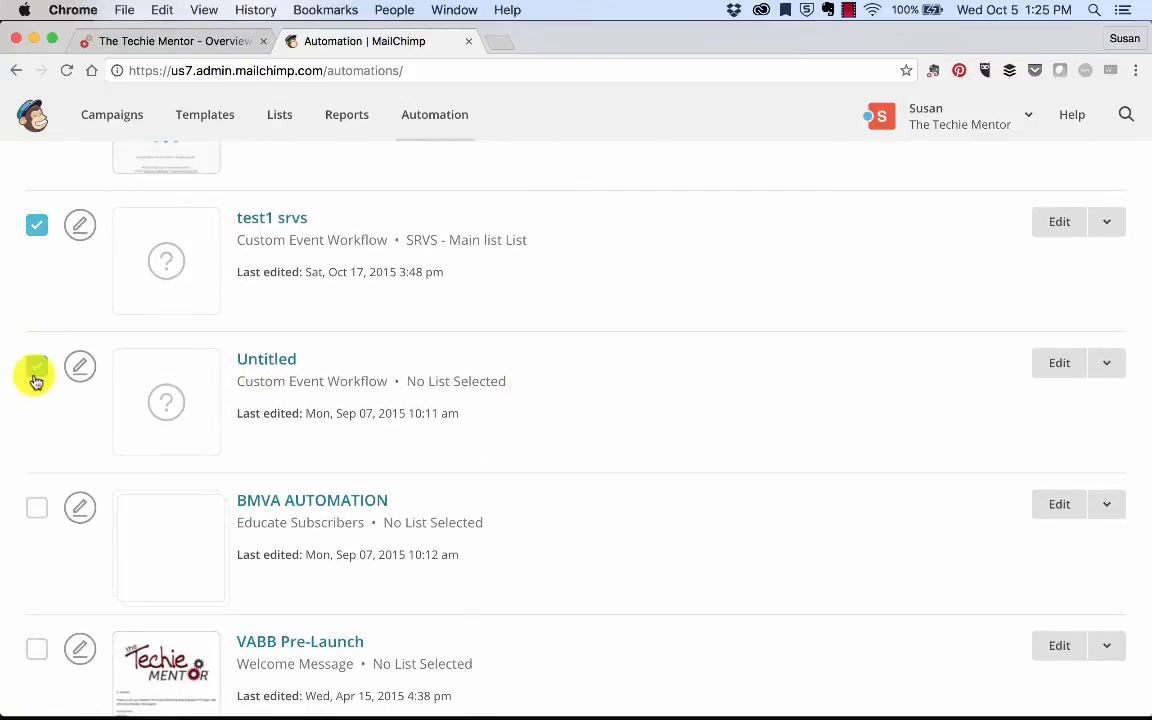
{"action": "left_click", "coordinate": [36, 366]}
{"action": "scroll", "coordinate": [147, 445], "scroll_direction": "up", "scroll_amount": 6}
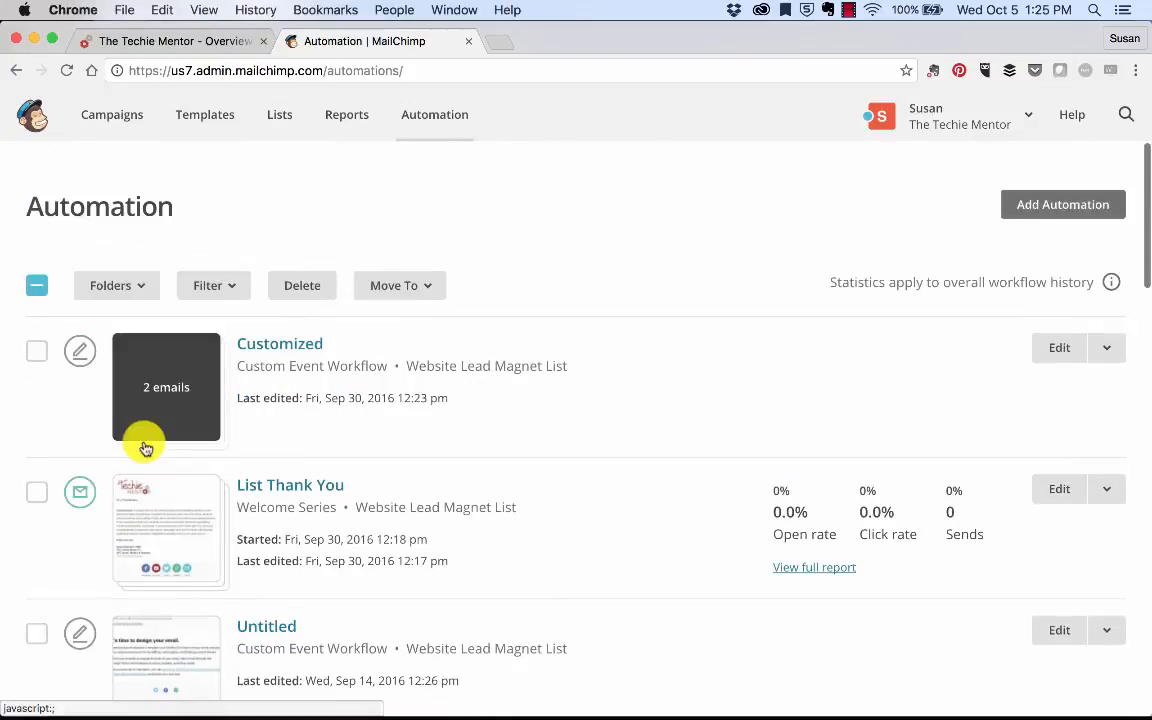
Step: Delete the three selected workflows, confirming with DELETE
{"action": "left_click", "coordinate": [298, 290]}
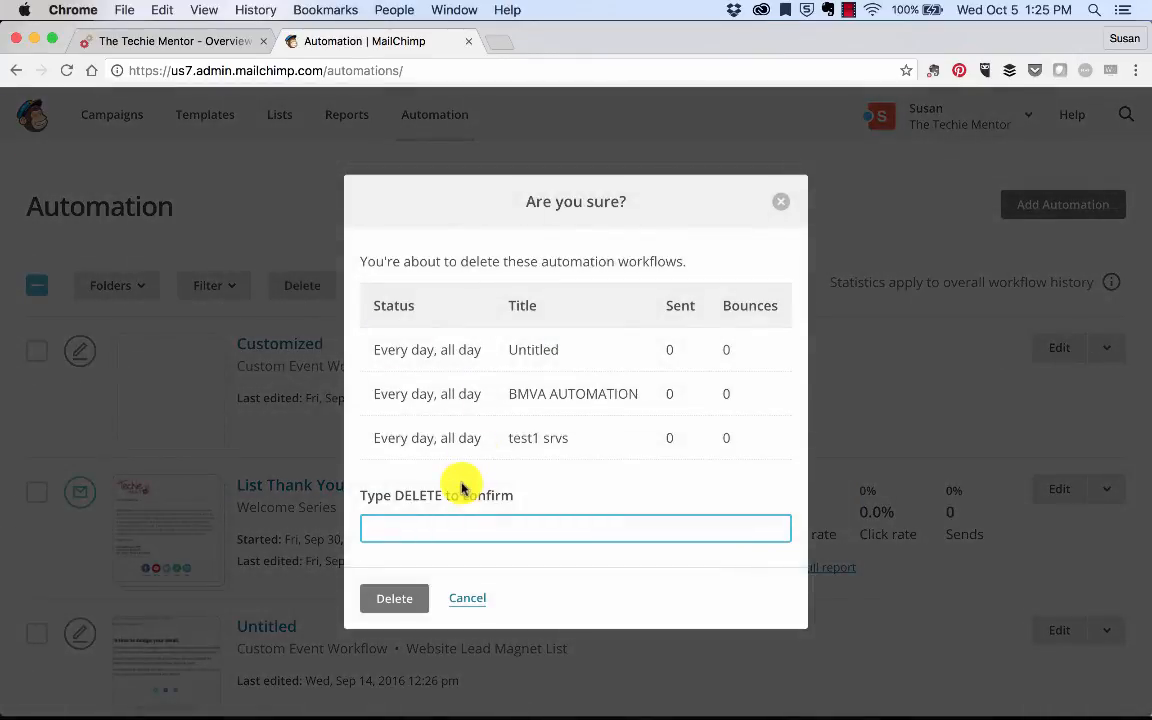
{"action": "type", "text": "D"}
{"action": "key", "text": "BackSpace"}
{"action": "type", "text": "D"}
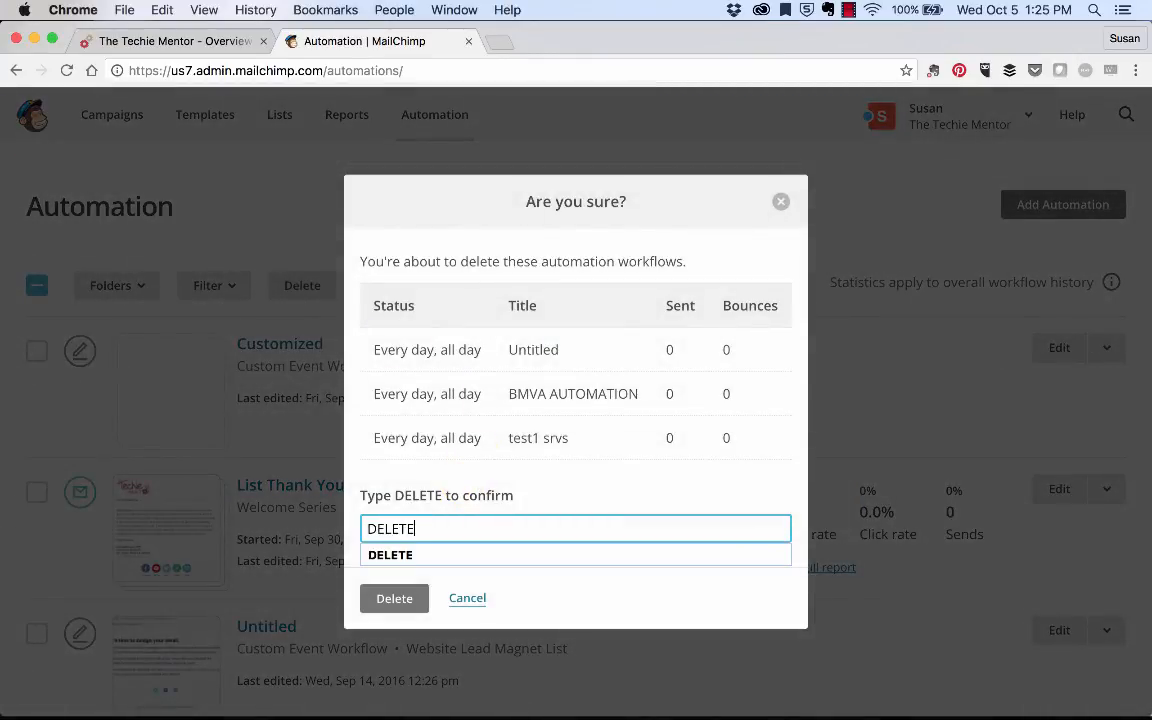
{"action": "type", "text": "ELETE"}
{"action": "left_click", "coordinate": [394, 598]}
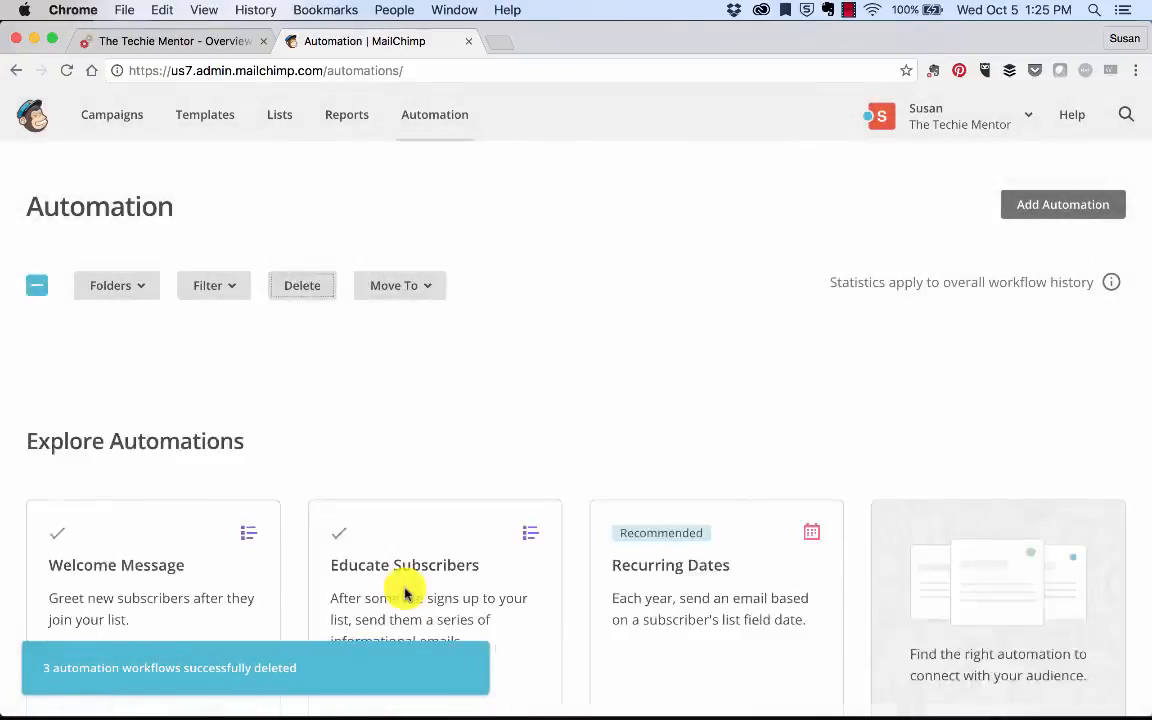
{"action": "scroll", "coordinate": [405, 593], "scroll_direction": "down", "scroll_amount": 10}
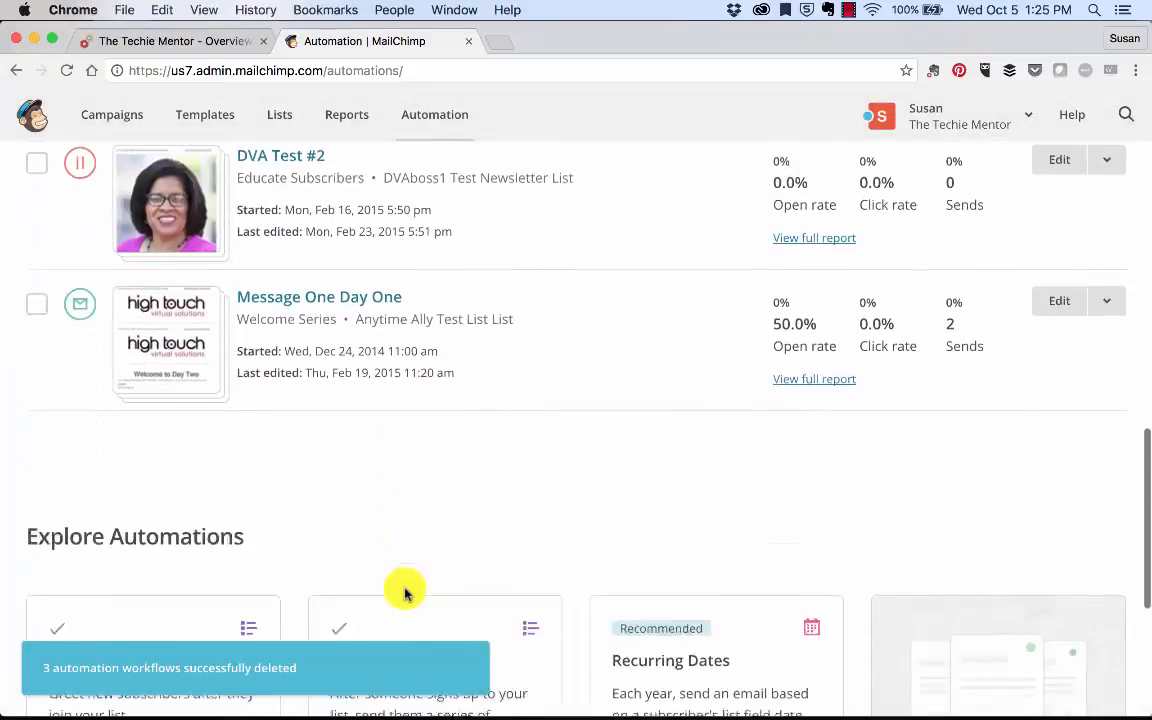
{"action": "scroll", "coordinate": [405, 593], "scroll_direction": "up", "scroll_amount": 6}
{"action": "scroll", "coordinate": [405, 593], "scroll_direction": "down", "scroll_amount": 3}
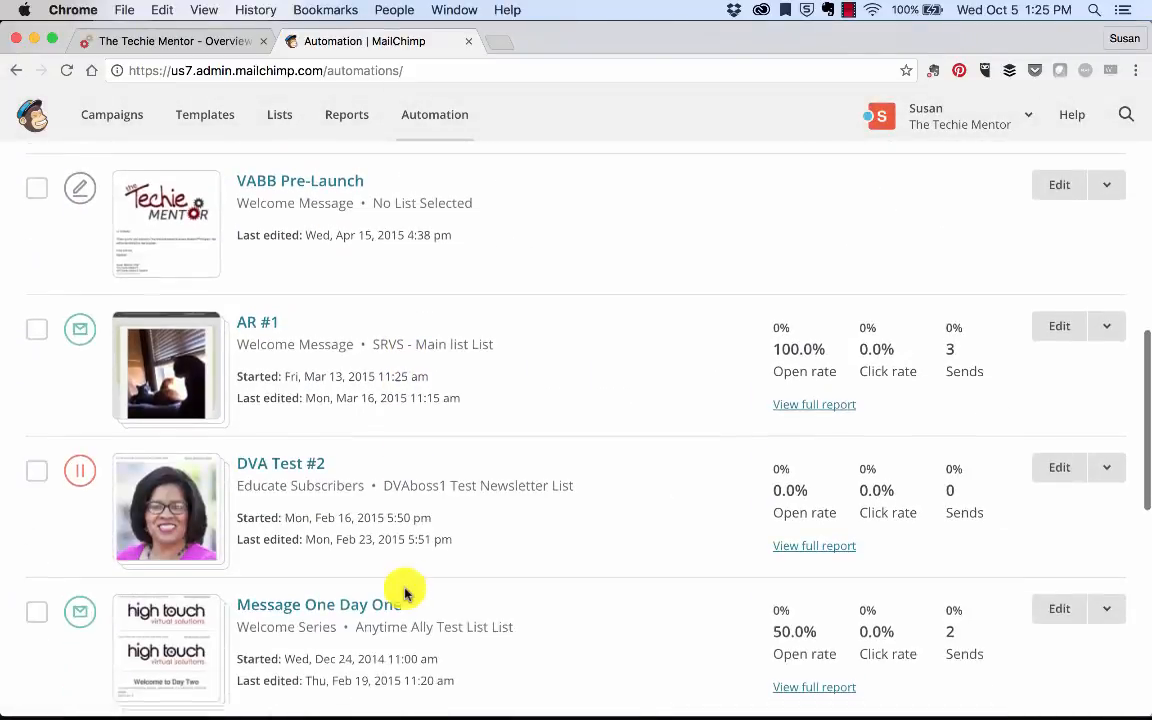
{"action": "scroll", "coordinate": [405, 593], "scroll_direction": "down", "scroll_amount": 3}
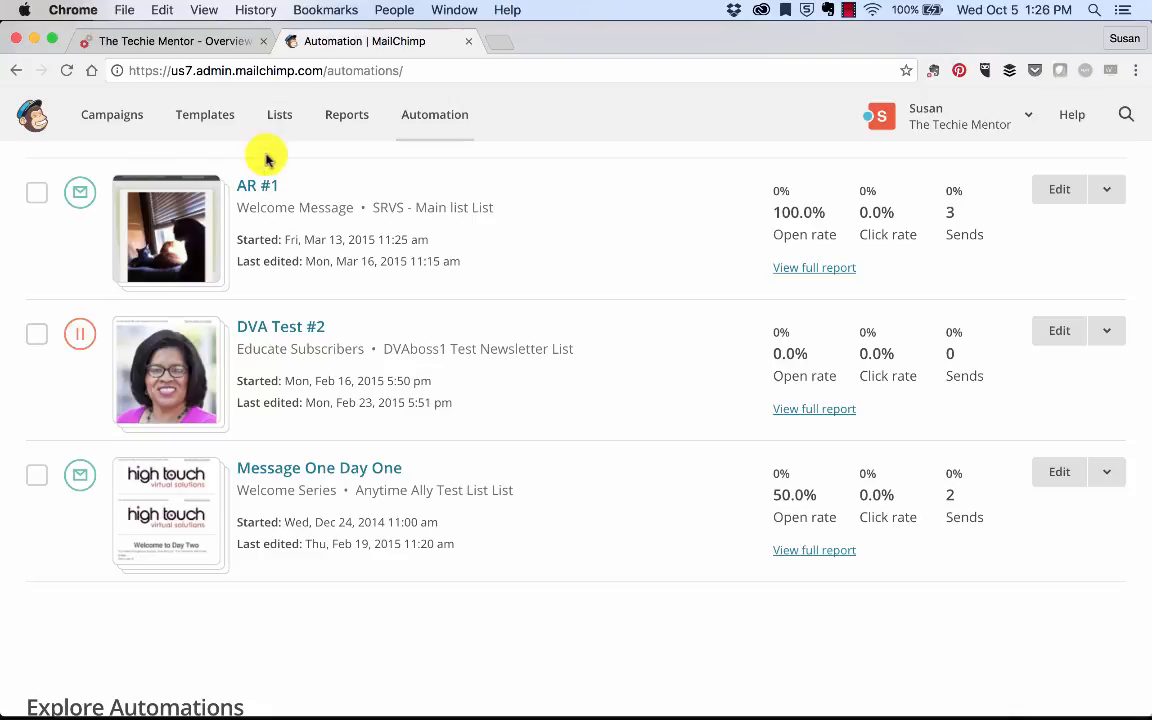
{"action": "mouse_move", "coordinate": [788, 231]}
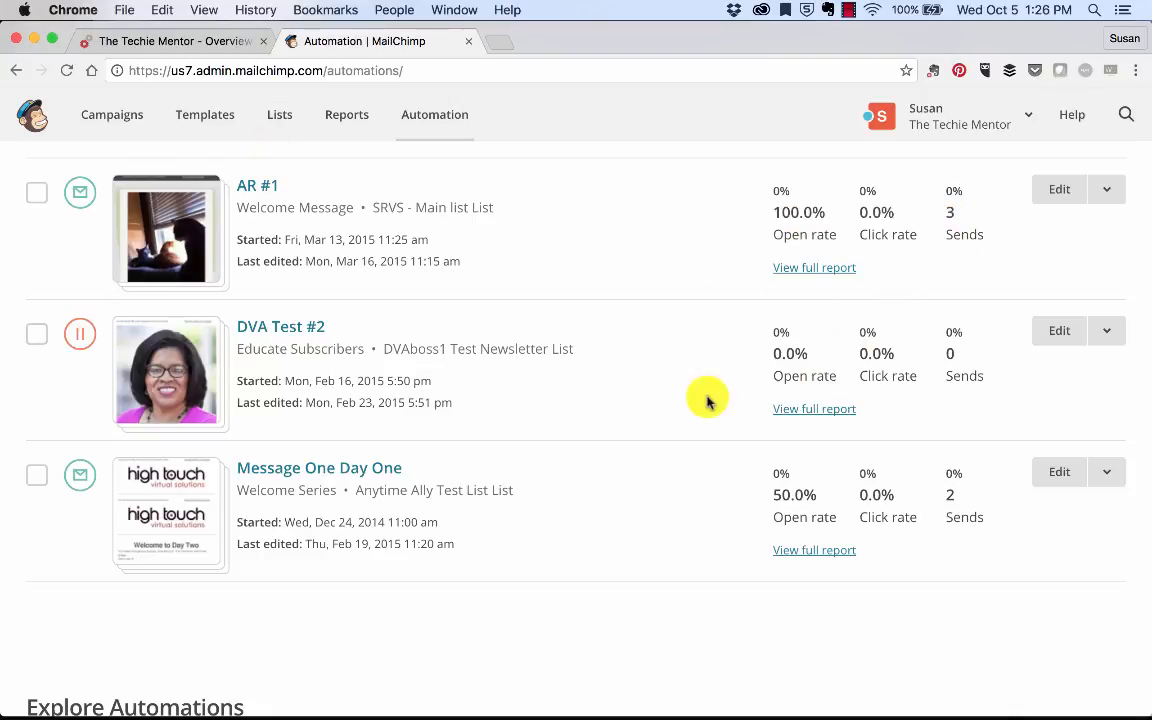
{"action": "scroll", "coordinate": [550, 468], "scroll_direction": "up", "scroll_amount": 4}
{"action": "scroll", "coordinate": [550, 468], "scroll_direction": "up", "scroll_amount": 4}
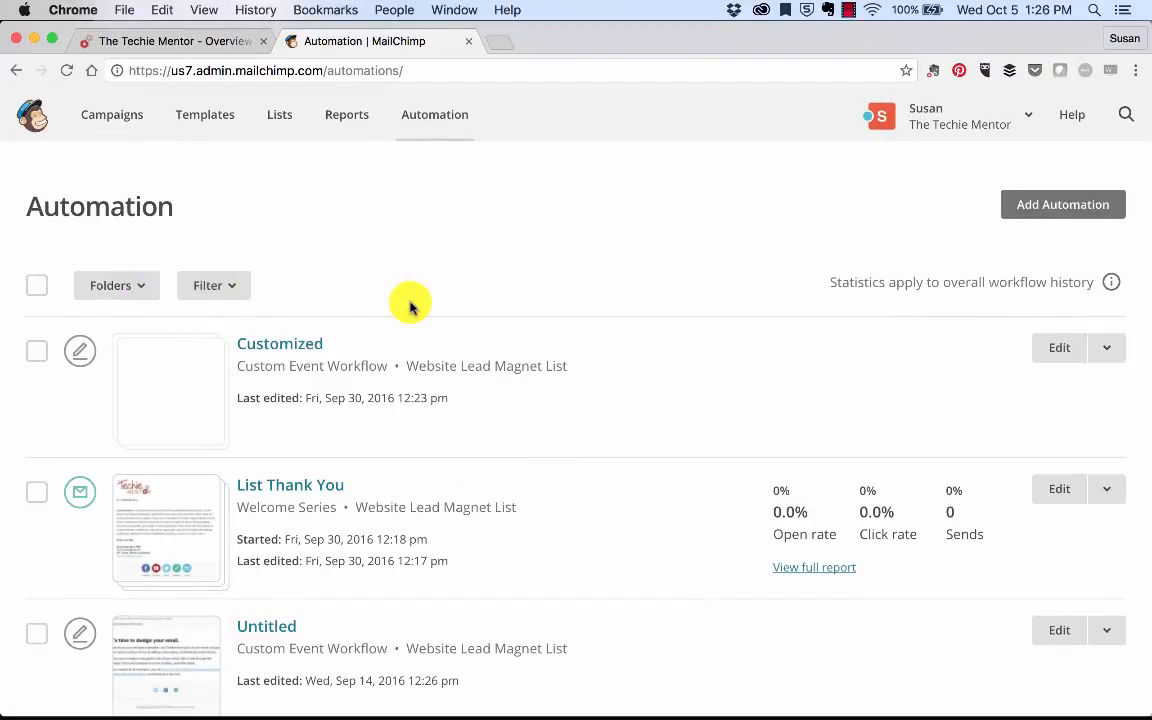
Step: Browse the Education, Nonprofit, Software and E-Commerce recipes, then add the New Student Orientation automation
{"action": "left_click", "coordinate": [1058, 211]}
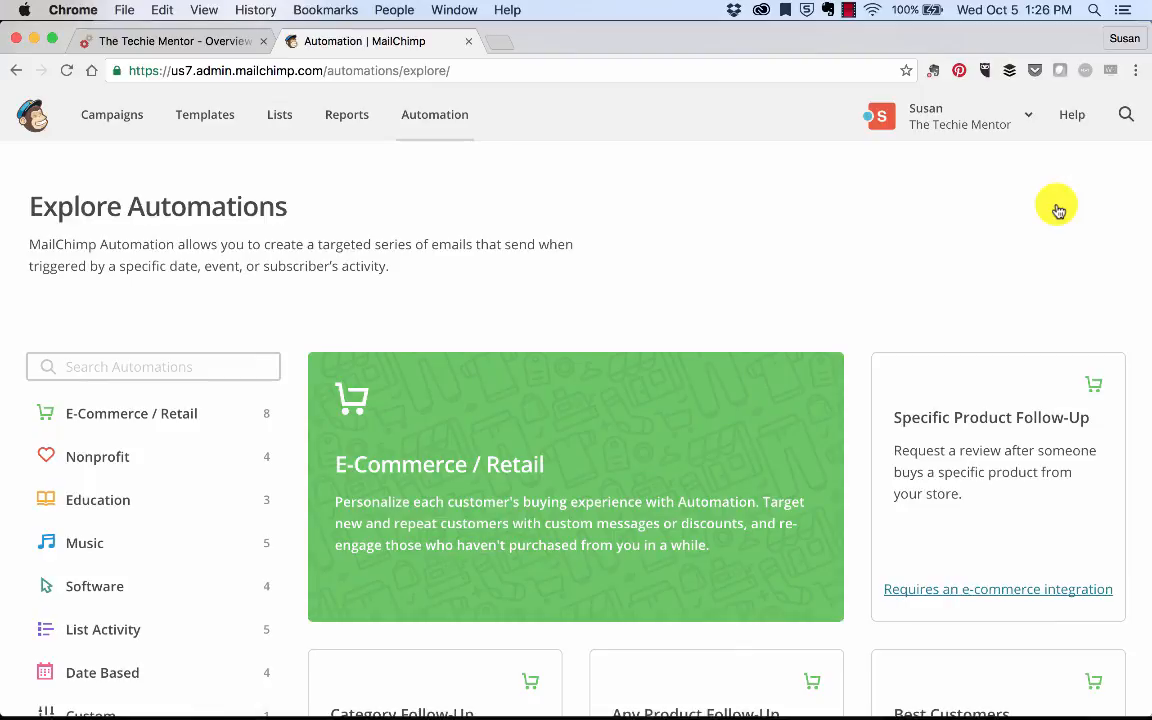
{"action": "scroll", "coordinate": [540, 368], "scroll_direction": "down", "scroll_amount": 3}
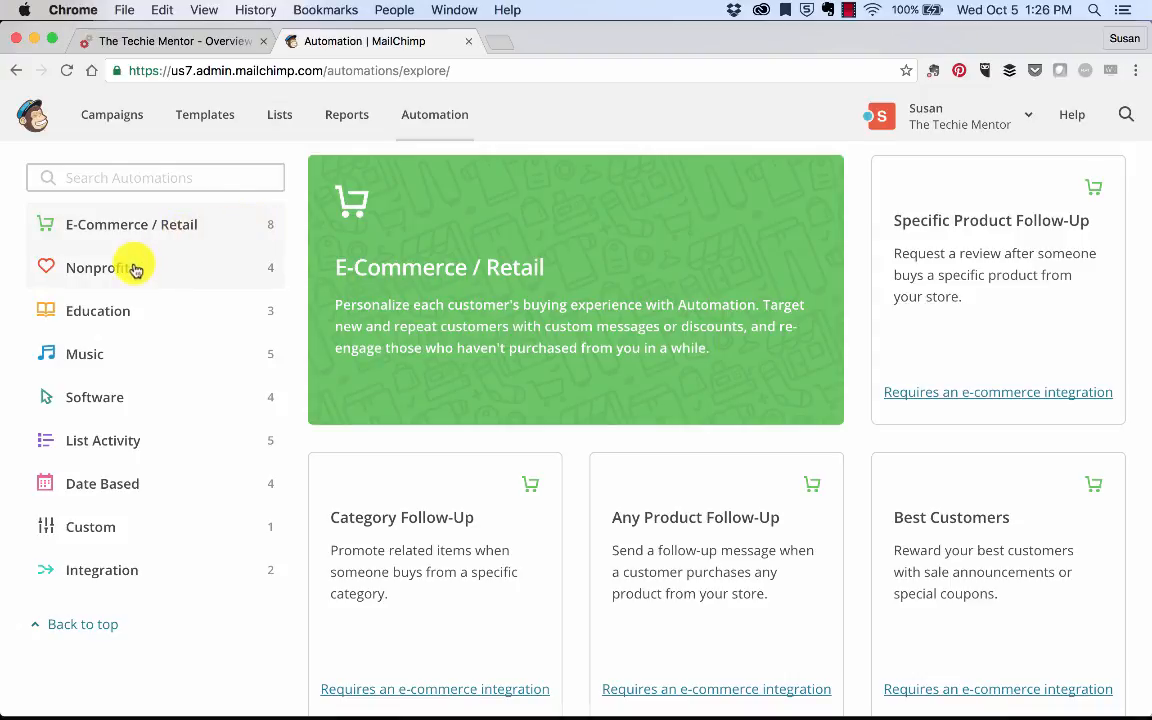
{"action": "left_click", "coordinate": [114, 316]}
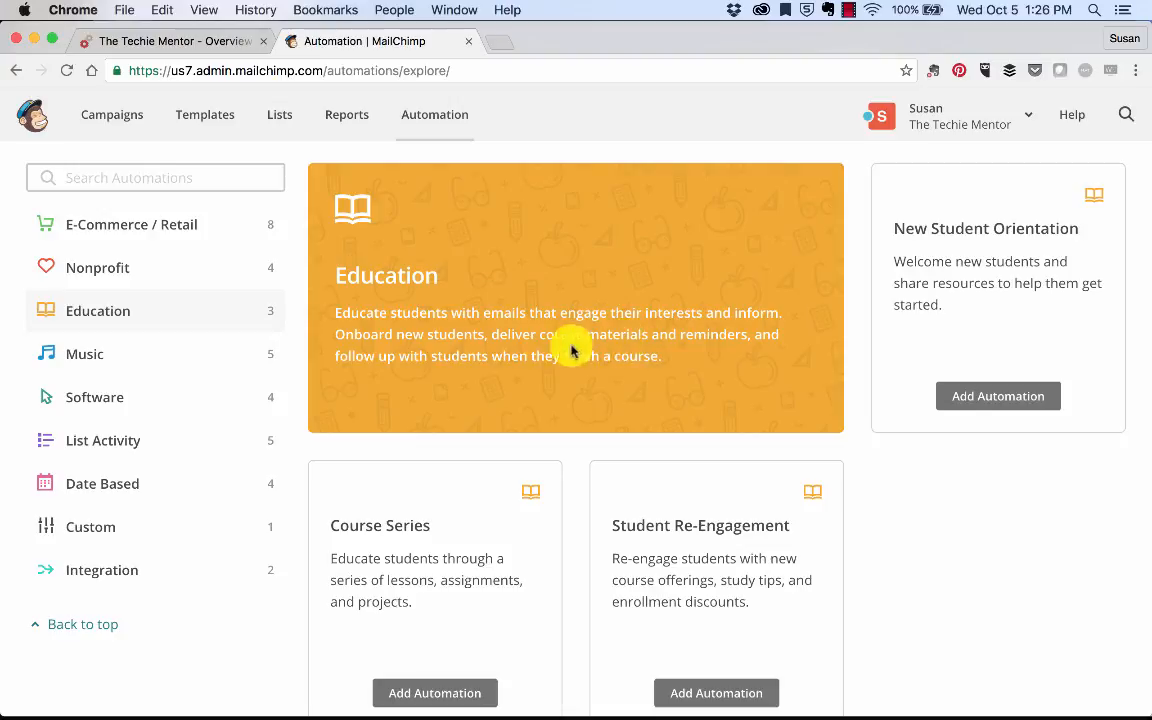
{"action": "left_click", "coordinate": [154, 279]}
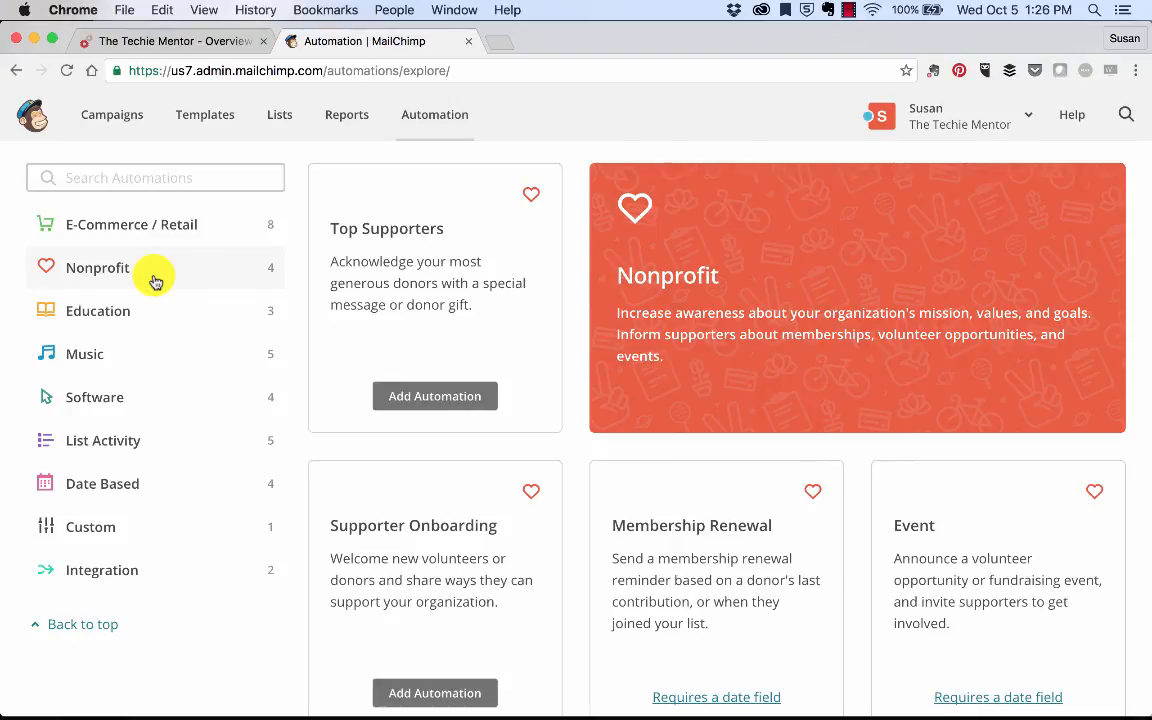
{"action": "left_click", "coordinate": [108, 402]}
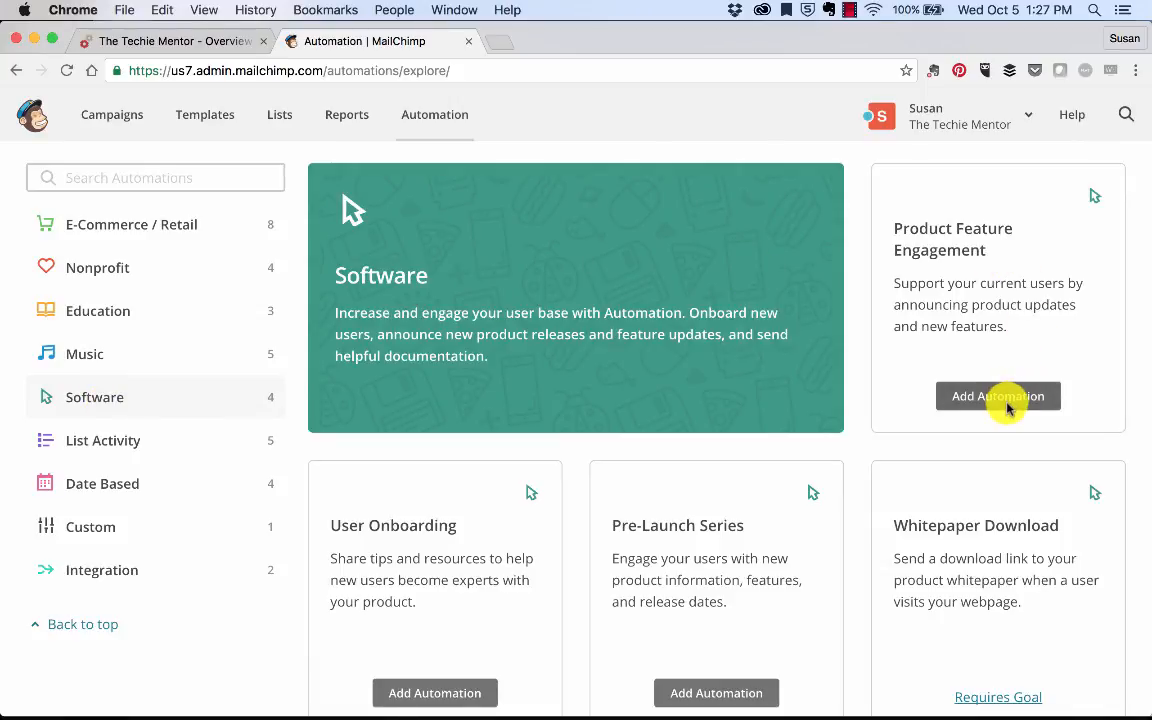
{"action": "left_click", "coordinate": [147, 224]}
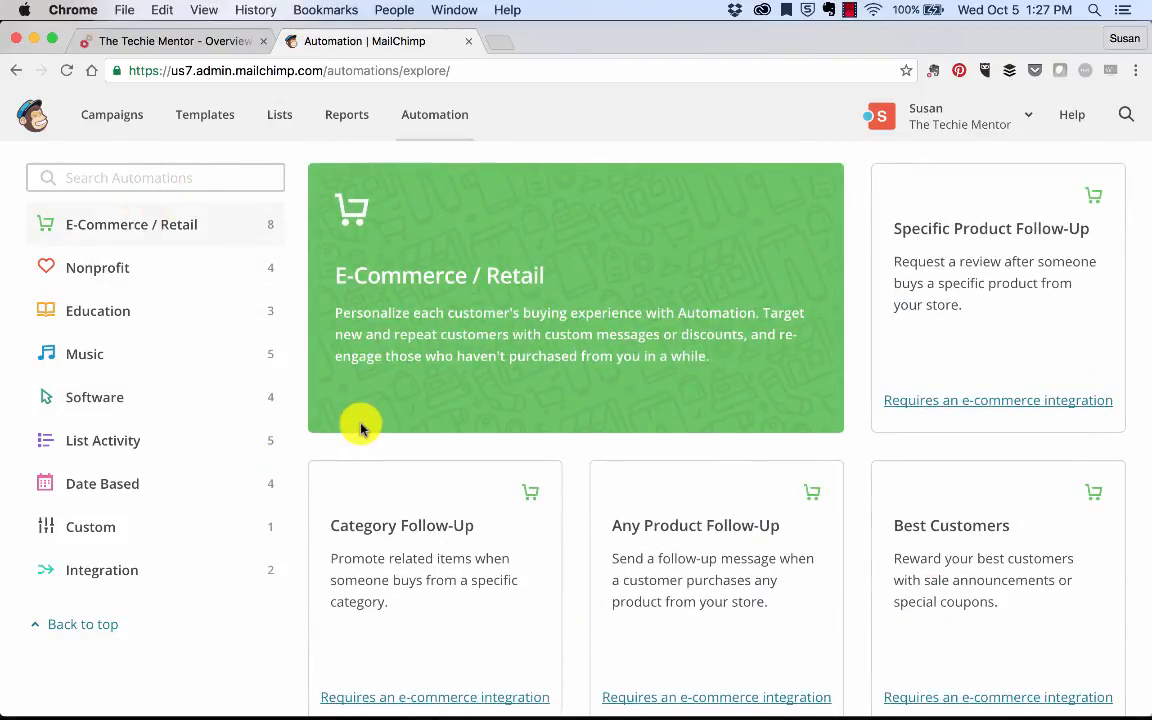
{"action": "scroll", "coordinate": [361, 428], "scroll_direction": "down", "scroll_amount": 3}
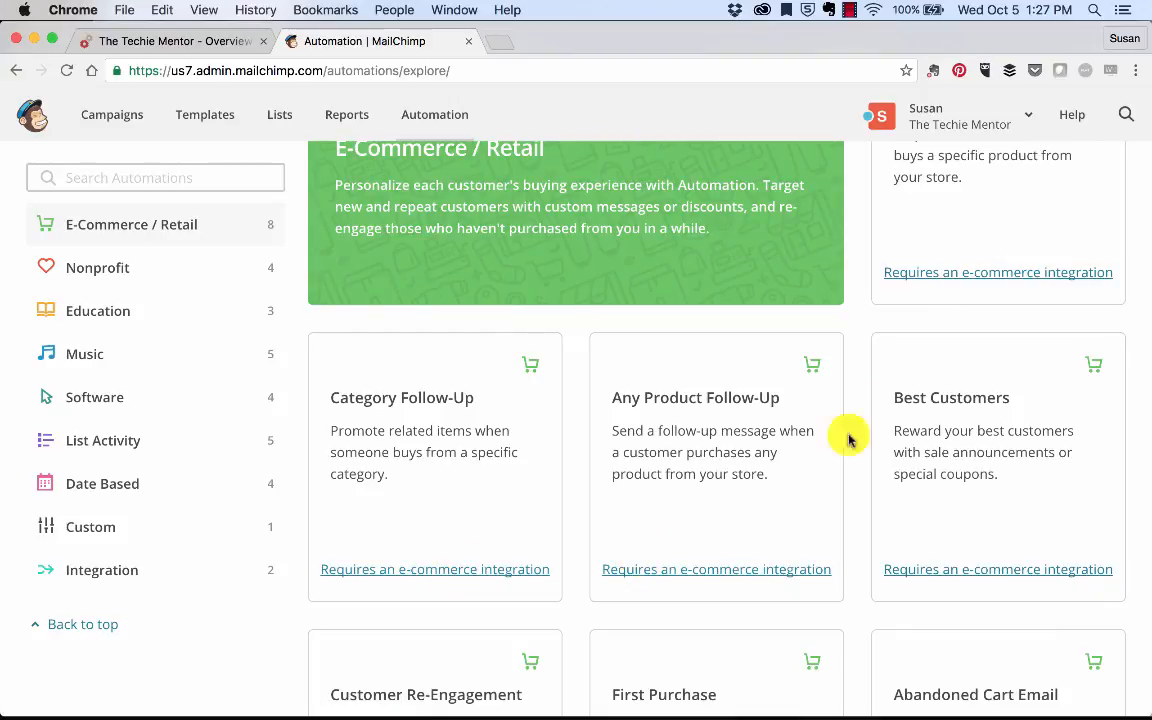
{"action": "scroll", "coordinate": [697, 425], "scroll_direction": "down", "scroll_amount": 15}
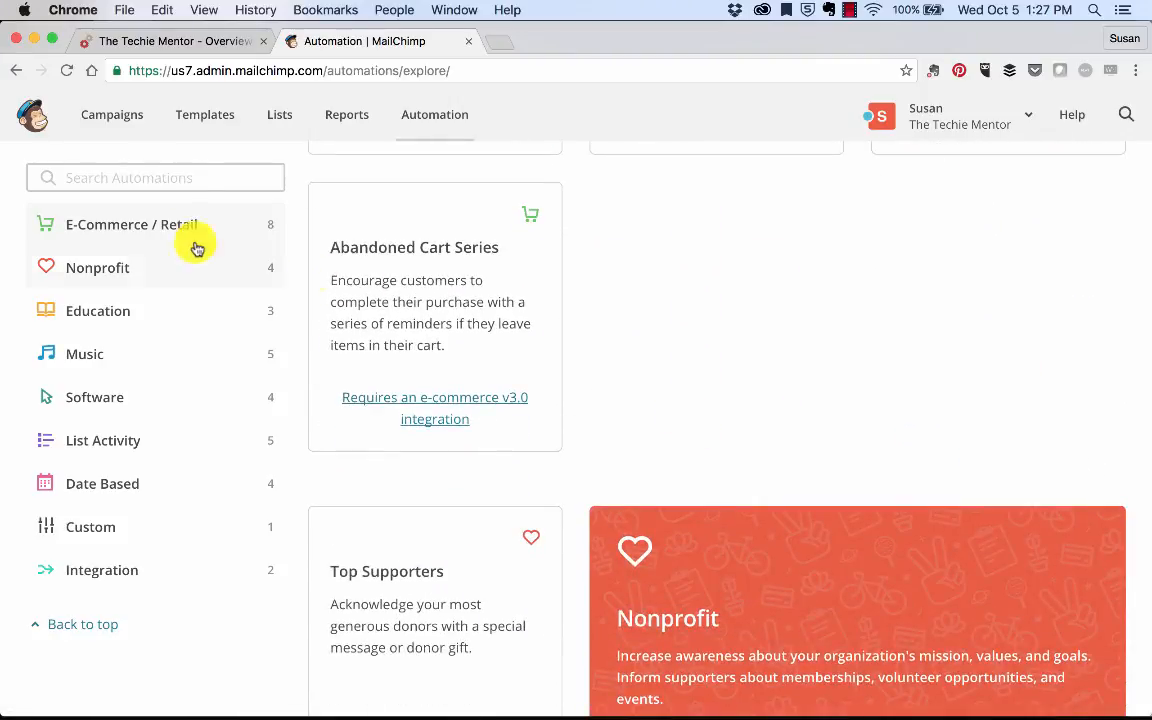
{"action": "left_click", "coordinate": [121, 310]}
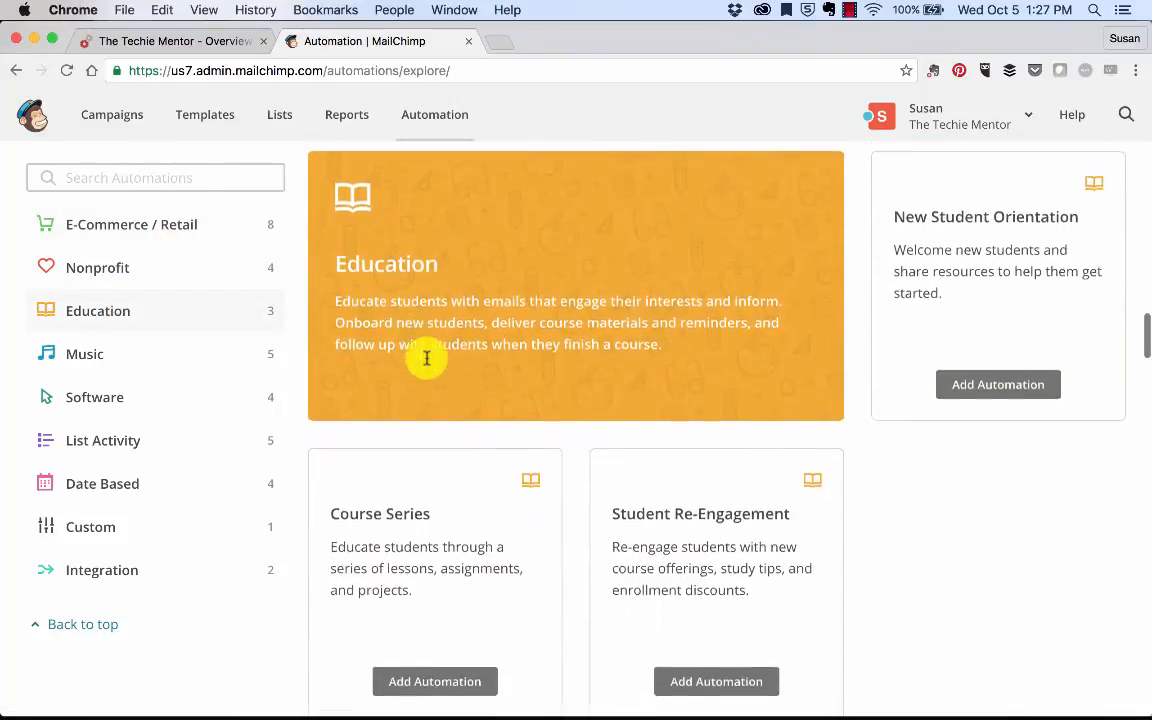
{"action": "left_click", "coordinate": [985, 385]}
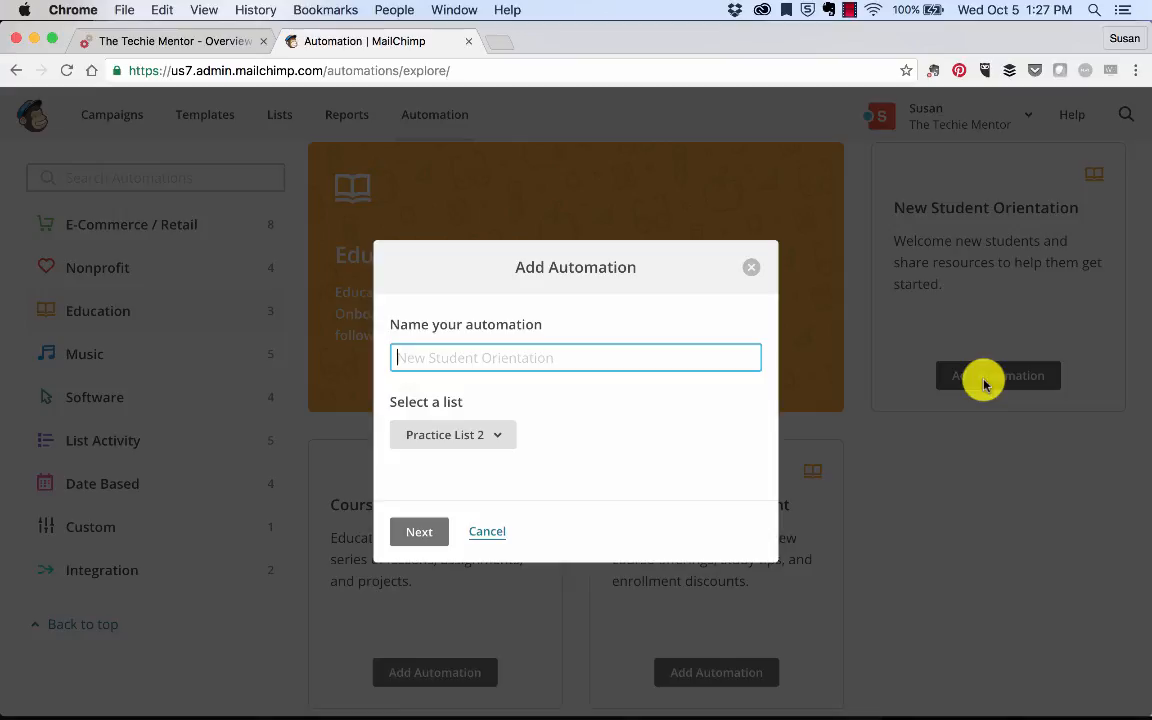
Step: Name the automation 'New Group Coaching Clients', link it to the Live Event Phoenix Sept 2016 list, and continue
{"action": "type", "text": "New Group Coachi"}
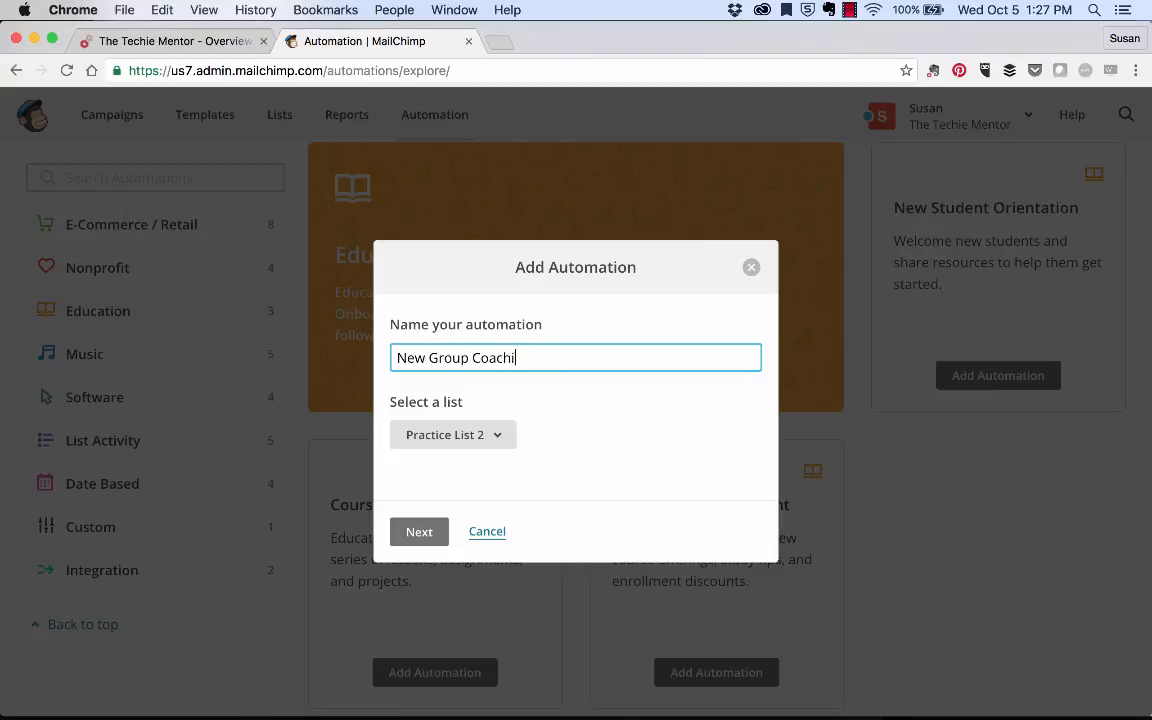
{"action": "type", "text": "ng Clients"}
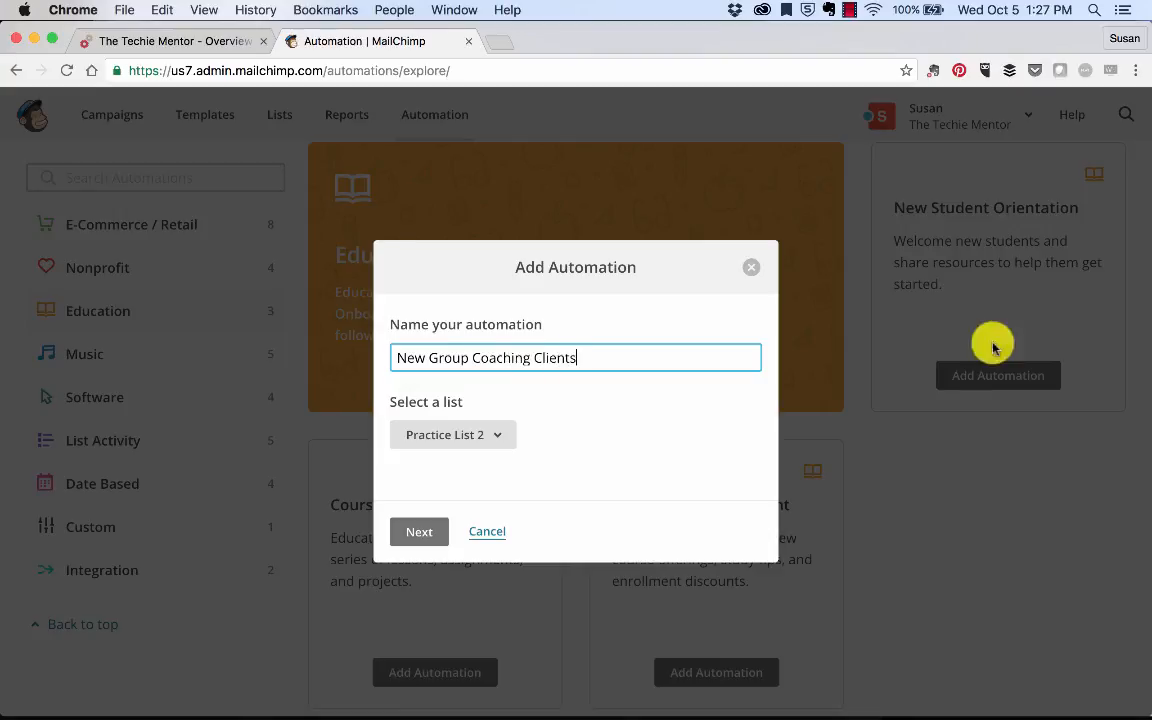
{"action": "left_click", "coordinate": [502, 438]}
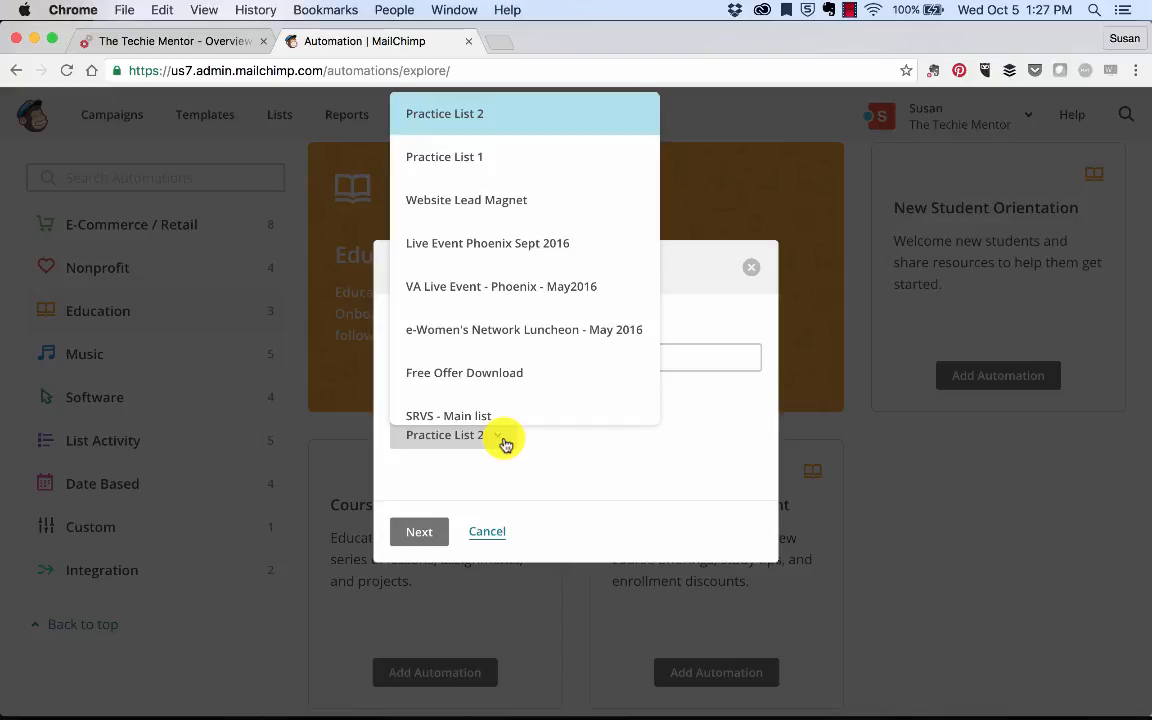
{"action": "scroll", "coordinate": [507, 378], "scroll_direction": "down", "scroll_amount": 4}
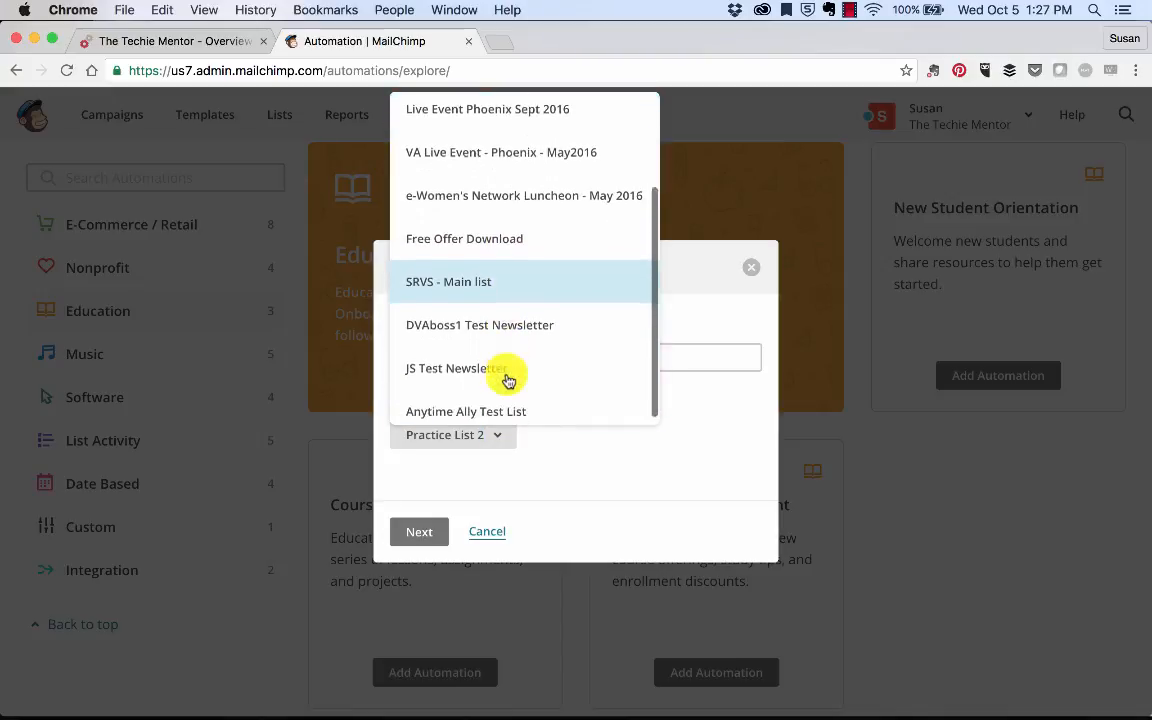
{"action": "scroll", "coordinate": [507, 379], "scroll_direction": "up", "scroll_amount": 3}
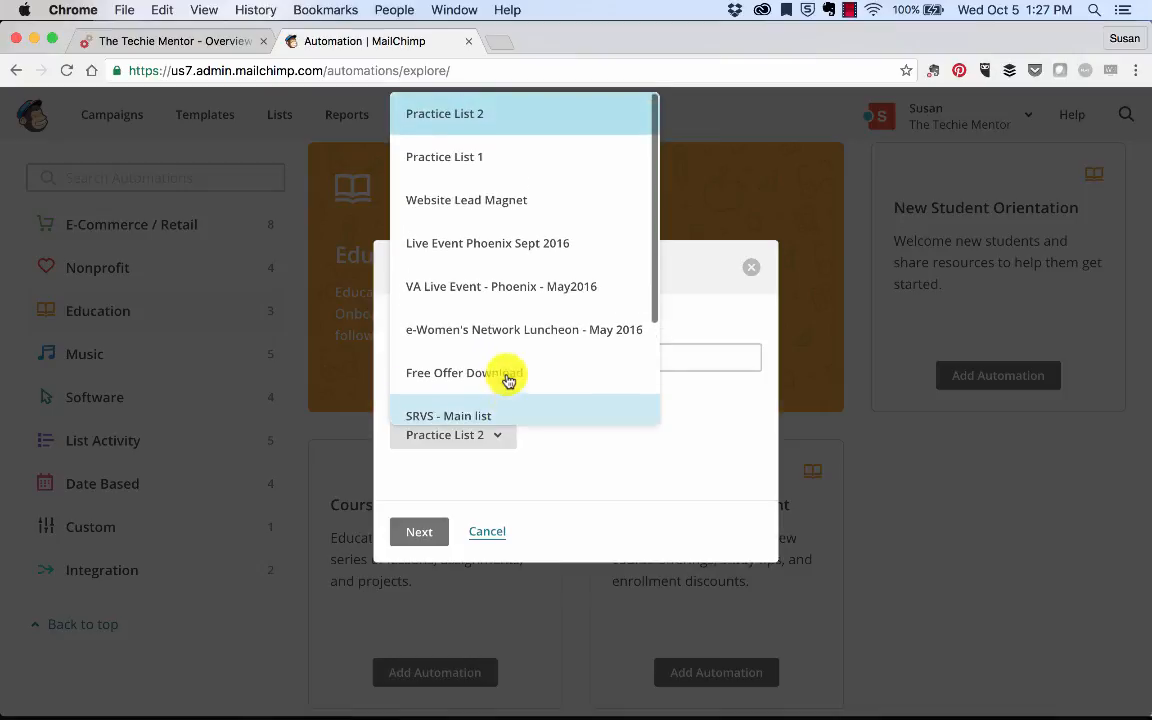
{"action": "left_click", "coordinate": [483, 242]}
{"action": "left_click", "coordinate": [425, 546]}
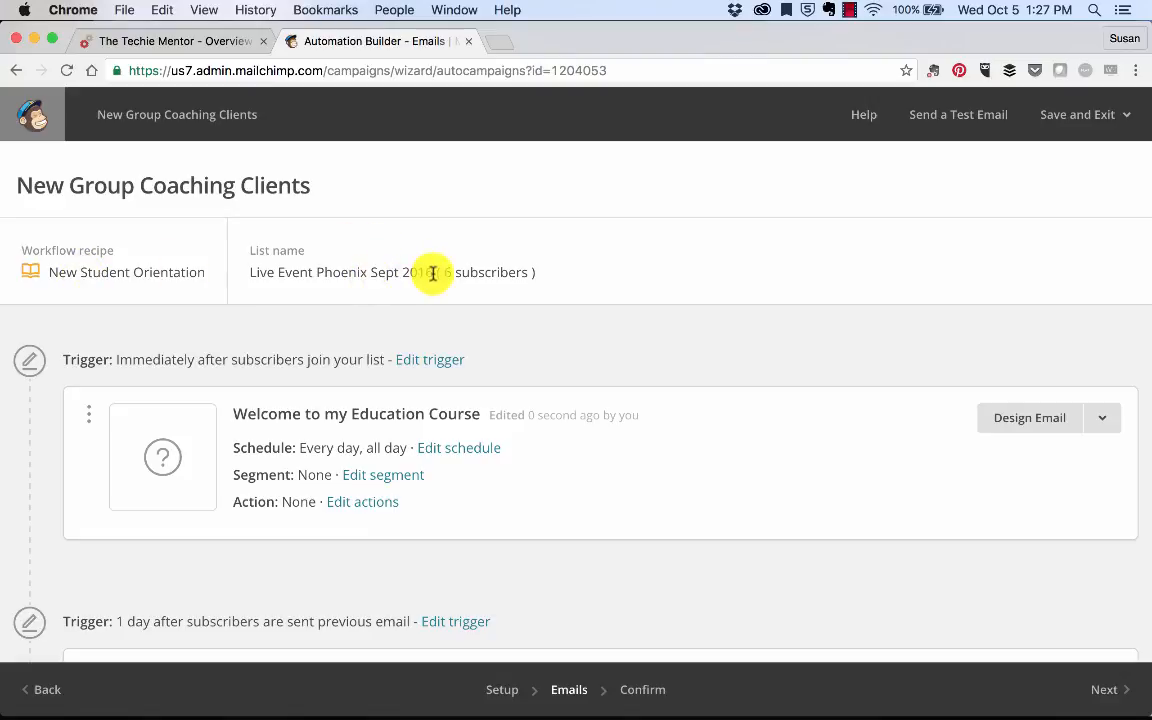
{"action": "left_click_drag", "start_coordinate": [444, 272], "coordinate": [502, 272]}
{"action": "left_click", "coordinate": [313, 297]}
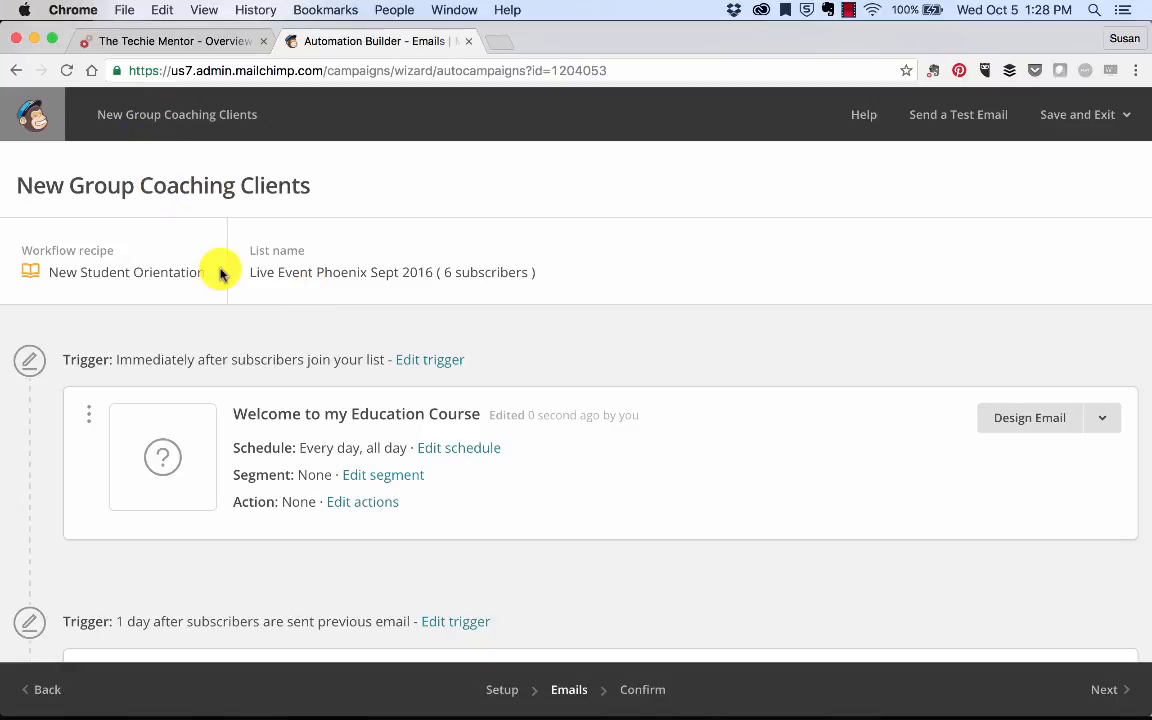
{"action": "scroll", "coordinate": [221, 274], "scroll_direction": "down", "scroll_amount": 12}
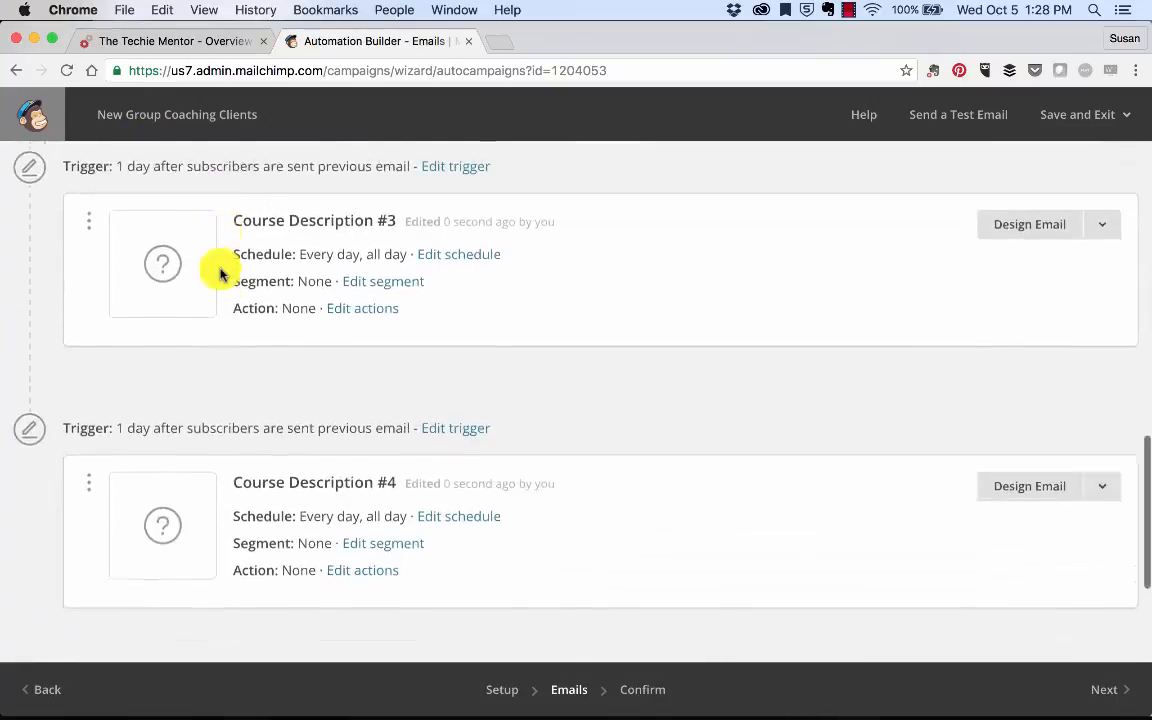
{"action": "scroll", "coordinate": [221, 274], "scroll_direction": "up", "scroll_amount": 10}
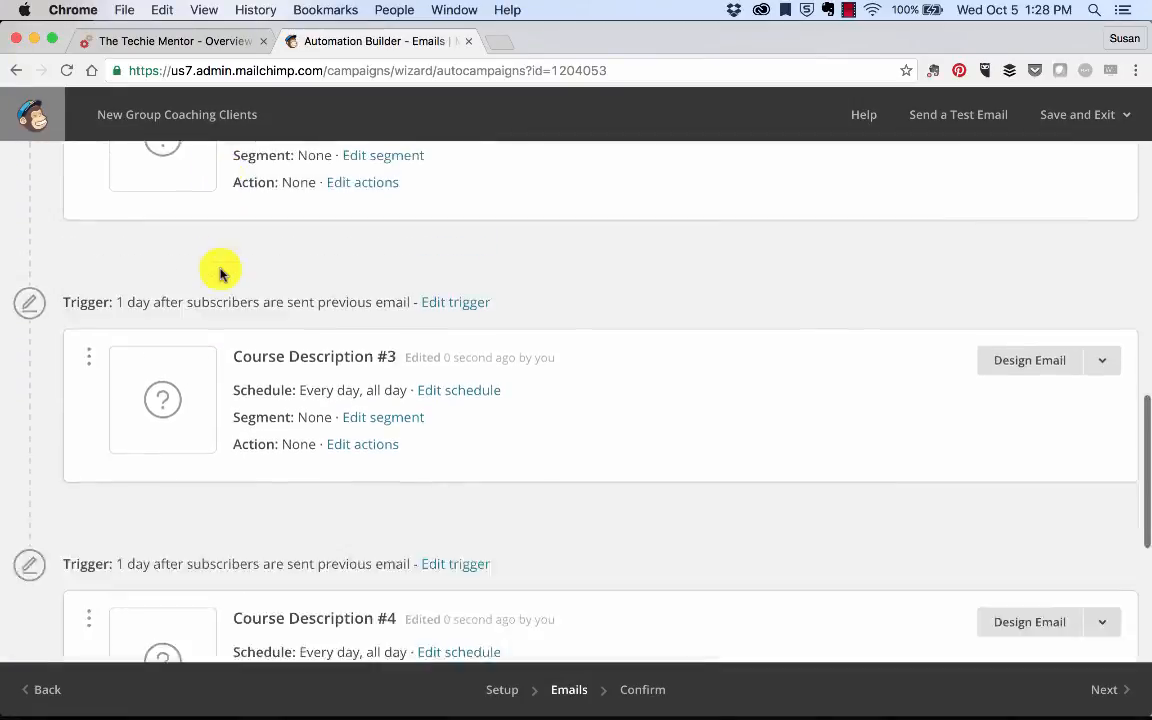
{"action": "scroll", "coordinate": [221, 274], "scroll_direction": "up", "scroll_amount": 3}
{"action": "scroll", "coordinate": [221, 274], "scroll_direction": "down", "scroll_amount": 10}
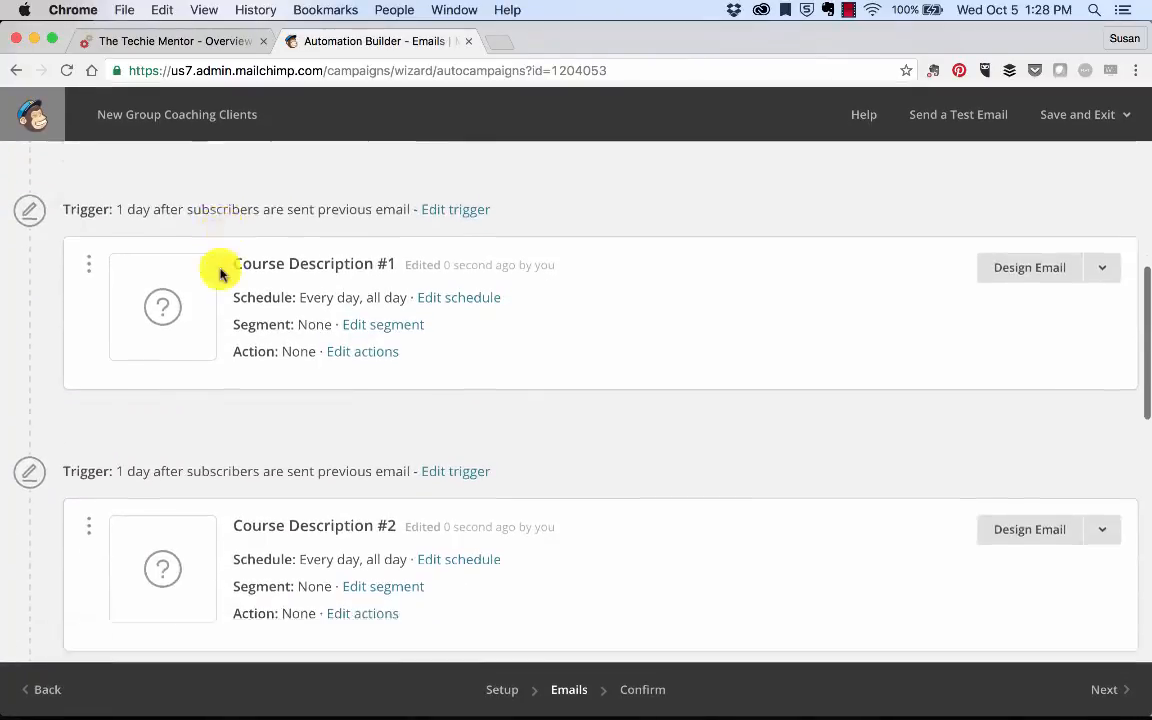
{"action": "scroll", "coordinate": [221, 274], "scroll_direction": "down", "scroll_amount": 3}
{"action": "scroll", "coordinate": [221, 274], "scroll_direction": "up", "scroll_amount": 12}
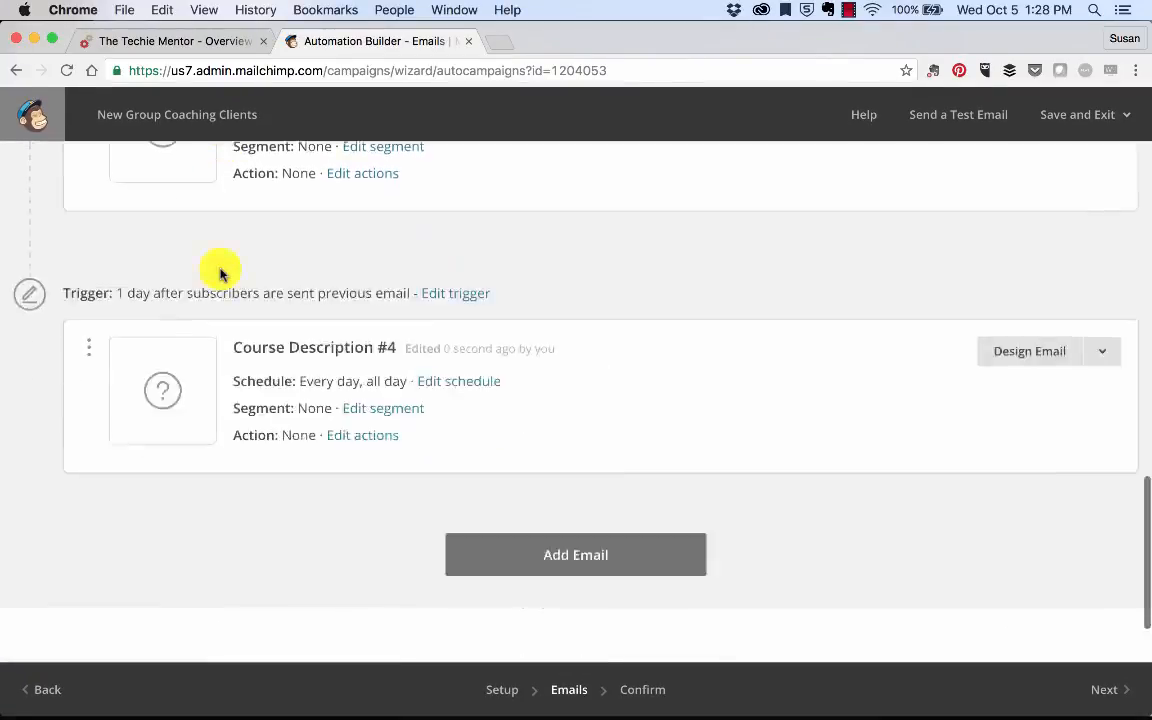
{"action": "scroll", "coordinate": [221, 274], "scroll_direction": "down", "scroll_amount": 2}
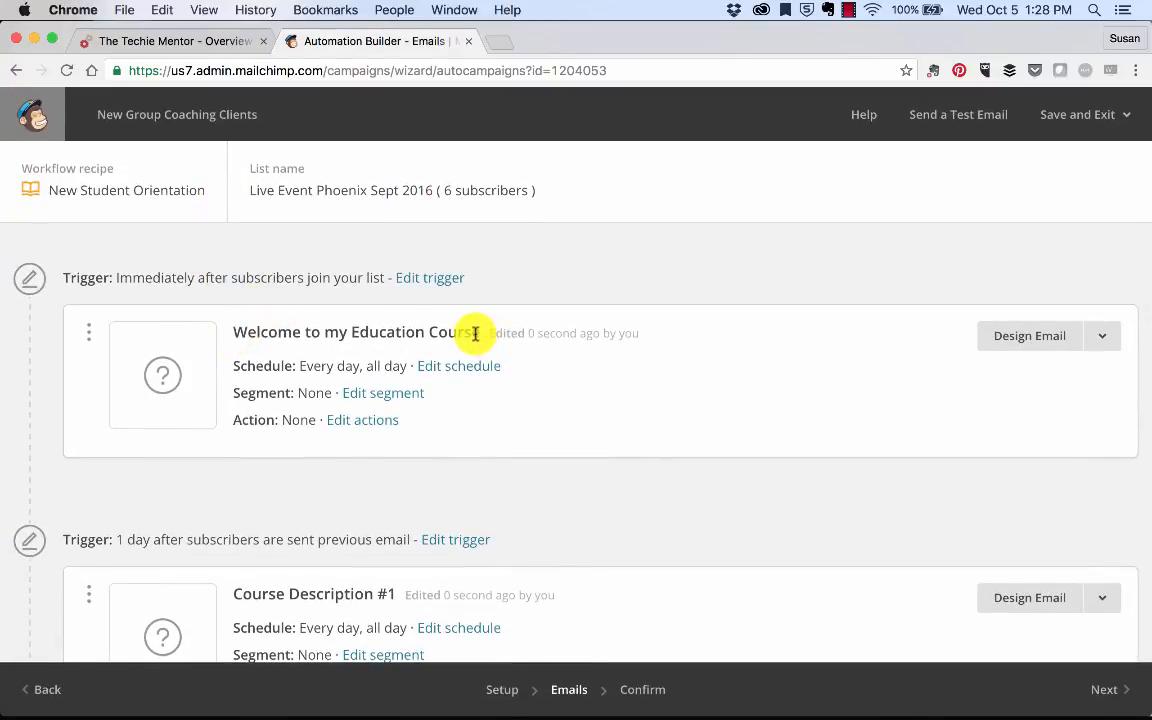
{"action": "scroll", "coordinate": [442, 429], "scroll_direction": "down", "scroll_amount": 4}
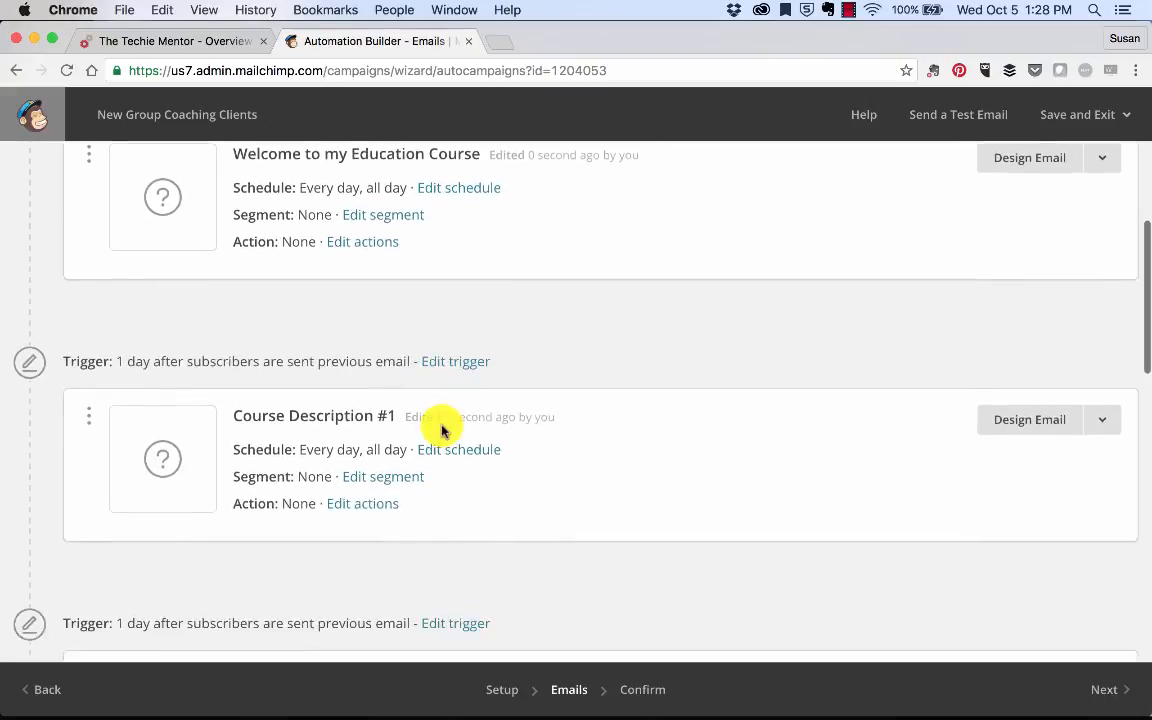
{"action": "scroll", "coordinate": [389, 250], "scroll_direction": "up", "scroll_amount": 2}
{"action": "scroll", "coordinate": [363, 365], "scroll_direction": "down", "scroll_amount": 13}
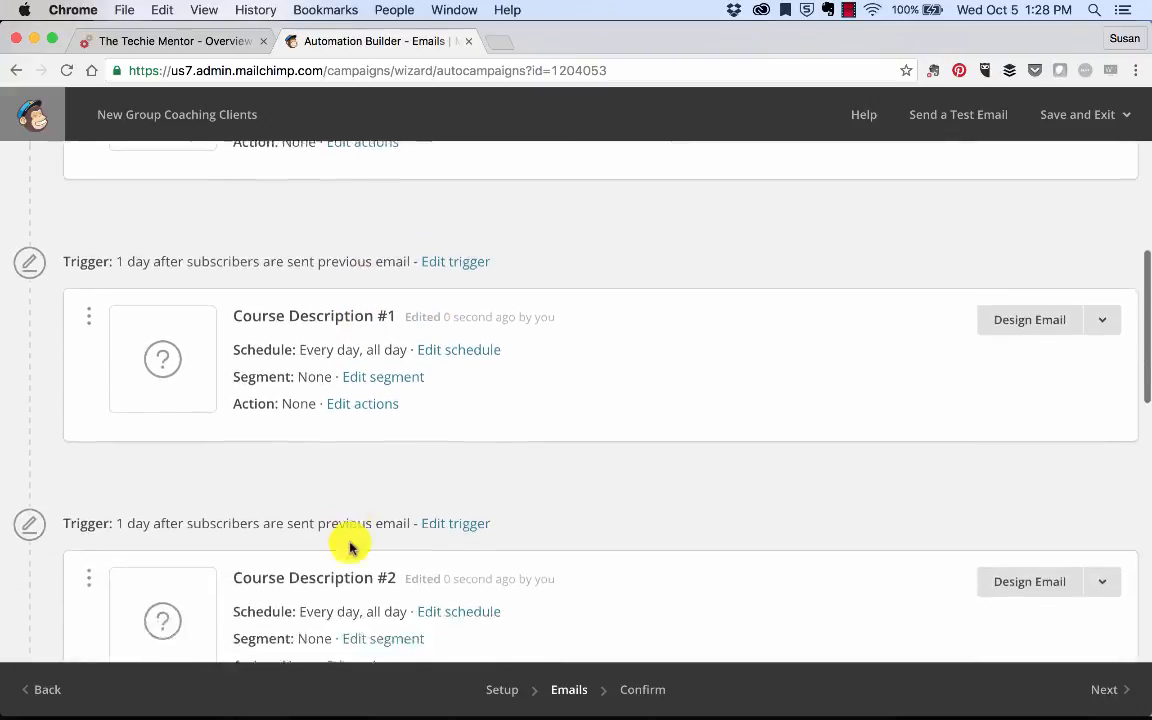
{"action": "scroll", "coordinate": [350, 543], "scroll_direction": "down", "scroll_amount": 10}
{"action": "scroll", "coordinate": [350, 543], "scroll_direction": "up", "scroll_amount": 20}
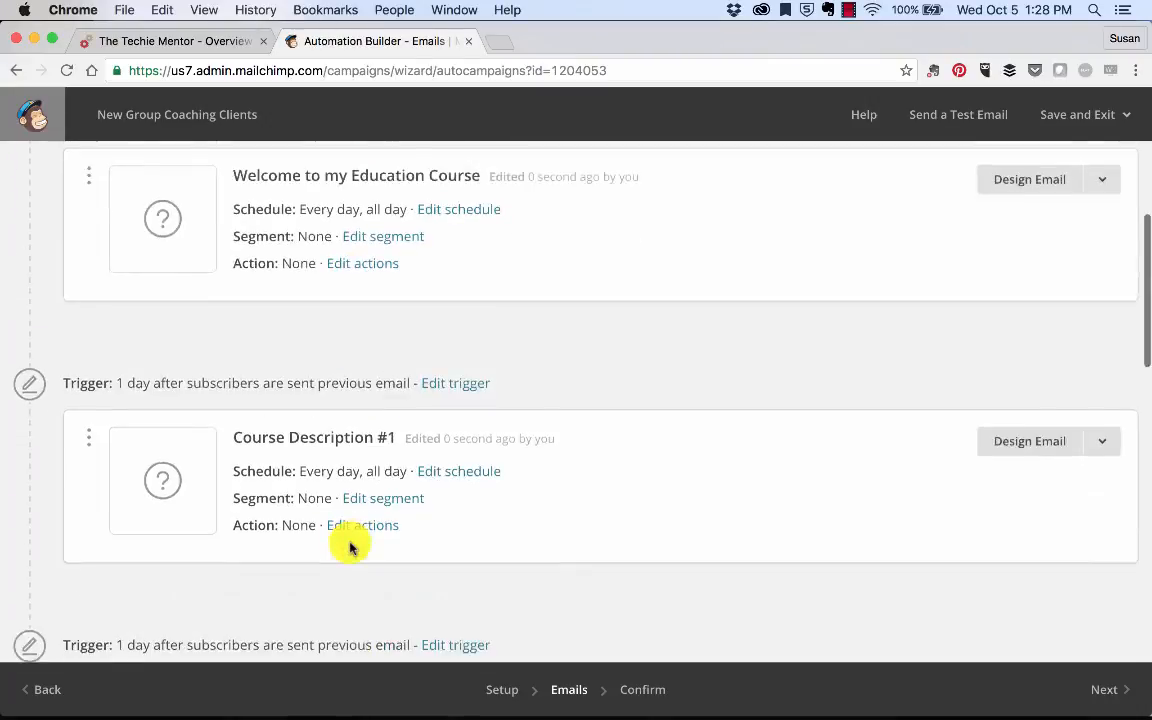
{"action": "scroll", "coordinate": [350, 545], "scroll_direction": "down", "scroll_amount": 10}
{"action": "scroll", "coordinate": [350, 545], "scroll_direction": "down", "scroll_amount": 13}
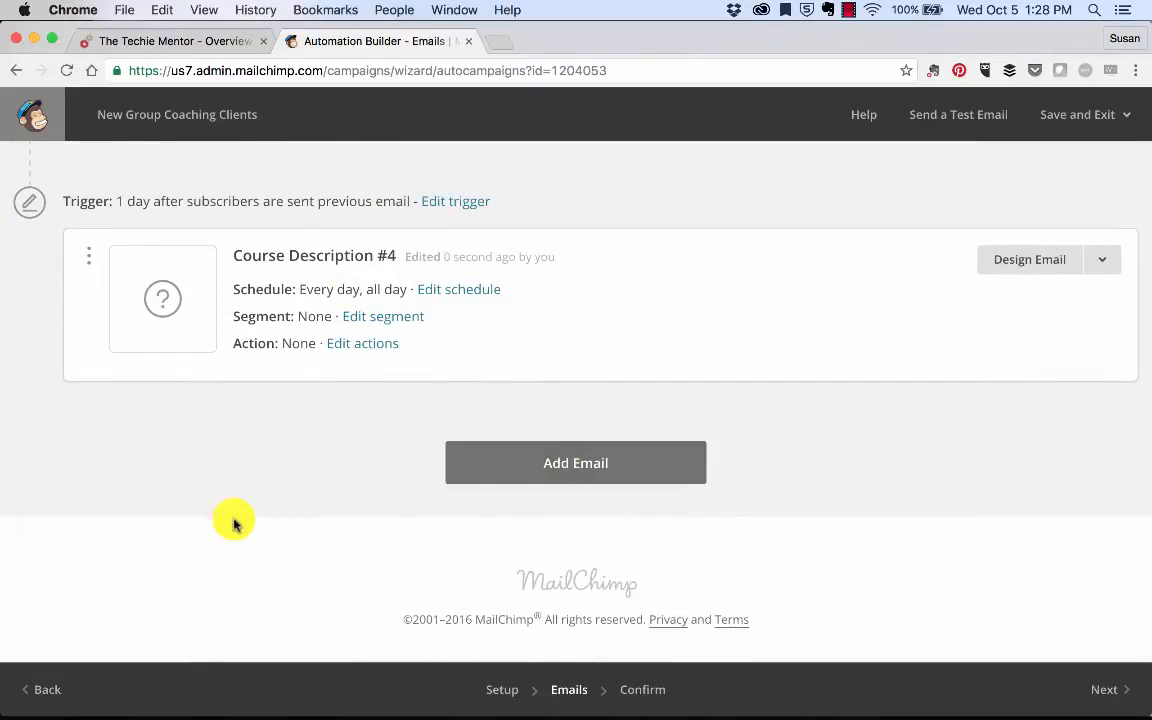
{"action": "scroll", "coordinate": [314, 489], "scroll_direction": "up", "scroll_amount": 20}
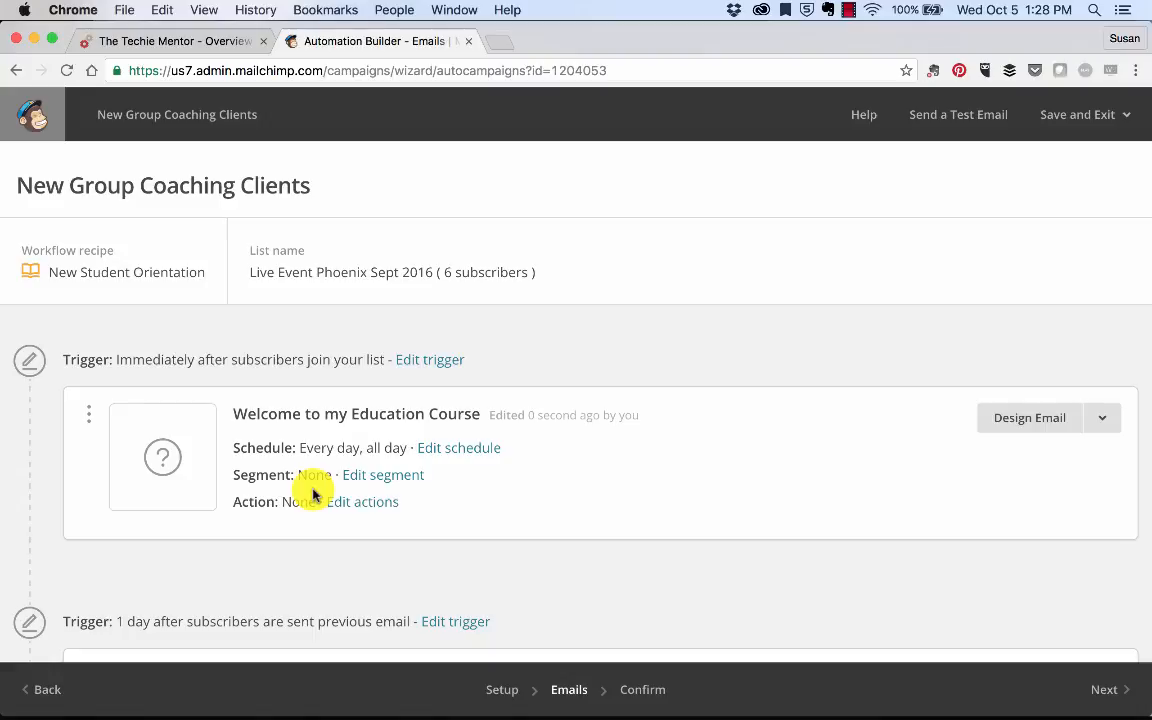
{"action": "scroll", "coordinate": [465, 481], "scroll_direction": "down", "scroll_amount": 1}
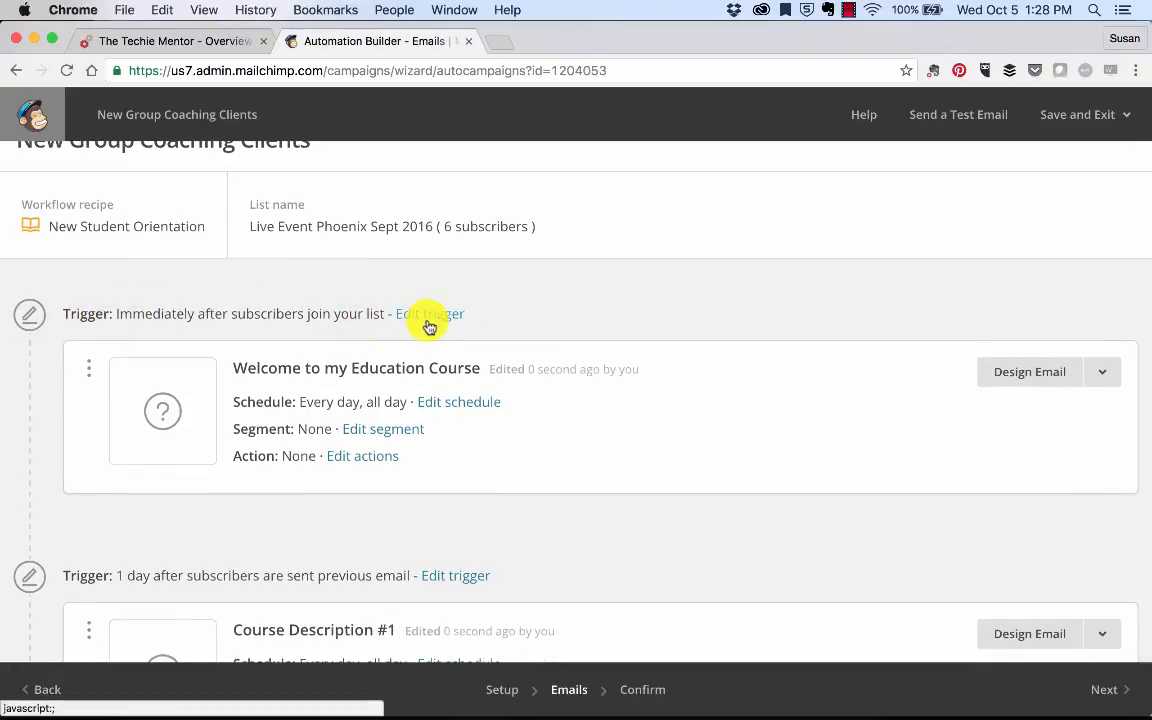
{"action": "scroll", "coordinate": [270, 442], "scroll_direction": "down", "scroll_amount": 3}
{"action": "scroll", "coordinate": [143, 572], "scroll_direction": "down", "scroll_amount": 8}
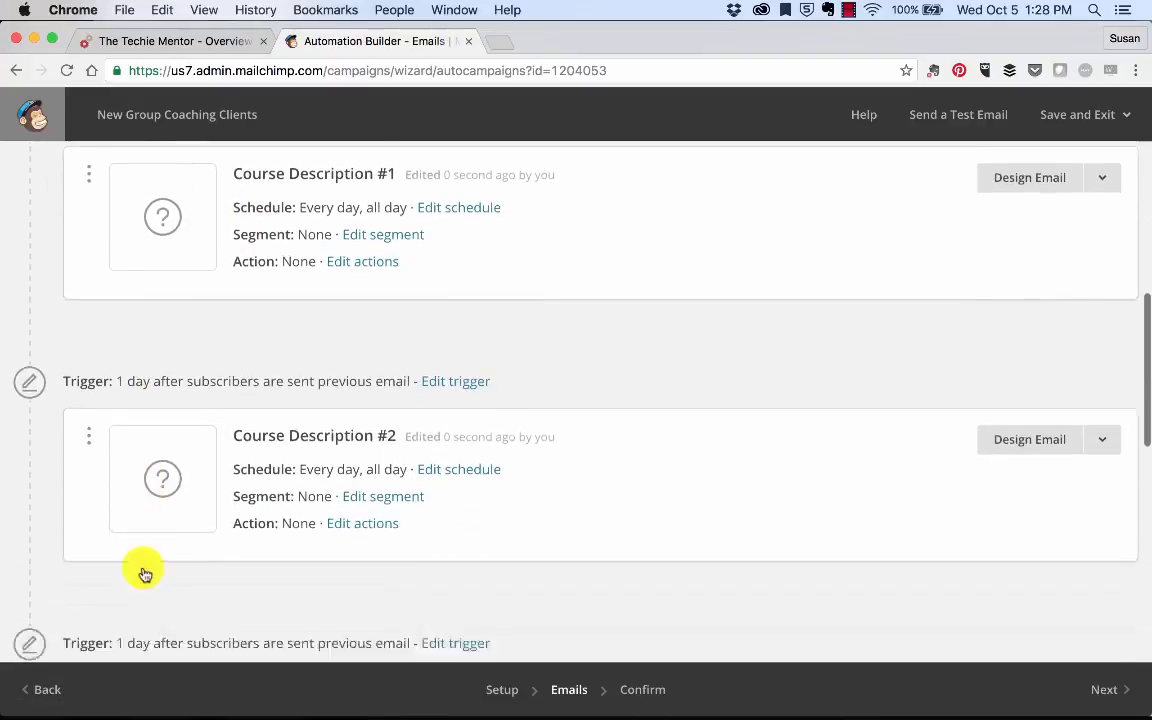
{"action": "scroll", "coordinate": [145, 574], "scroll_direction": "down", "scroll_amount": 1}
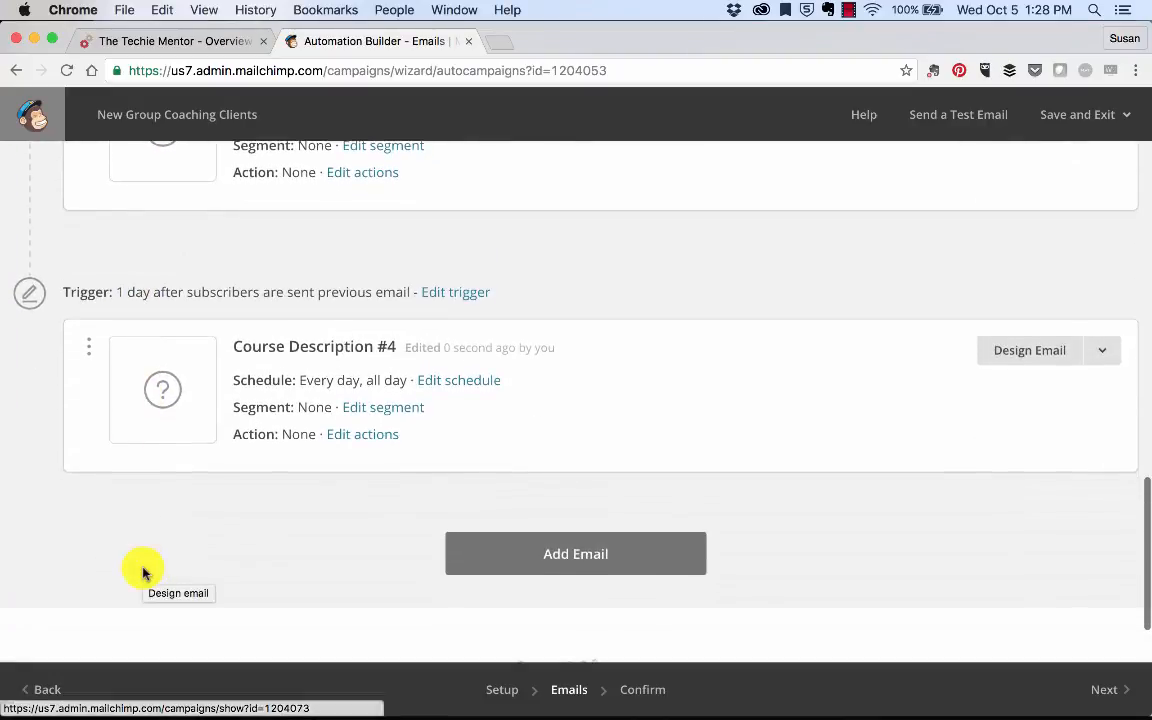
{"action": "scroll", "coordinate": [144, 573], "scroll_direction": "up", "scroll_amount": 10}
{"action": "scroll", "coordinate": [143, 572], "scroll_direction": "up", "scroll_amount": 2}
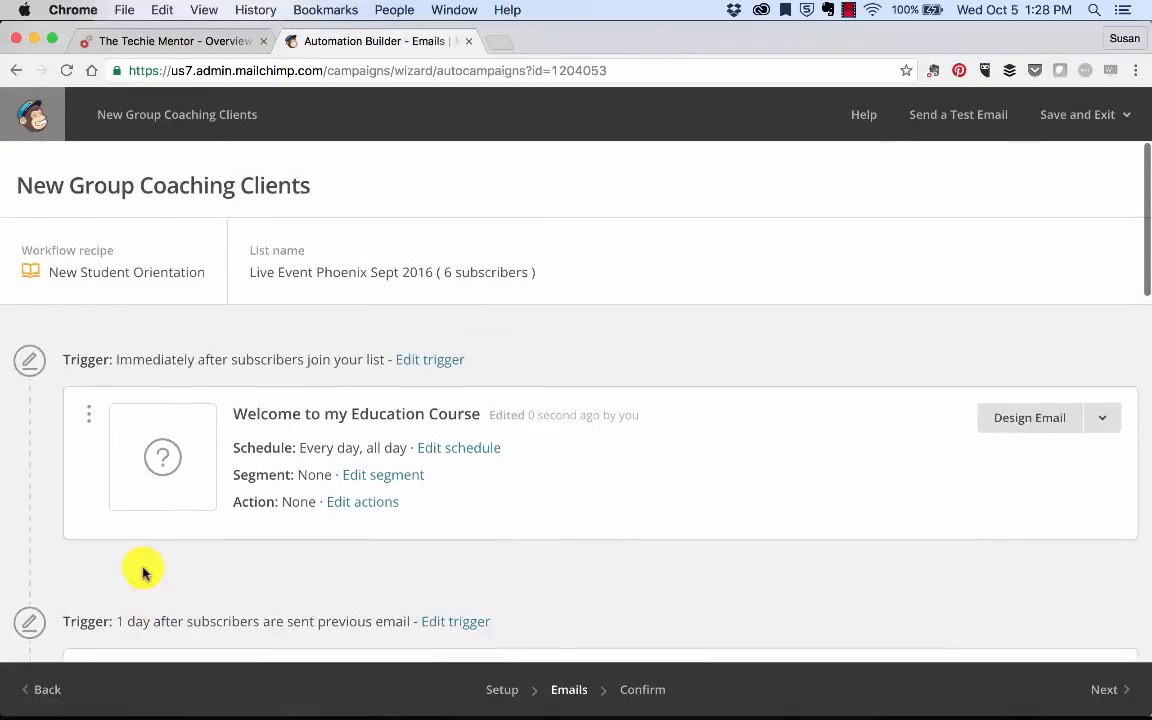
Step: Keep the welcome email's delay at immediately and also trigger it on subscriber imports
{"action": "left_click", "coordinate": [426, 360]}
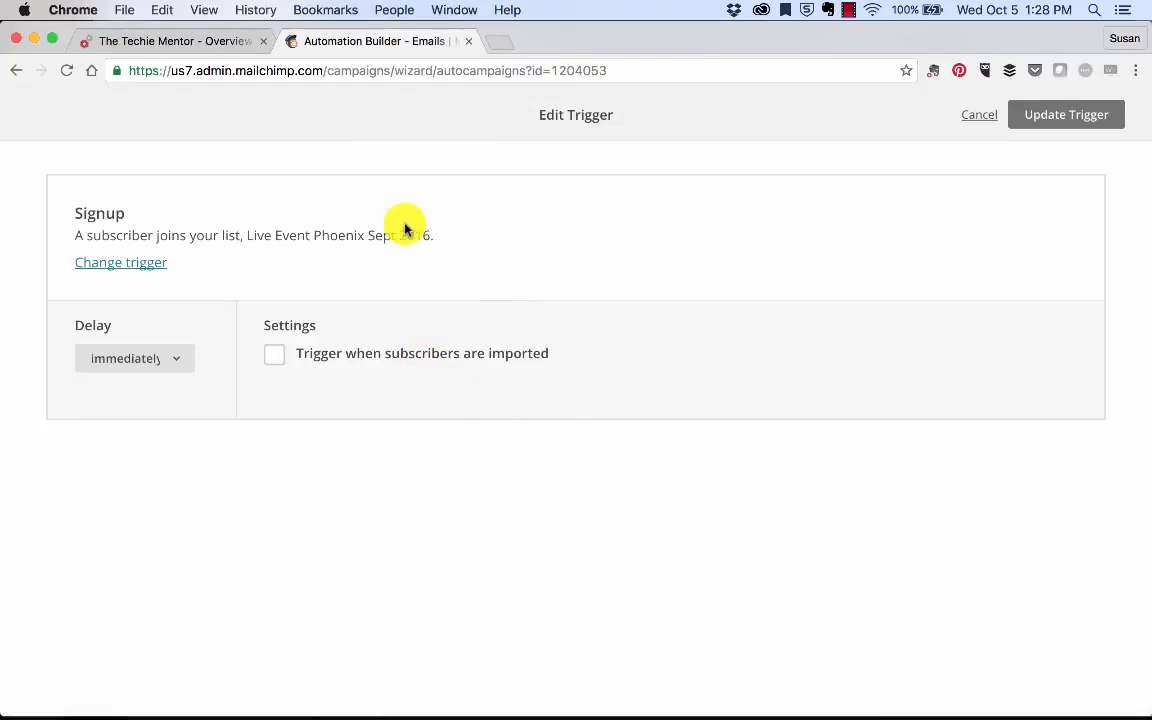
{"action": "left_click", "coordinate": [176, 362]}
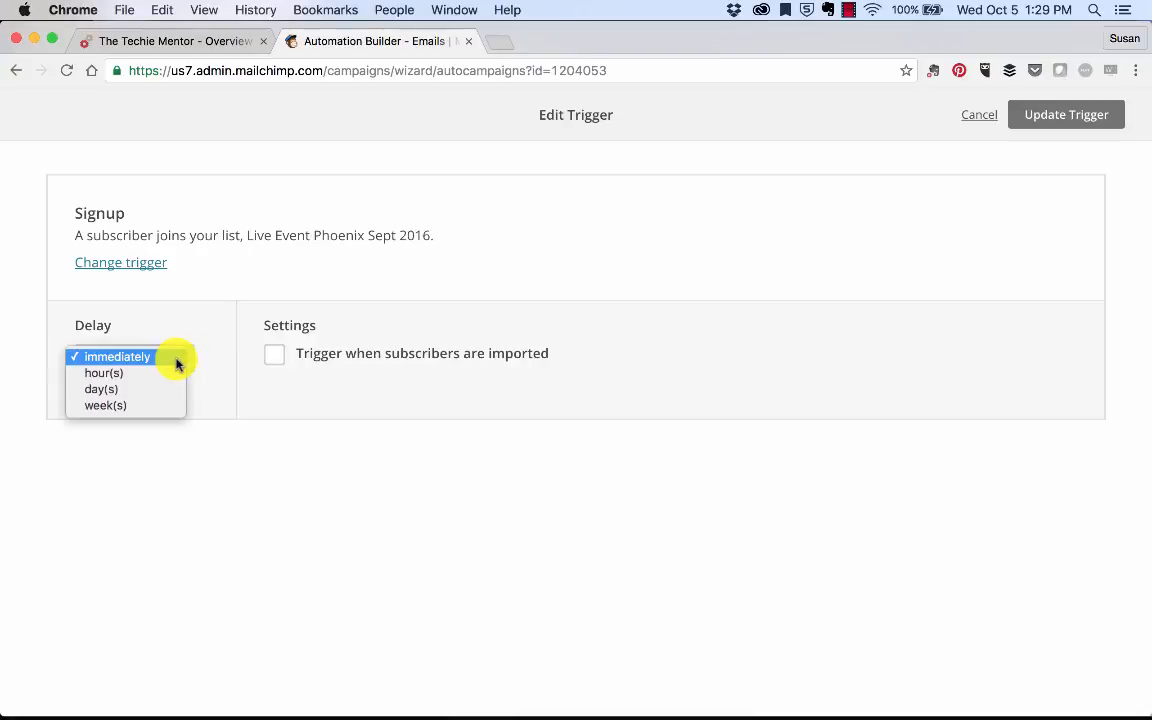
{"action": "left_click", "coordinate": [176, 360]}
{"action": "left_click", "coordinate": [275, 357]}
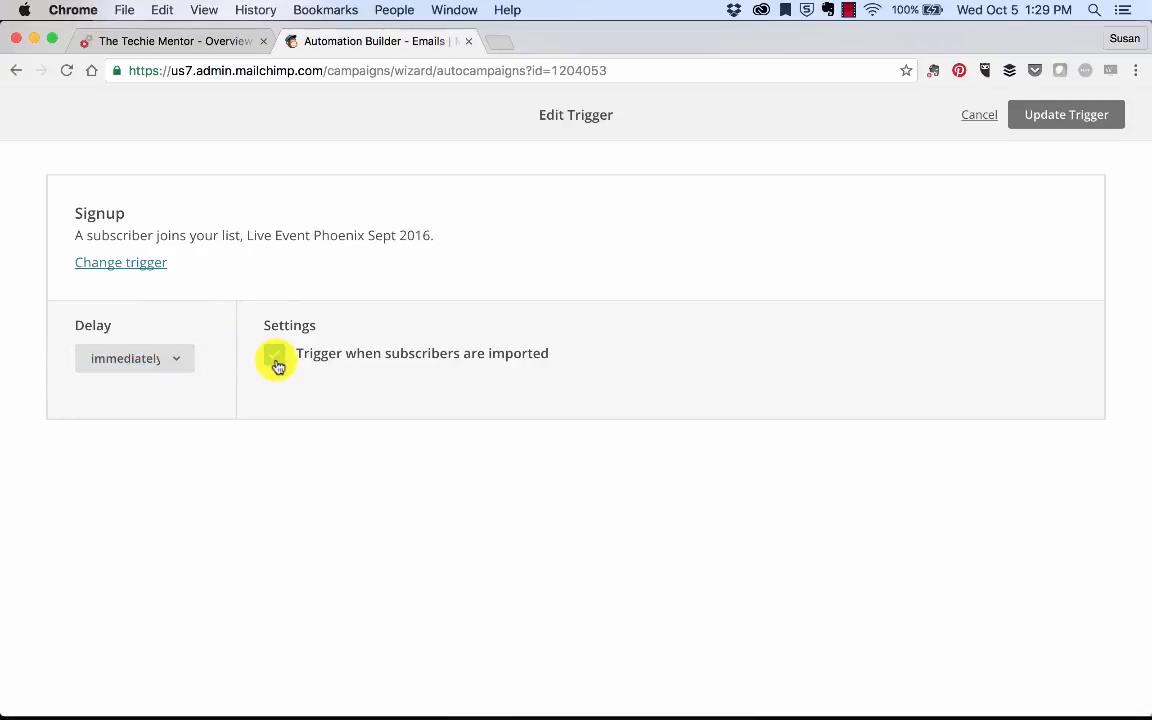
{"action": "left_click", "coordinate": [1087, 114]}
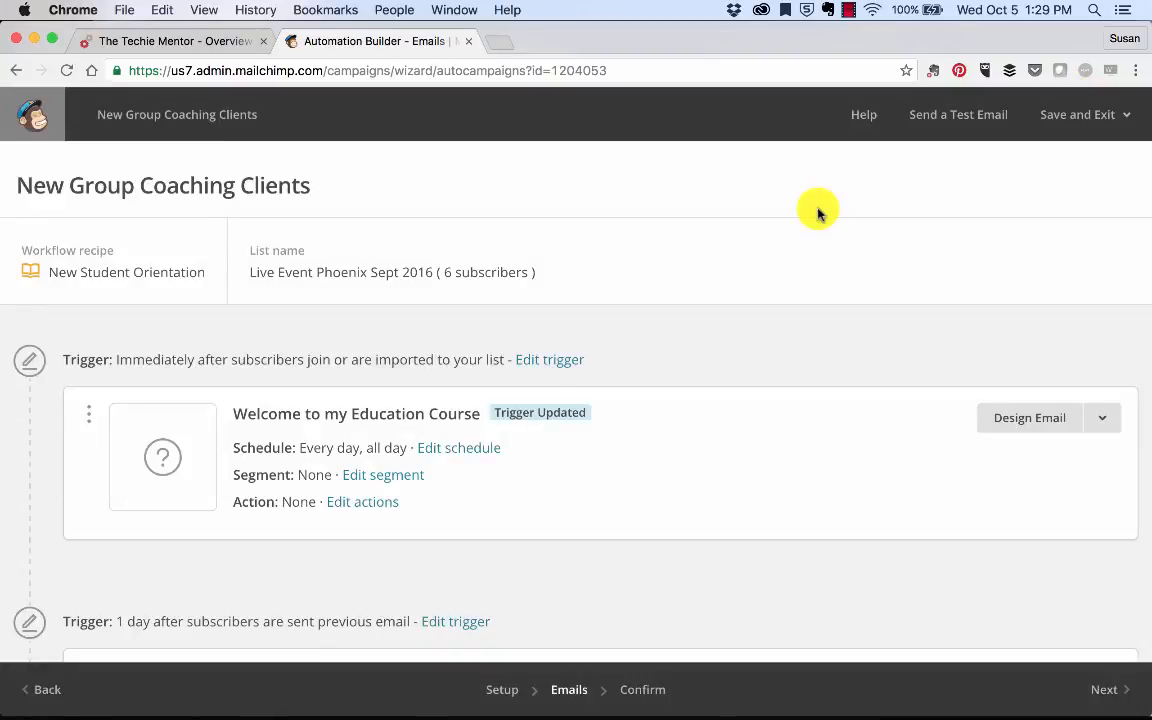
{"action": "scroll", "coordinate": [818, 211], "scroll_direction": "down", "scroll_amount": 5}
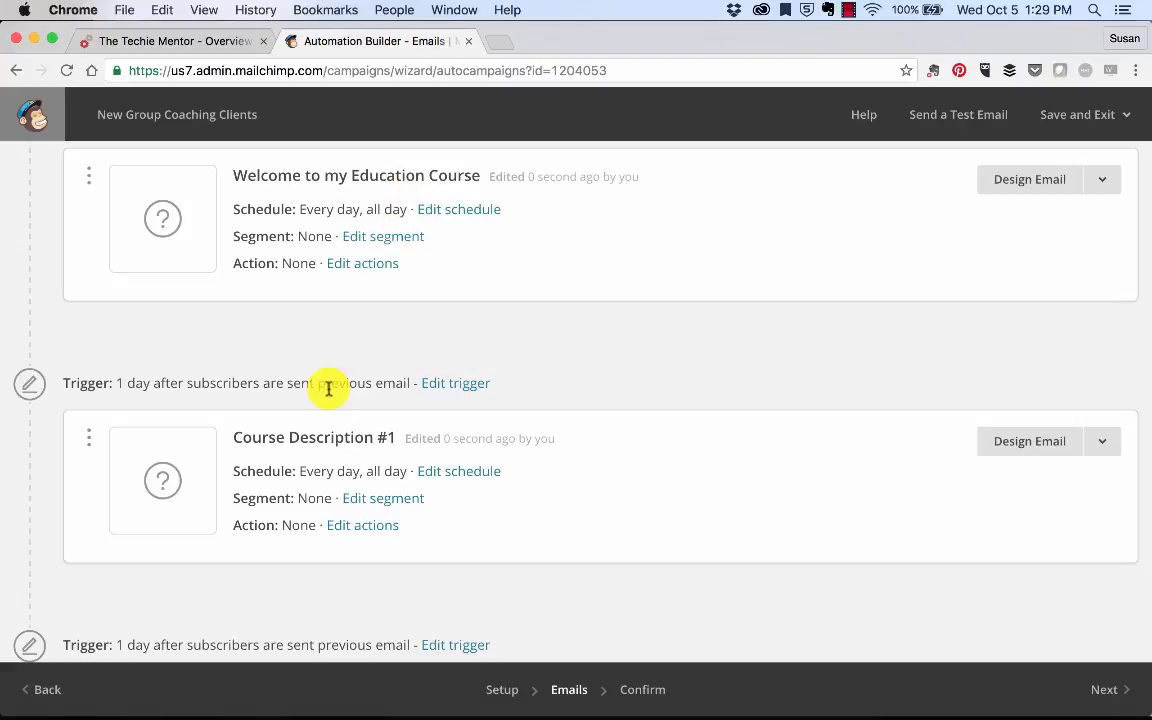
{"action": "scroll", "coordinate": [328, 388], "scroll_direction": "down", "scroll_amount": 5}
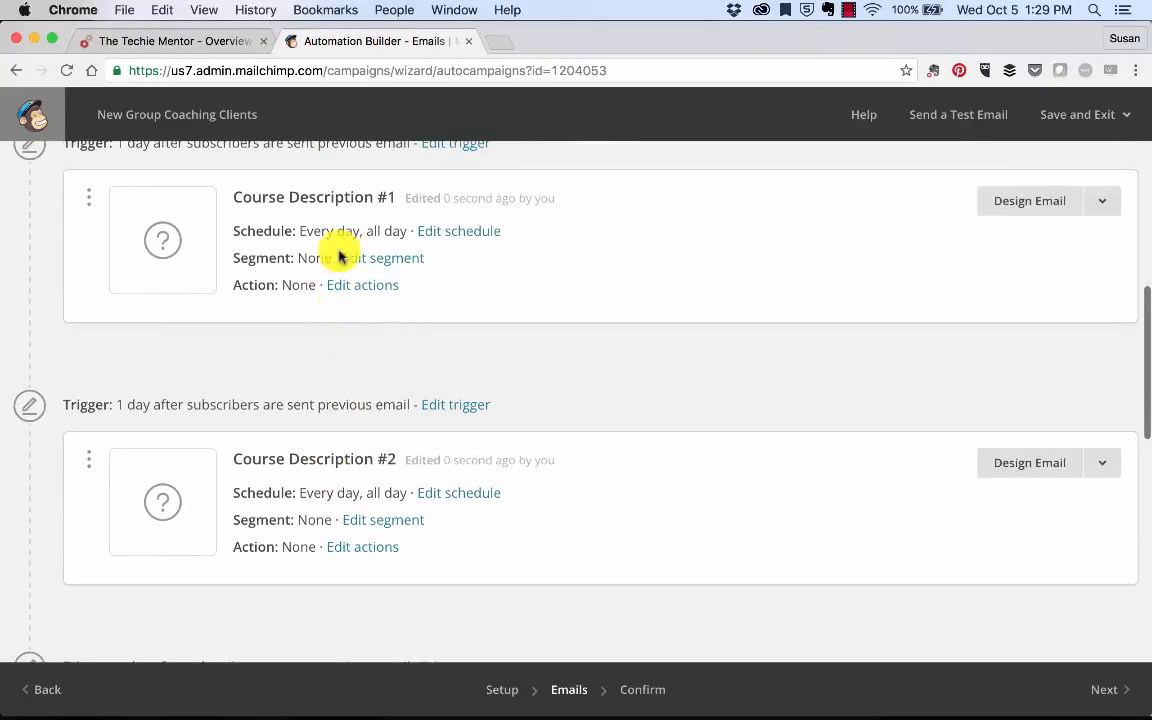
Step: Set Course Description #2 to wait 3 days after the previous email
{"action": "left_click", "coordinate": [466, 407]}
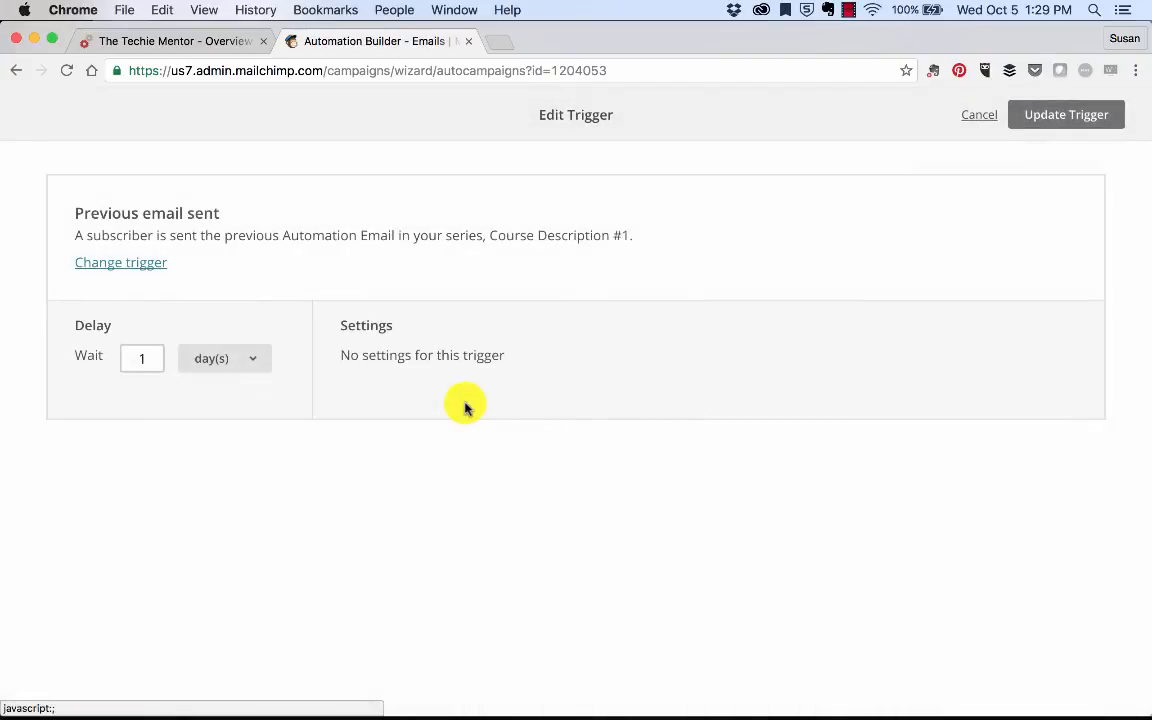
{"action": "left_click", "coordinate": [250, 359]}
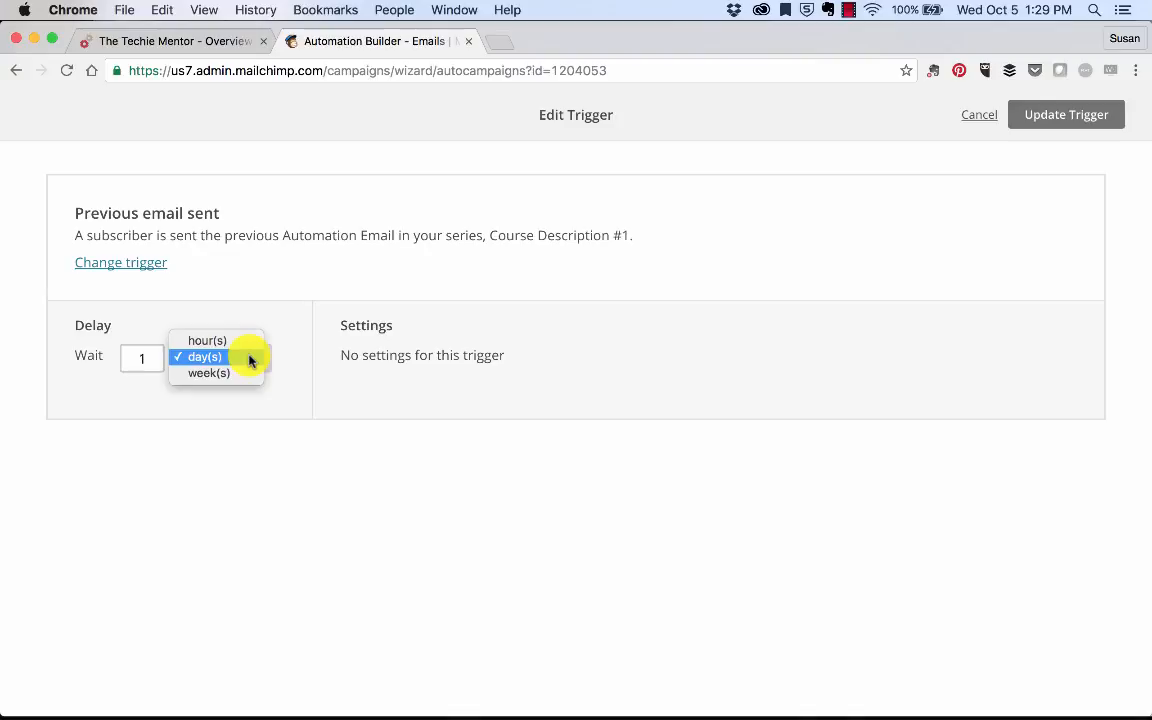
{"action": "left_click", "coordinate": [226, 357]}
{"action": "double_click", "coordinate": [142, 360]}
{"action": "type", "text": "3"}
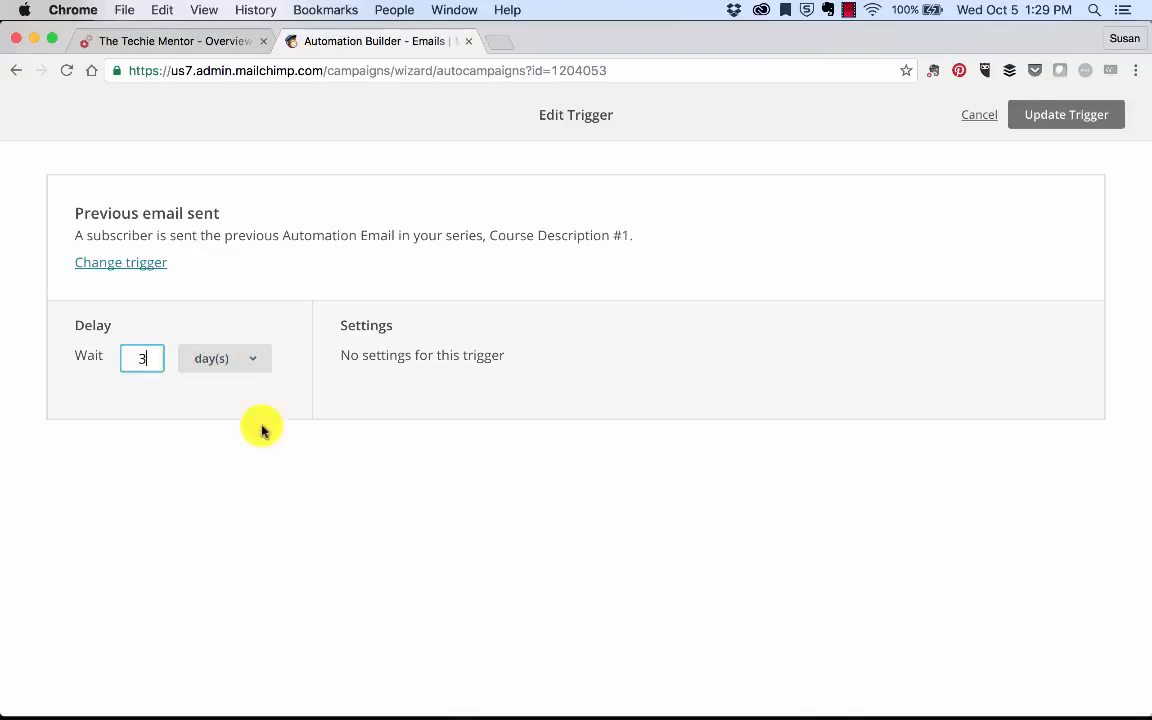
{"action": "left_click", "coordinate": [270, 440]}
{"action": "left_click", "coordinate": [1079, 120]}
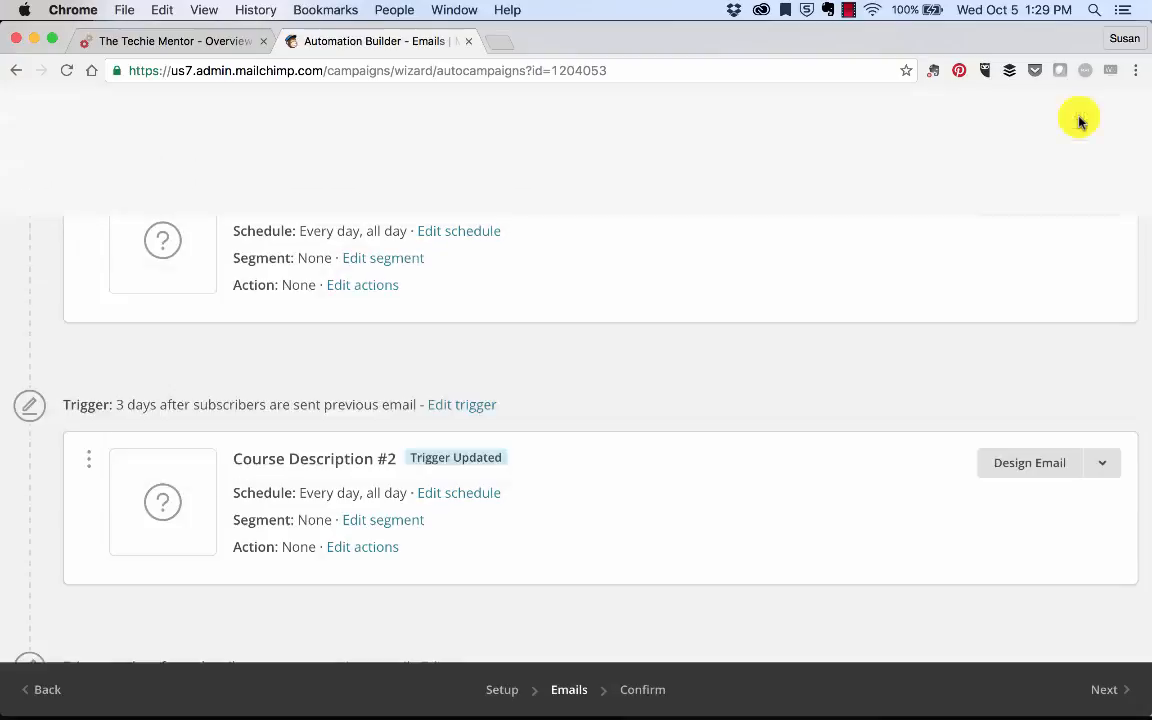
{"action": "scroll", "coordinate": [662, 359], "scroll_direction": "down", "scroll_amount": 1}
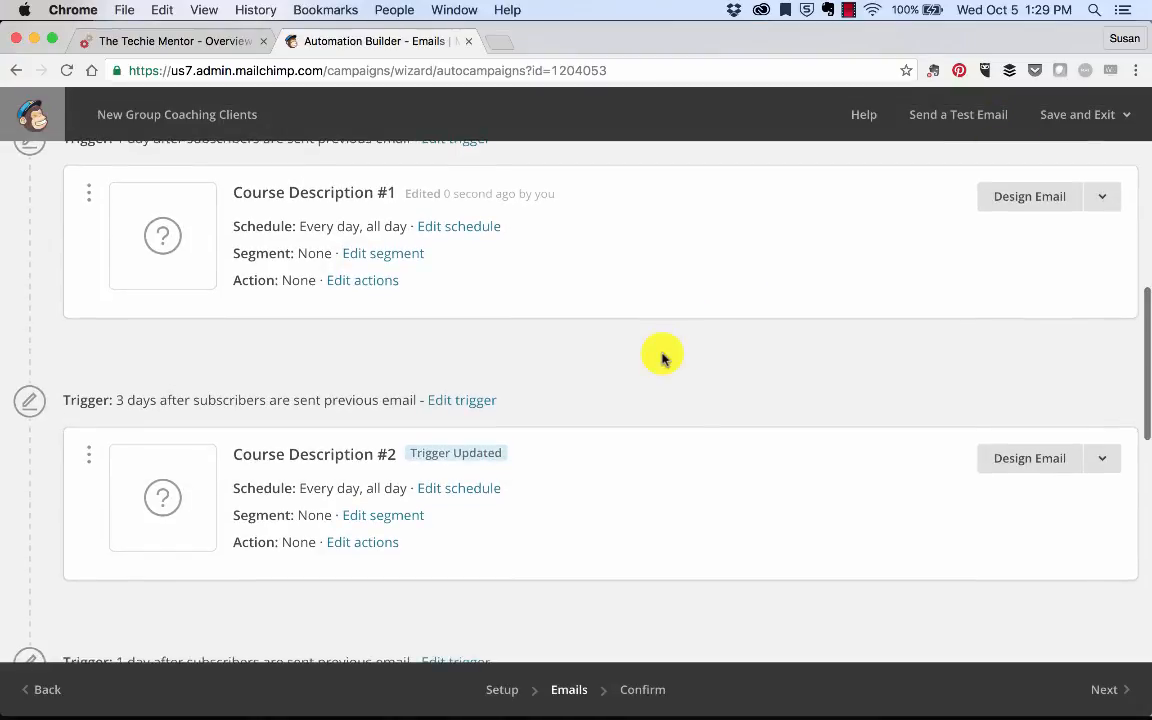
{"action": "scroll", "coordinate": [126, 391], "scroll_direction": "down", "scroll_amount": 5}
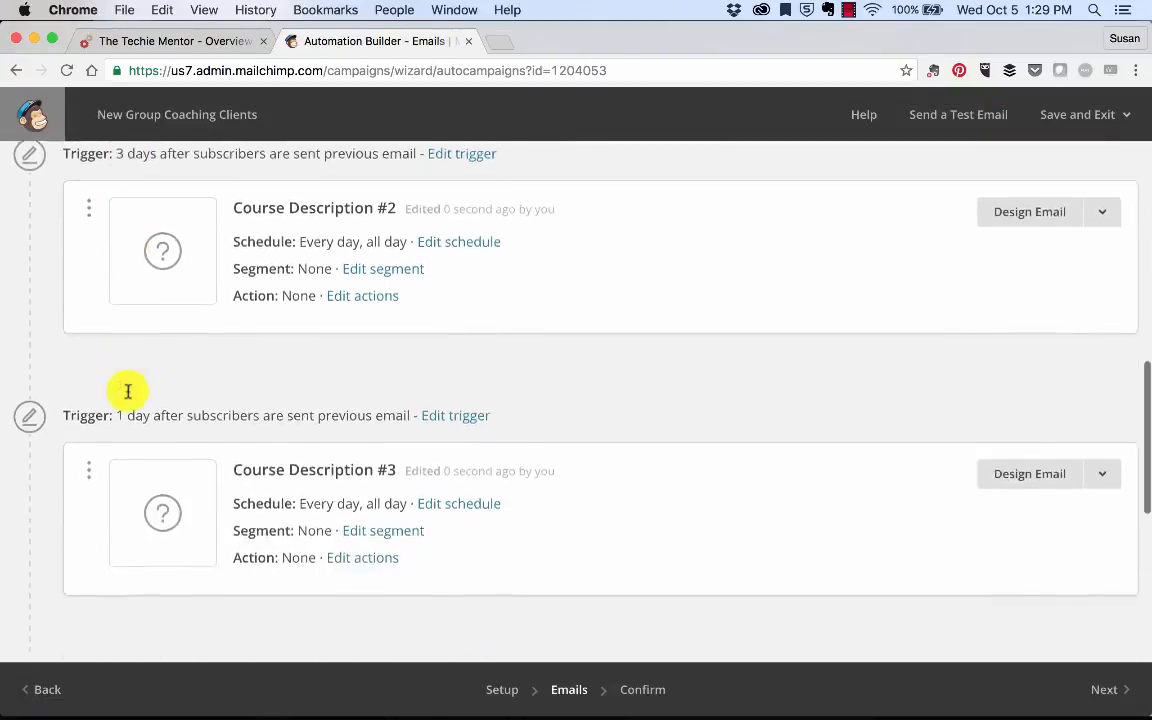
Step: Change Course Description #3's wait to 3 days
{"action": "left_click", "coordinate": [451, 318]}
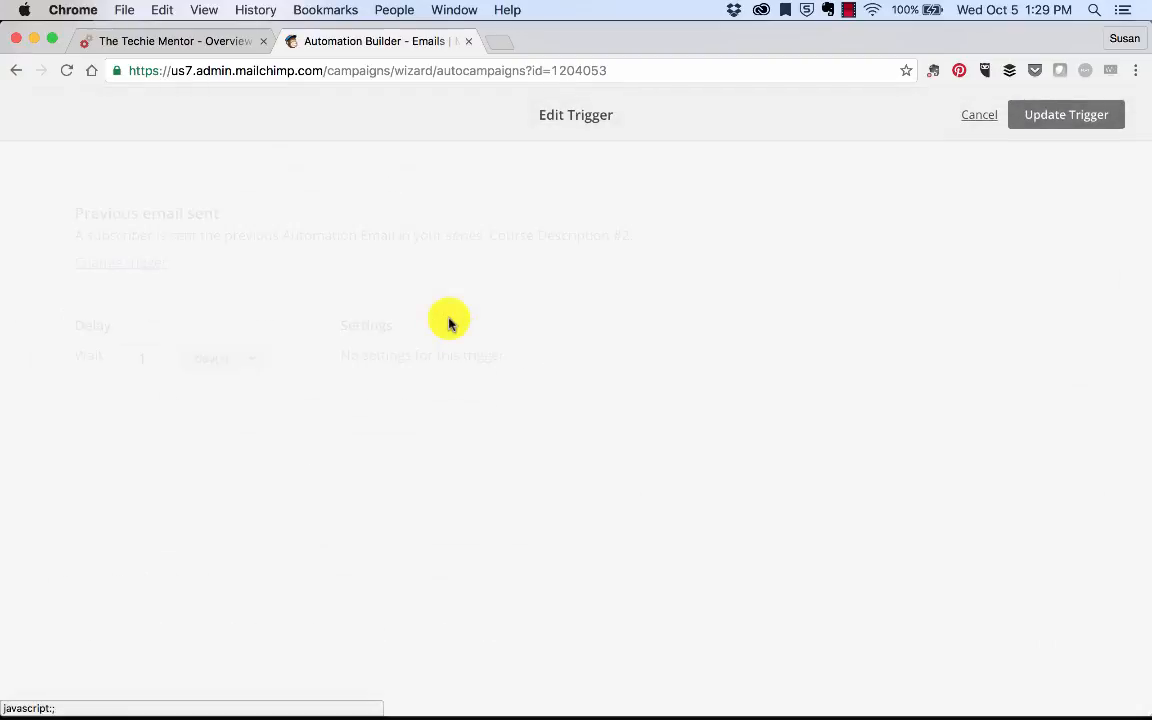
{"action": "left_click", "coordinate": [155, 362]}
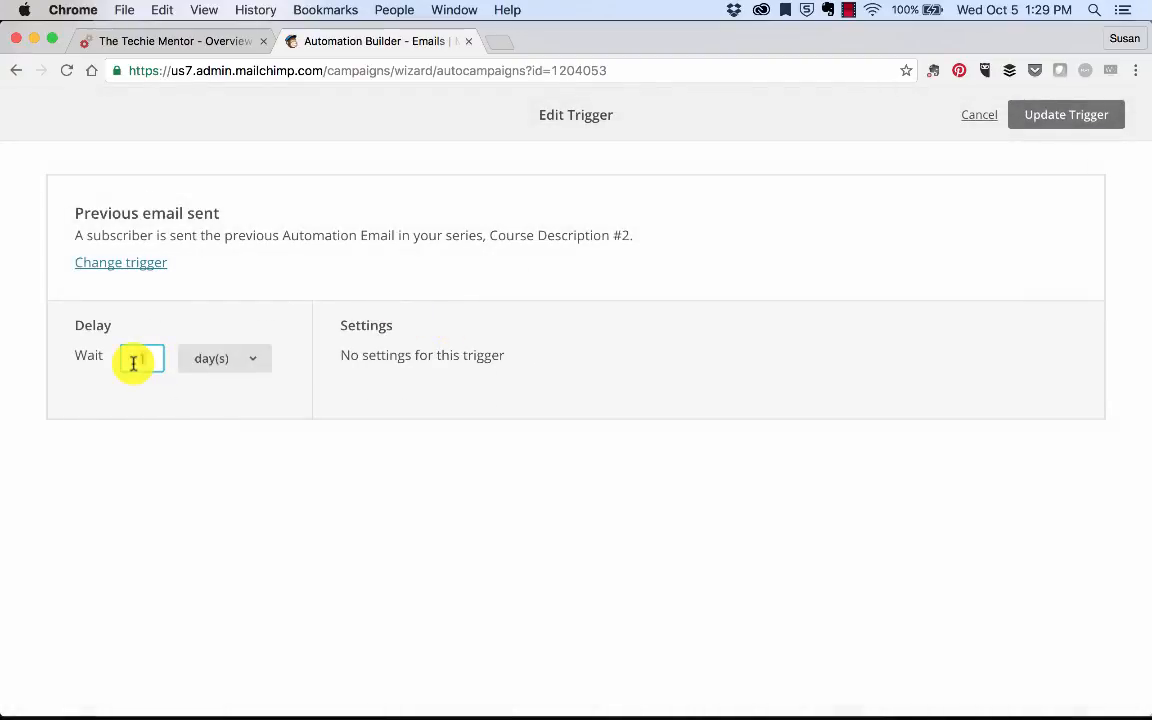
{"action": "type", "text": "3"}
{"action": "left_click", "coordinate": [1056, 117]}
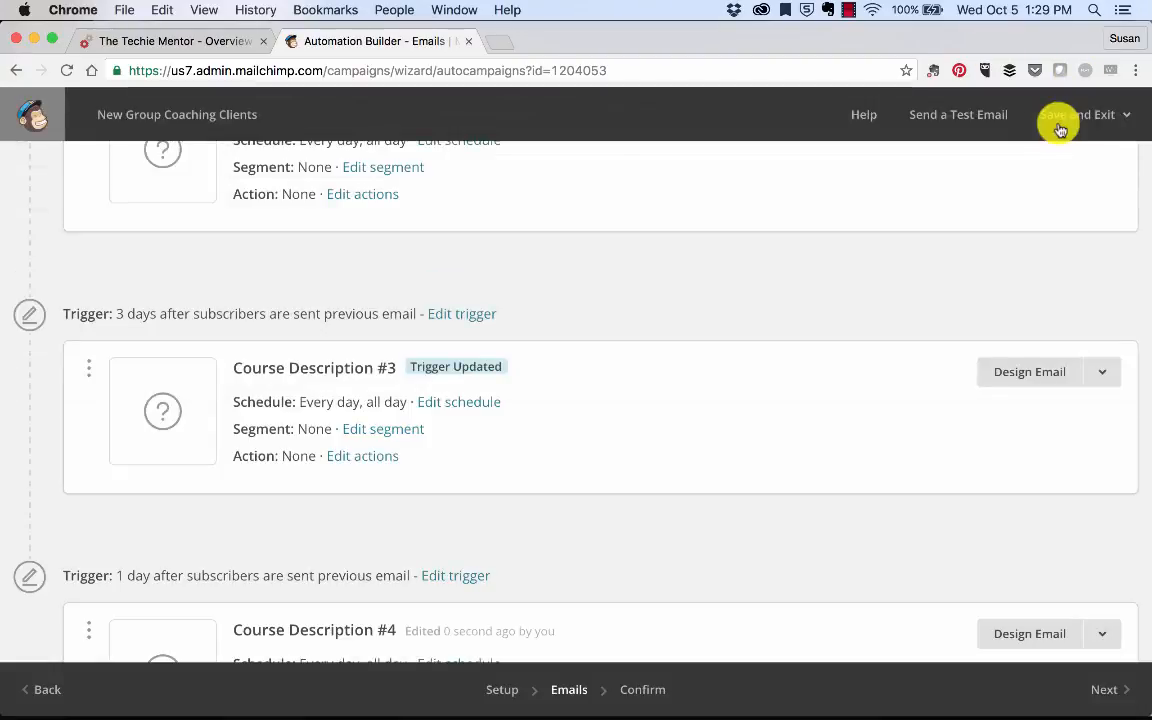
{"action": "scroll", "coordinate": [681, 386], "scroll_direction": "down", "scroll_amount": 5}
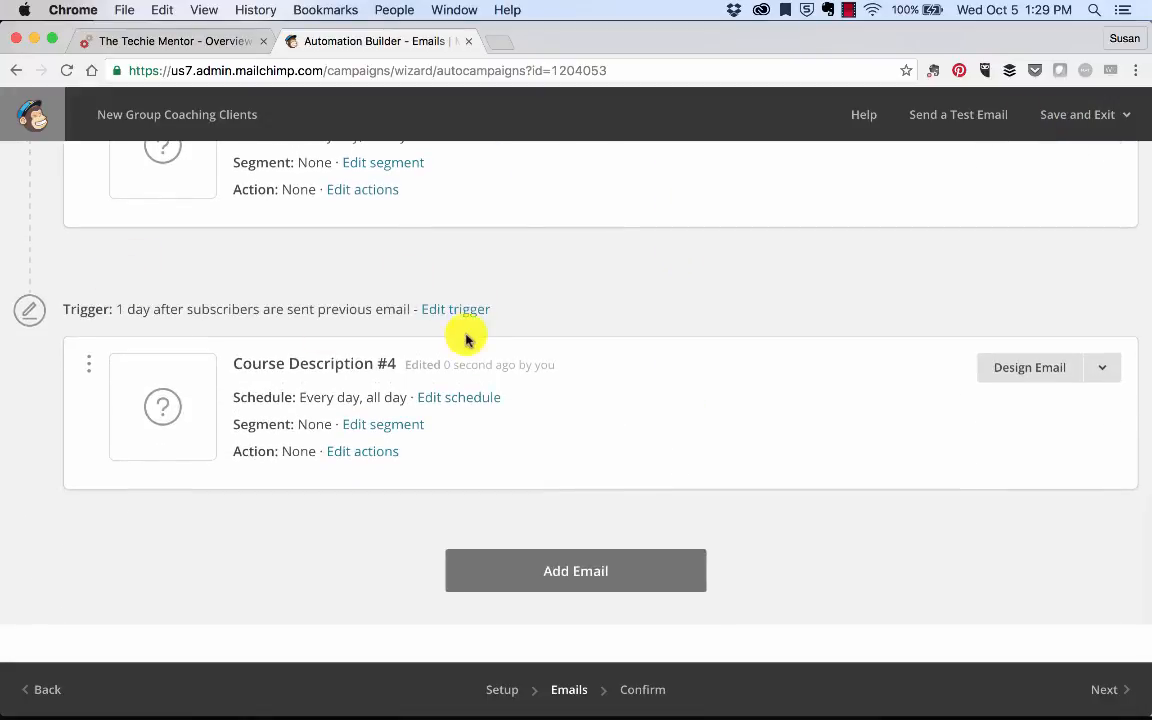
Step: Change Course Description #4's wait from 1 day to 3 days
{"action": "left_click", "coordinate": [458, 309]}
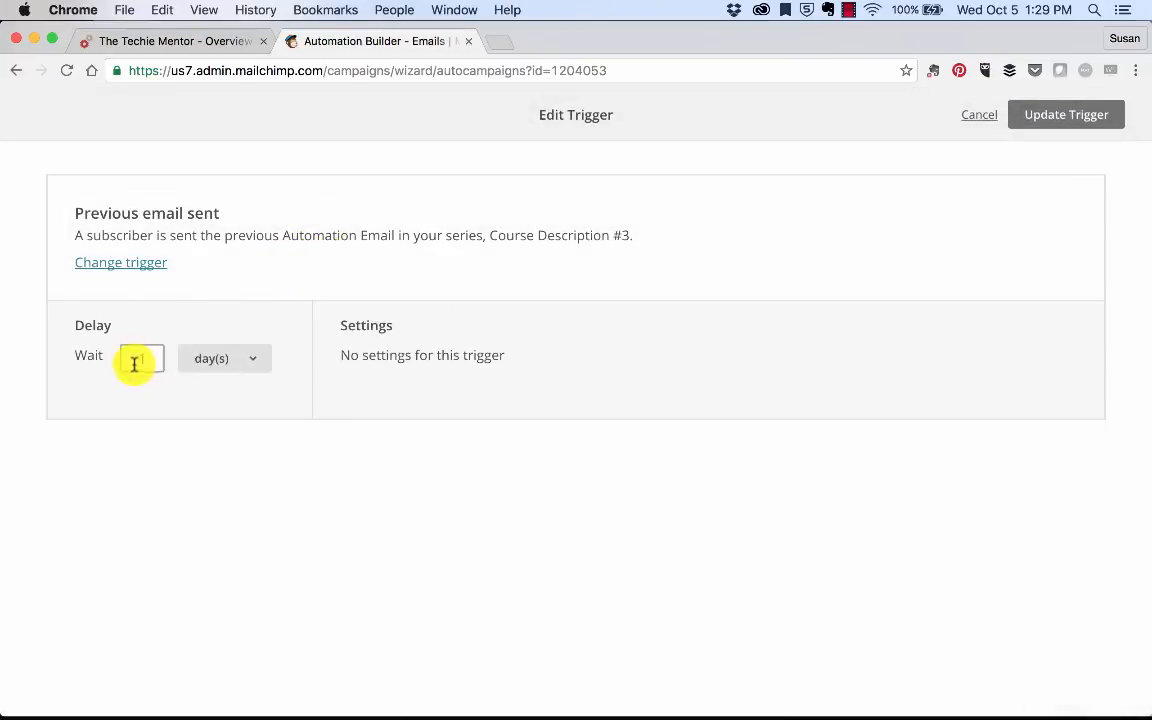
{"action": "left_click_drag", "start_coordinate": [134, 363], "coordinate": [155, 360]}
{"action": "type", "text": "3"}
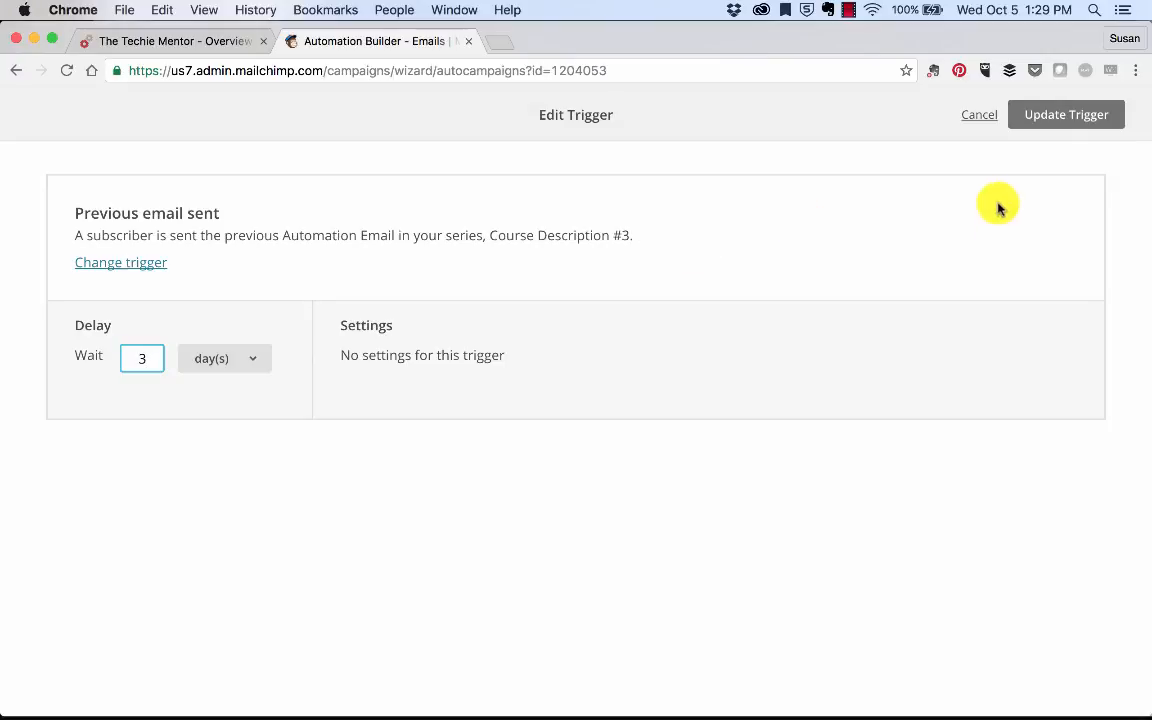
{"action": "left_click", "coordinate": [1038, 114]}
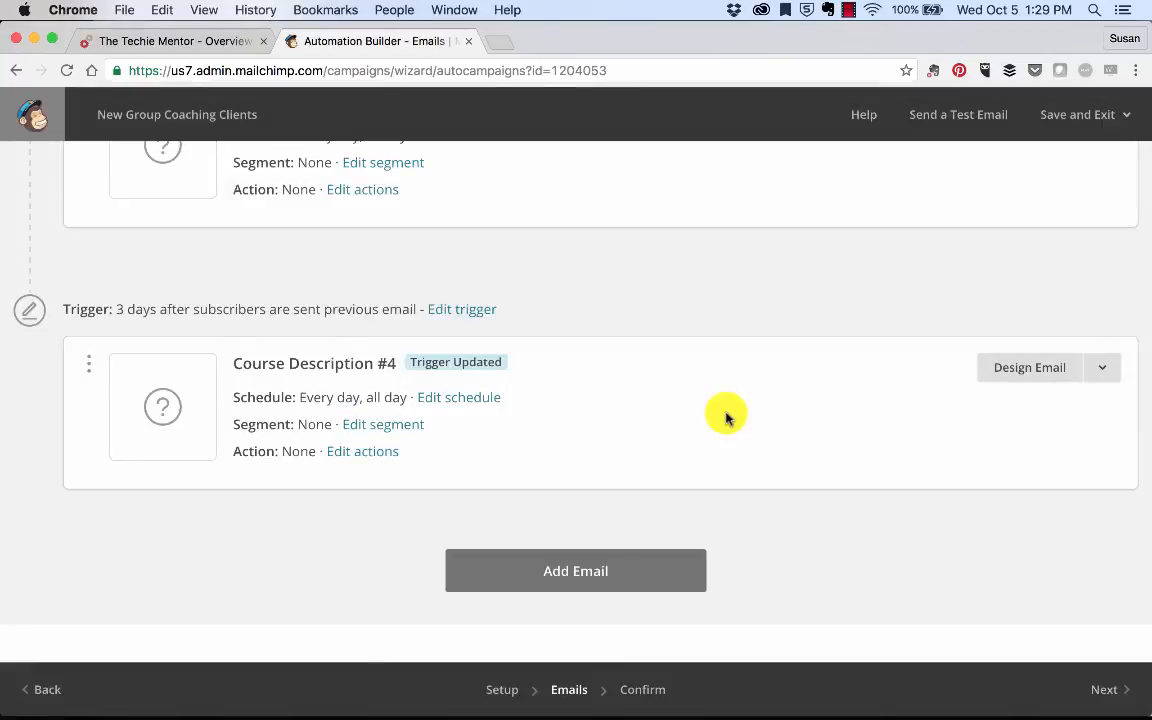
{"action": "scroll", "coordinate": [726, 418], "scroll_direction": "up", "scroll_amount": 5}
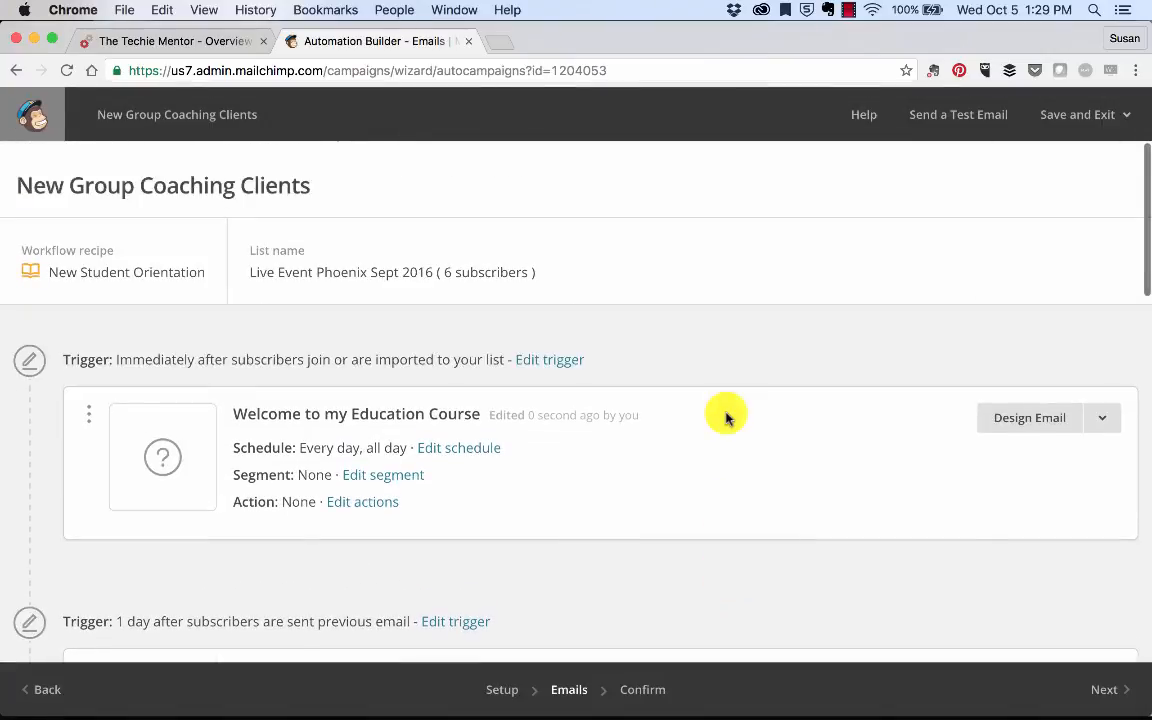
{"action": "scroll", "coordinate": [726, 418], "scroll_direction": "down", "scroll_amount": 3}
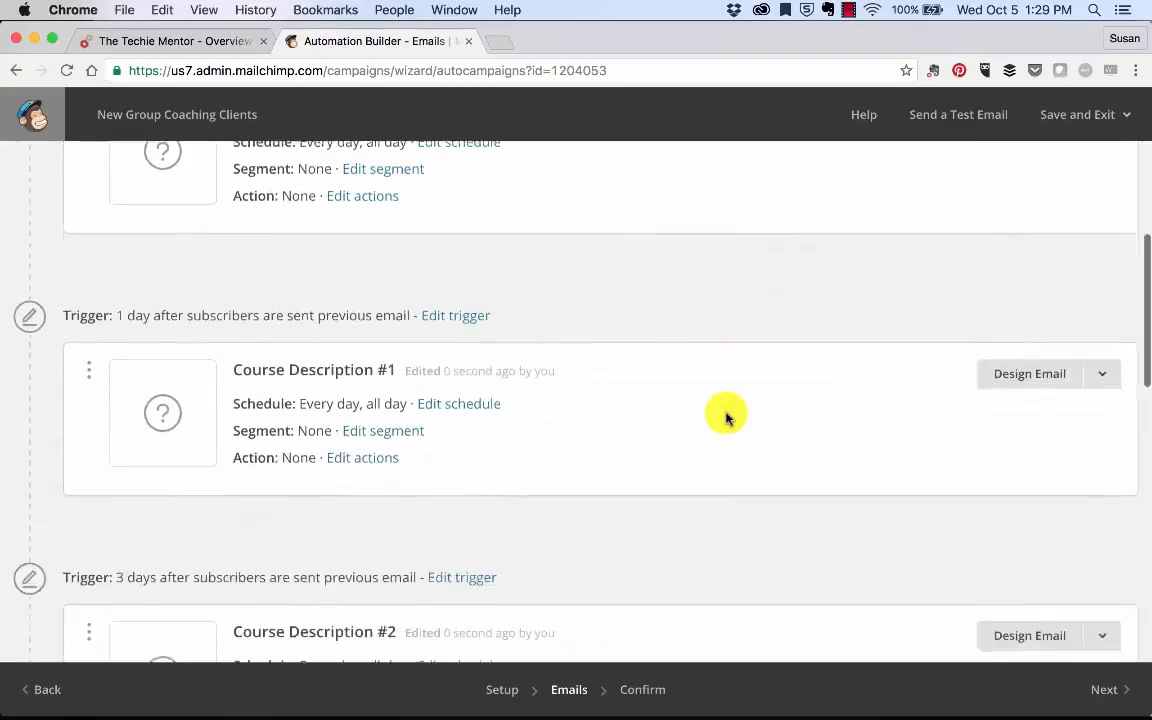
{"action": "scroll", "coordinate": [726, 418], "scroll_direction": "up", "scroll_amount": 2}
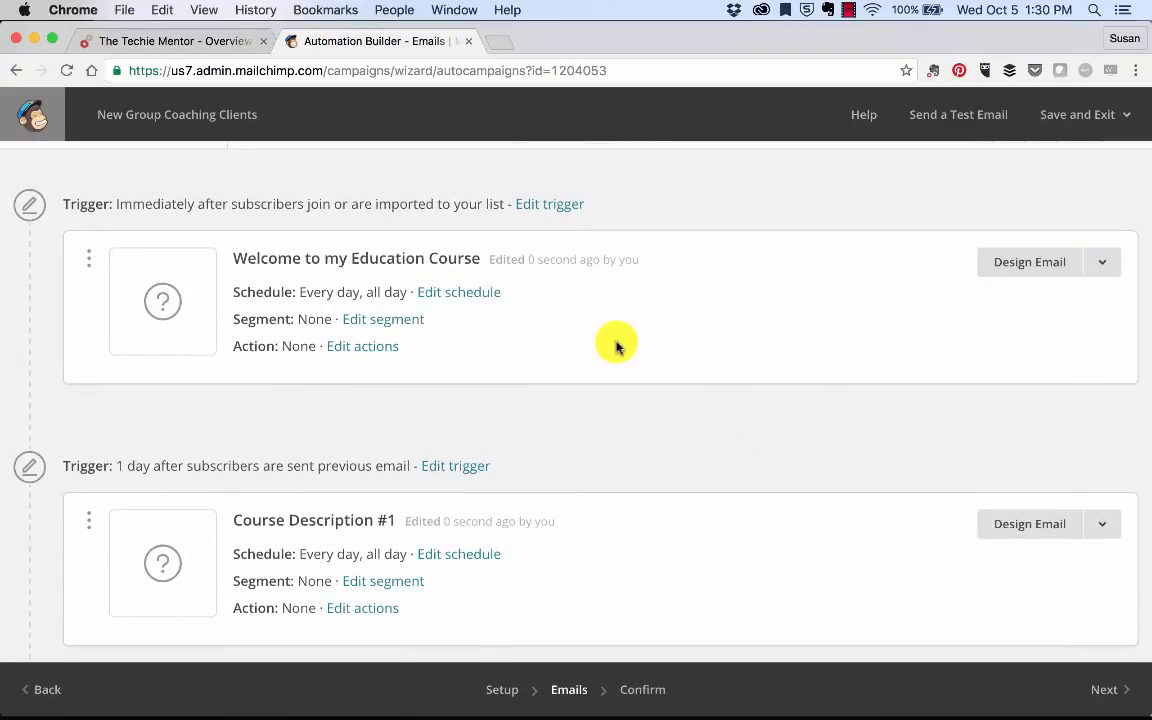
Step: Check the Welcome email's weekday and time options, then save Every Day, As soon as possible
{"action": "left_click", "coordinate": [455, 291]}
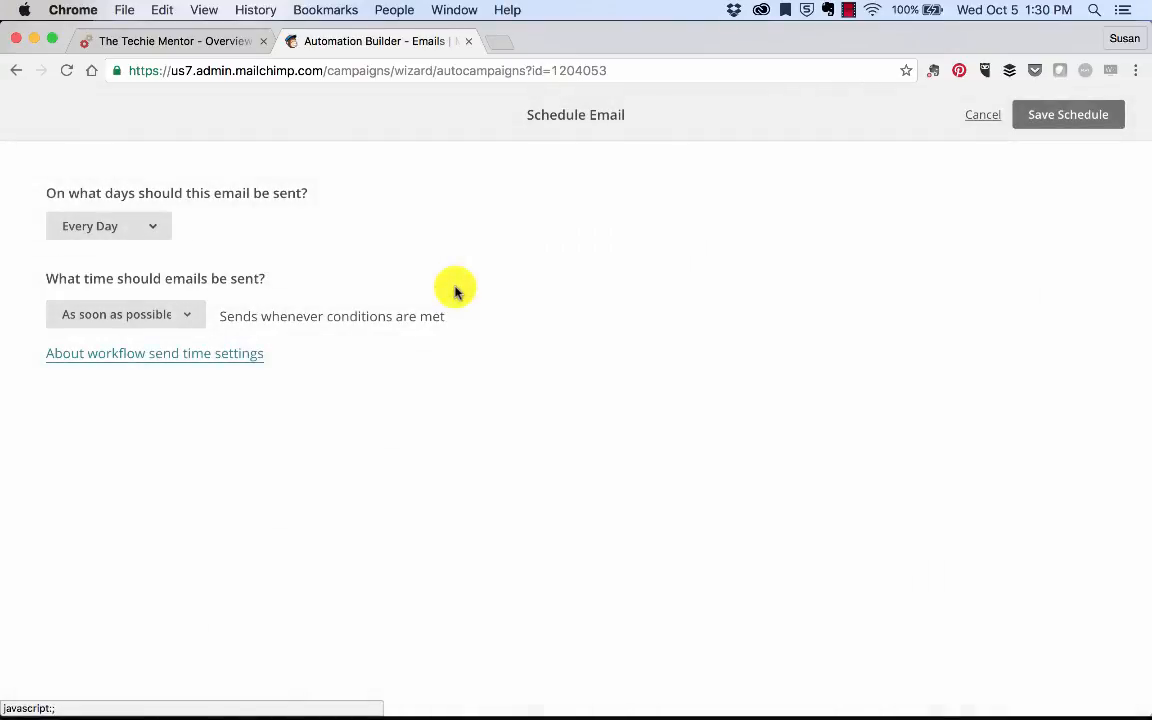
{"action": "left_click", "coordinate": [163, 228]}
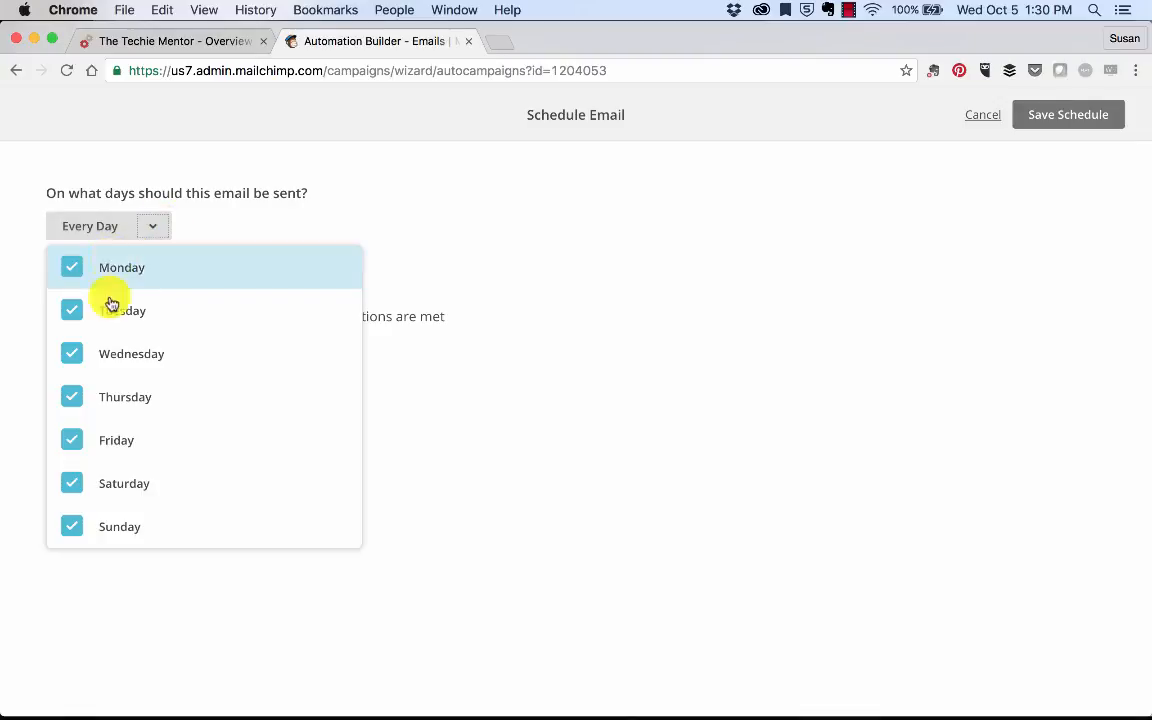
{"action": "left_click", "coordinate": [254, 217]}
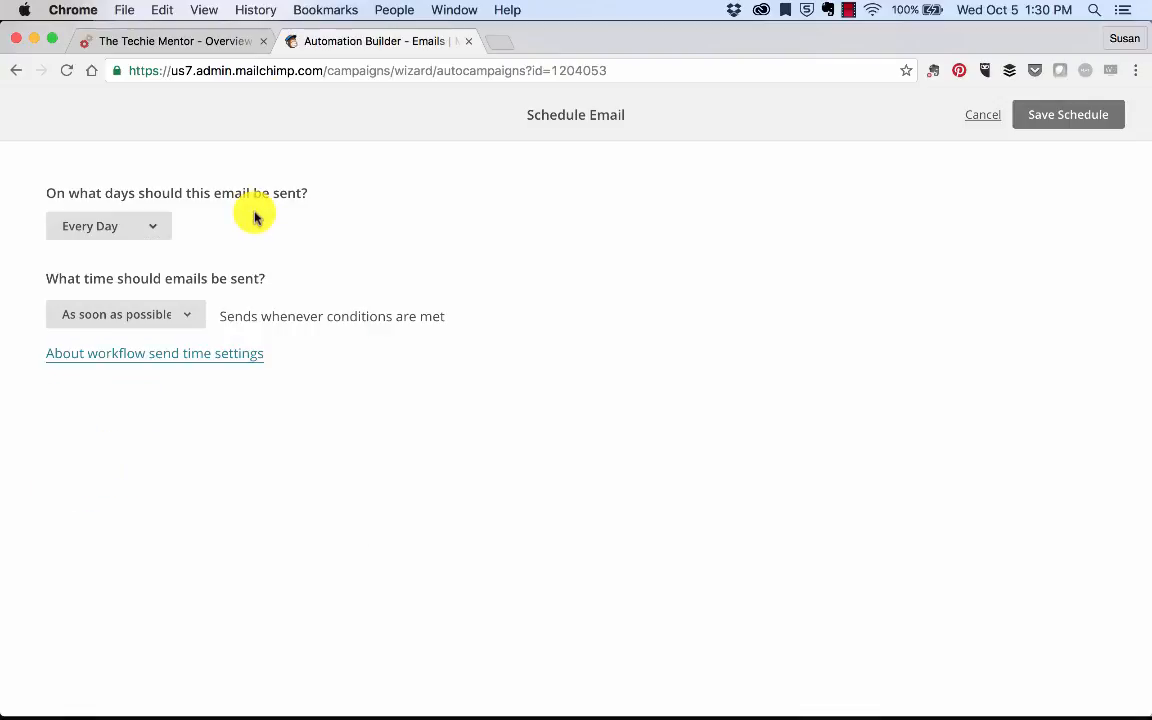
{"action": "left_click", "coordinate": [190, 316]}
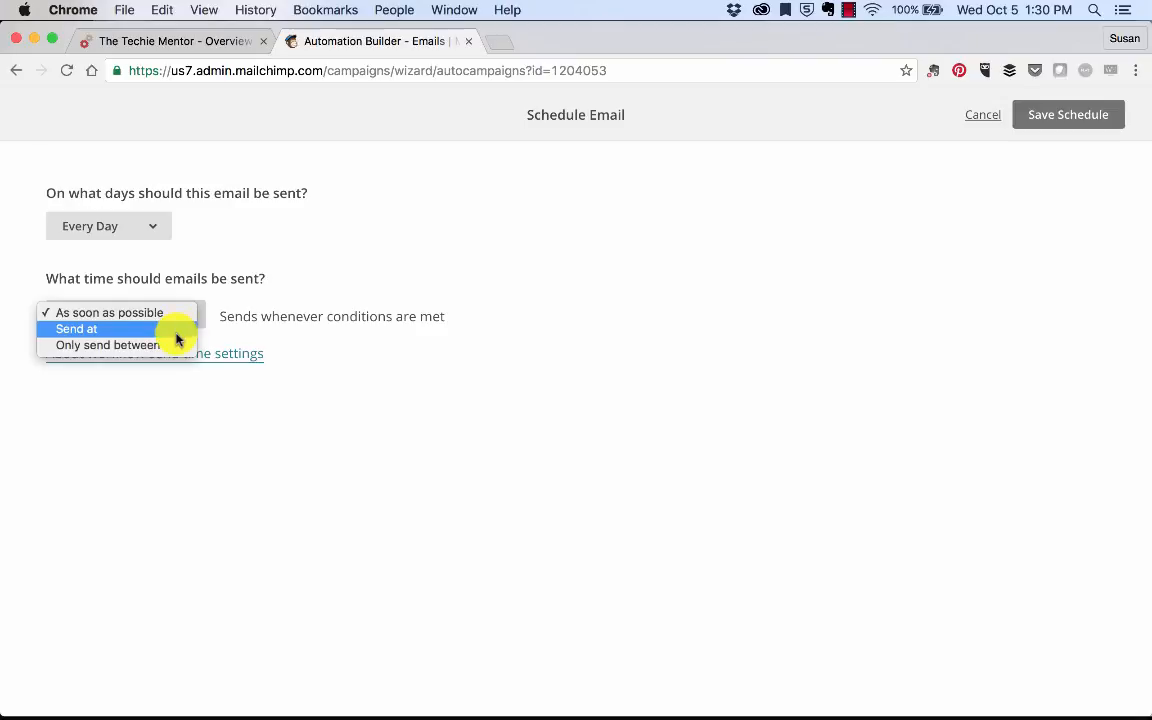
{"action": "left_click", "coordinate": [176, 330]}
{"action": "left_click", "coordinate": [184, 324]}
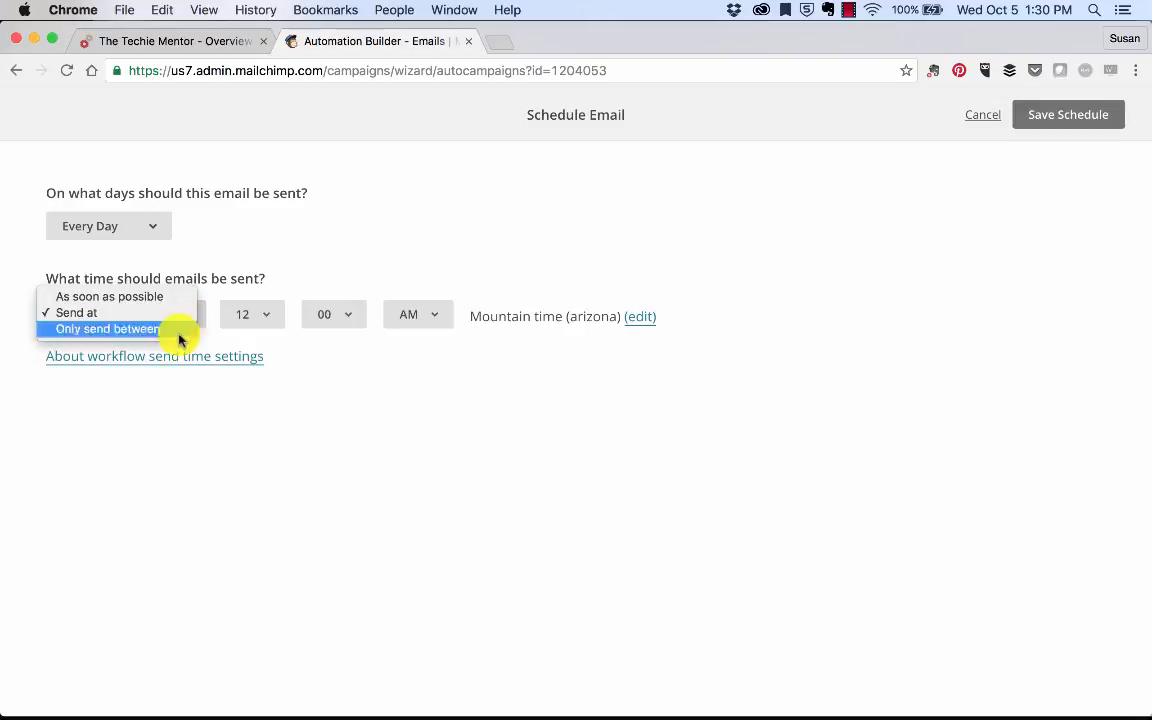
{"action": "left_click", "coordinate": [173, 330]}
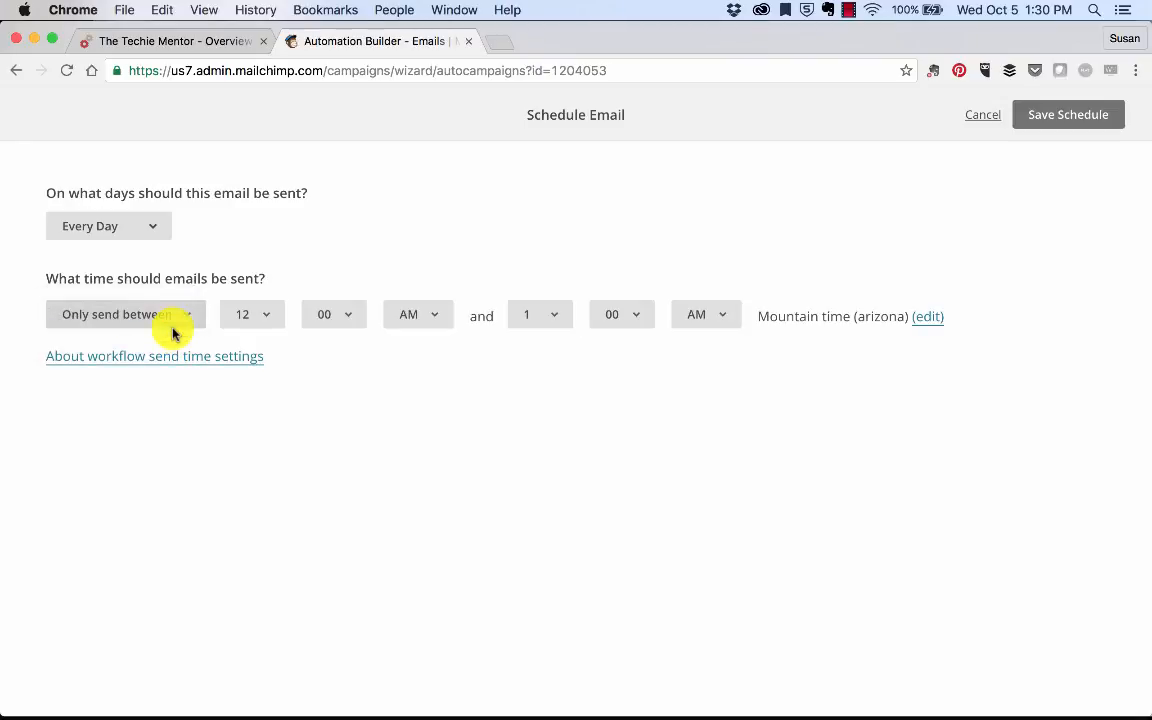
{"action": "left_click", "coordinate": [172, 333]}
{"action": "left_click", "coordinate": [157, 284]}
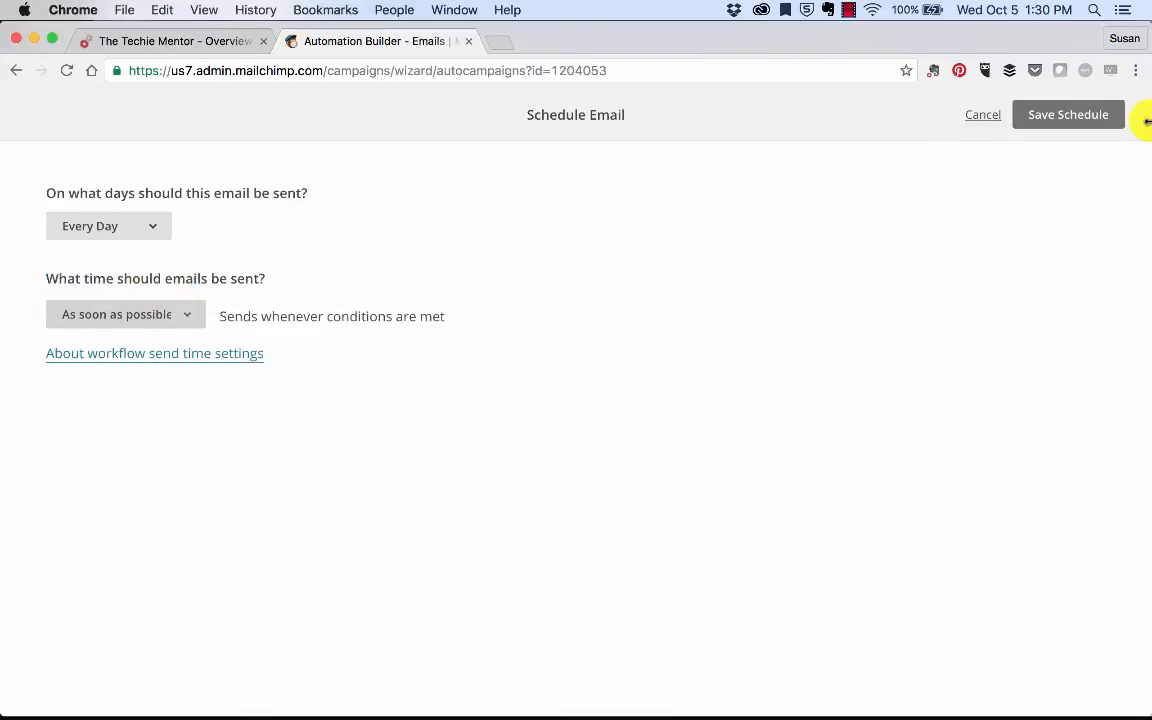
{"action": "left_click", "coordinate": [1067, 110]}
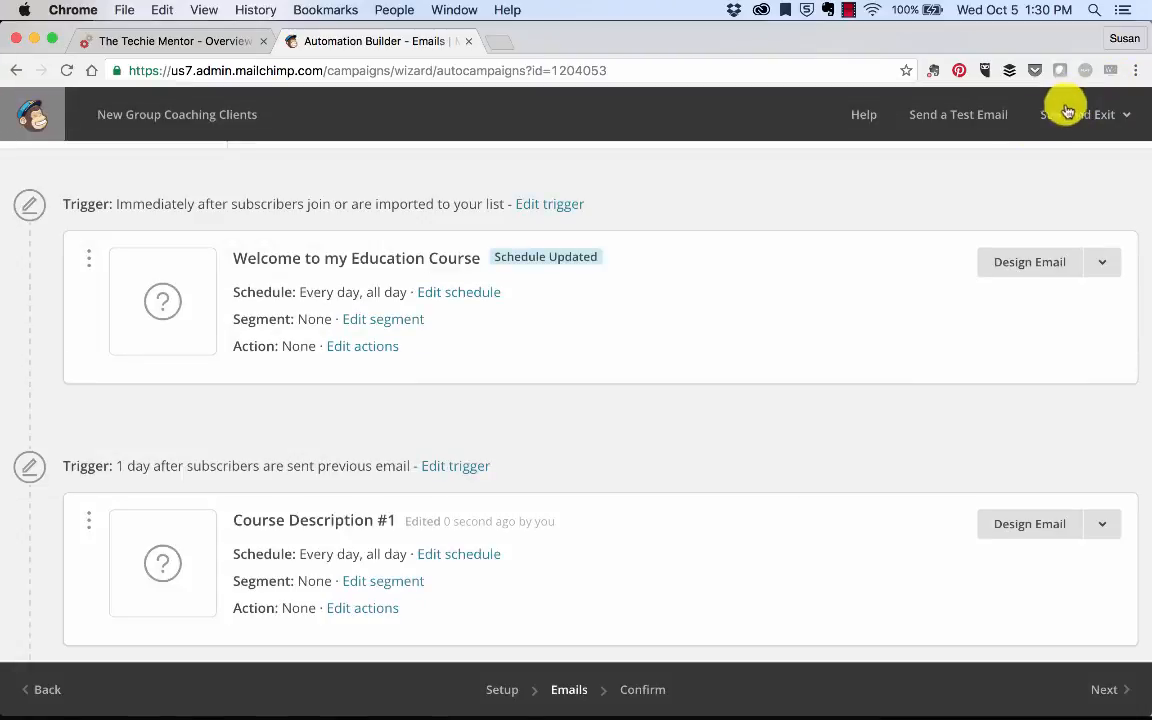
{"action": "scroll", "coordinate": [514, 411], "scroll_direction": "down", "scroll_amount": 2}
Step: Review Course Description #1's weekday list and save it as Every Day, As soon as possible
{"action": "left_click", "coordinate": [470, 452]}
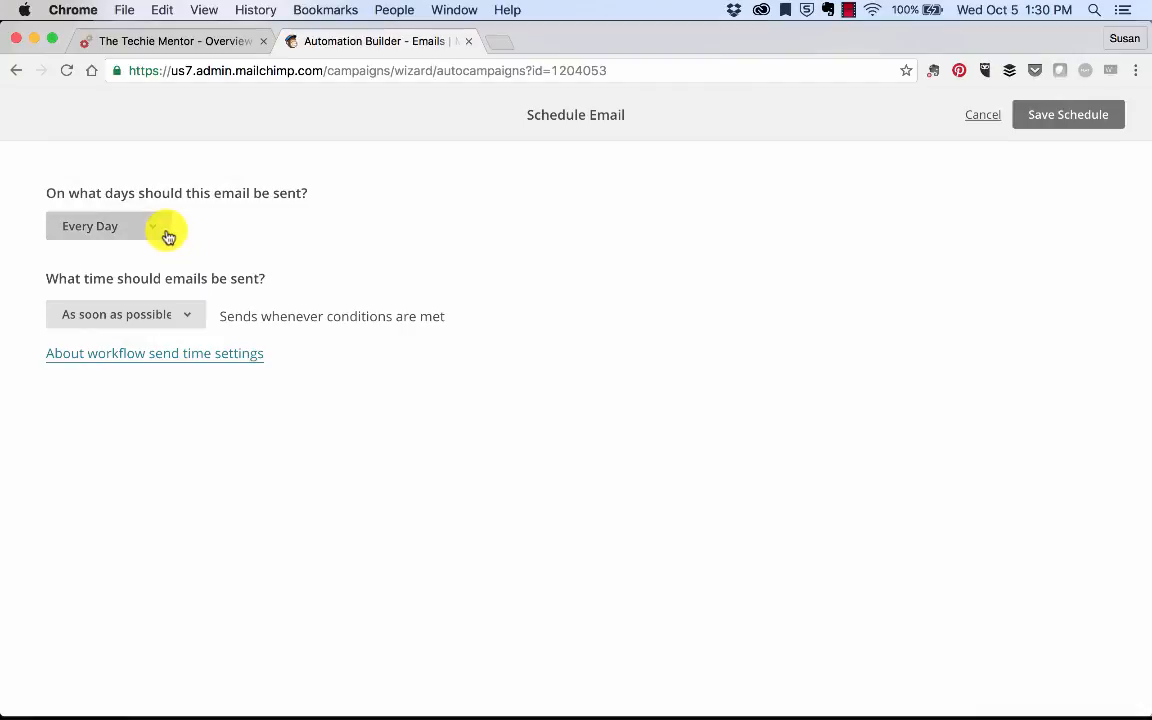
{"action": "left_click", "coordinate": [165, 231]}
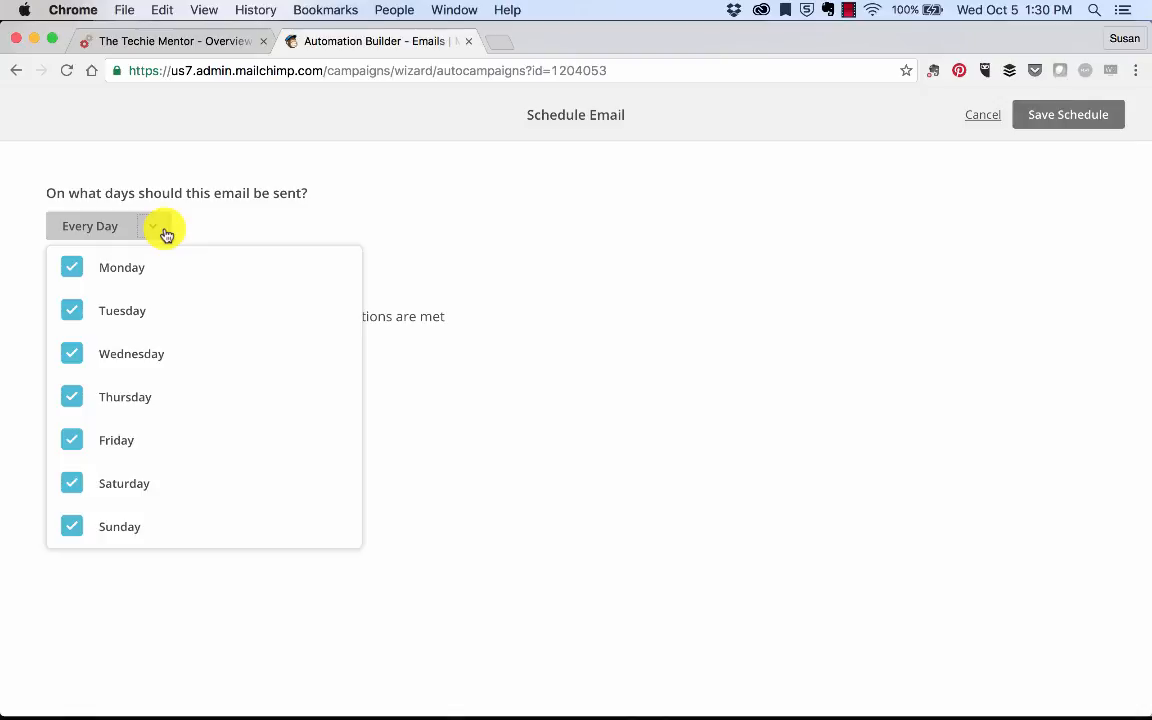
{"action": "left_click", "coordinate": [166, 231]}
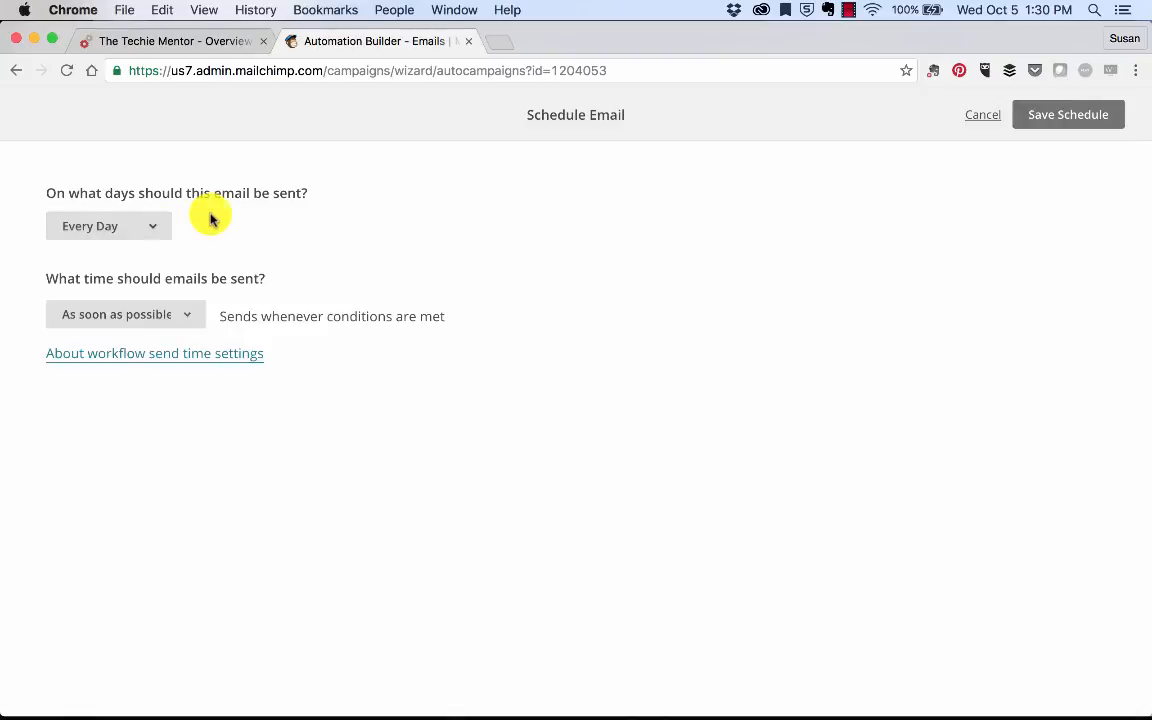
{"action": "left_click", "coordinate": [131, 232]}
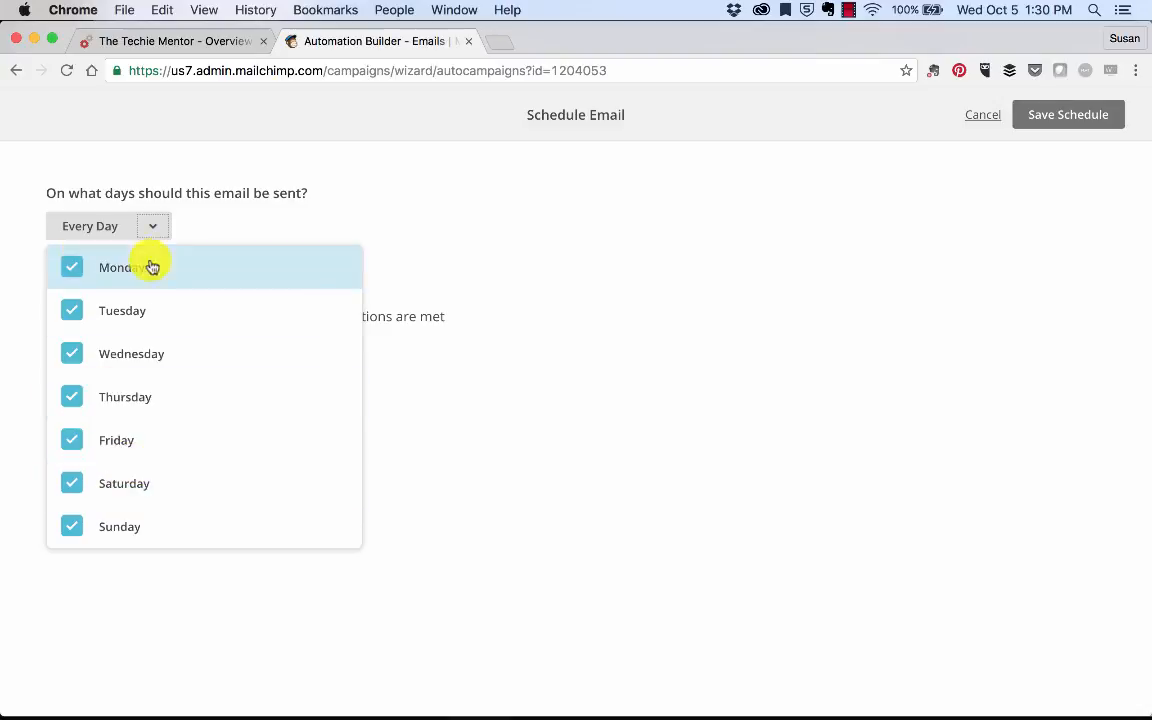
{"action": "left_click", "coordinate": [201, 213]}
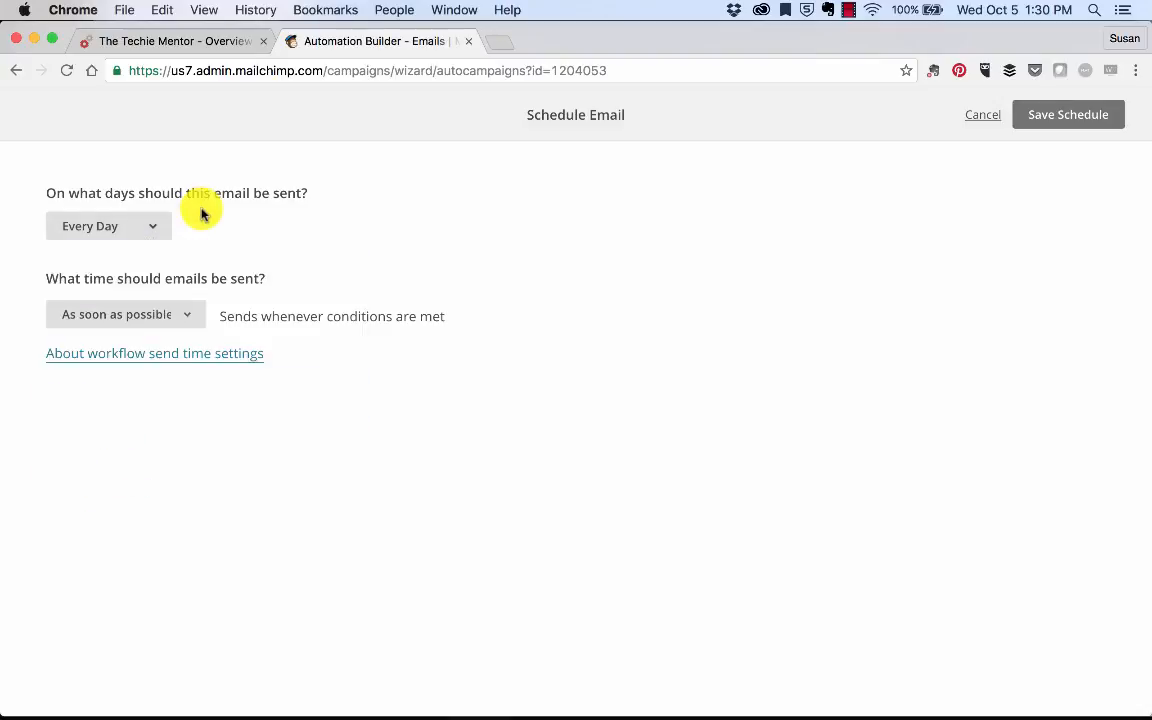
{"action": "left_click", "coordinate": [188, 313]}
{"action": "left_click", "coordinate": [183, 313]}
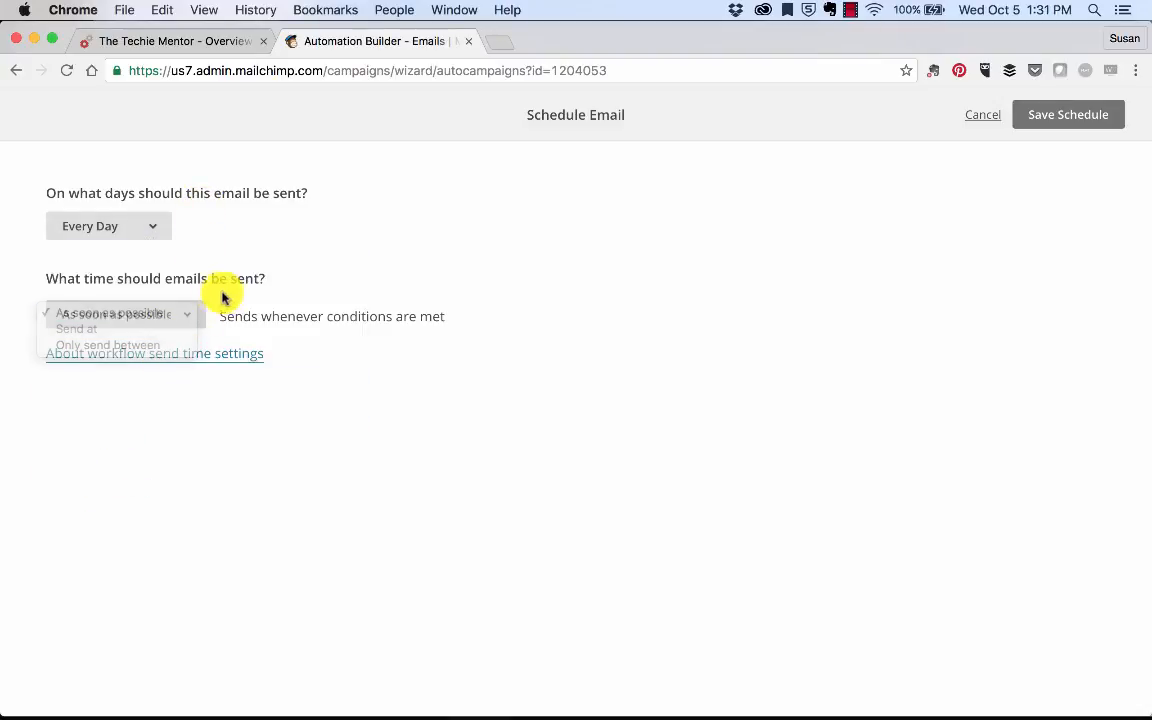
{"action": "left_click", "coordinate": [1060, 114]}
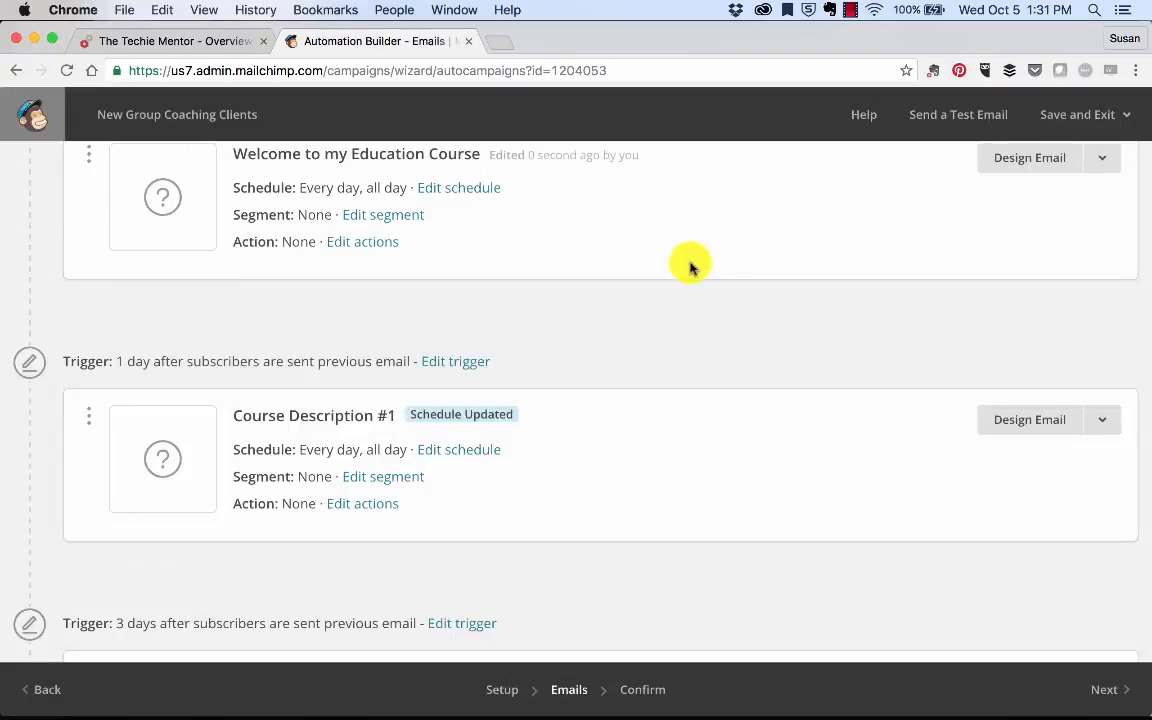
Step: Try segmentation on the Welcome email, cancel it, and bring up its post-sending actions
{"action": "left_click", "coordinate": [379, 256]}
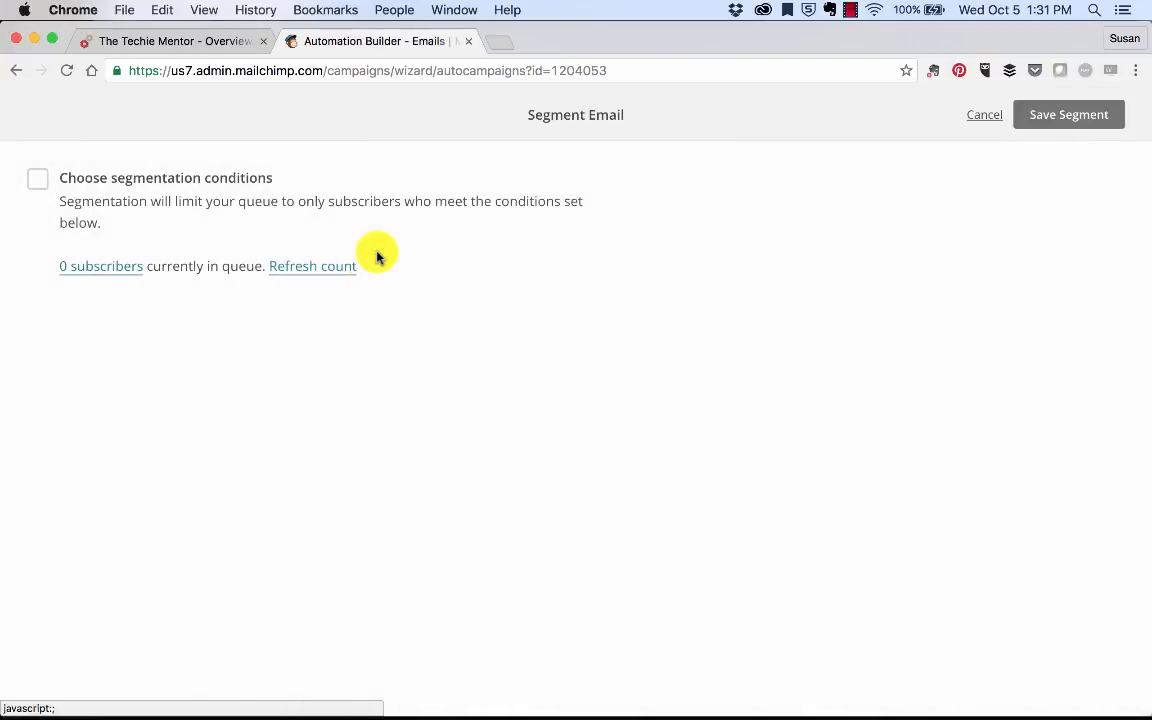
{"action": "left_click", "coordinate": [37, 180]}
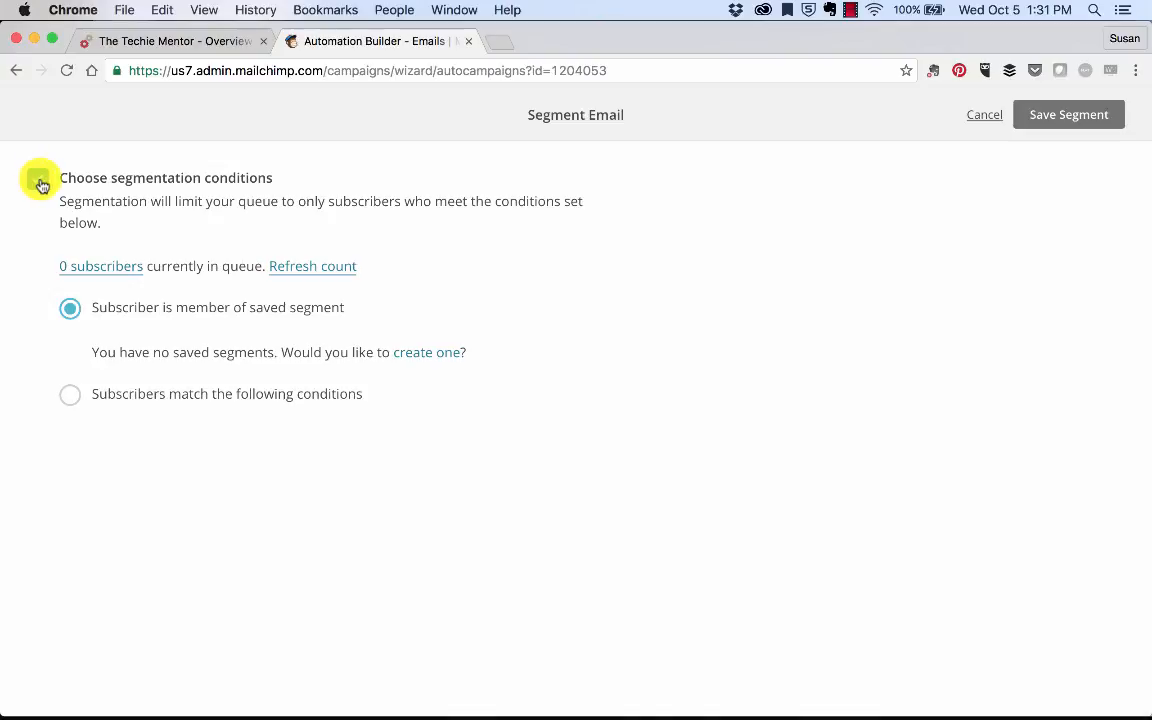
{"action": "left_click", "coordinate": [985, 116]}
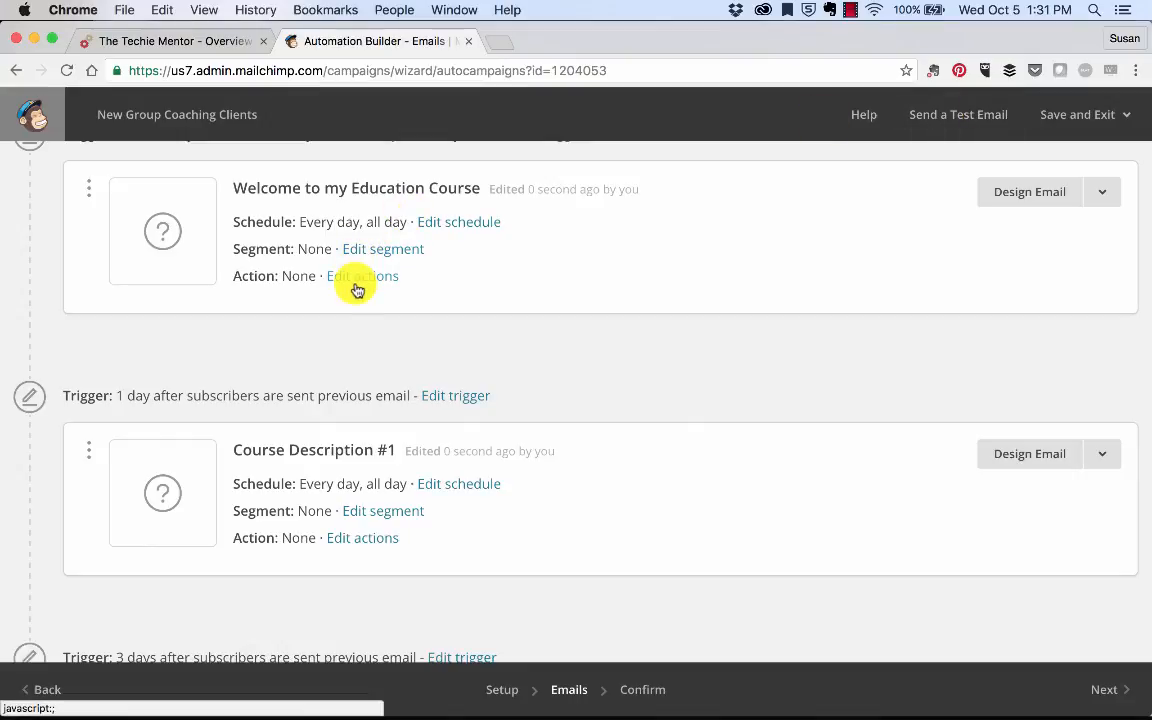
{"action": "left_click", "coordinate": [356, 280]}
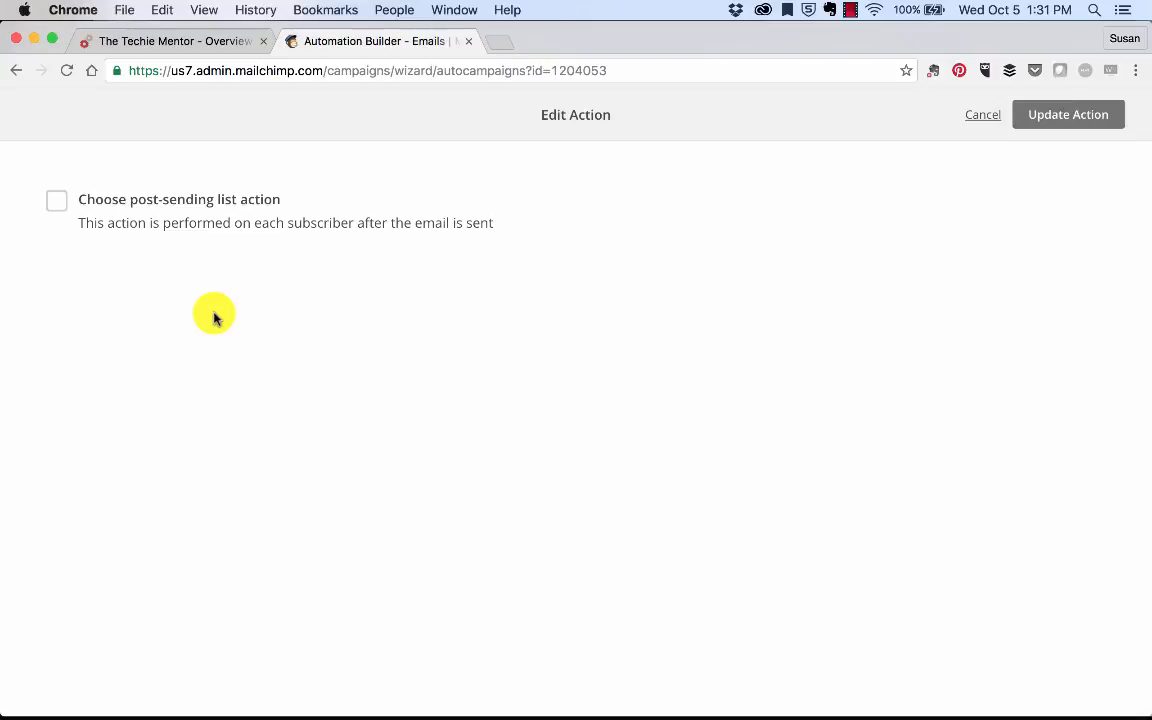
Step: Preview the Update Merge Field / First Name action, then save the Welcome email with none
{"action": "left_click", "coordinate": [59, 205]}
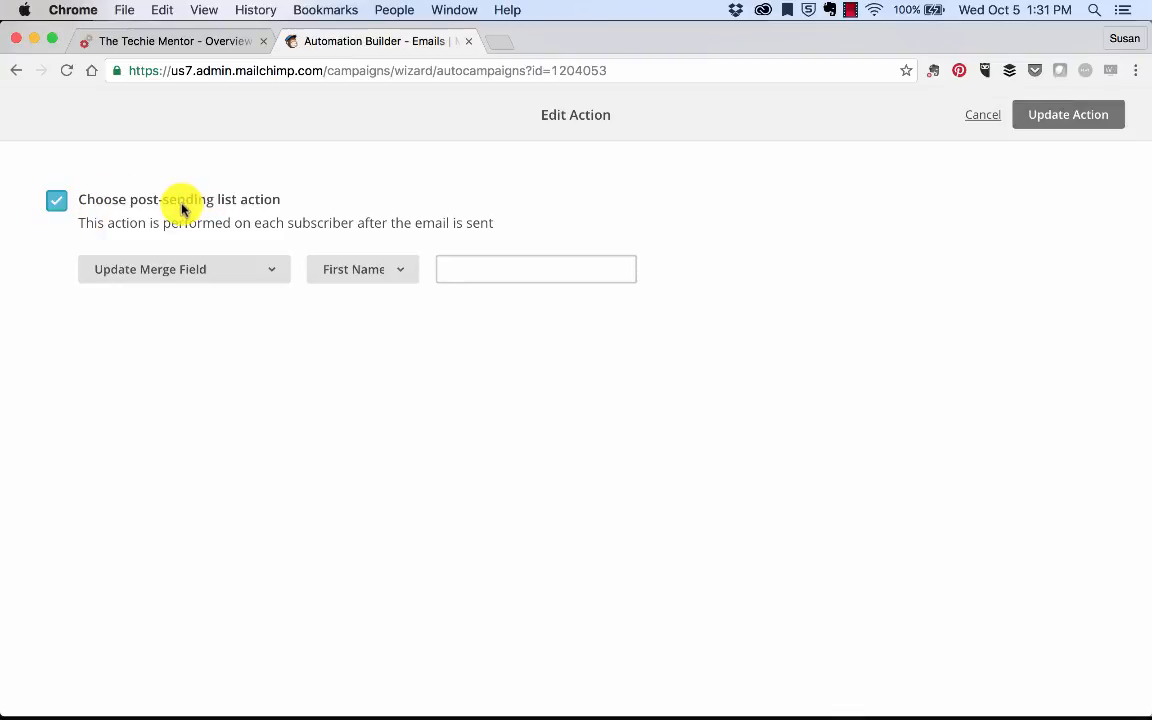
{"action": "left_click", "coordinate": [272, 272]}
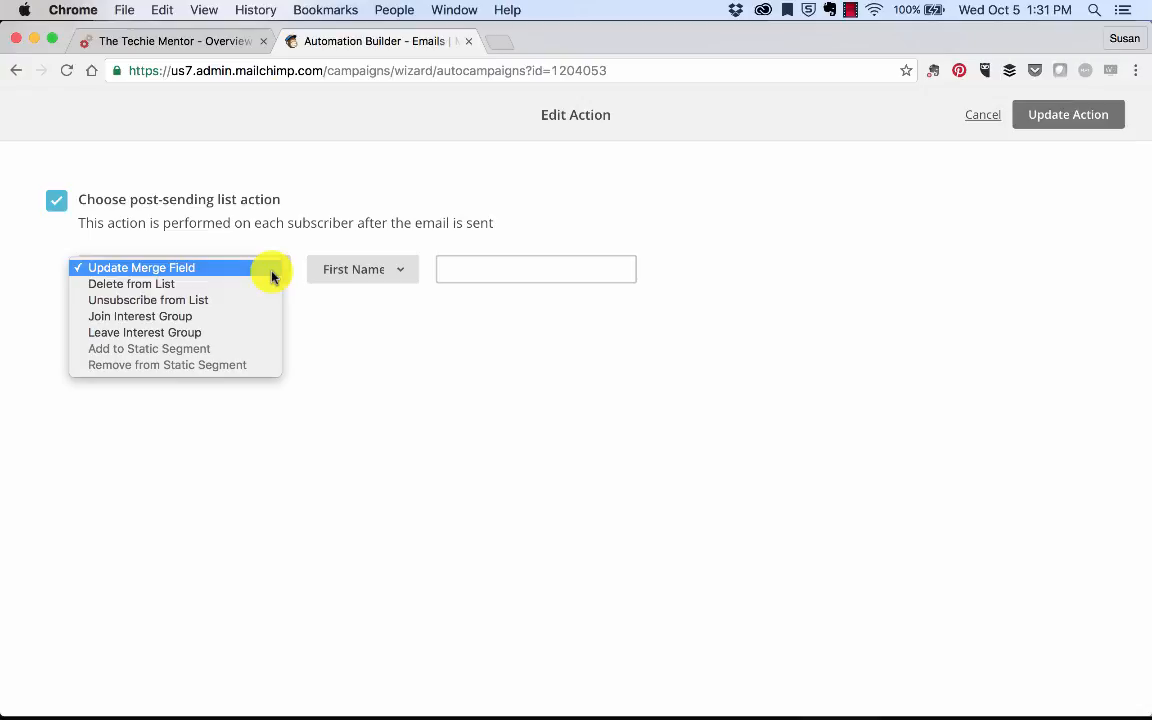
{"action": "left_click", "coordinate": [166, 268]}
{"action": "left_click", "coordinate": [372, 268]}
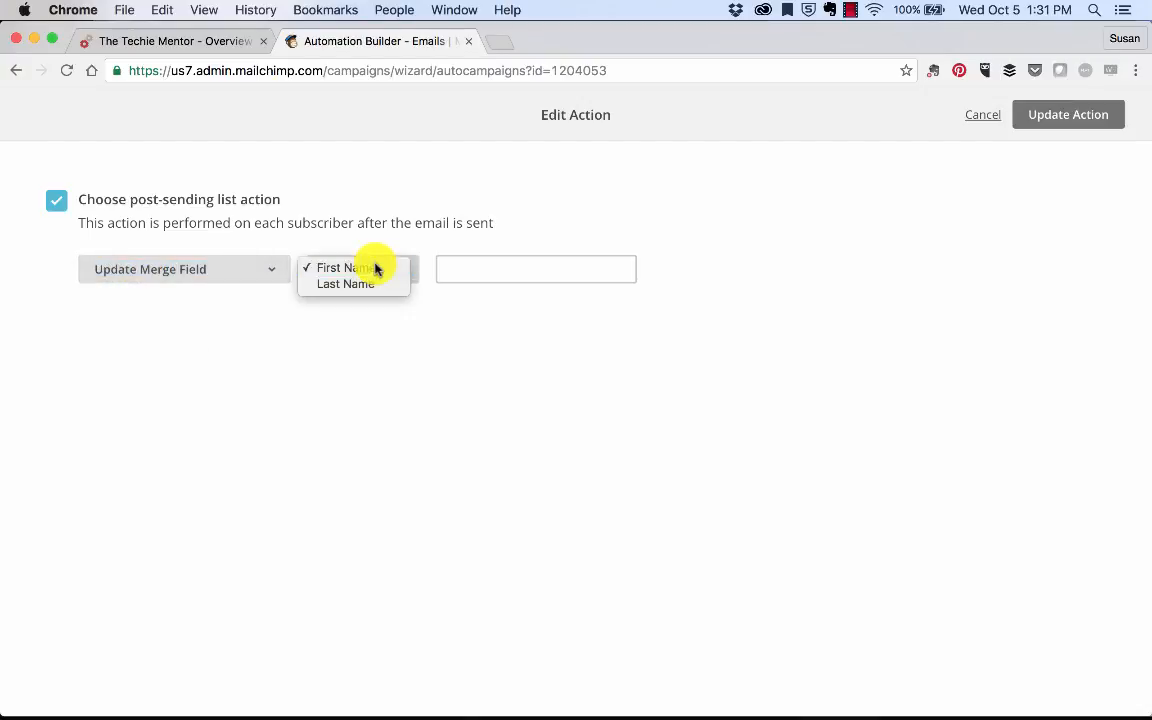
{"action": "left_click", "coordinate": [375, 266]}
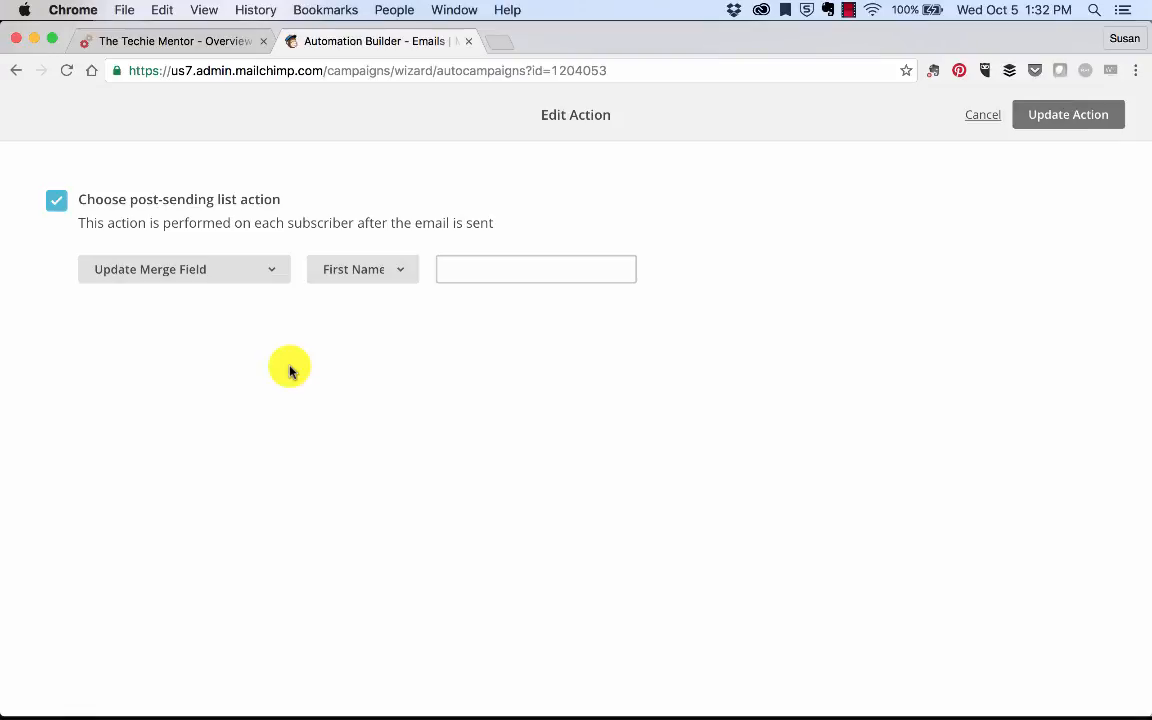
{"action": "left_click", "coordinate": [58, 202]}
{"action": "left_click", "coordinate": [1053, 116]}
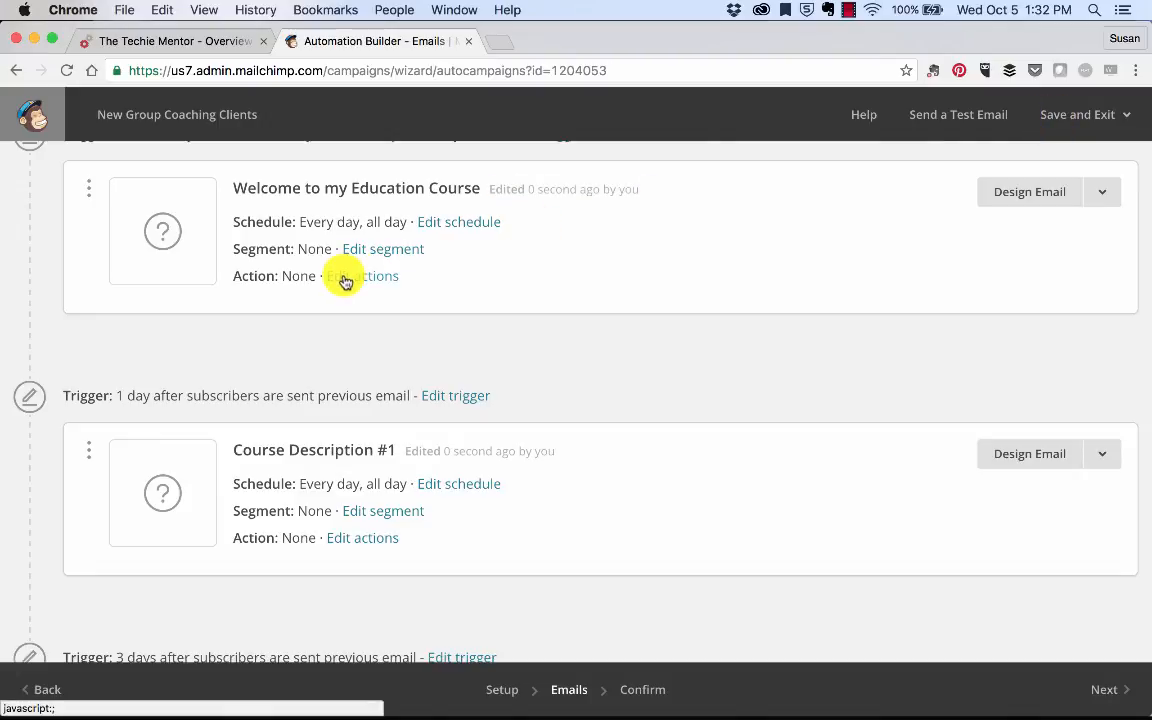
Step: Open the Welcome email for designing from its options menu
{"action": "scroll", "coordinate": [776, 310], "scroll_direction": "up", "scroll_amount": 2}
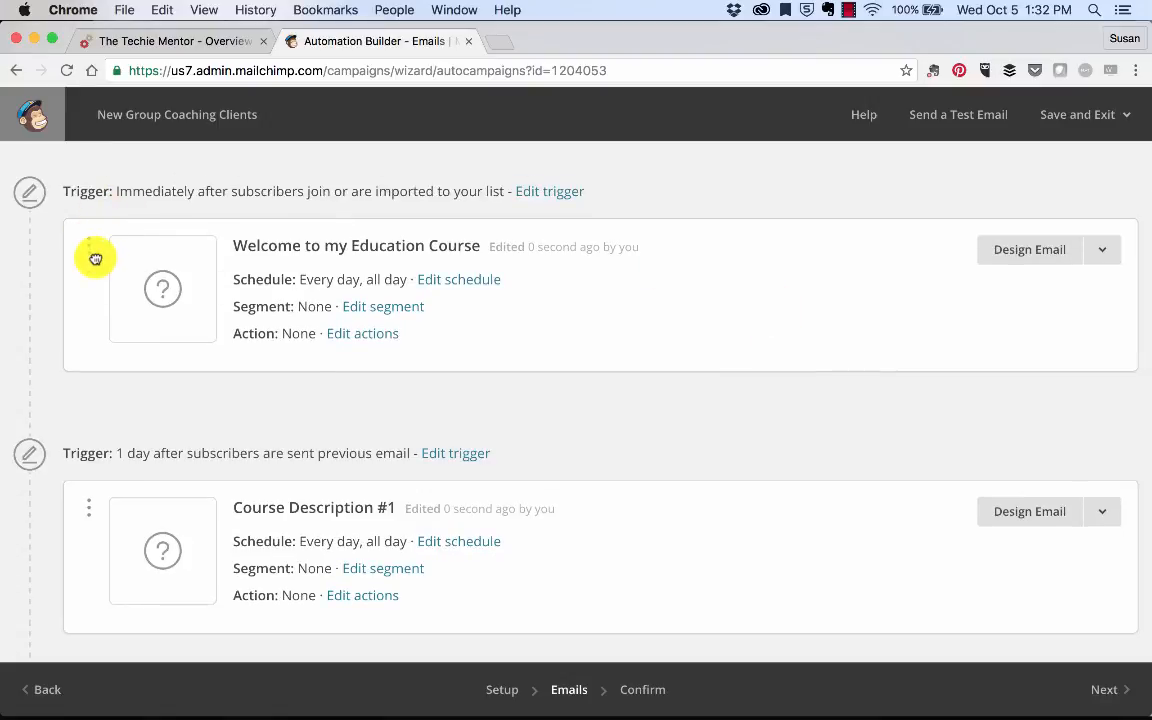
{"action": "mouse_move", "coordinate": [95, 258]}
{"action": "left_mouse_down"}
{"action": "mouse_move", "coordinate": [105, 306]}
{"action": "mouse_move", "coordinate": [93, 260]}
{"action": "left_mouse_up"}
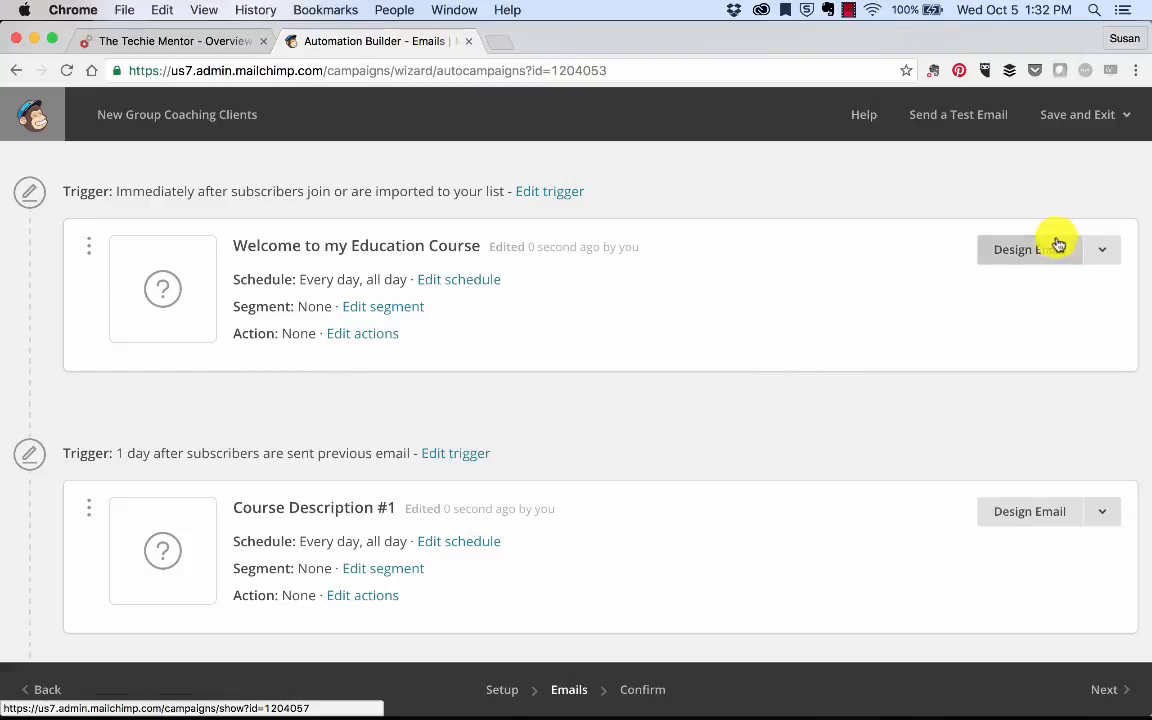
{"action": "left_click", "coordinate": [1103, 251]}
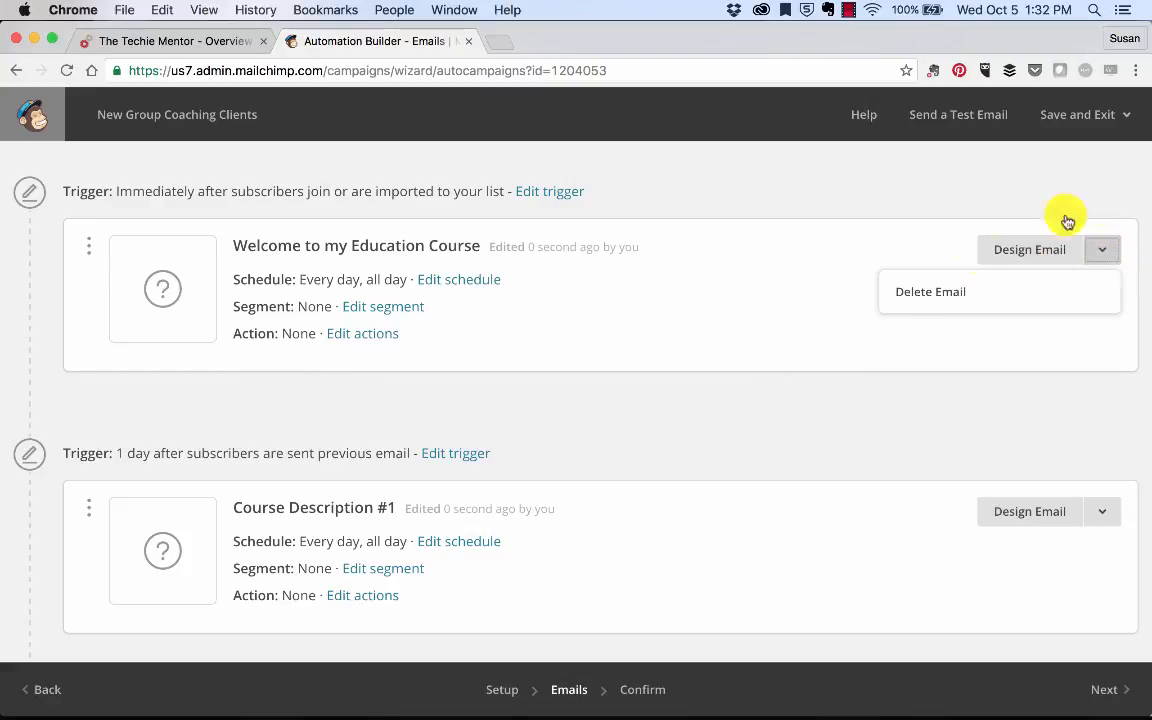
{"action": "left_click", "coordinate": [1043, 258]}
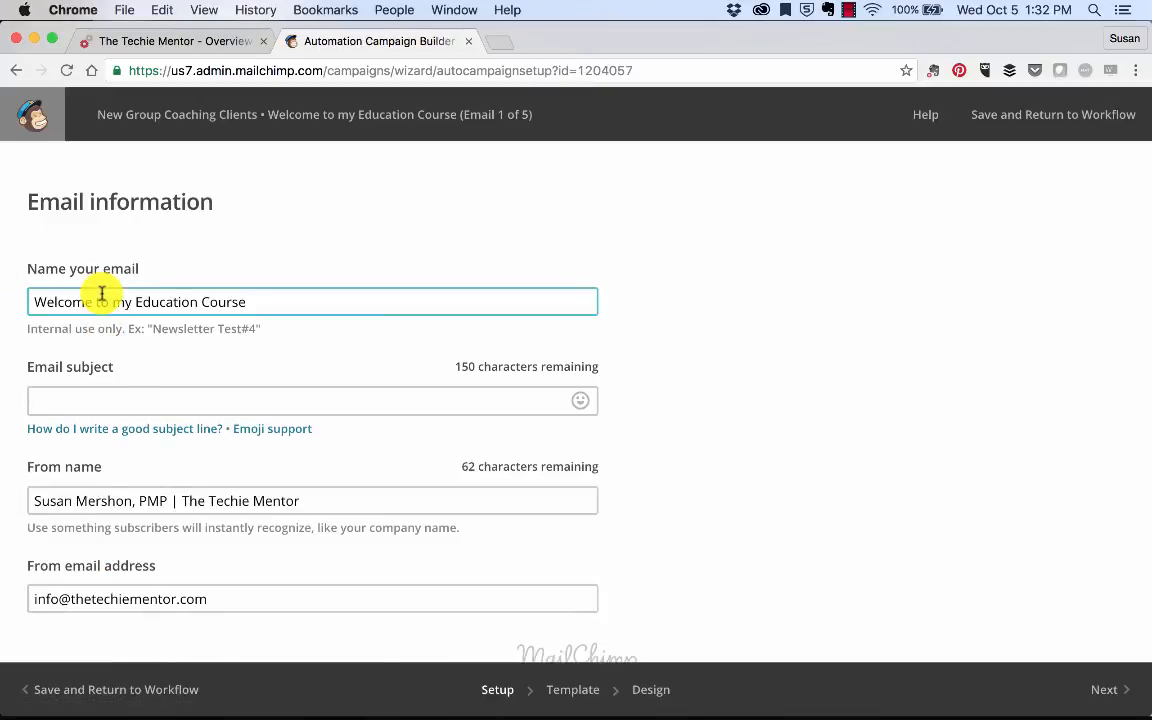
Step: Copy the name 'Welcome to my Education Course' into the email subject field
{"action": "left_click", "coordinate": [101, 392]}
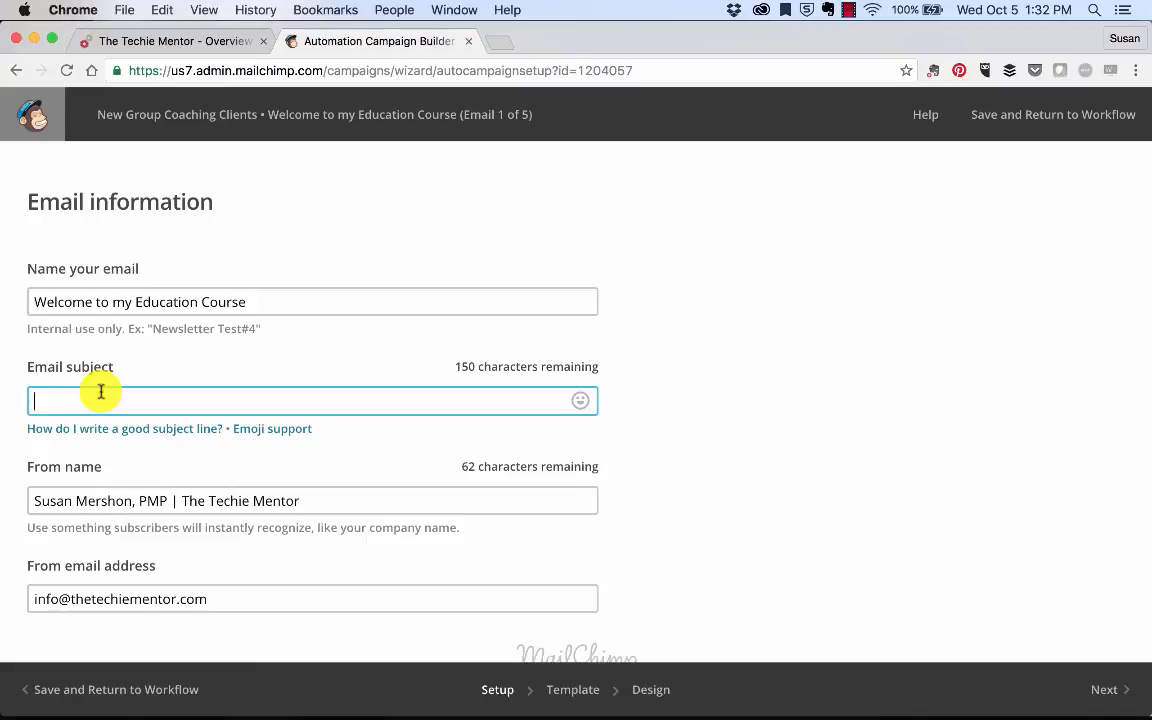
{"action": "left_click", "coordinate": [108, 300]}
{"action": "triple_click", "coordinate": [111, 302]}
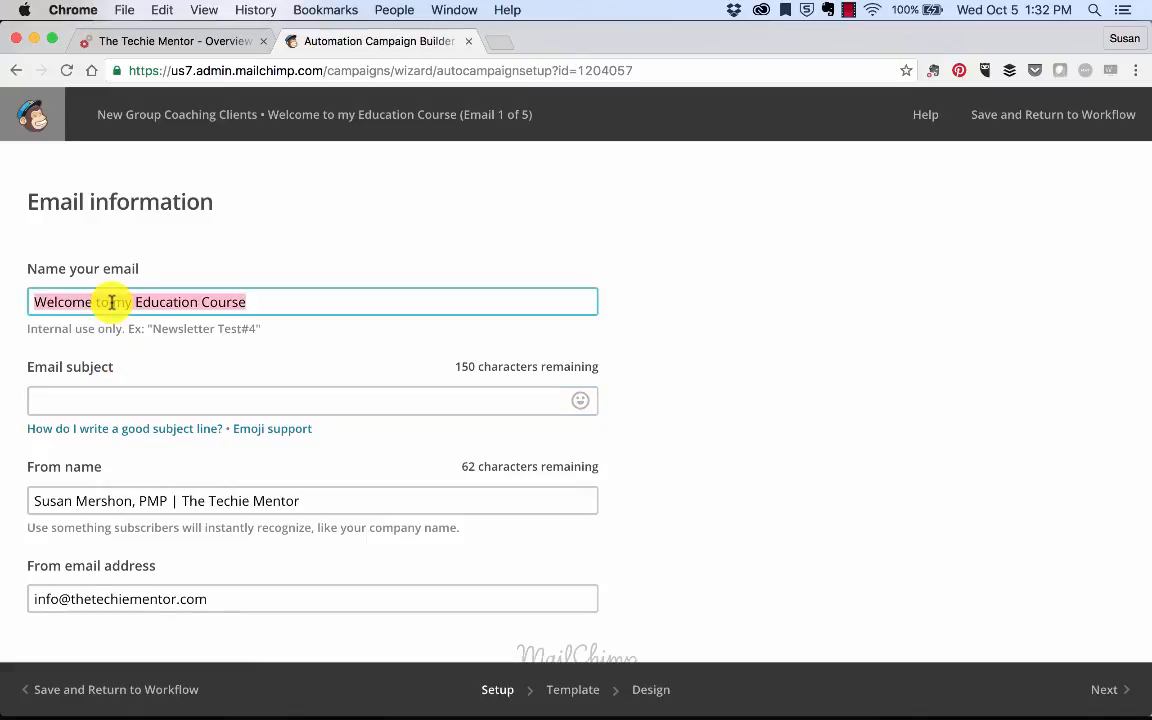
{"action": "key", "text": "ctrl+c"}
{"action": "left_click", "coordinate": [126, 400]}
{"action": "key", "text": "ctrl+v"}
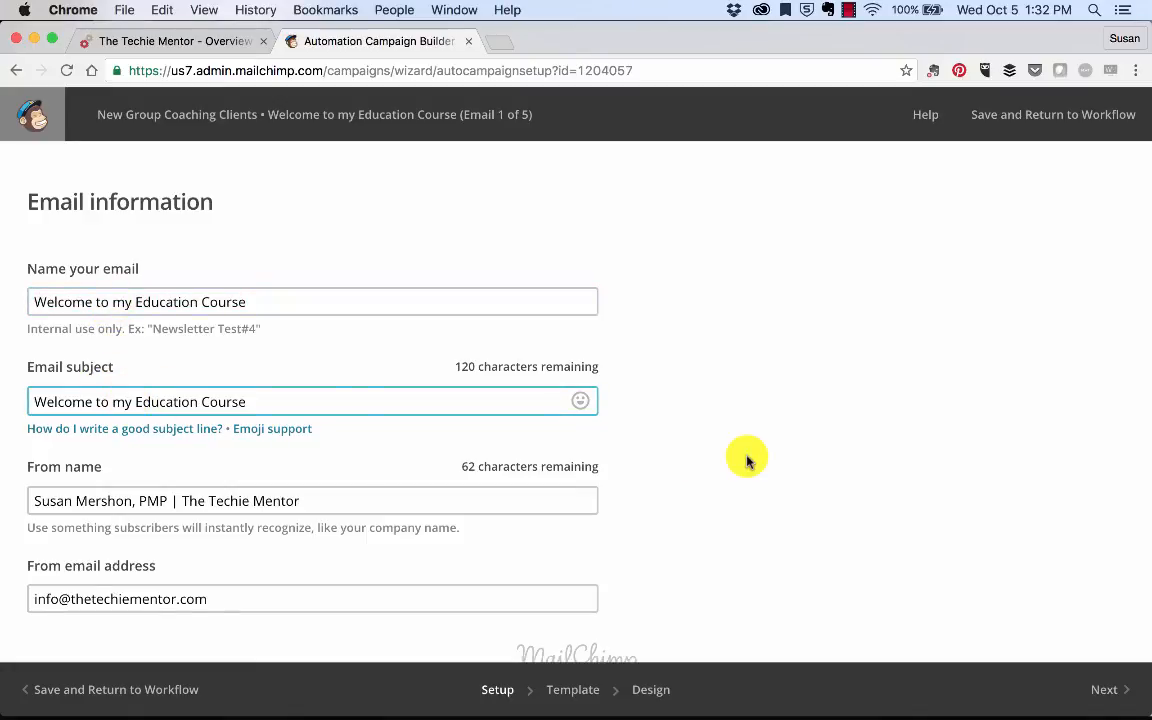
{"action": "left_click", "coordinate": [746, 460]}
{"action": "scroll", "coordinate": [746, 460], "scroll_direction": "down", "scroll_amount": 3}
{"action": "scroll", "coordinate": [712, 520], "scroll_direction": "up", "scroll_amount": 3}
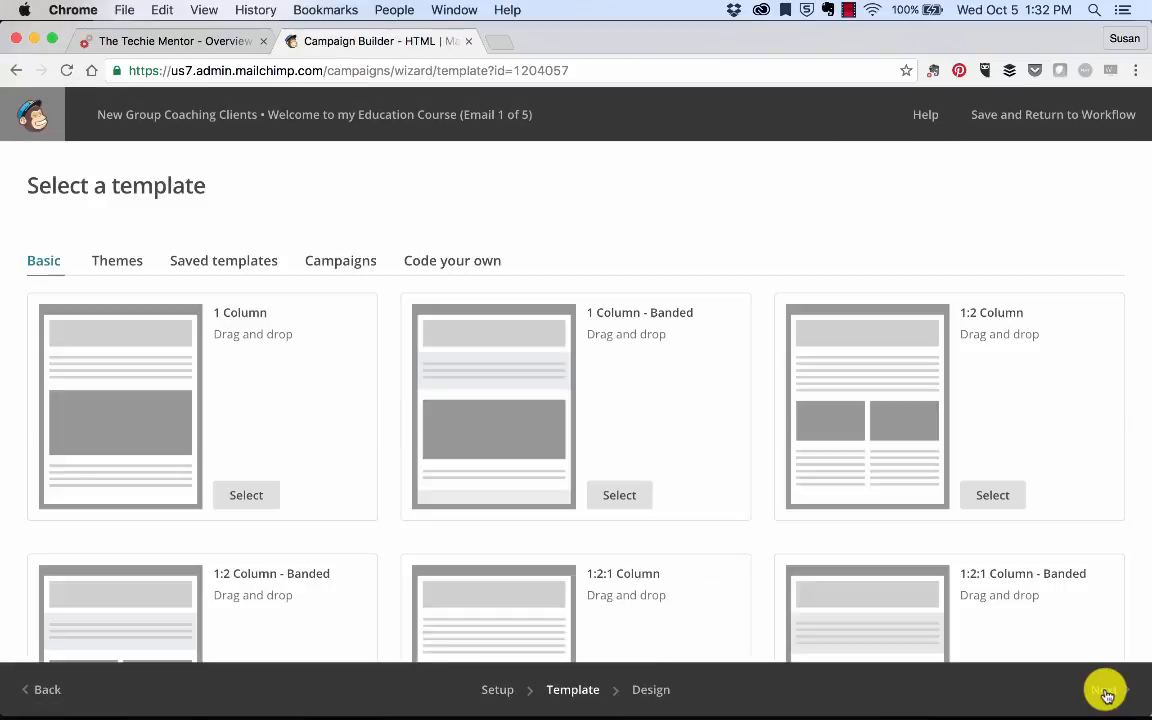
Step: Base the welcome email on the Updated TM Broadcast saved template
{"action": "left_click", "coordinate": [240, 258]}
{"action": "scroll", "coordinate": [240, 258], "scroll_direction": "down", "scroll_amount": 3}
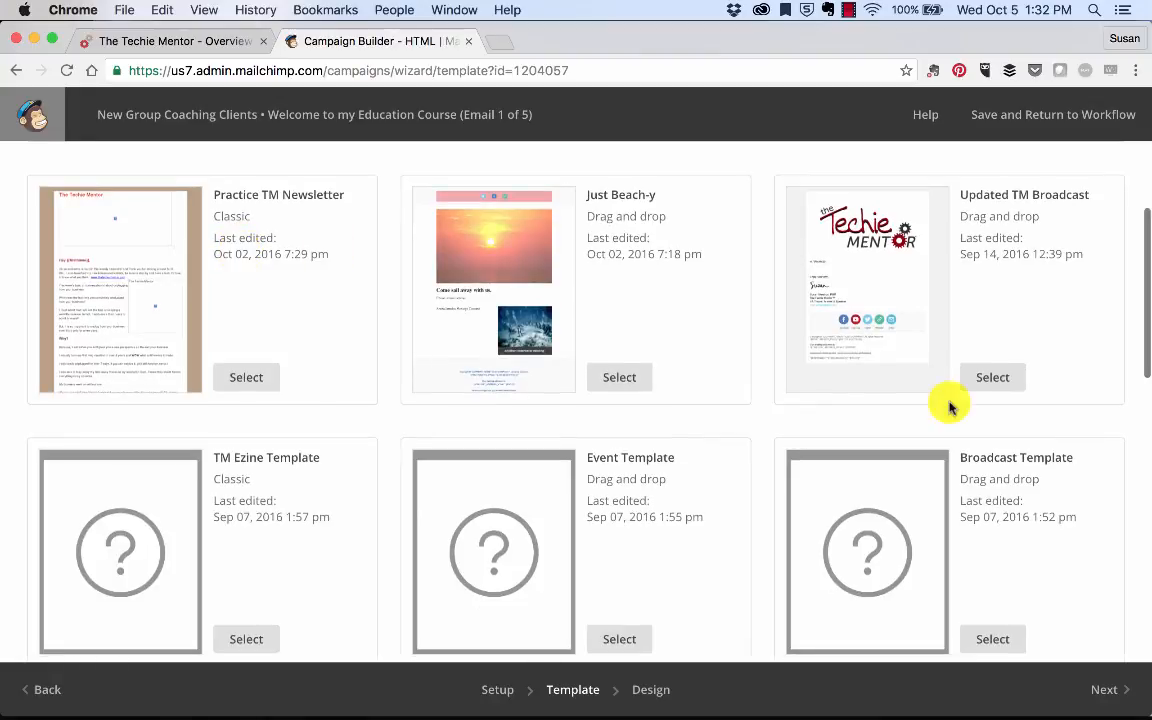
{"action": "left_click", "coordinate": [1000, 376]}
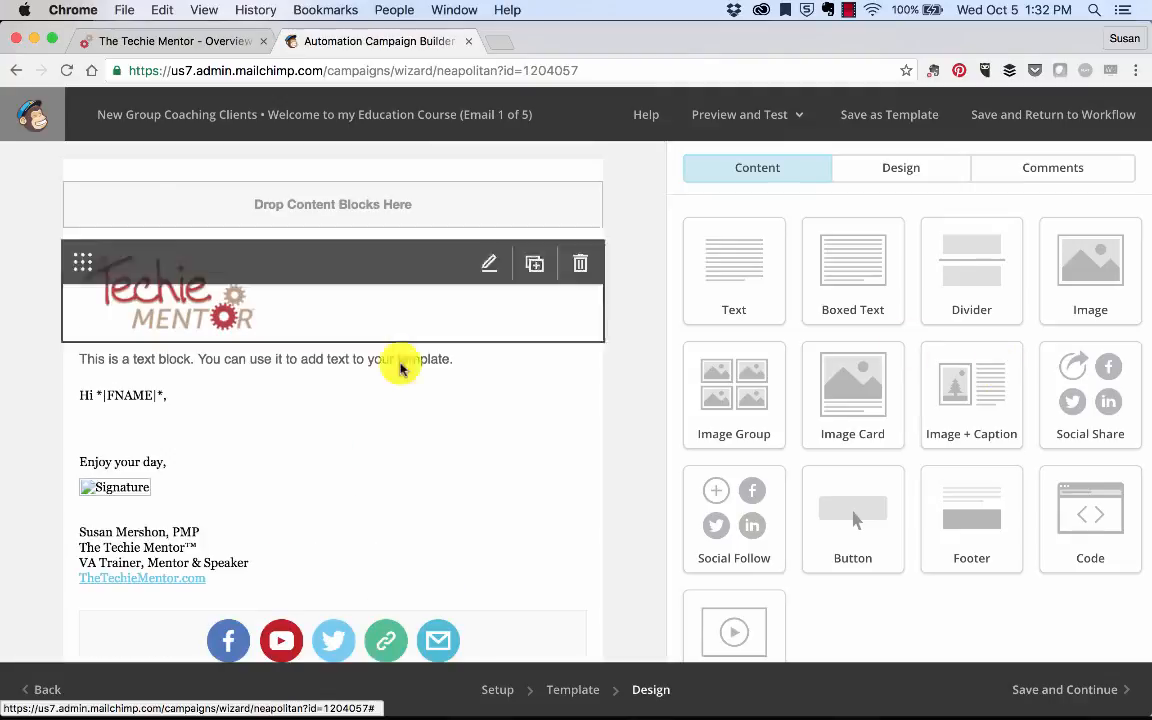
Step: Replace the placeholder text block with the first Lorem Ipsum paragraph from lipsum.com and save the email
{"action": "left_click", "coordinate": [350, 356]}
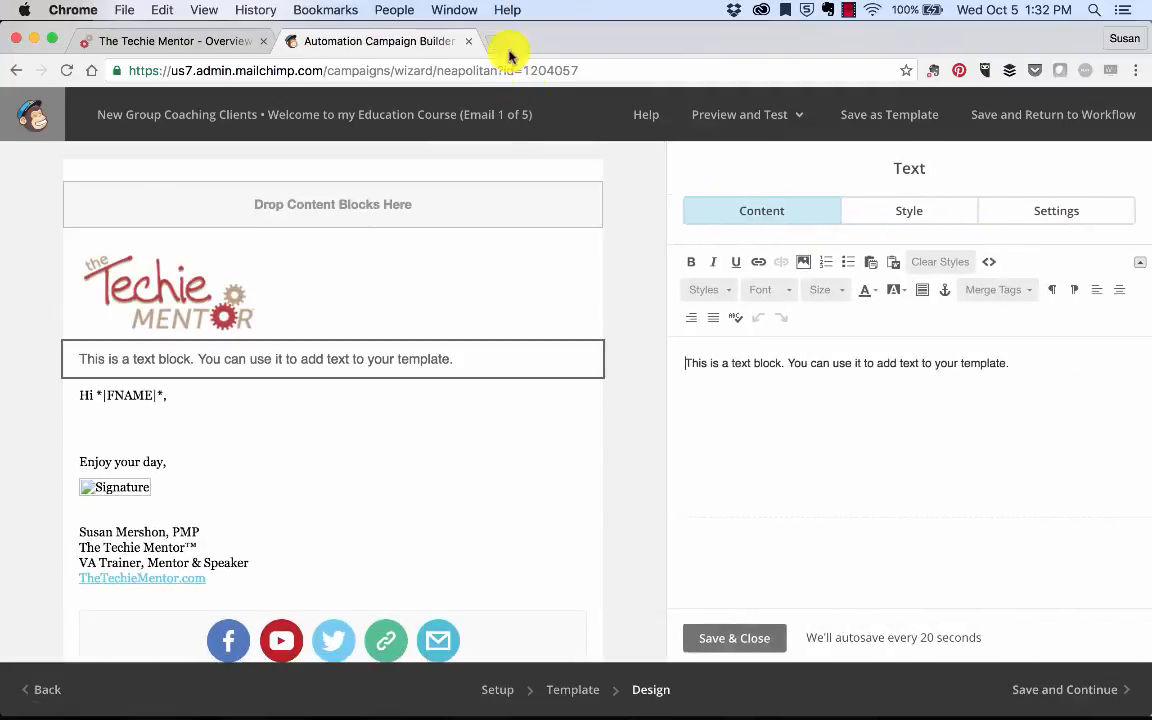
{"action": "key", "text": "super+t"}
{"action": "type", "text": "lip"}
{"action": "key", "text": "Return"}
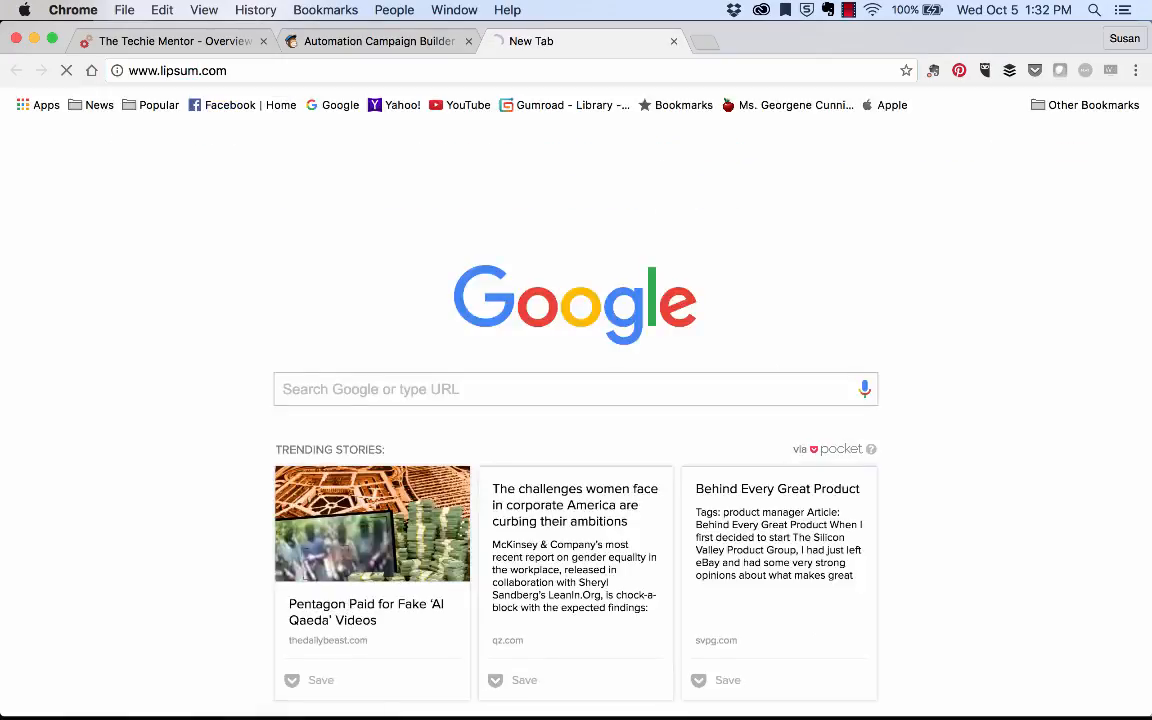
{"action": "triple_click", "coordinate": [301, 437]}
{"action": "key", "text": "super+c"}
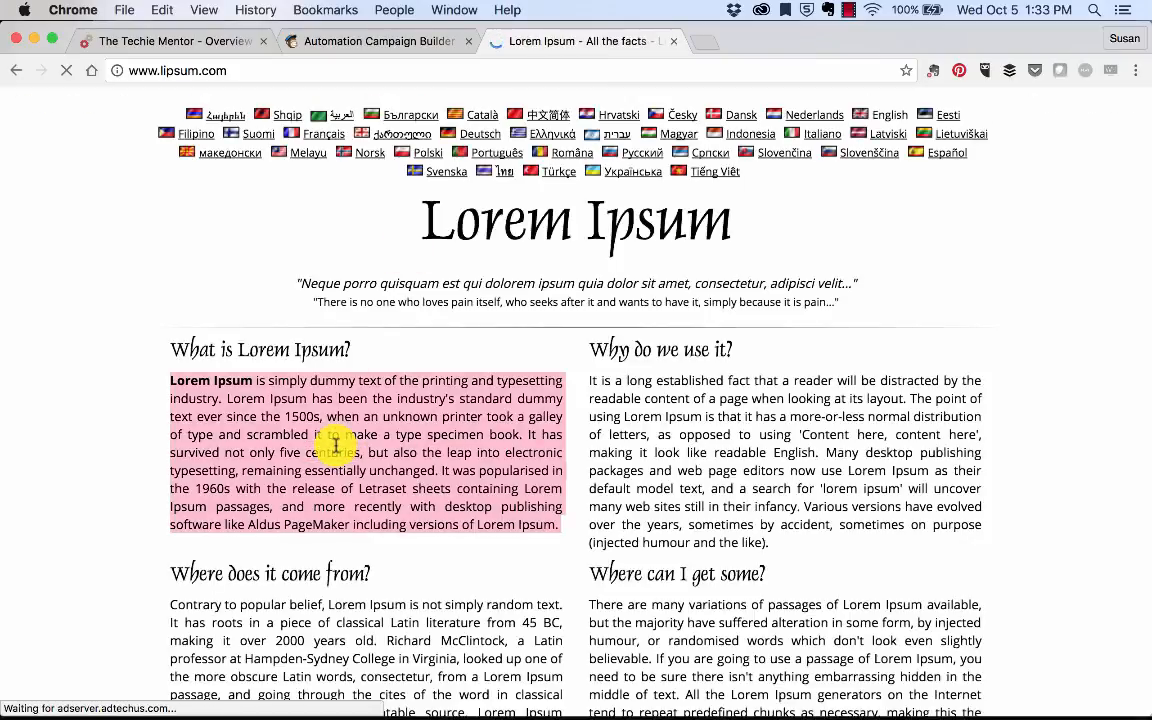
{"action": "left_click", "coordinate": [323, 42]}
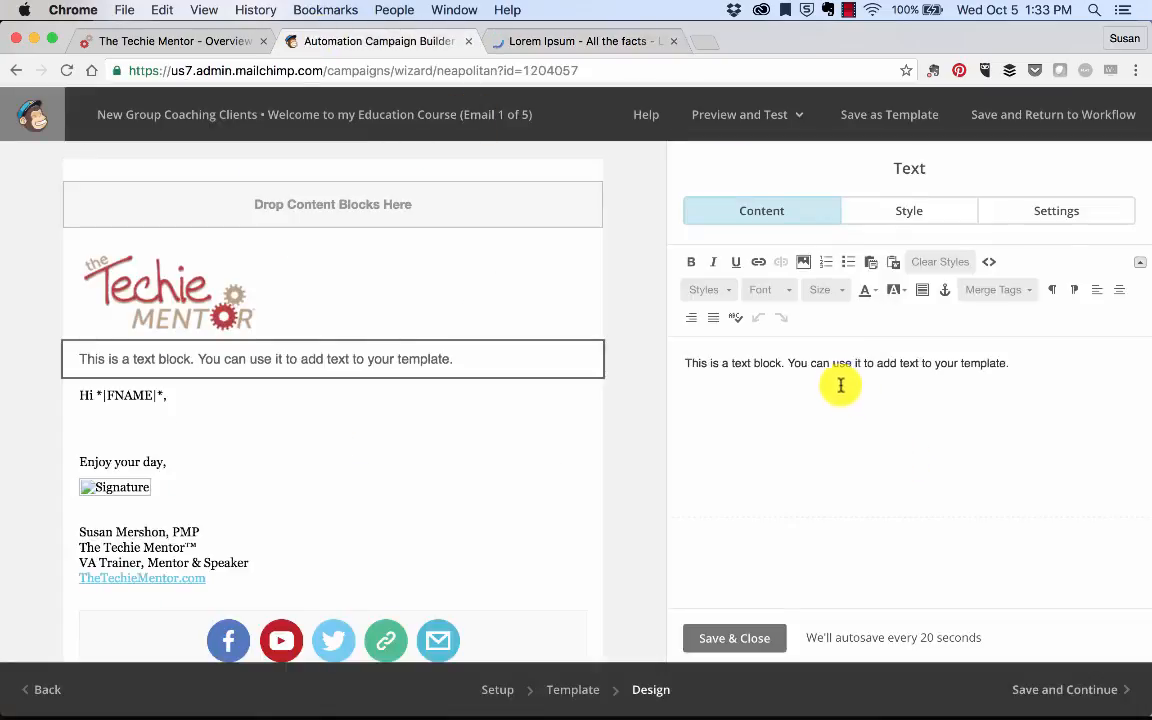
{"action": "key", "text": "ctrl+a"}
{"action": "key", "text": "ctrl+v"}
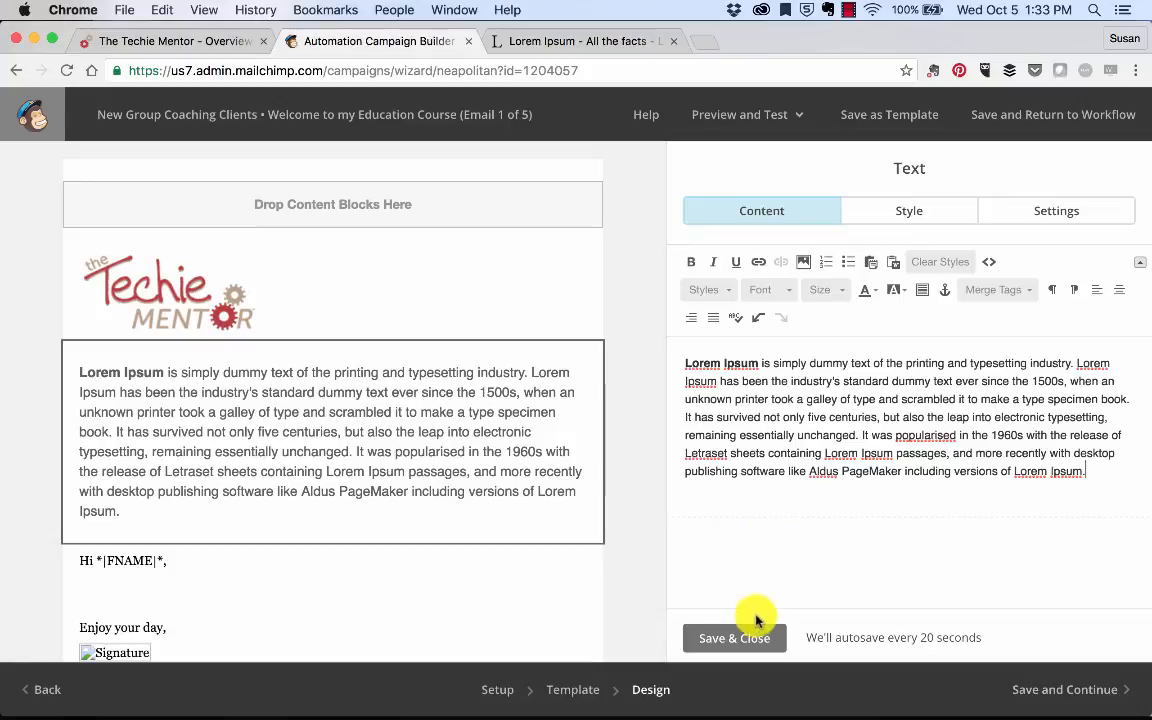
{"action": "left_click", "coordinate": [740, 636]}
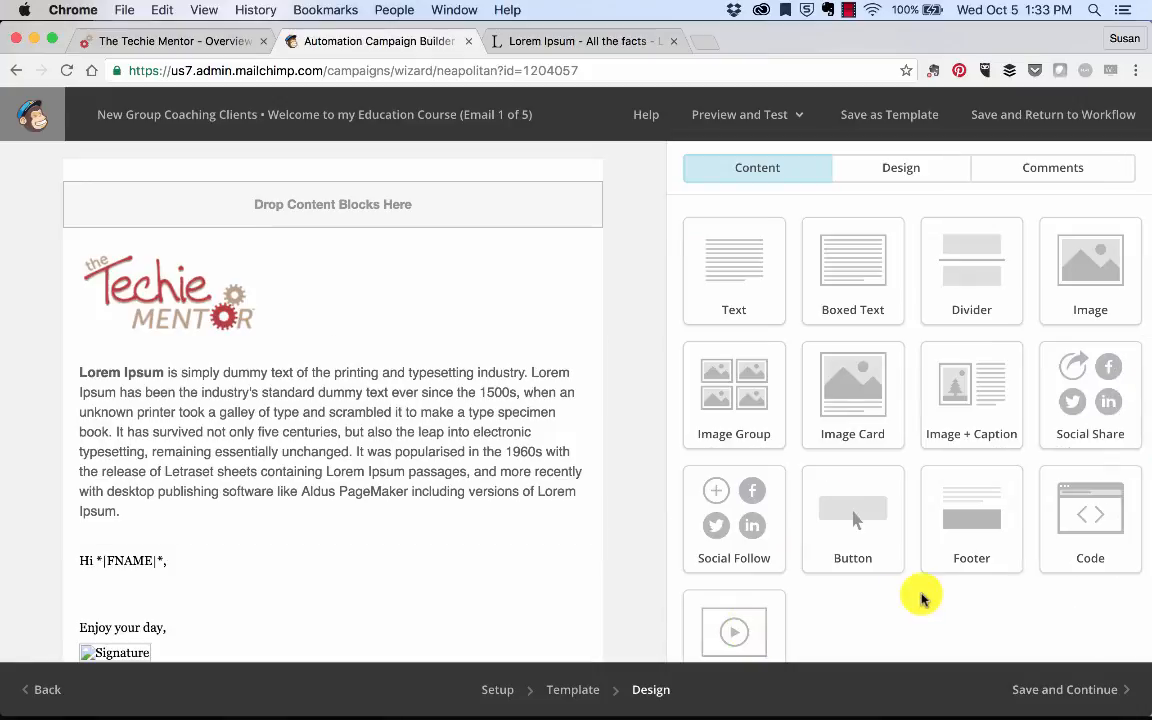
{"action": "scroll", "coordinate": [920, 598], "scroll_direction": "down", "scroll_amount": 2}
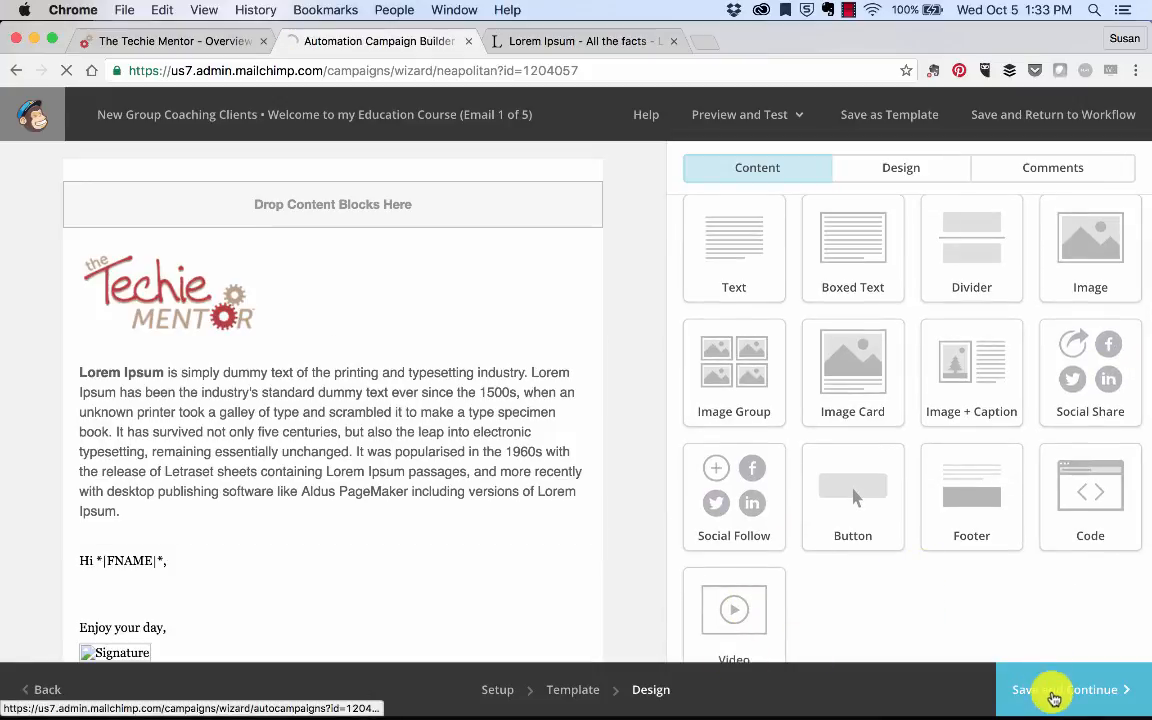
{"action": "left_click", "coordinate": [1054, 697]}
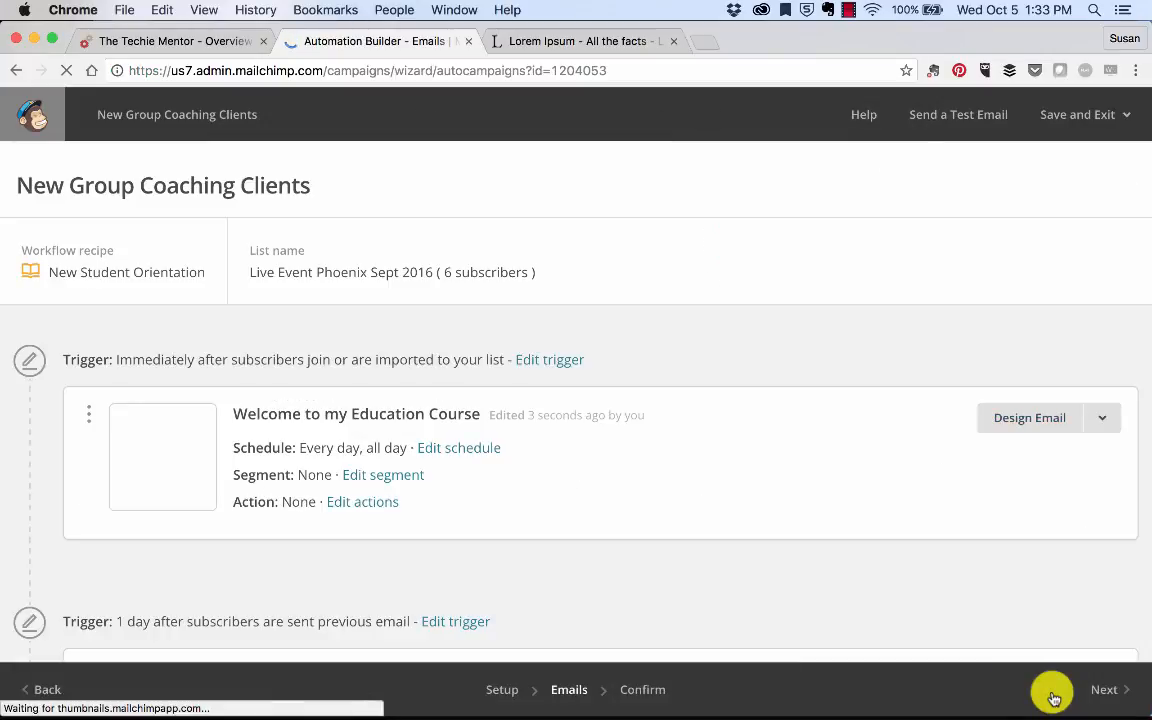
Step: Reopen the welcome email's design and delete the separate Lorem Ipsum text block
{"action": "scroll", "coordinate": [905, 616], "scroll_direction": "down", "scroll_amount": 1}
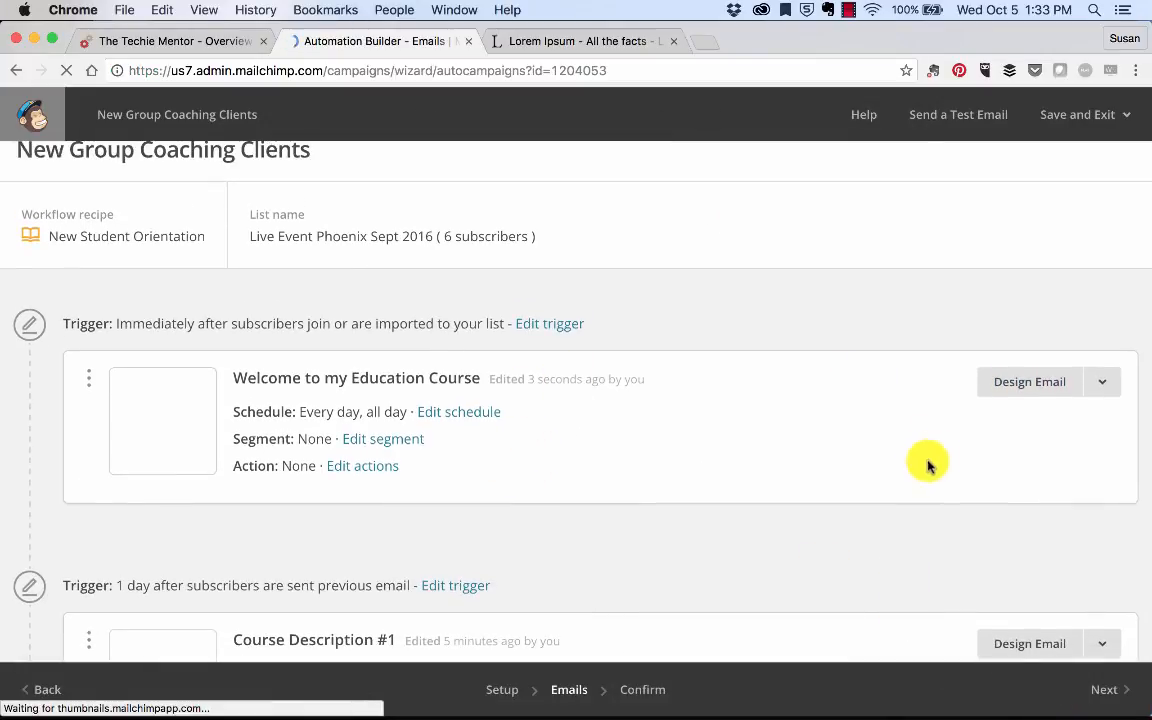
{"action": "left_click", "coordinate": [1055, 384]}
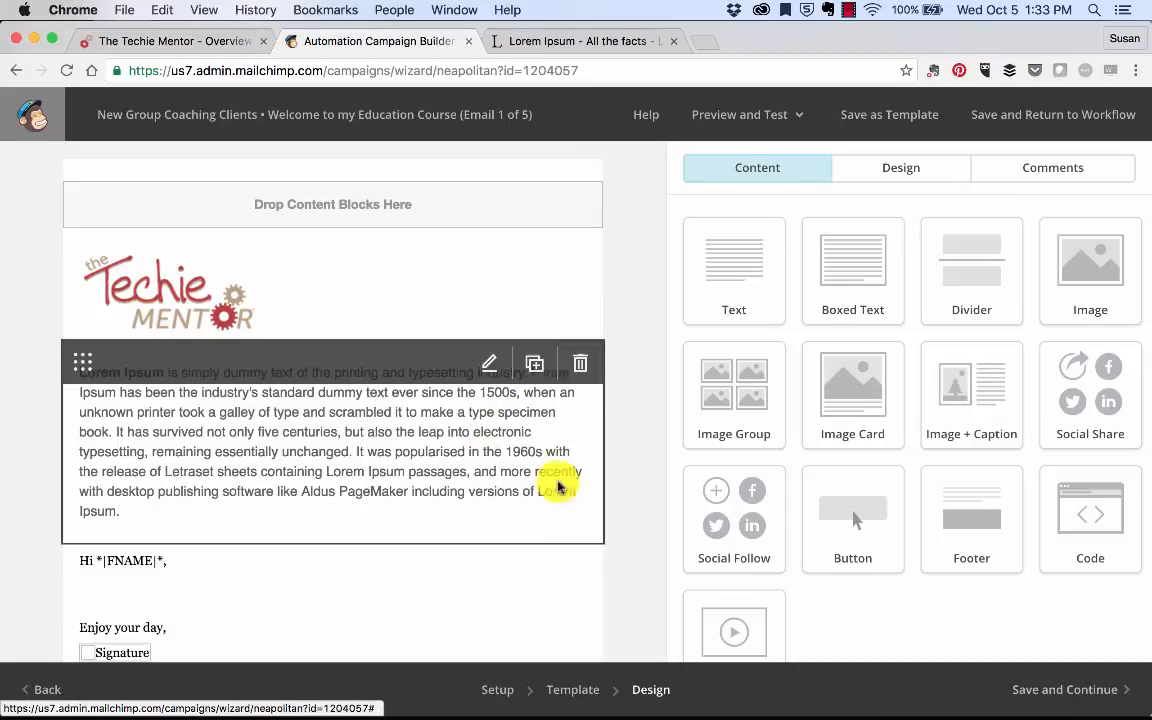
{"action": "left_click", "coordinate": [579, 366]}
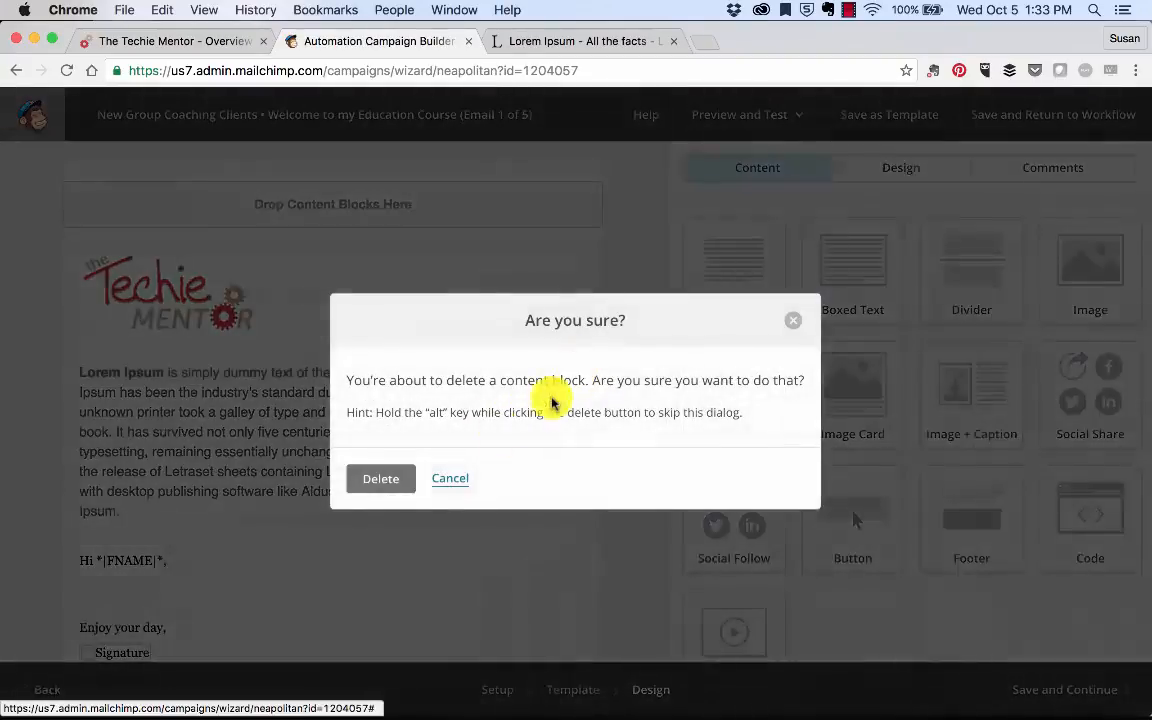
{"action": "left_click", "coordinate": [382, 479]}
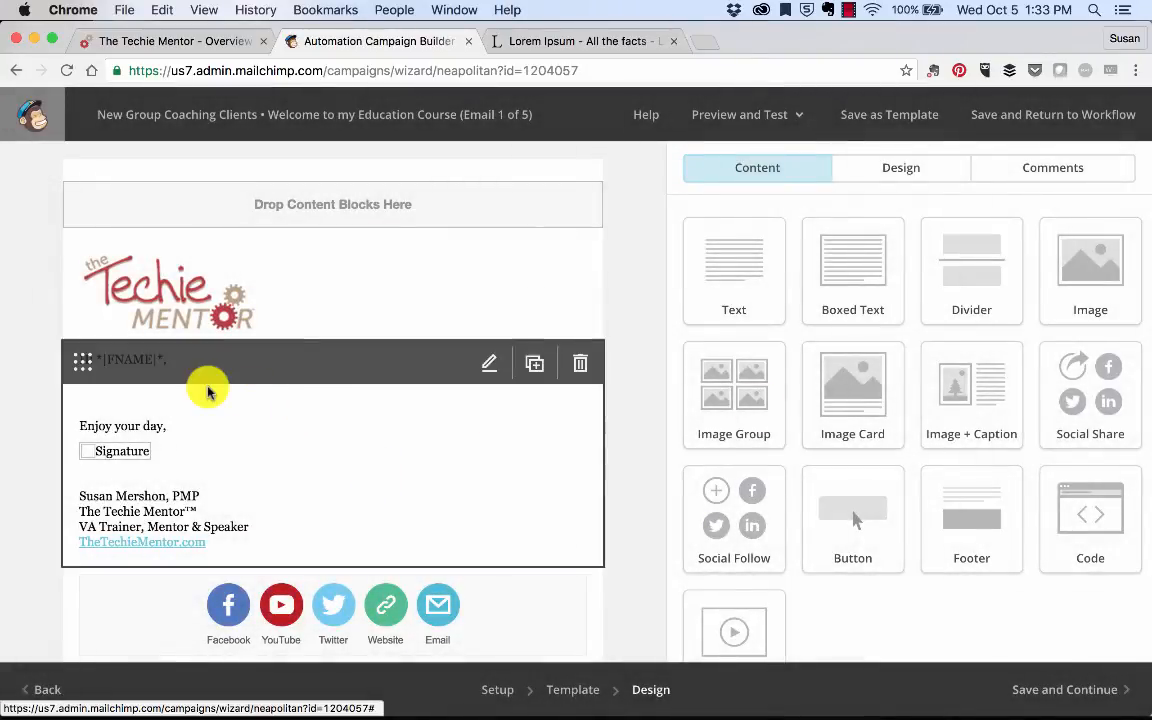
Step: Paste the Lorem Ipsum paragraph under the greeting, delete the signature image, and save the email
{"action": "left_click", "coordinate": [195, 375]}
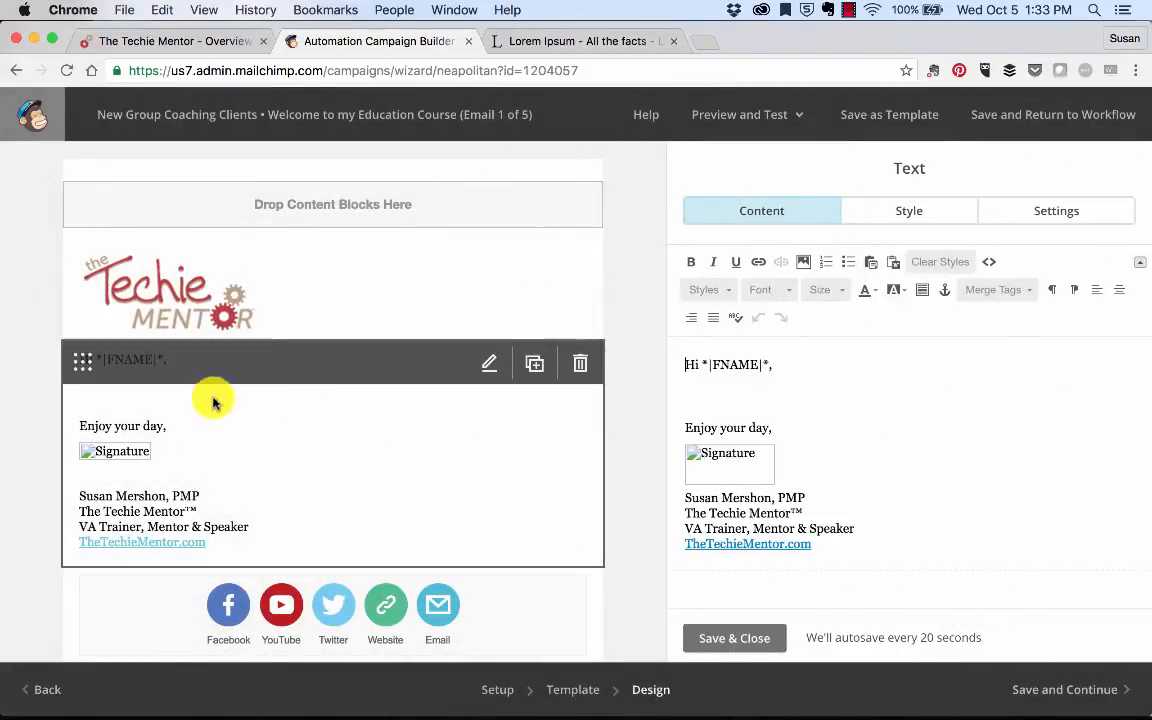
{"action": "left_click", "coordinate": [687, 393]}
{"action": "key", "text": "super+v"}
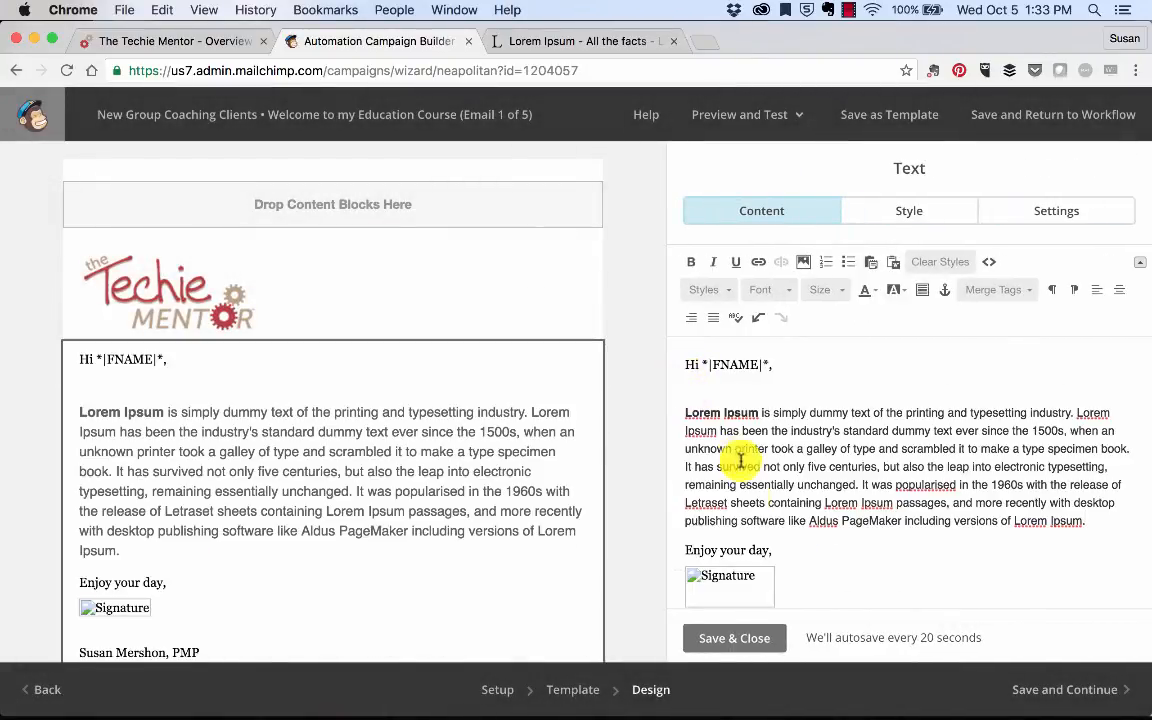
{"action": "left_click", "coordinate": [776, 580]}
{"action": "key", "text": "BackSpace"}
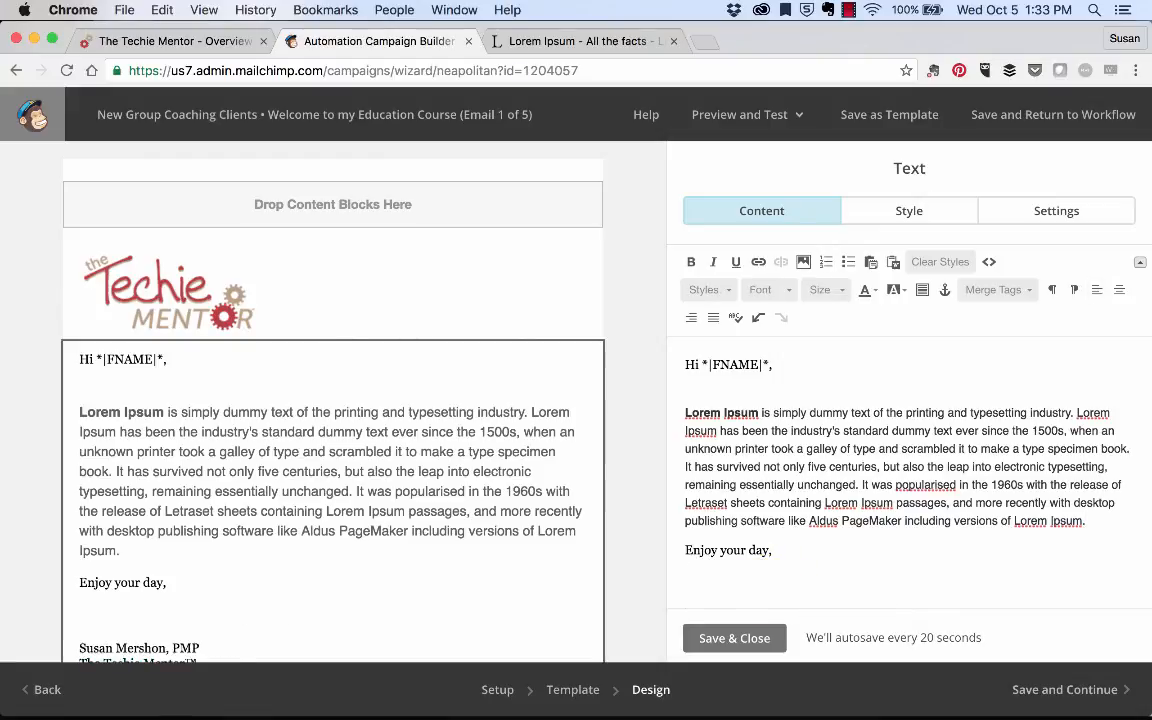
{"action": "key", "text": "BackSpace"}
{"action": "left_click", "coordinate": [736, 640]}
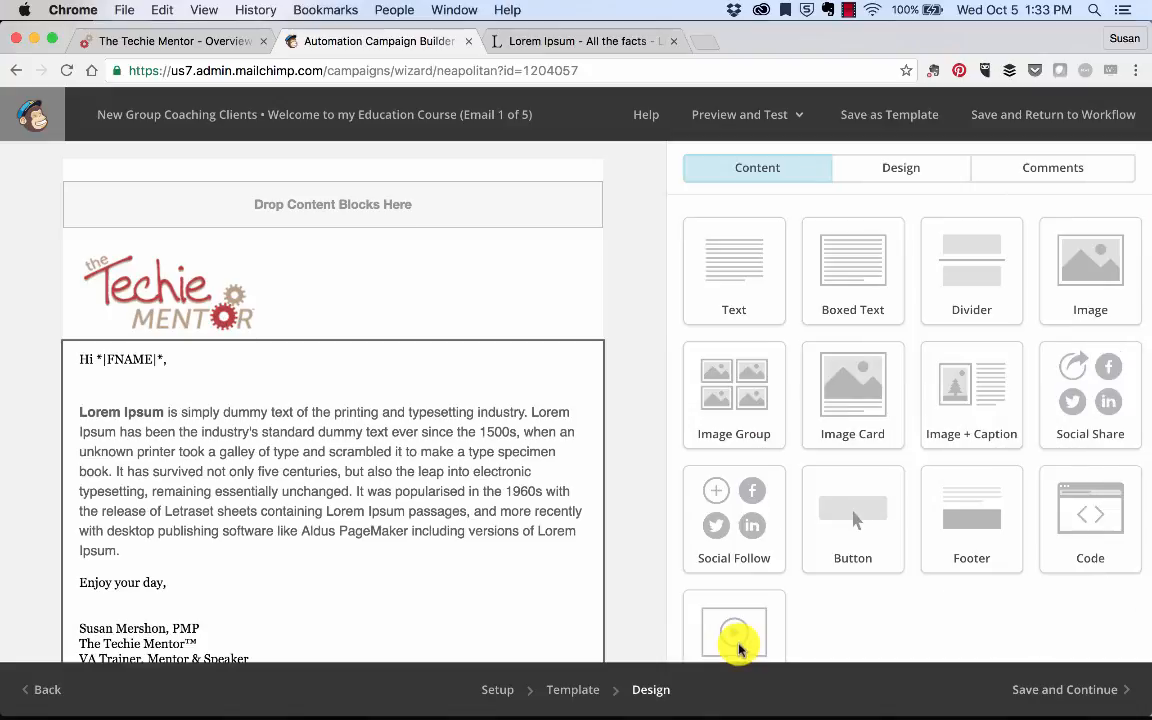
{"action": "left_click", "coordinate": [1050, 690]}
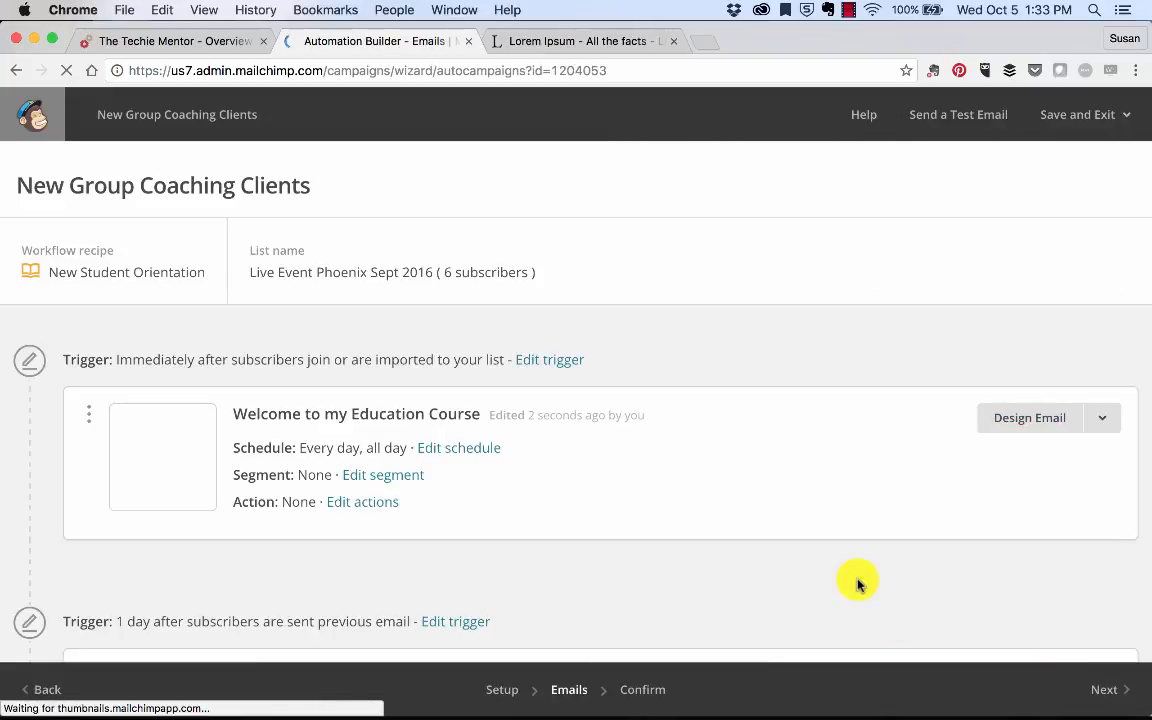
Step: Choose to send a test of specific emails and select the current test address
{"action": "scroll", "coordinate": [856, 581], "scroll_direction": "down", "scroll_amount": 1}
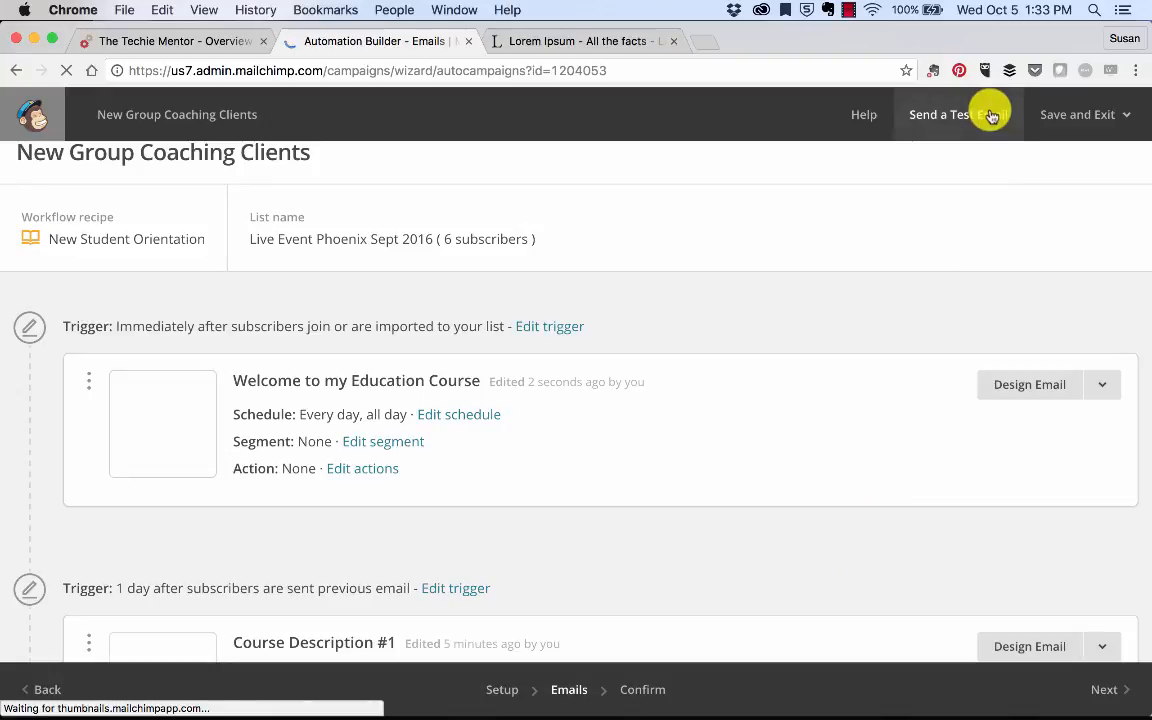
{"action": "left_click", "coordinate": [958, 114]}
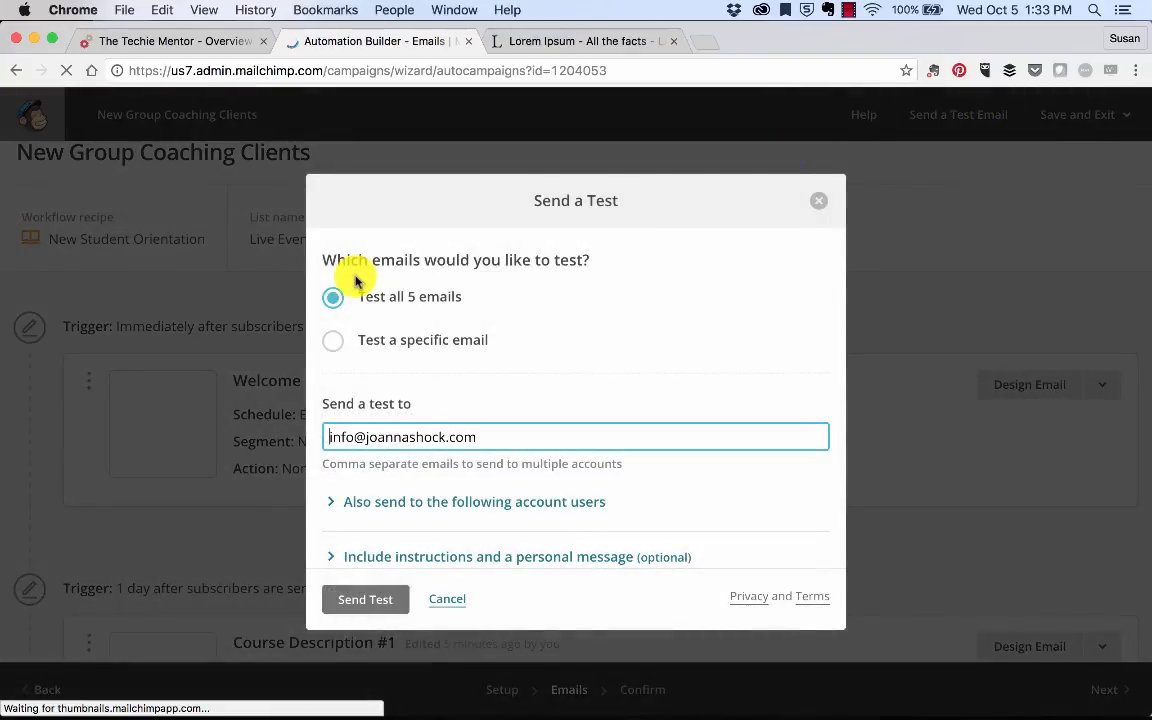
{"action": "left_click", "coordinate": [336, 352]}
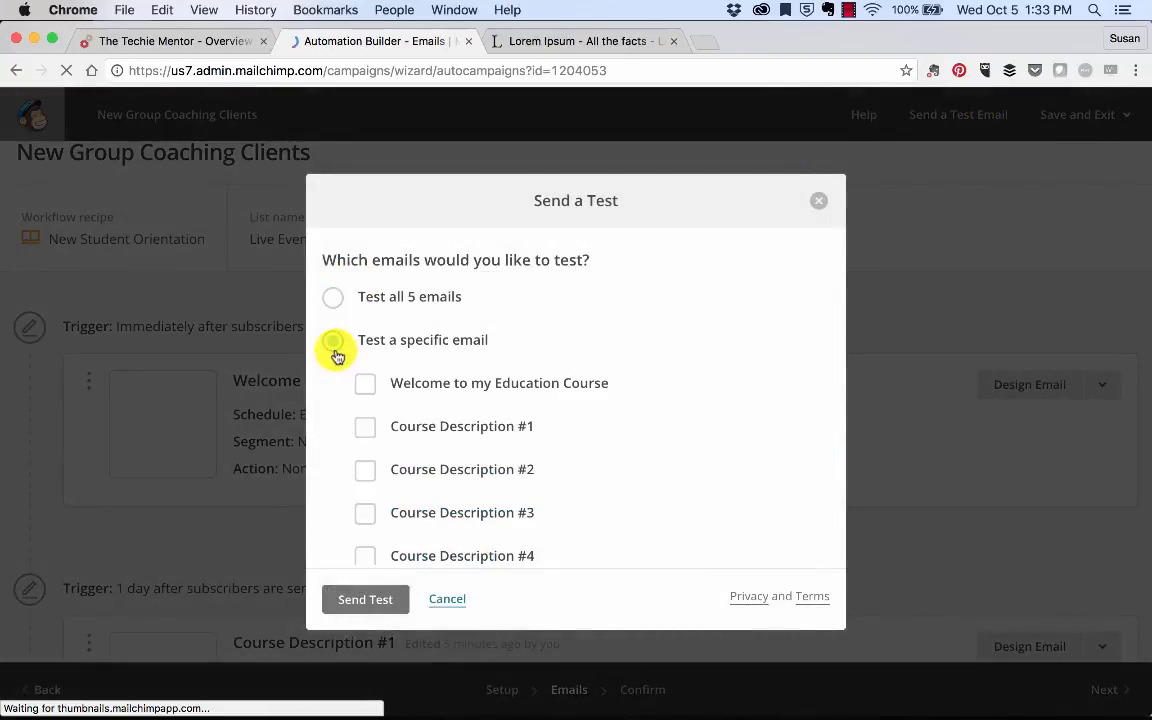
{"action": "scroll", "coordinate": [362, 384], "scroll_direction": "down", "scroll_amount": 5}
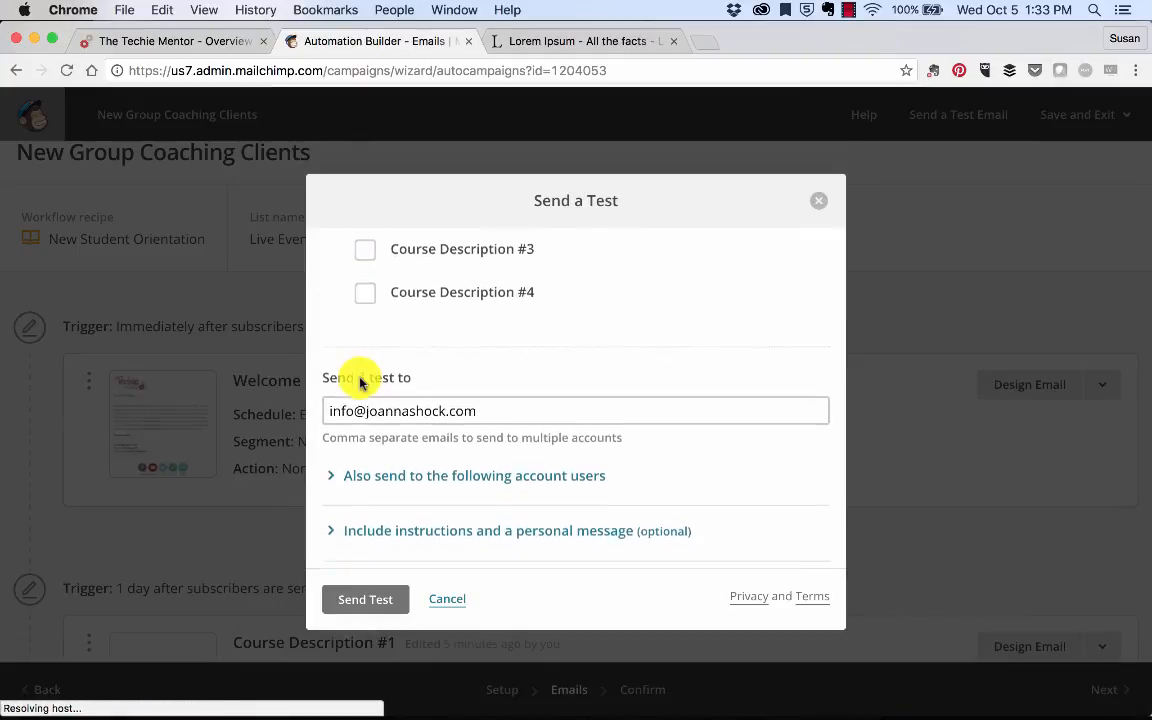
{"action": "left_click_drag", "start_coordinate": [329, 408], "coordinate": [477, 408]}
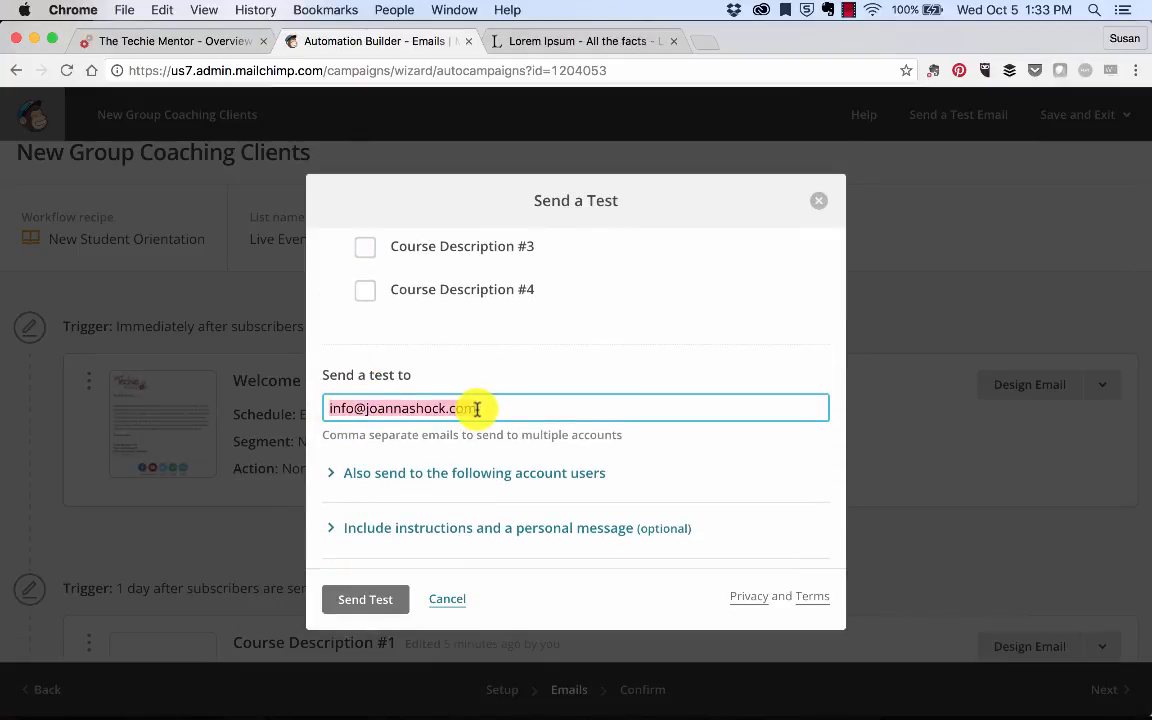
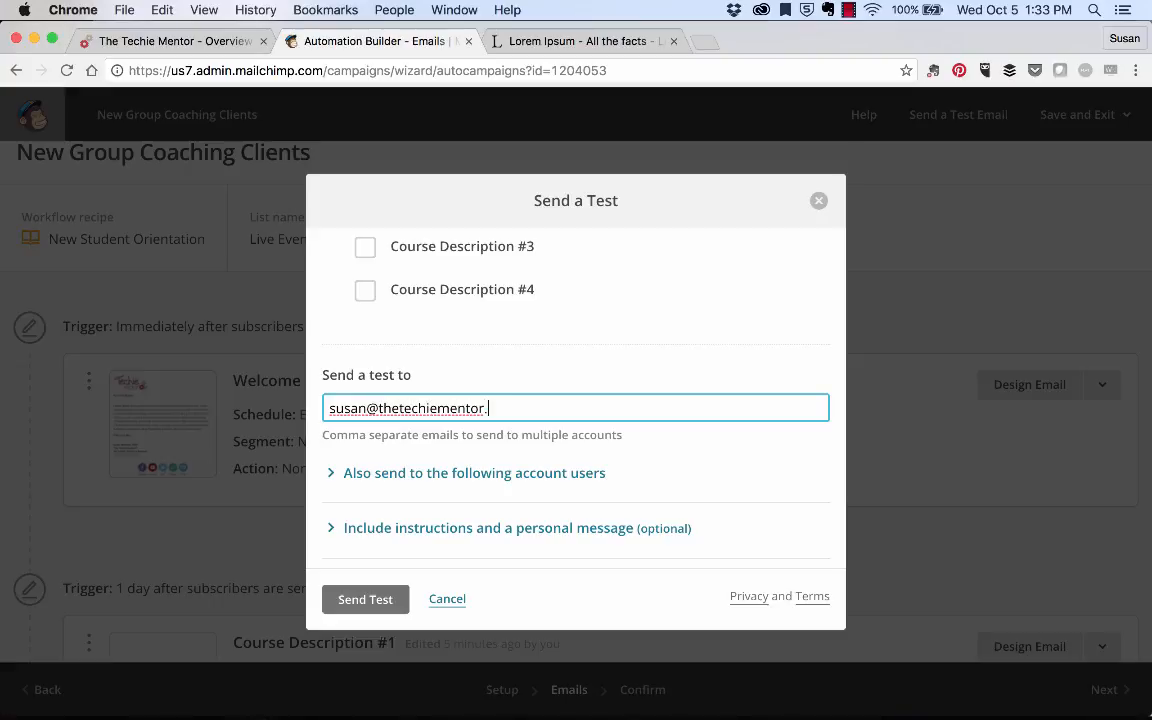
Step: Enter your own e-mail address as the recipient, send the test, and dismiss the confirmation
{"action": "left_click", "coordinate": [334, 471]}
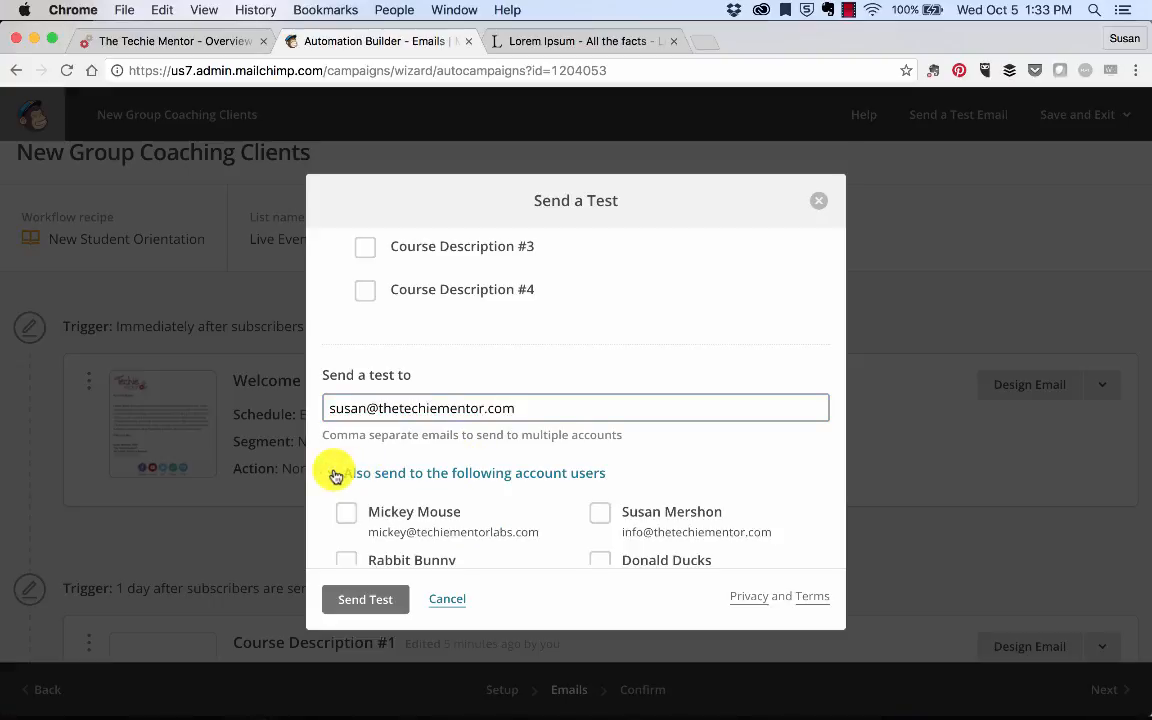
{"action": "left_click", "coordinate": [334, 471]}
{"action": "scroll", "coordinate": [336, 476], "scroll_direction": "down", "scroll_amount": 2}
{"action": "left_click", "coordinate": [336, 476]}
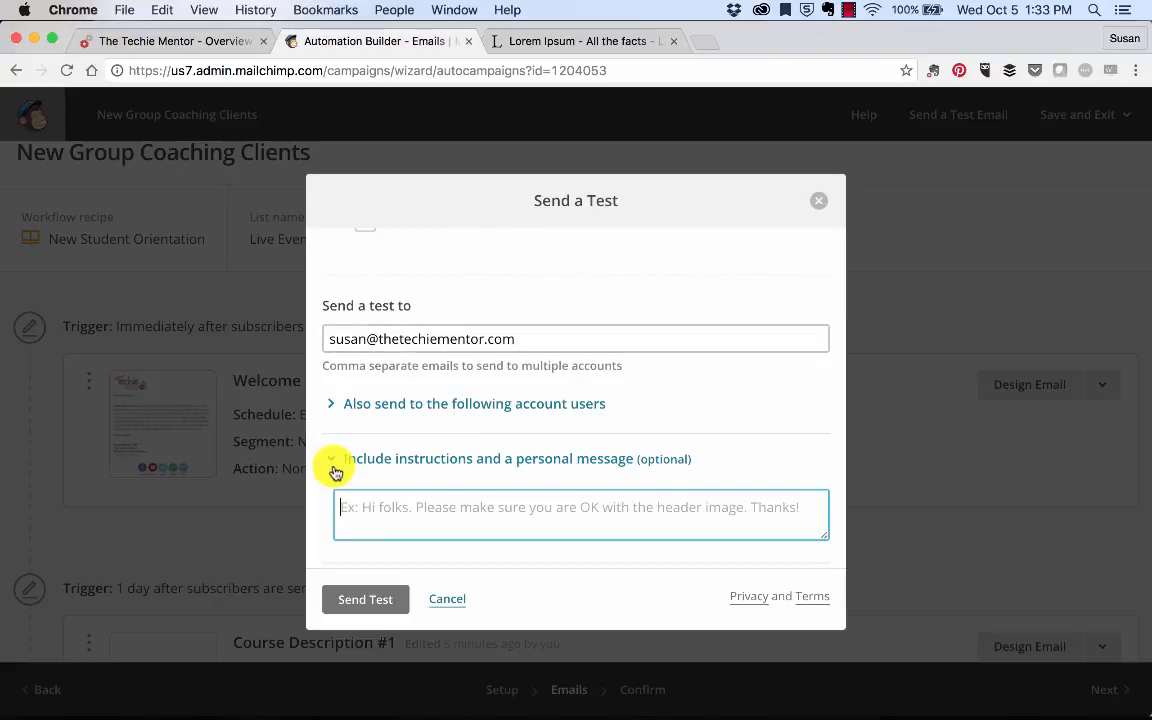
{"action": "left_click", "coordinate": [334, 468]}
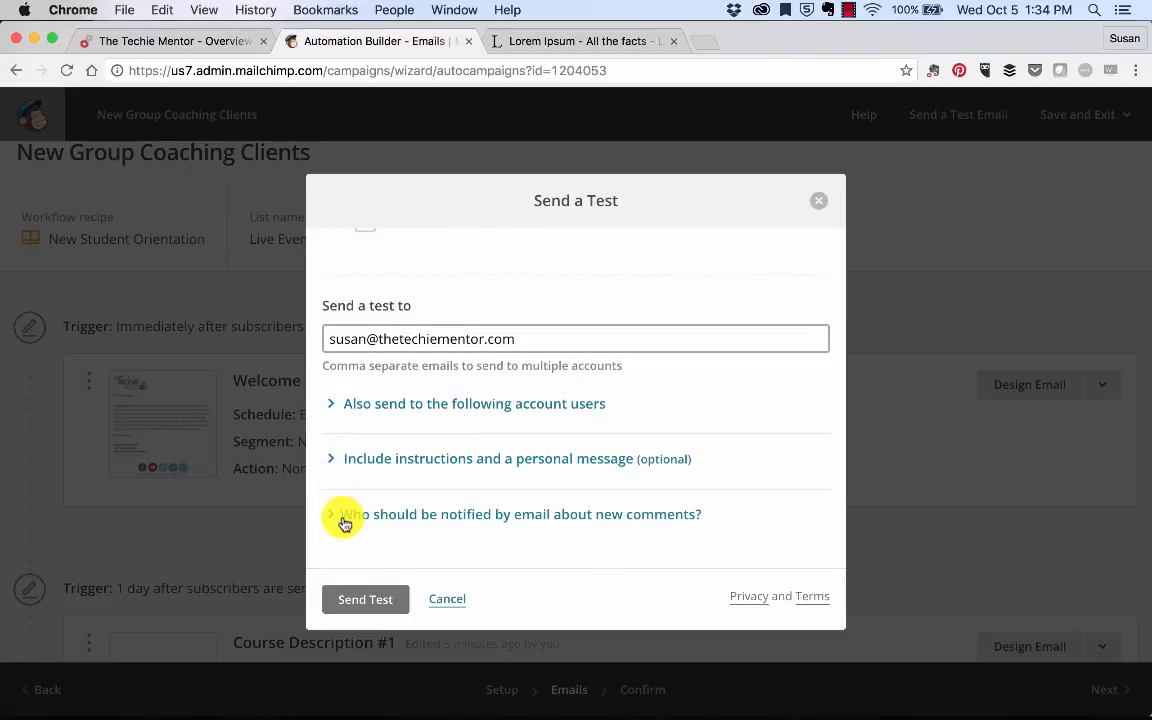
{"action": "left_click", "coordinate": [390, 604]}
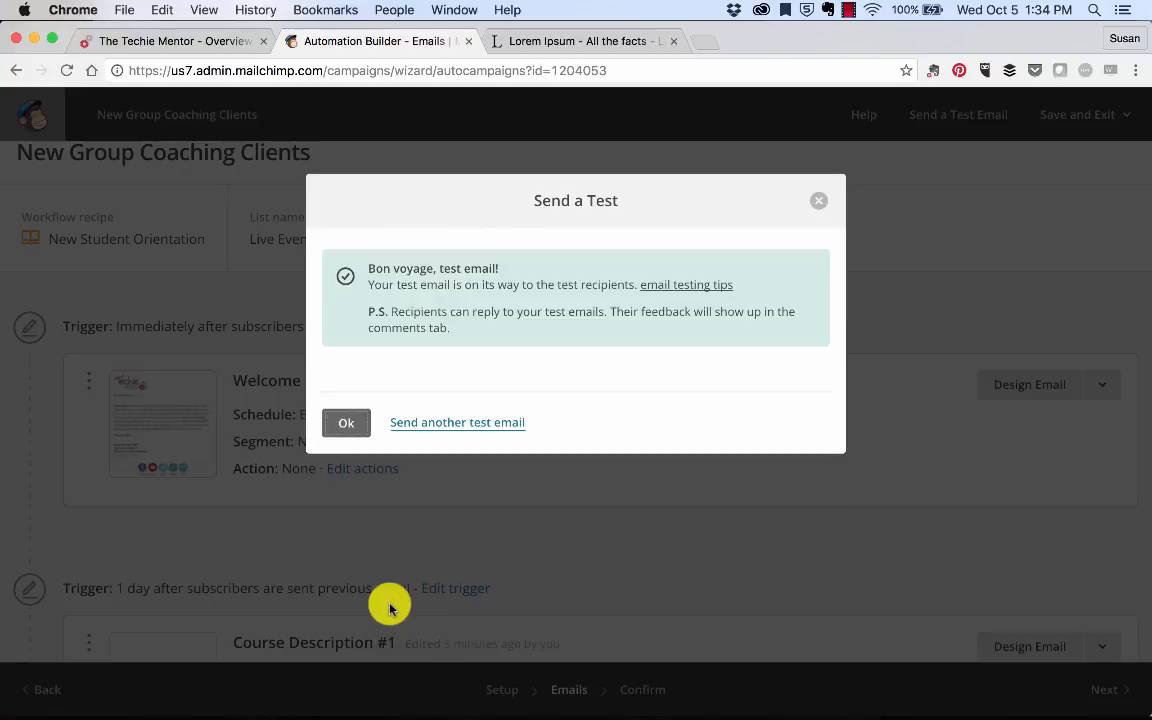
{"action": "left_click", "coordinate": [346, 422]}
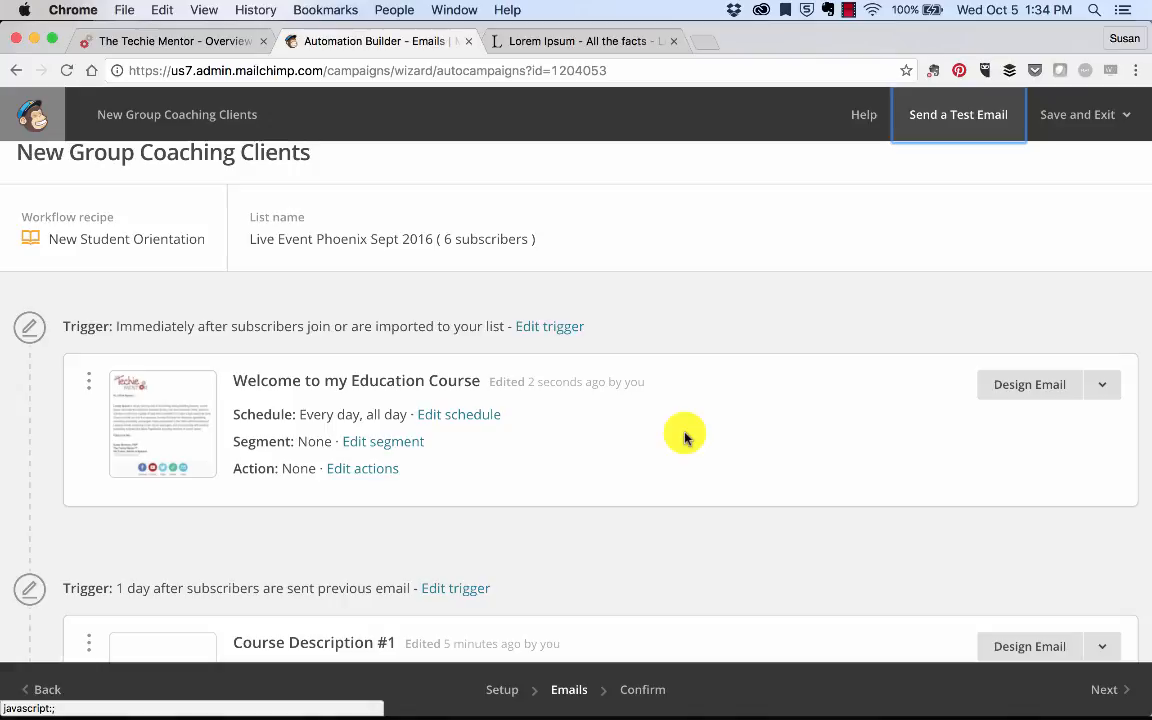
{"action": "scroll", "coordinate": [685, 437], "scroll_direction": "down", "scroll_amount": 3}
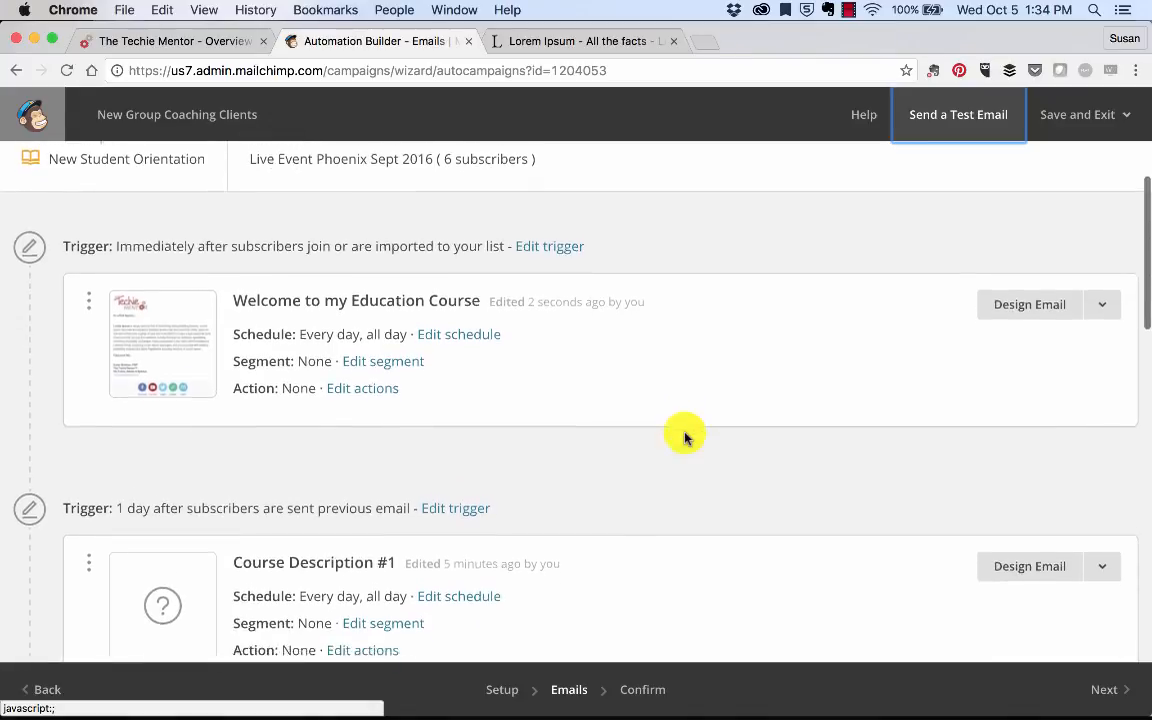
{"action": "left_click", "coordinate": [163, 300]}
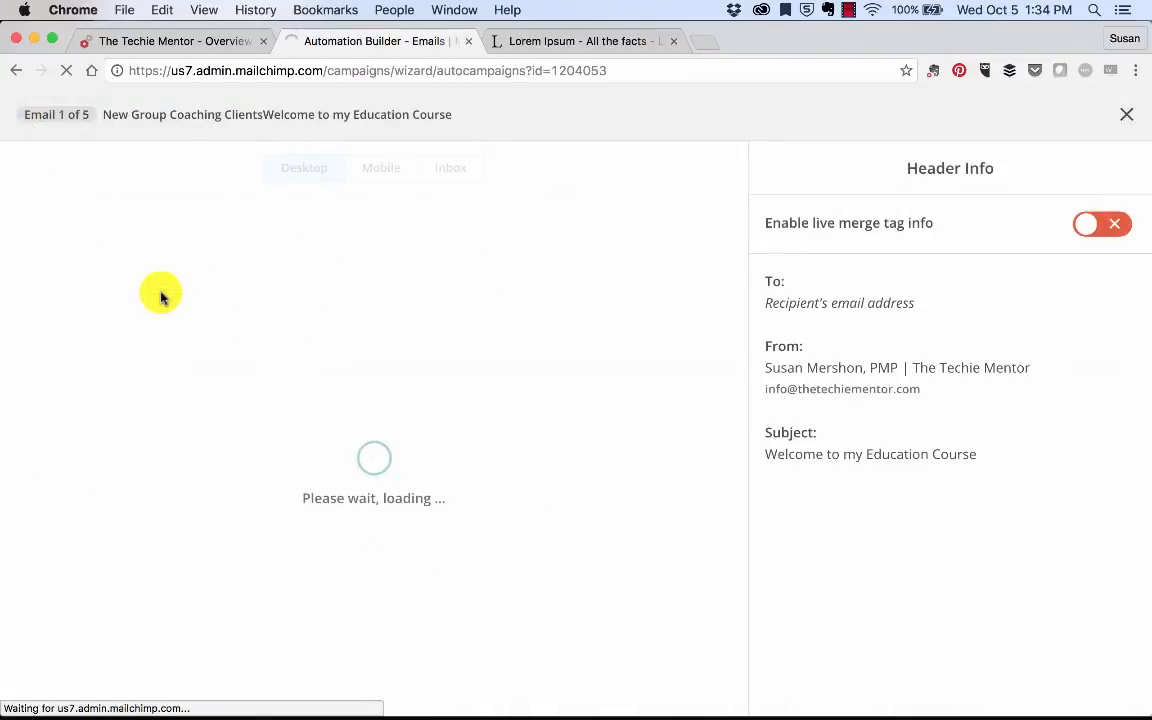
{"action": "scroll", "coordinate": [445, 433], "scroll_direction": "down", "scroll_amount": 5}
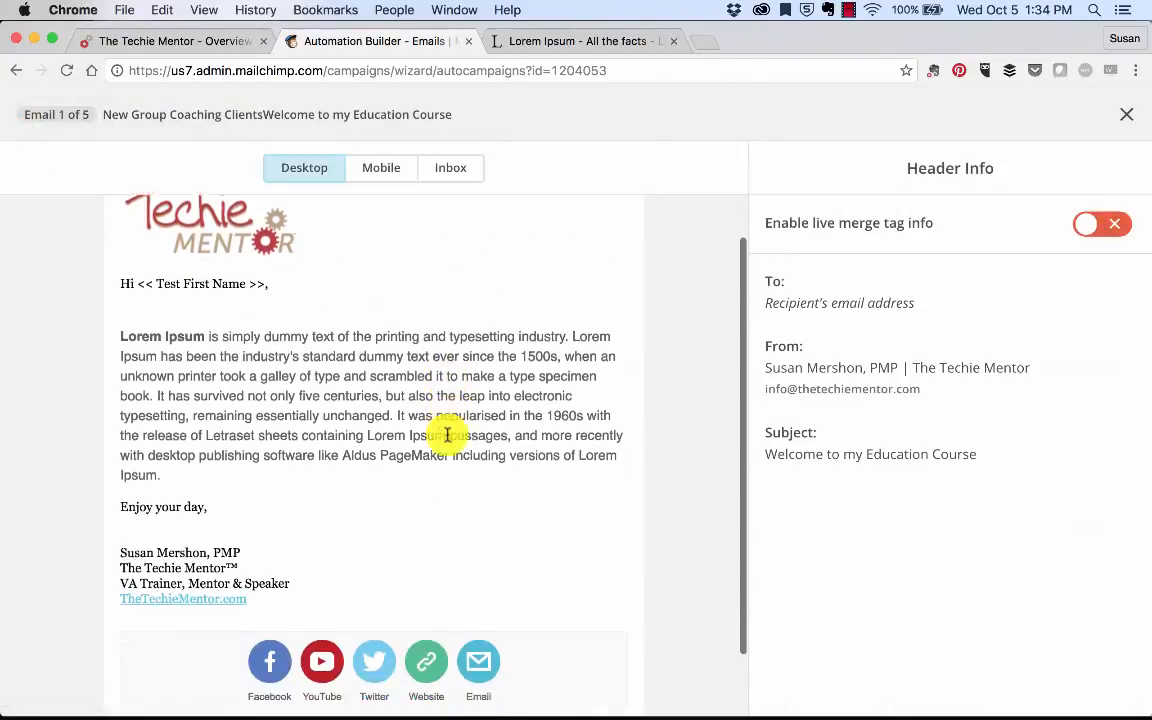
{"action": "scroll", "coordinate": [445, 433], "scroll_direction": "up", "scroll_amount": 5}
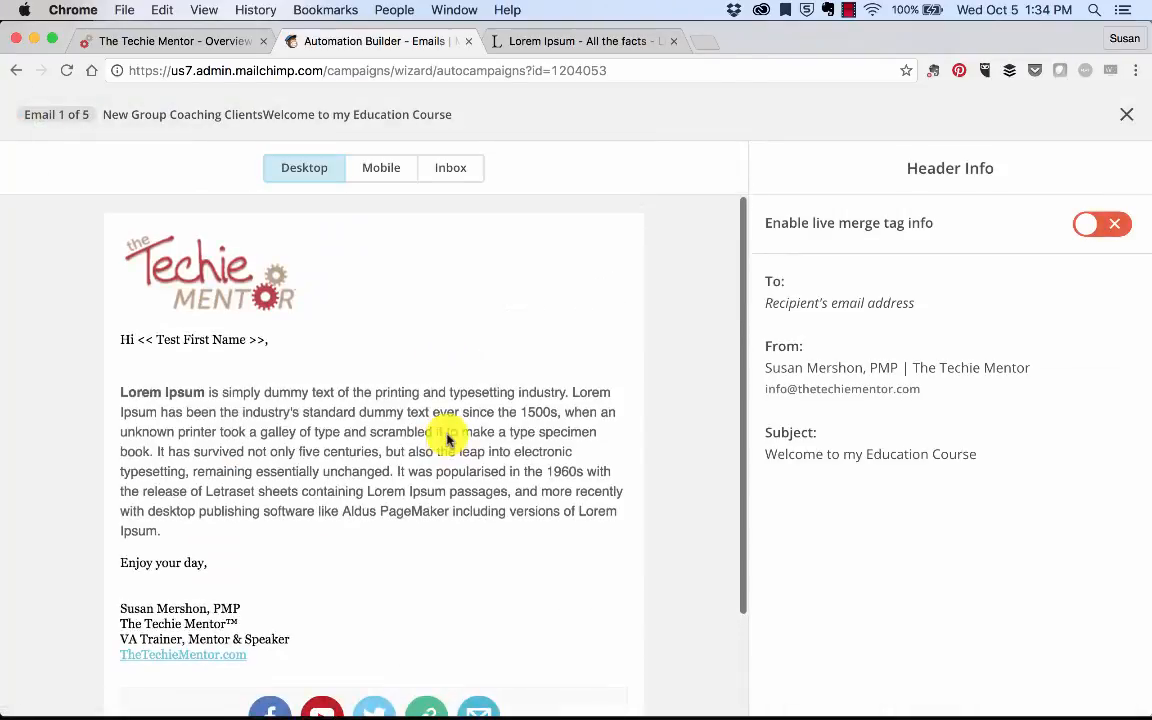
{"action": "left_click", "coordinate": [382, 173]}
{"action": "left_click", "coordinate": [455, 167]}
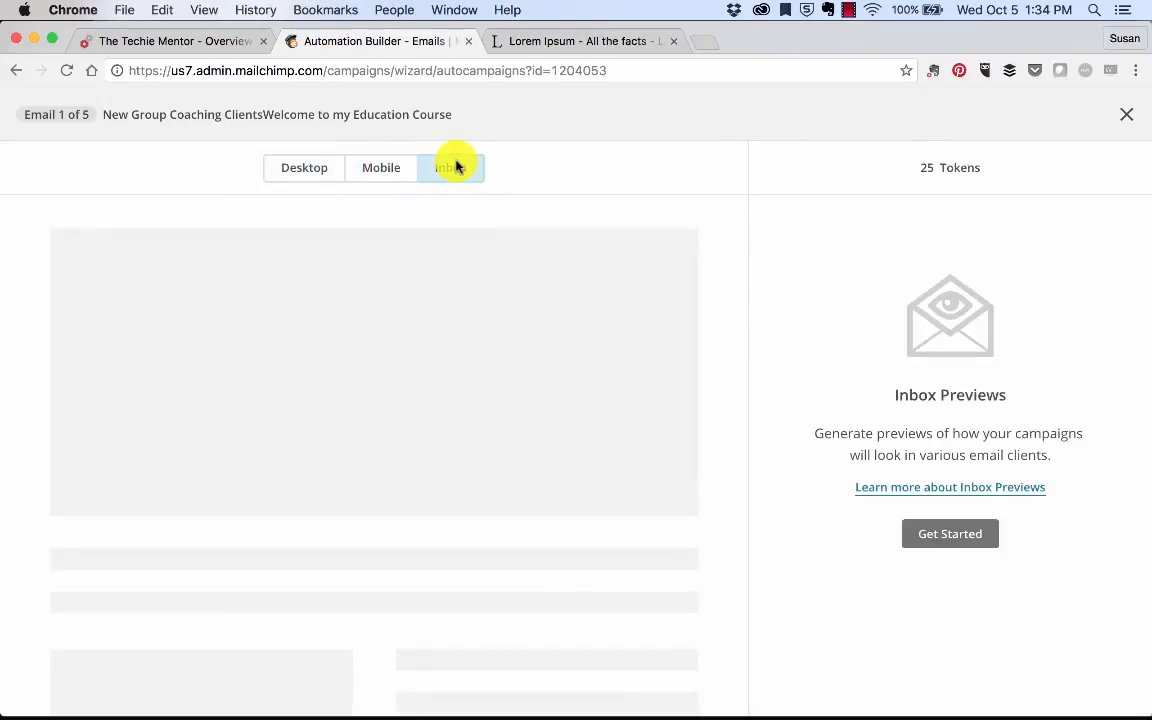
{"action": "left_click", "coordinate": [1124, 114]}
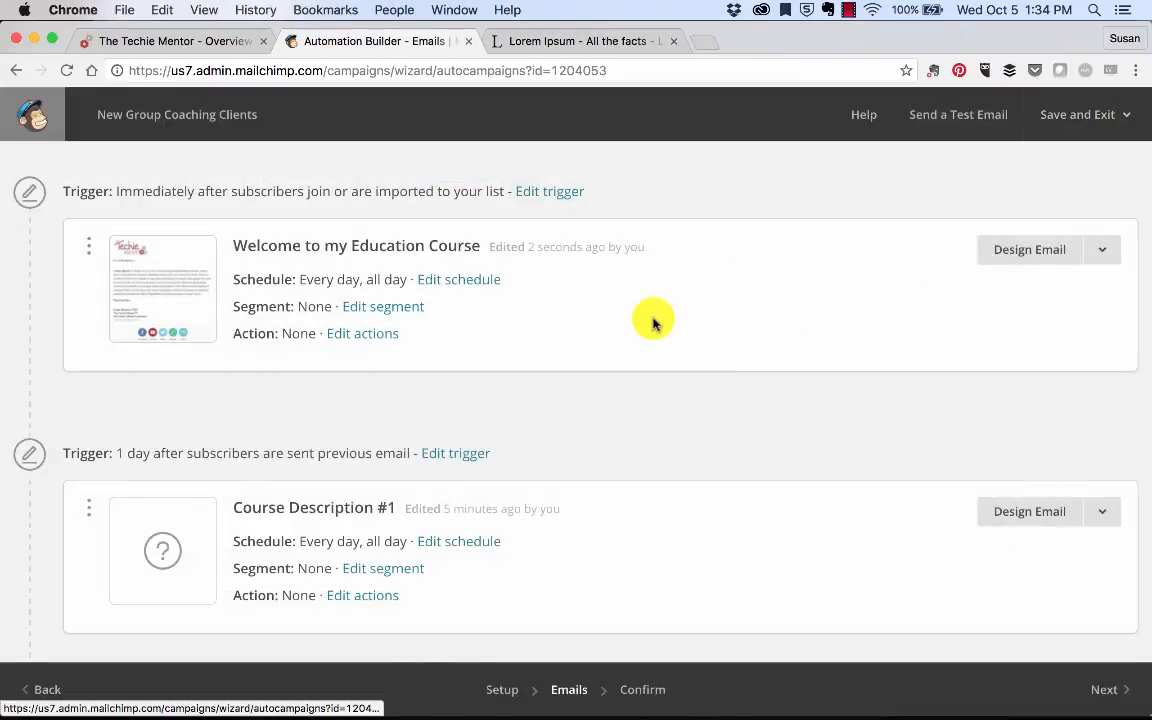
{"action": "scroll", "coordinate": [652, 322], "scroll_direction": "down", "scroll_amount": 2}
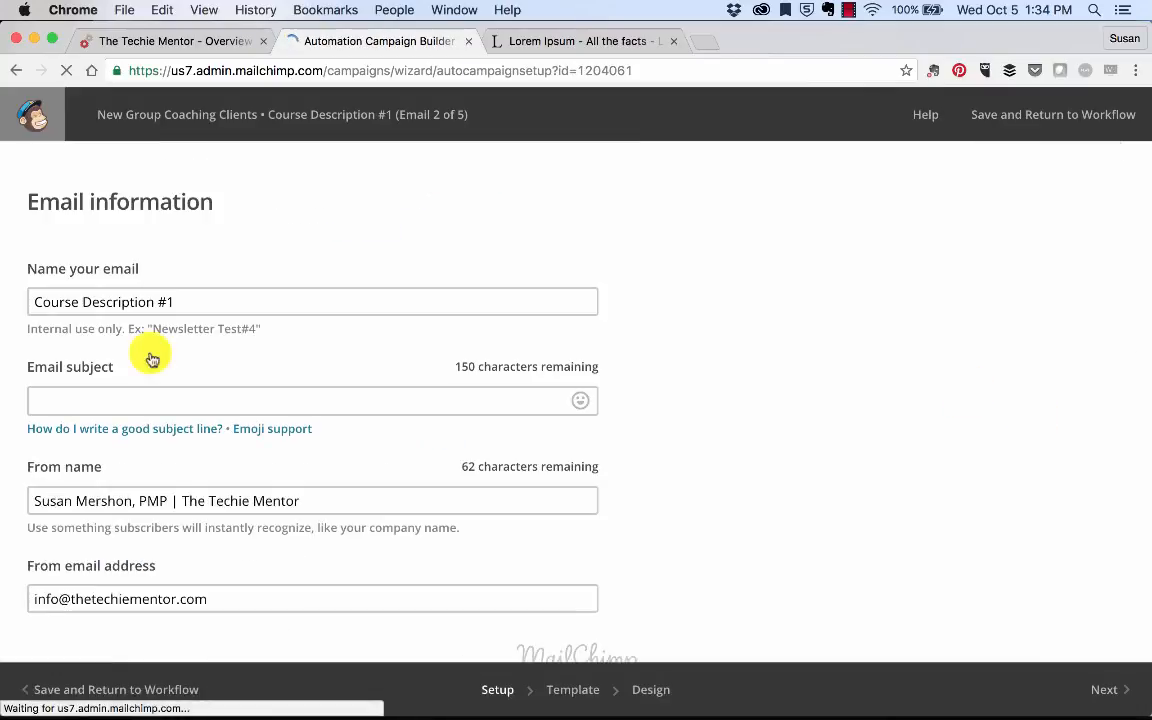
Step: Set Course Description #1's subject to its name and apply the Updated TM Broadcast saved template
{"action": "left_click", "coordinate": [190, 302]}
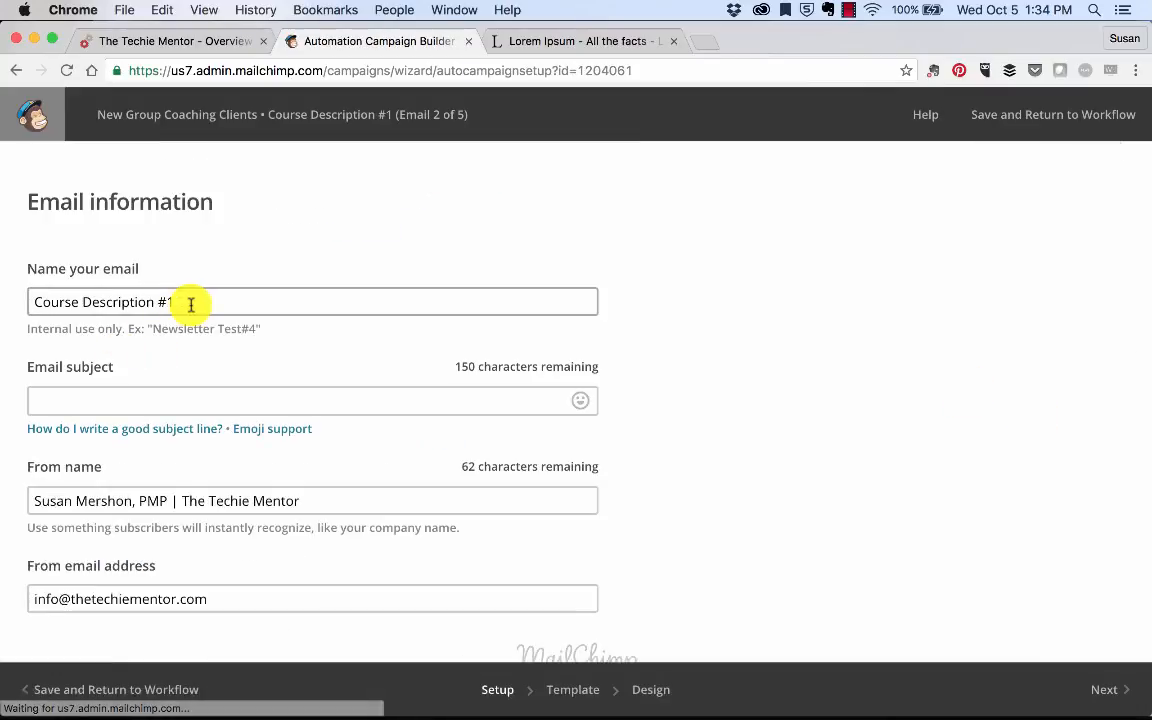
{"action": "triple_click", "coordinate": [190, 302]}
{"action": "key", "text": "super+c"}
{"action": "left_click", "coordinate": [154, 402]}
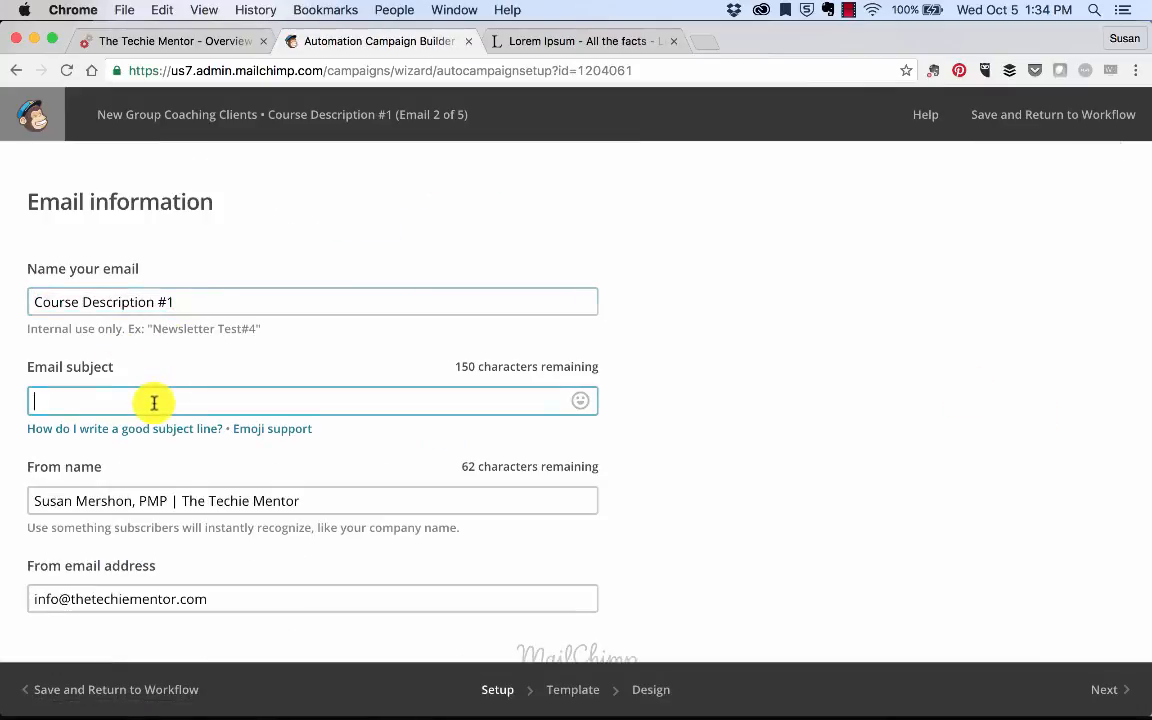
{"action": "scroll", "coordinate": [290, 445], "scroll_direction": "down", "scroll_amount": 2}
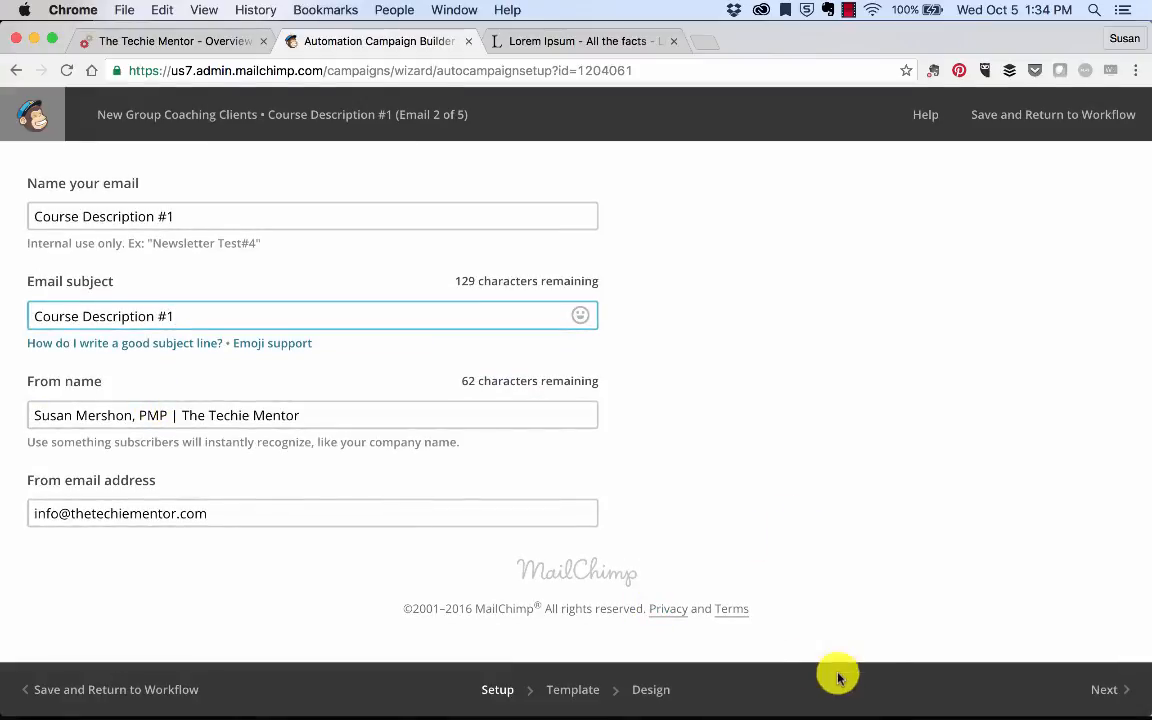
{"action": "left_click", "coordinate": [589, 699]}
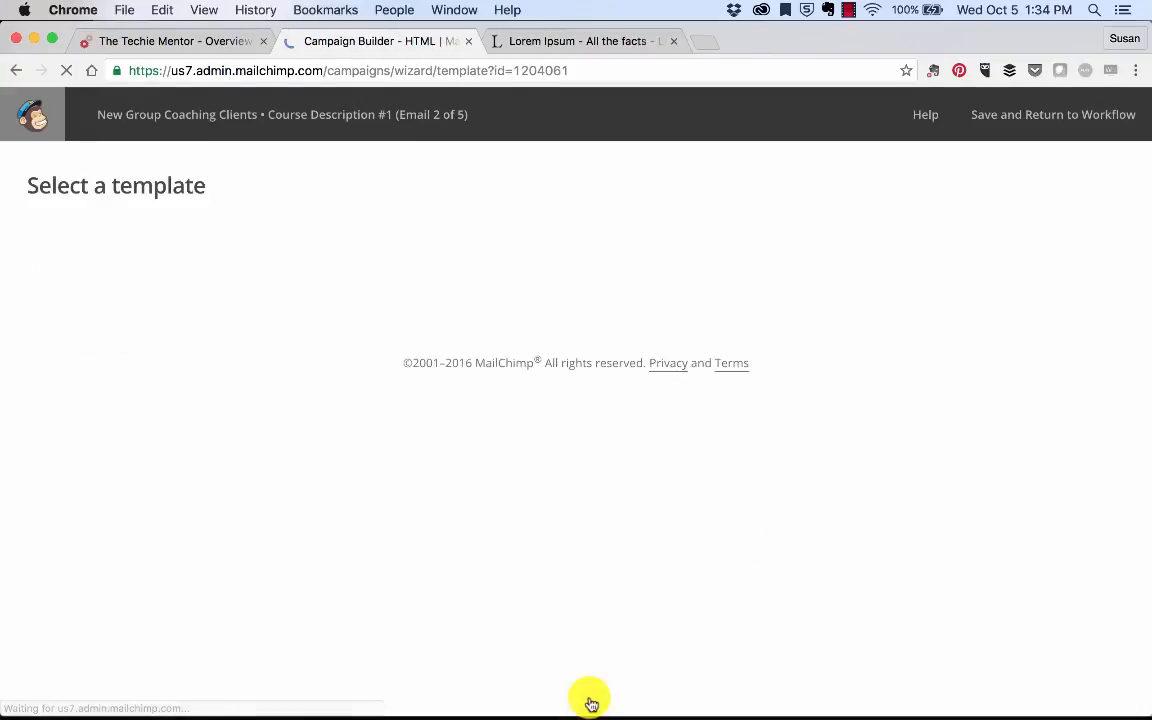
{"action": "left_click", "coordinate": [206, 260]}
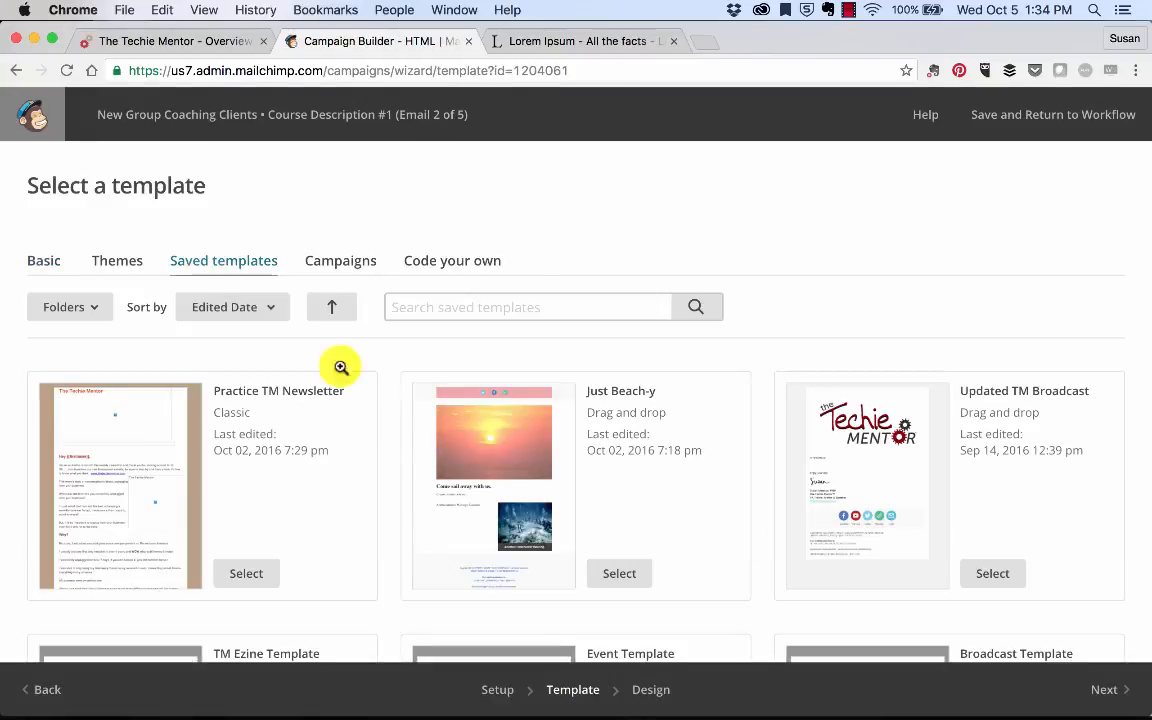
{"action": "left_click", "coordinate": [986, 575]}
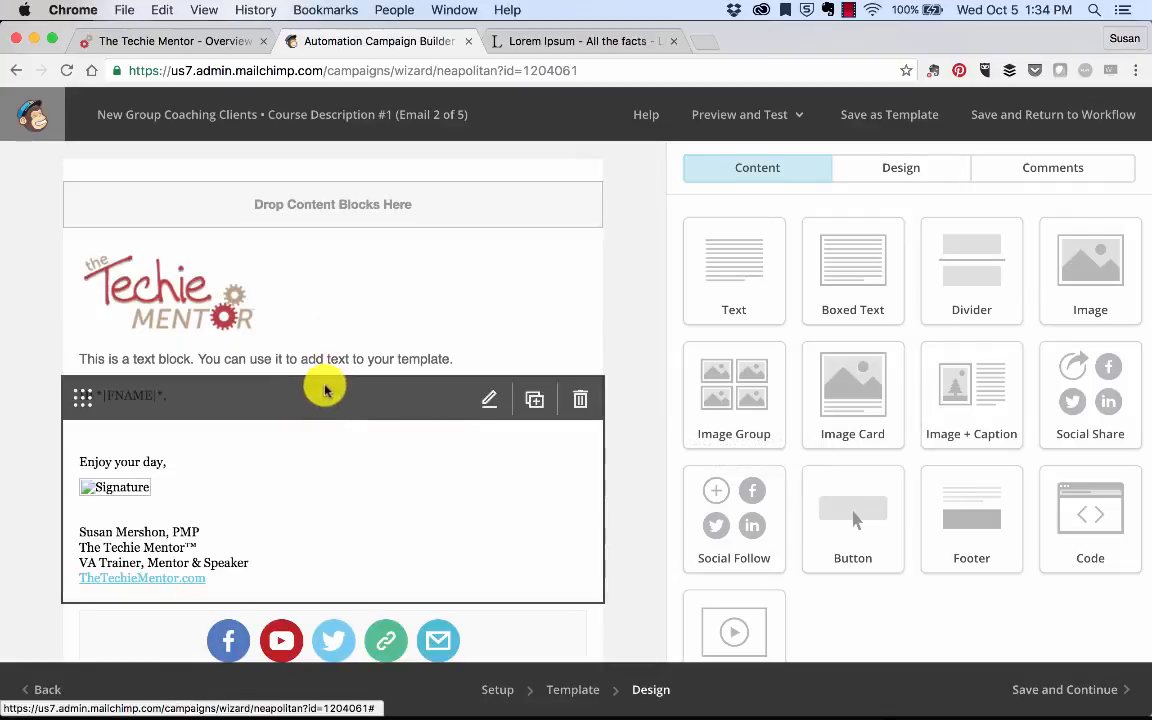
Step: Delete the placeholder text block and paste into the greeting block's empty line
{"action": "left_click", "coordinate": [577, 364]}
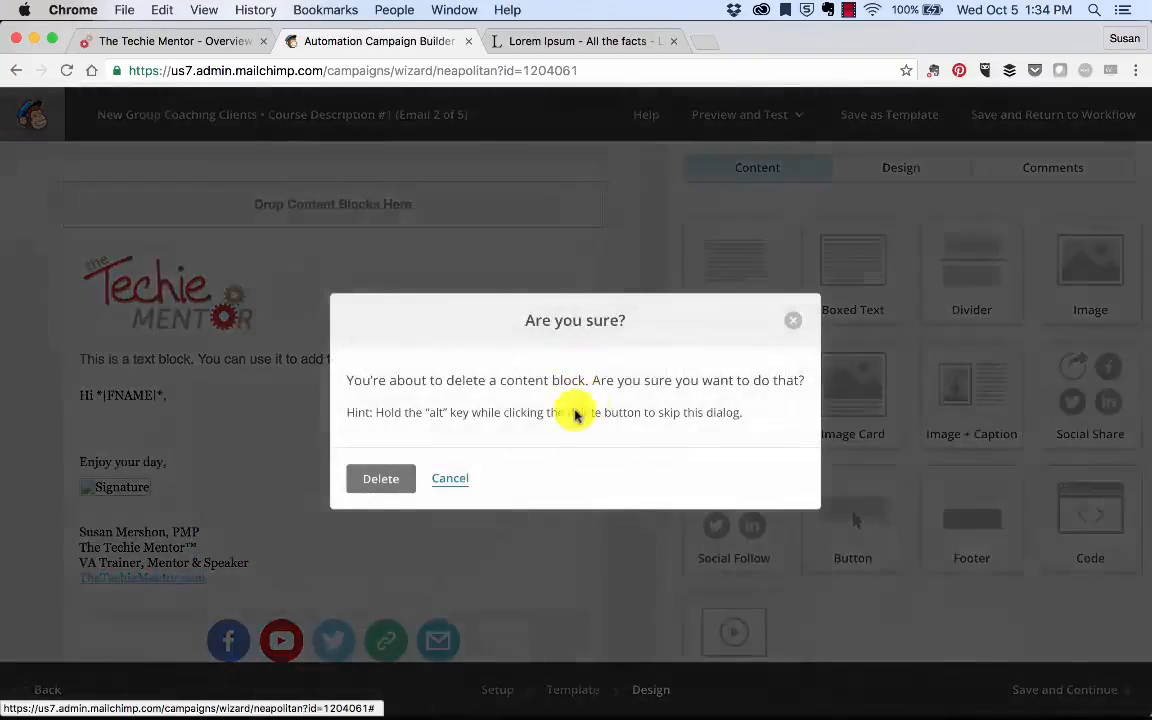
{"action": "left_click", "coordinate": [380, 478]}
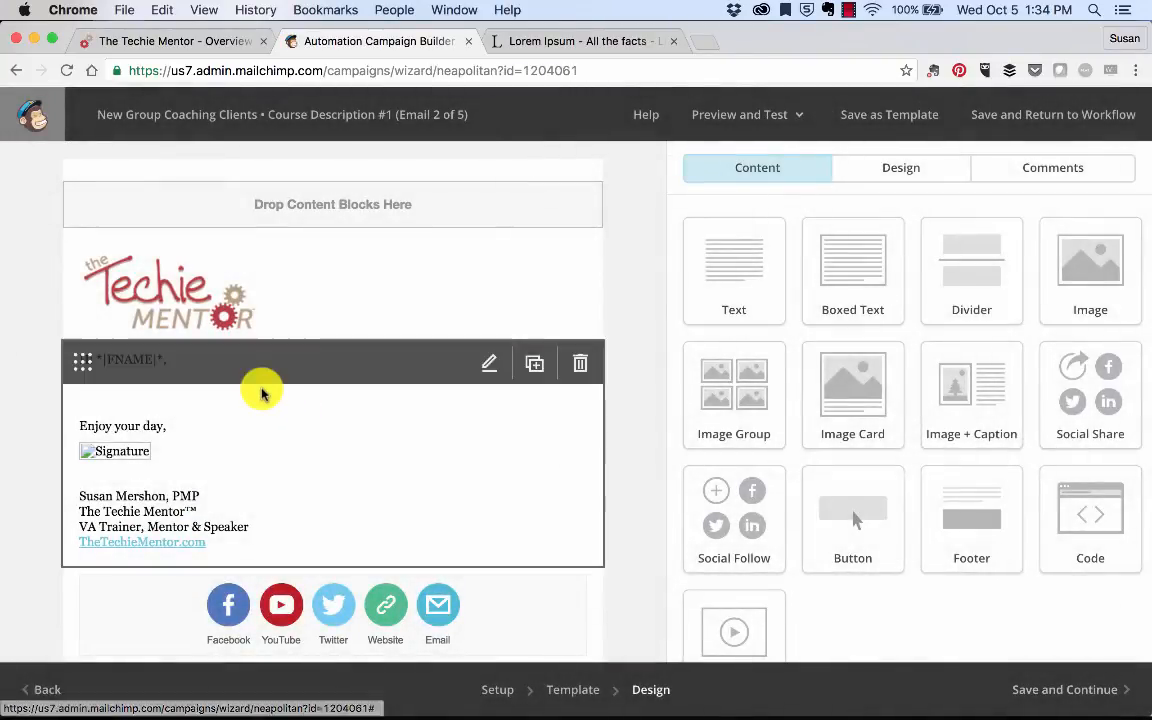
{"action": "left_click", "coordinate": [257, 386]}
{"action": "left_click", "coordinate": [783, 395]}
{"action": "key", "text": "super+v"}
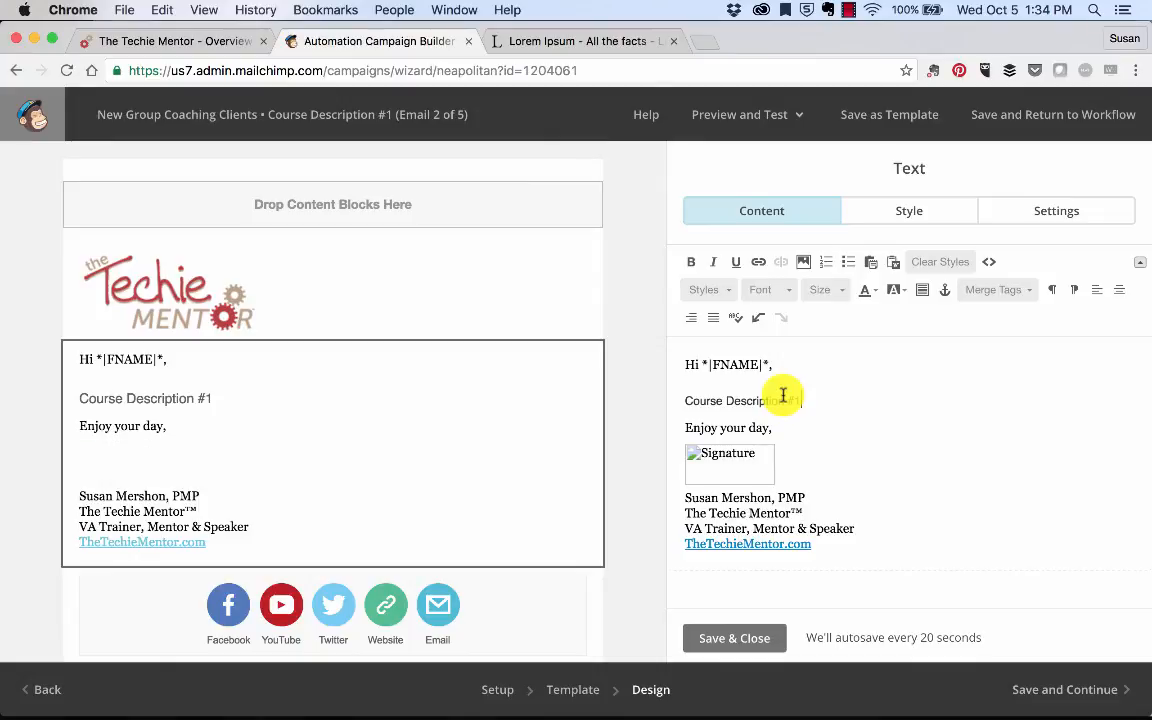
Step: Paste the 'Why do we use it?' Lorem Ipsum paragraph into the greeting block and save it
{"action": "left_click", "coordinate": [505, 41]}
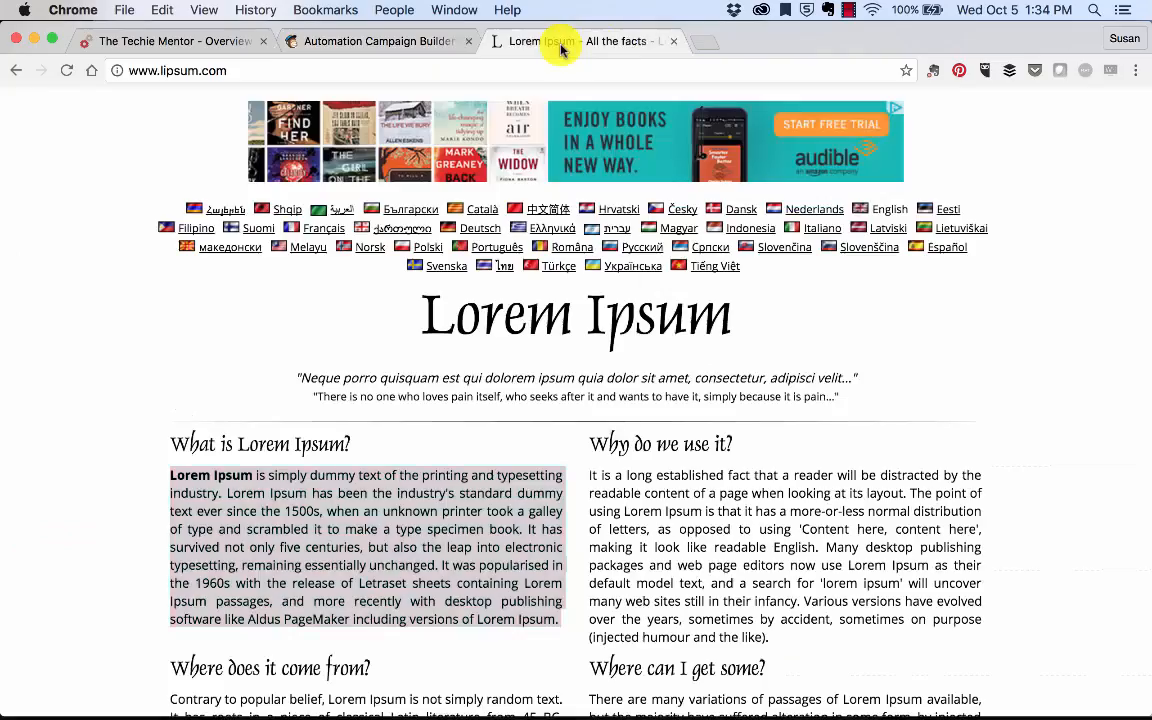
{"action": "triple_click", "coordinate": [703, 511]}
{"action": "key", "text": "super+c"}
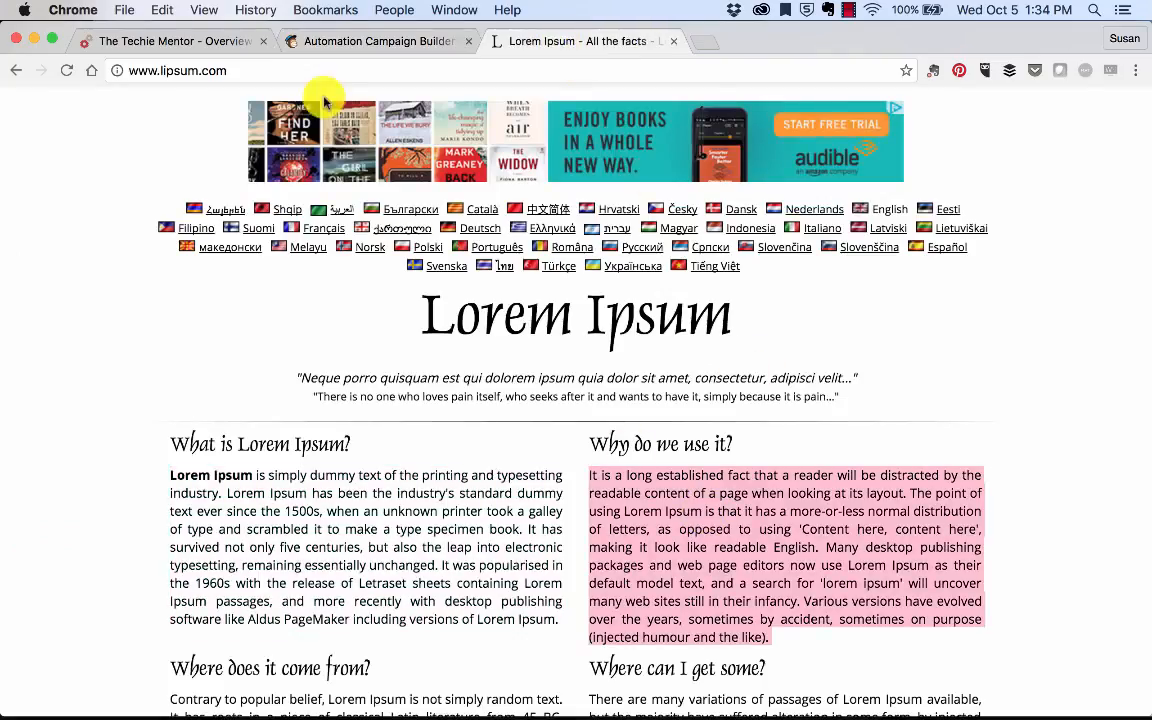
{"action": "left_click", "coordinate": [303, 40]}
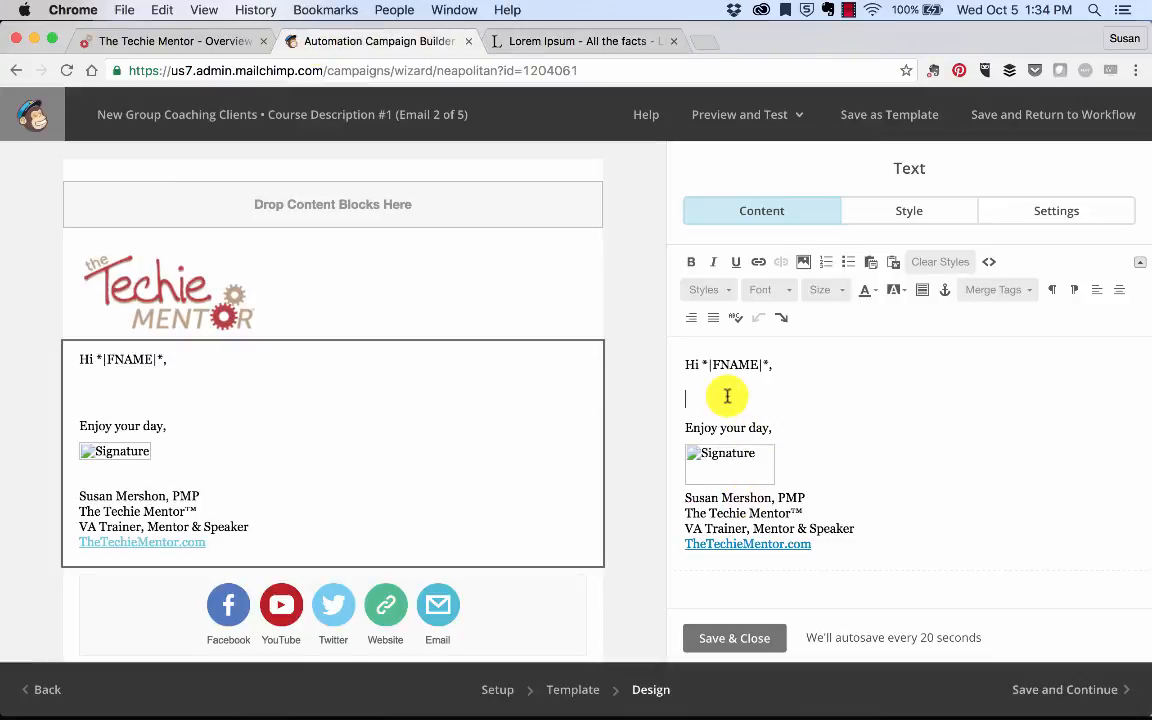
{"action": "key", "text": "super+v"}
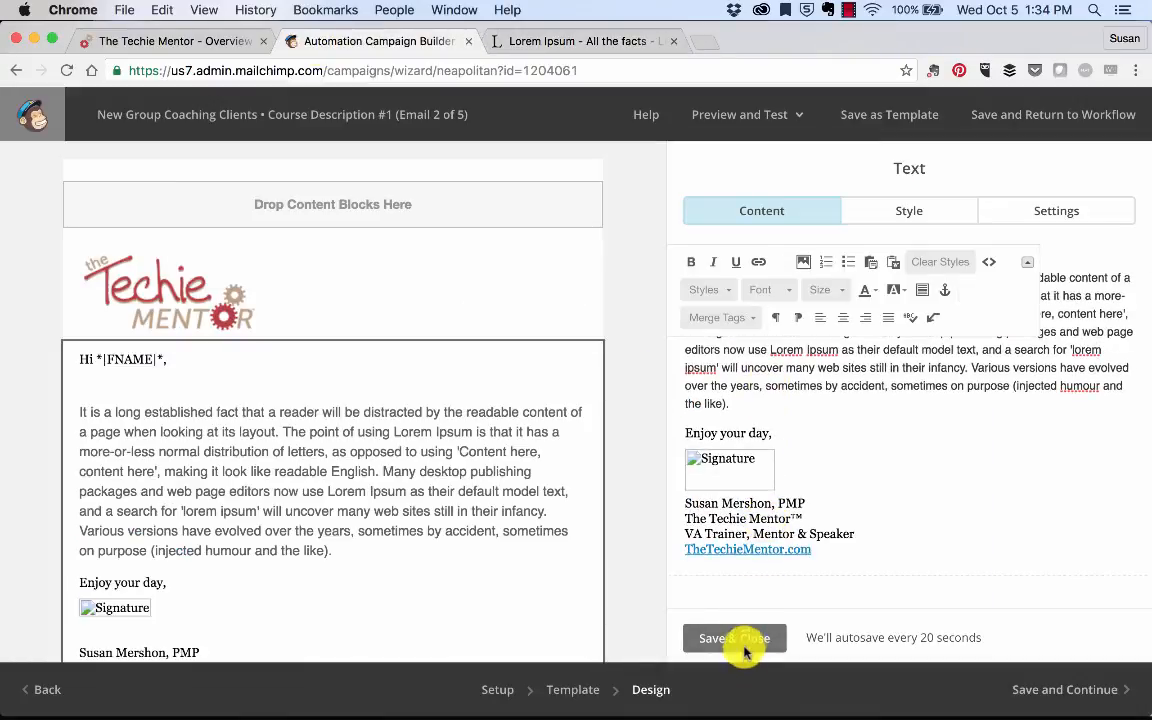
{"action": "left_click", "coordinate": [742, 643]}
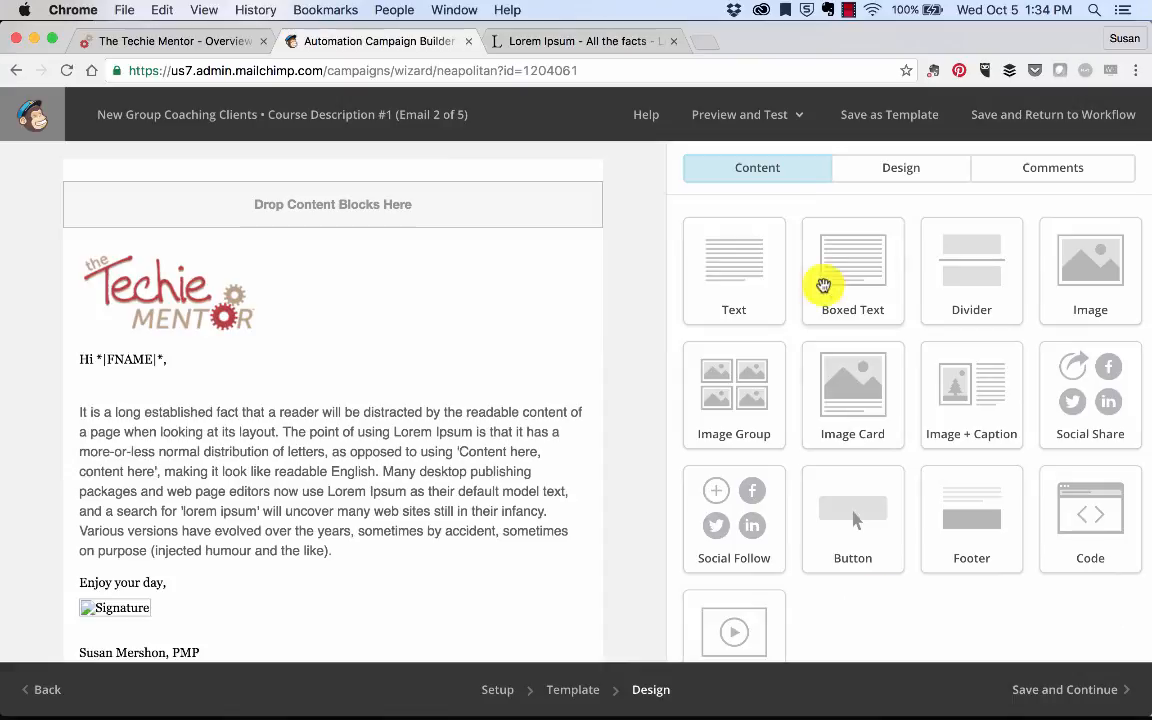
{"action": "left_click", "coordinate": [885, 167]}
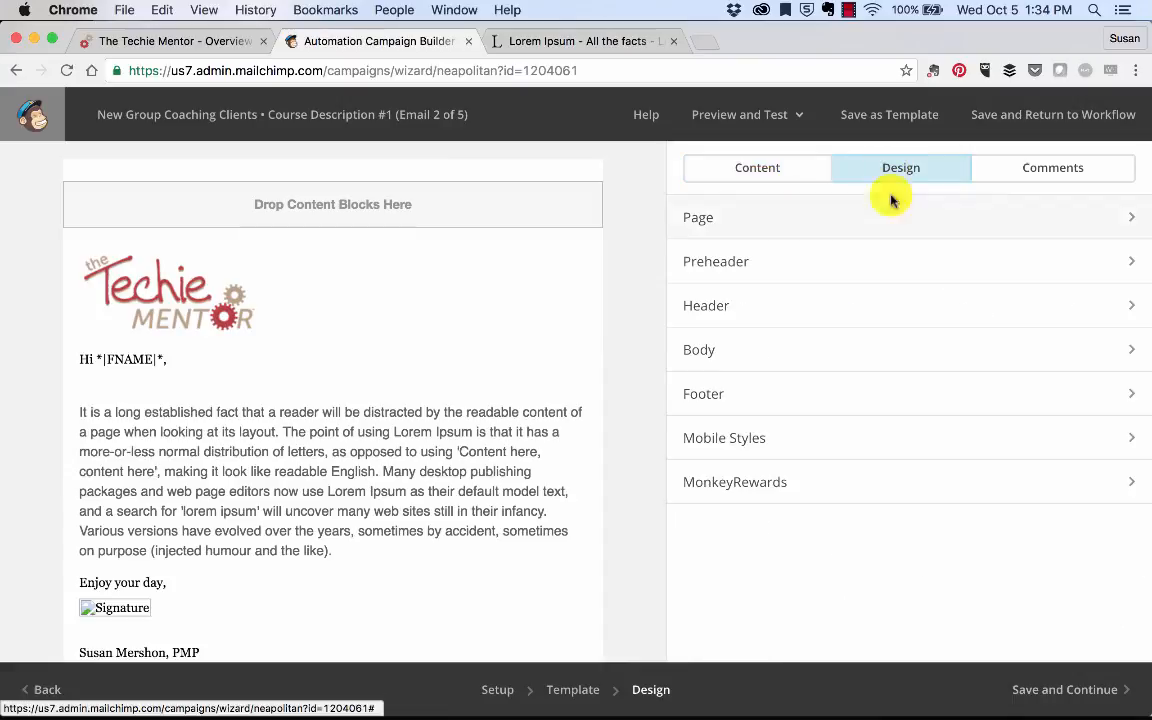
{"action": "left_click", "coordinate": [1043, 170]}
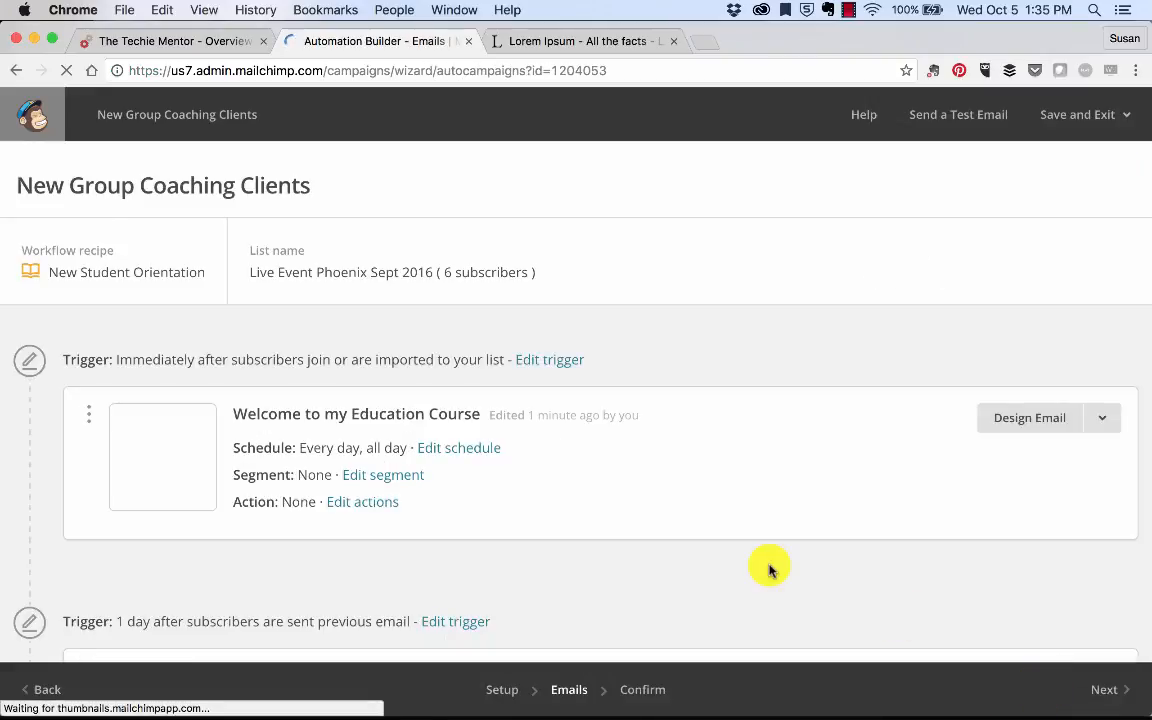
Step: Delete Course Description #4 from the workflow, typing DELETE to confirm
{"action": "scroll", "coordinate": [766, 566], "scroll_direction": "down", "scroll_amount": 6}
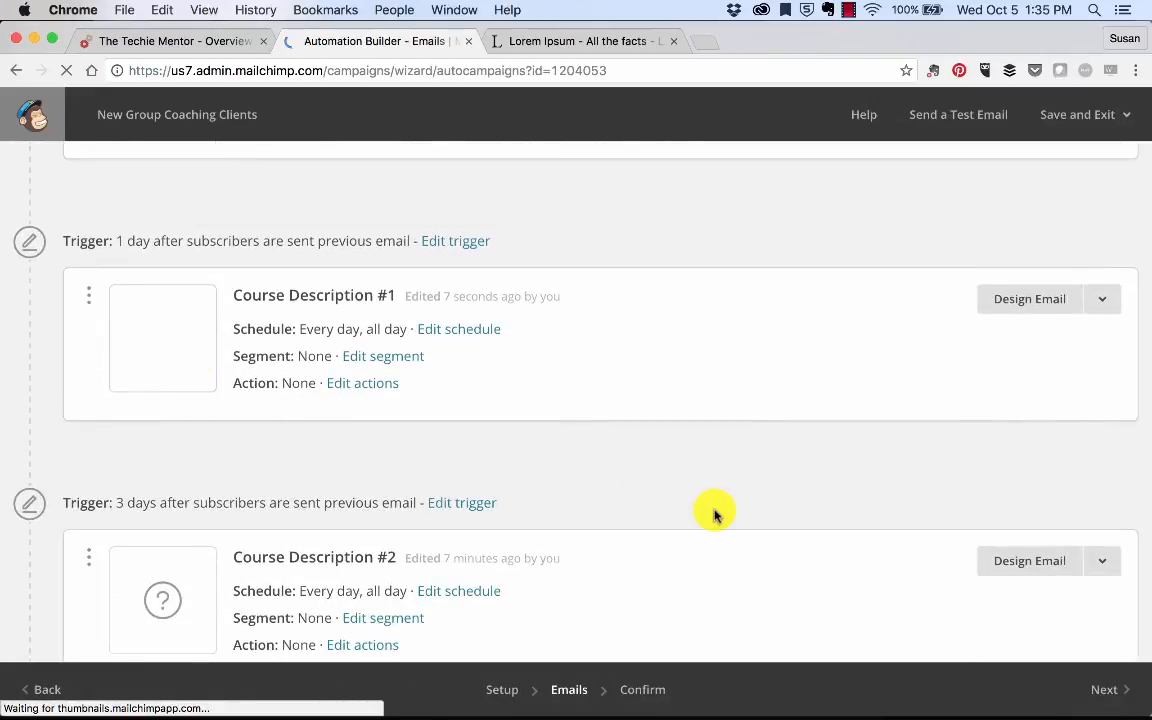
{"action": "scroll", "coordinate": [714, 514], "scroll_direction": "down", "scroll_amount": 7}
{"action": "scroll", "coordinate": [714, 514], "scroll_direction": "up", "scroll_amount": 6}
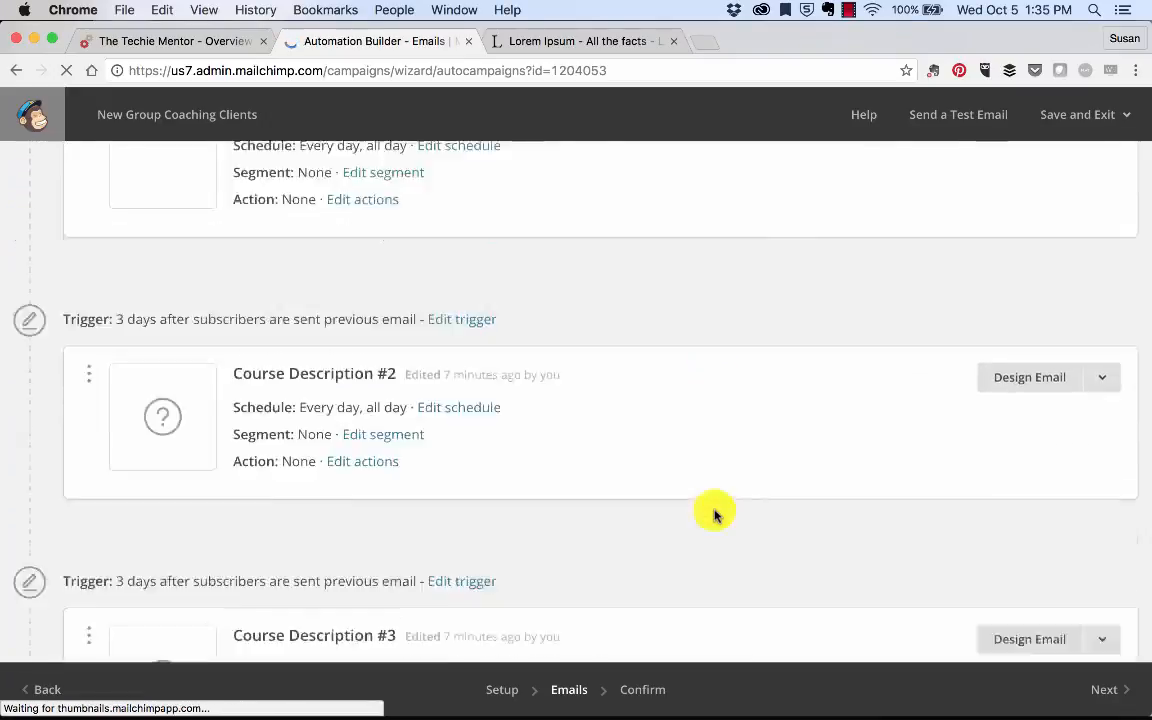
{"action": "scroll", "coordinate": [714, 514], "scroll_direction": "up", "scroll_amount": 6}
{"action": "scroll", "coordinate": [714, 514], "scroll_direction": "down", "scroll_amount": 14}
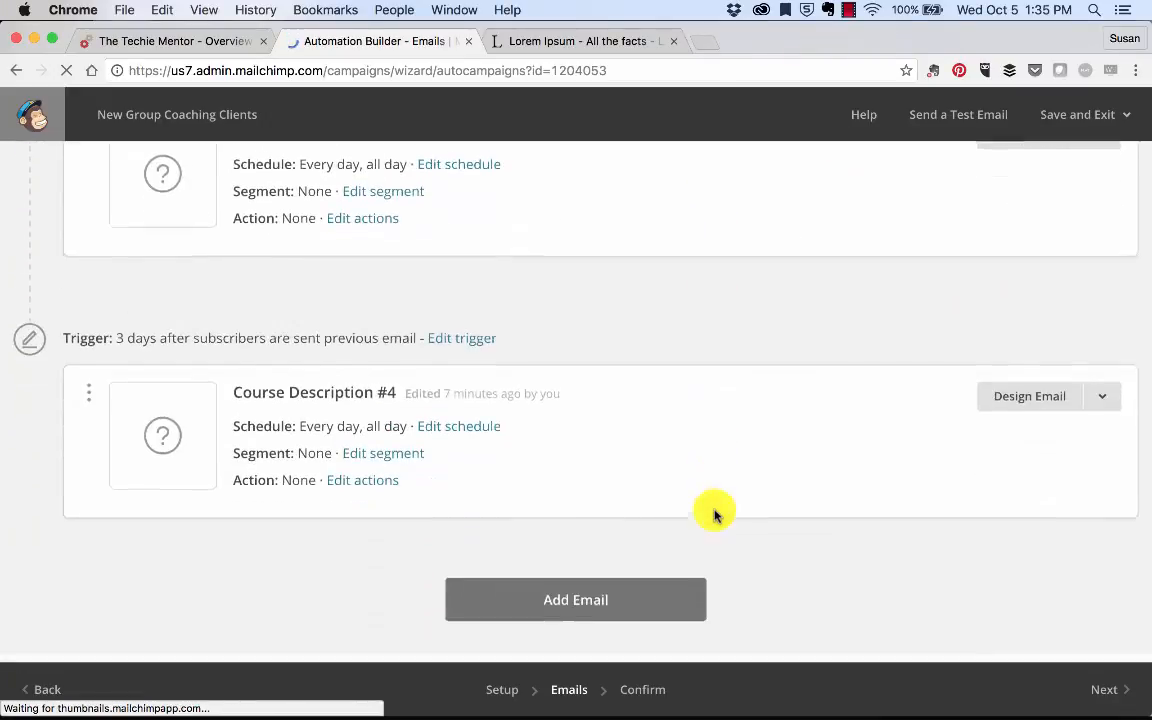
{"action": "scroll", "coordinate": [714, 514], "scroll_direction": "down", "scroll_amount": 3}
{"action": "left_click", "coordinate": [1103, 278]}
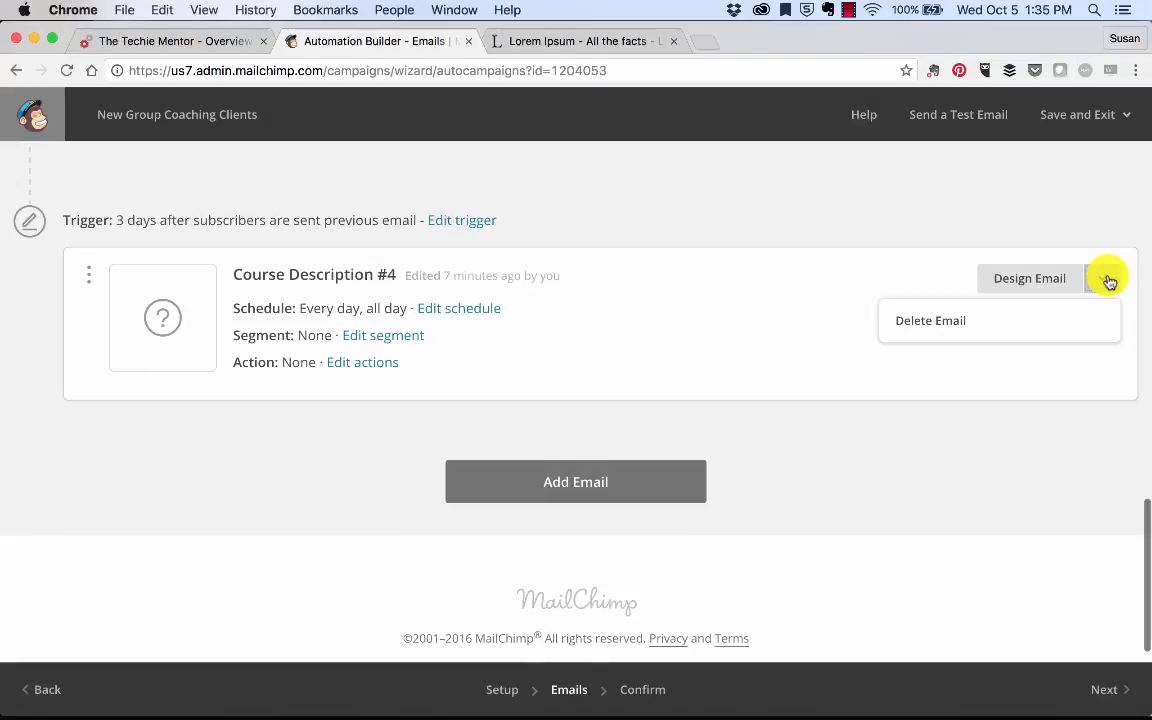
{"action": "left_click", "coordinate": [955, 312]}
{"action": "type", "text": "DELETE"}
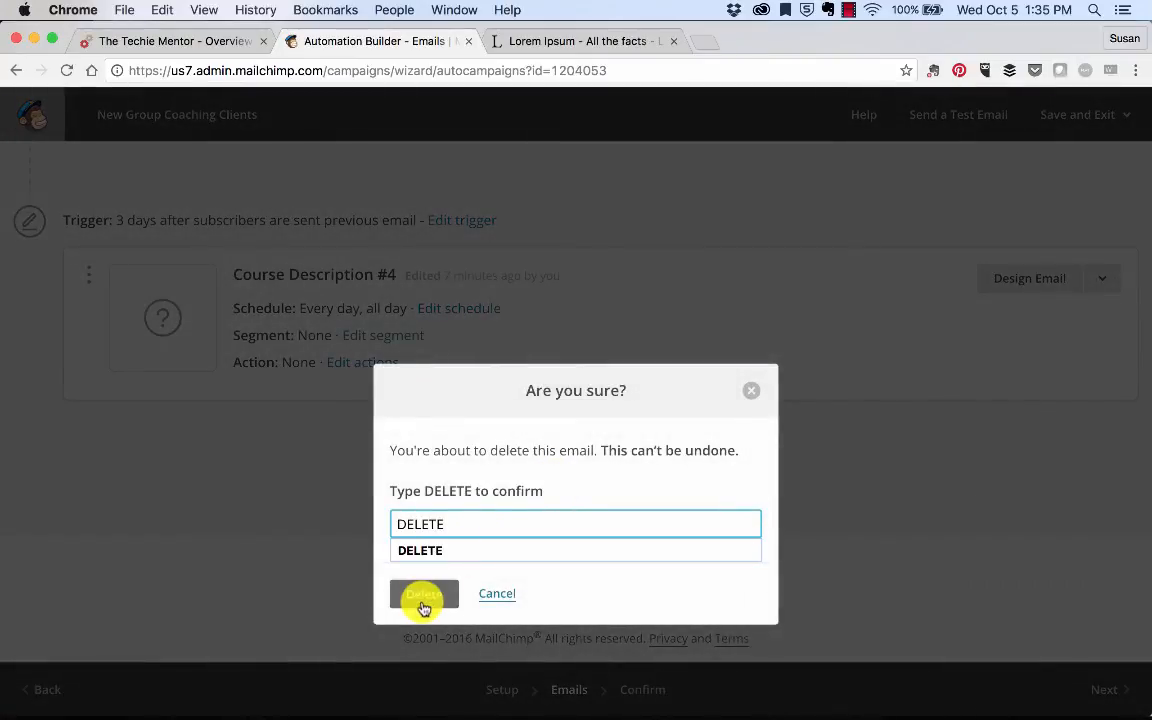
{"action": "left_click", "coordinate": [424, 600]}
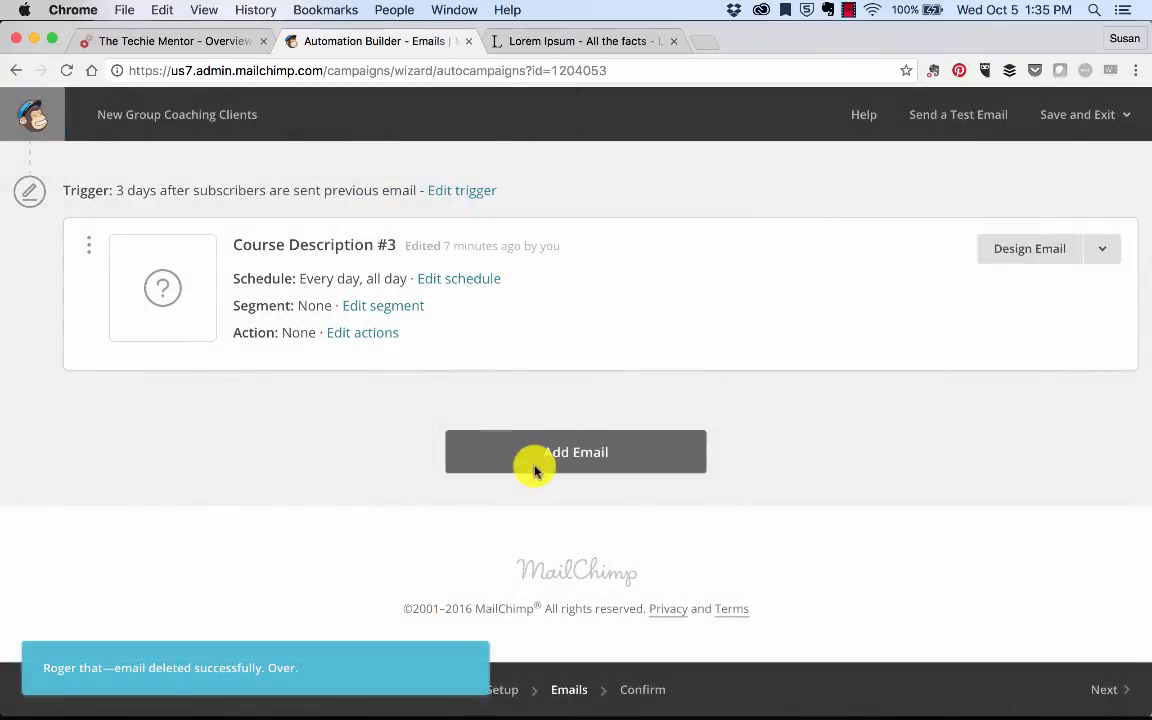
Step: Add a new email to the workflow, then delete the resulting Automation Email #5
{"action": "left_click", "coordinate": [534, 471]}
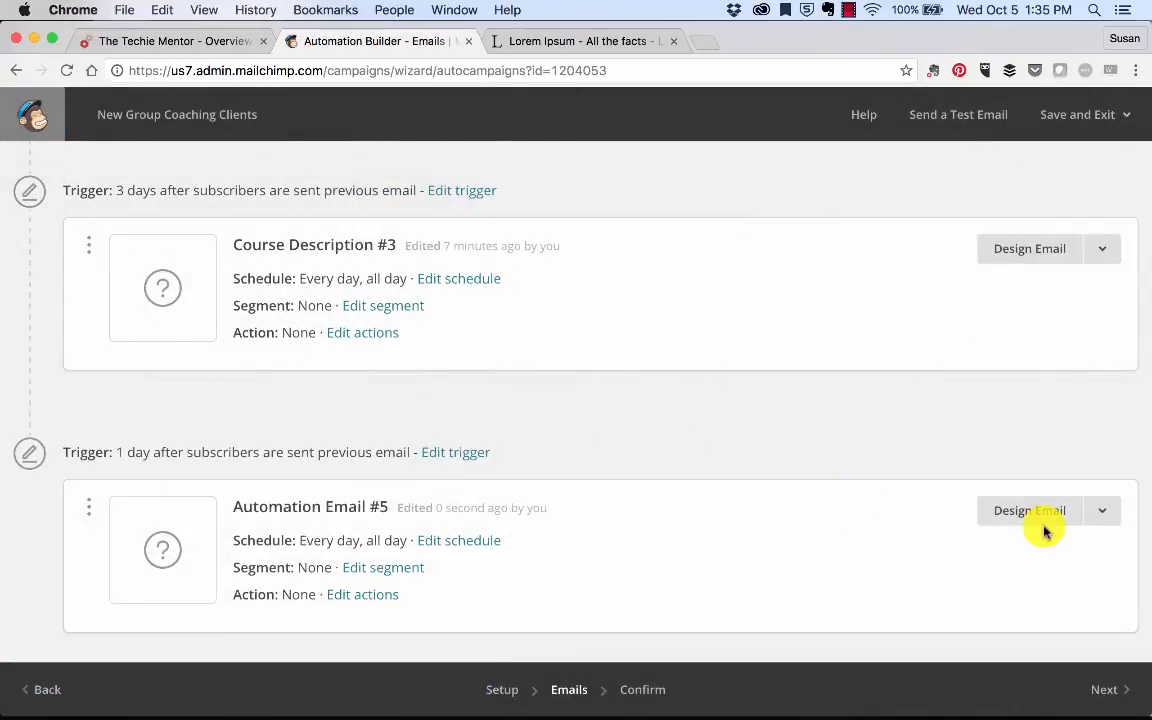
{"action": "left_click", "coordinate": [1101, 511]}
{"action": "left_click", "coordinate": [949, 555]}
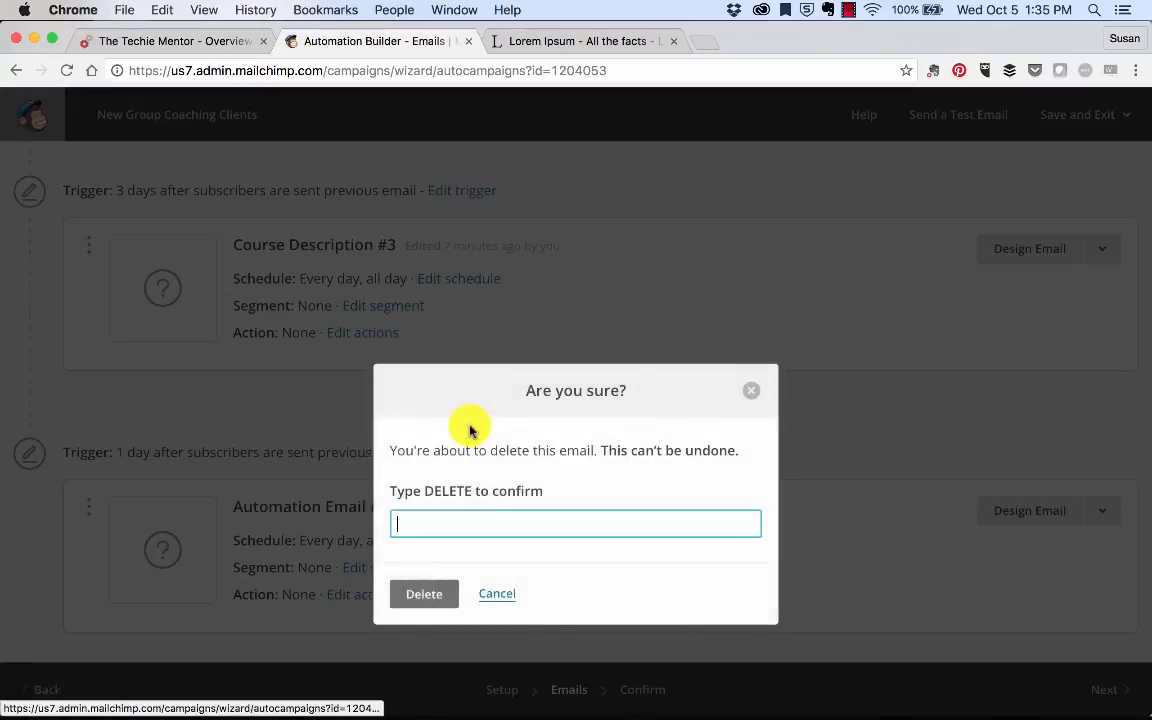
{"action": "type", "text": "DELETE"}
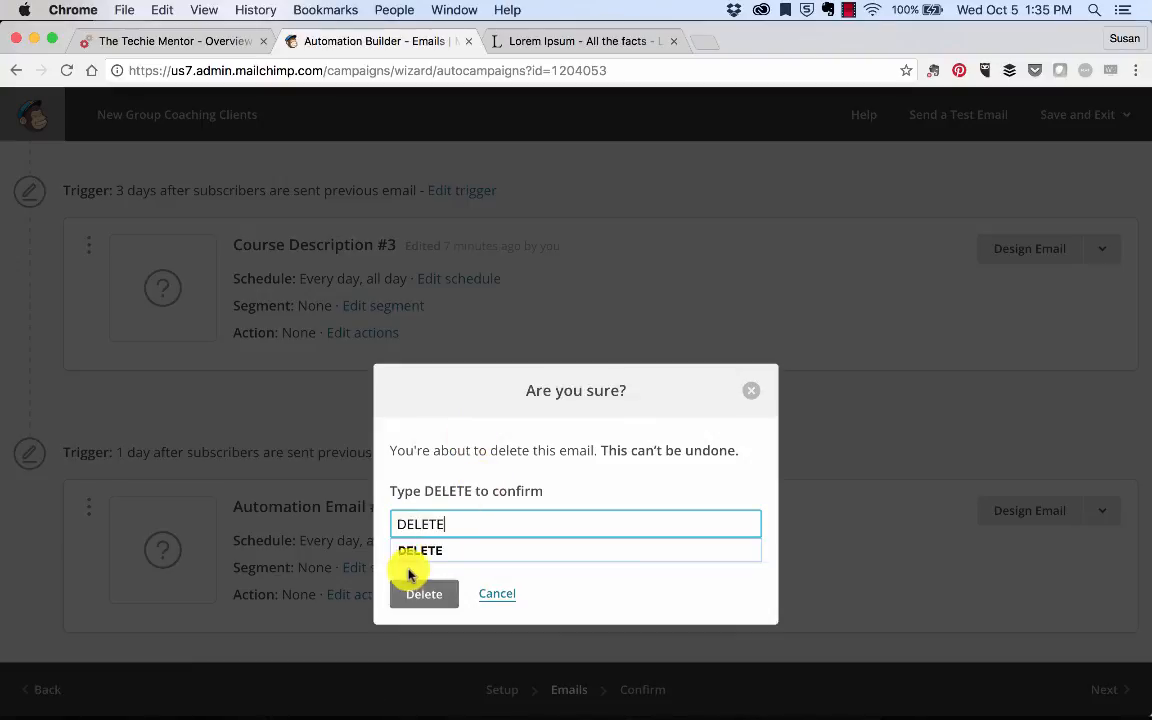
{"action": "left_click", "coordinate": [419, 592]}
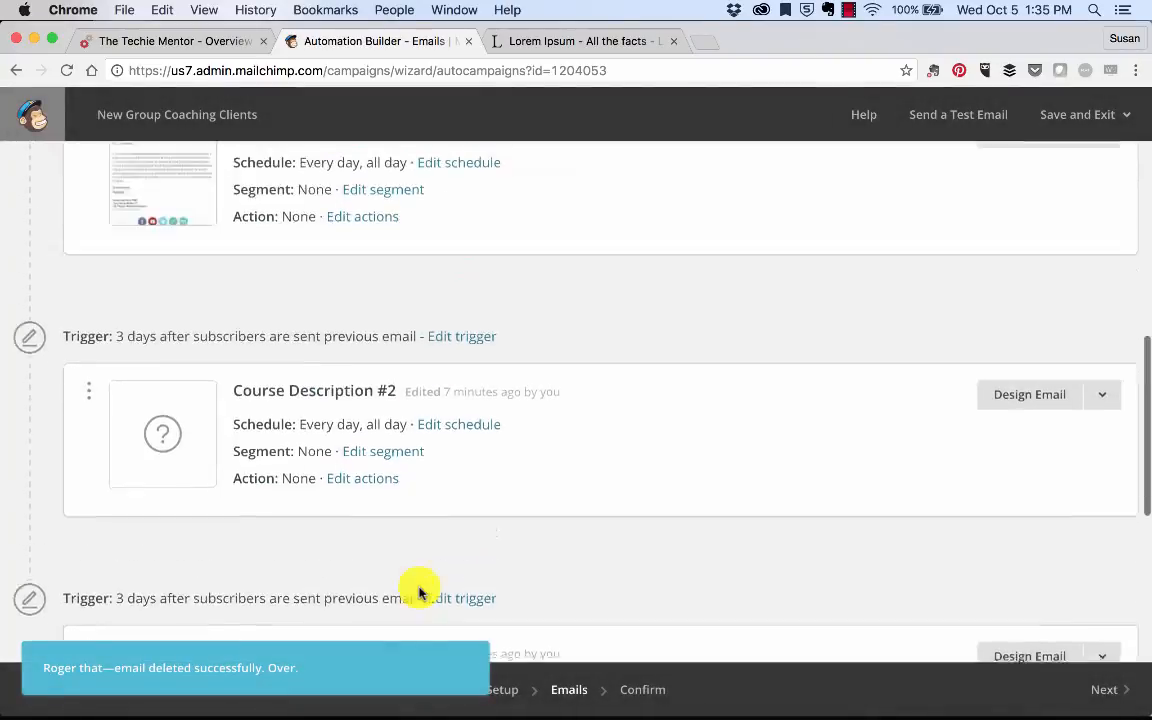
{"action": "scroll", "coordinate": [419, 592], "scroll_direction": "down", "scroll_amount": 5}
{"action": "left_click", "coordinate": [1052, 343]}
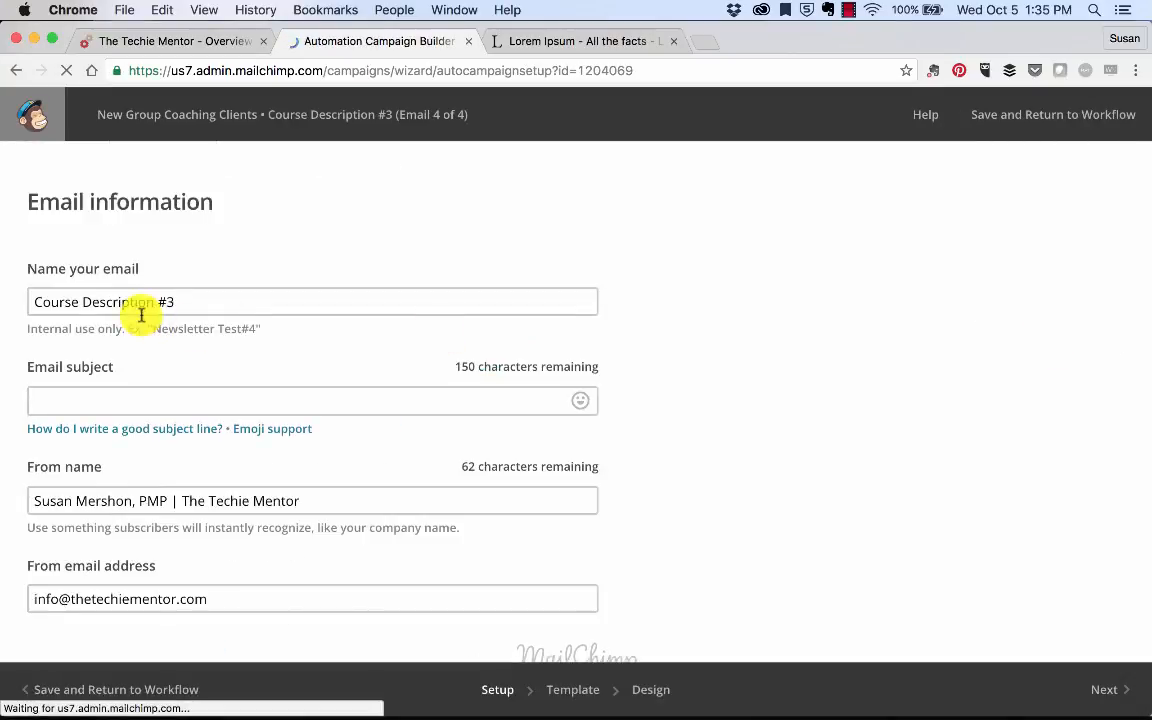
Step: Copy the name Course Description #3 into the email subject field
{"action": "left_click", "coordinate": [185, 301]}
{"action": "key", "text": "super+a"}
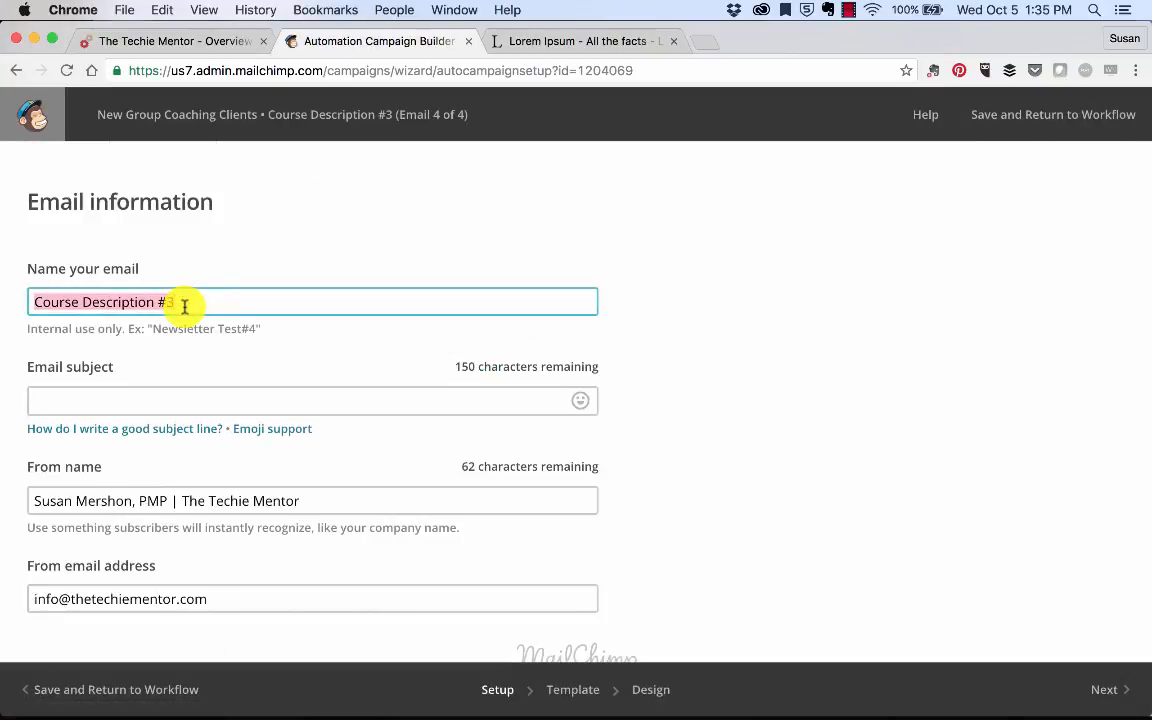
{"action": "key", "text": "super+c"}
{"action": "left_click", "coordinate": [192, 399]}
{"action": "key", "text": "super+v"}
Step: Apply the Updated TM Broadcast saved template and remove its sample placeholder text block
{"action": "scroll", "coordinate": [135, 401], "scroll_direction": "down", "scroll_amount": 2}
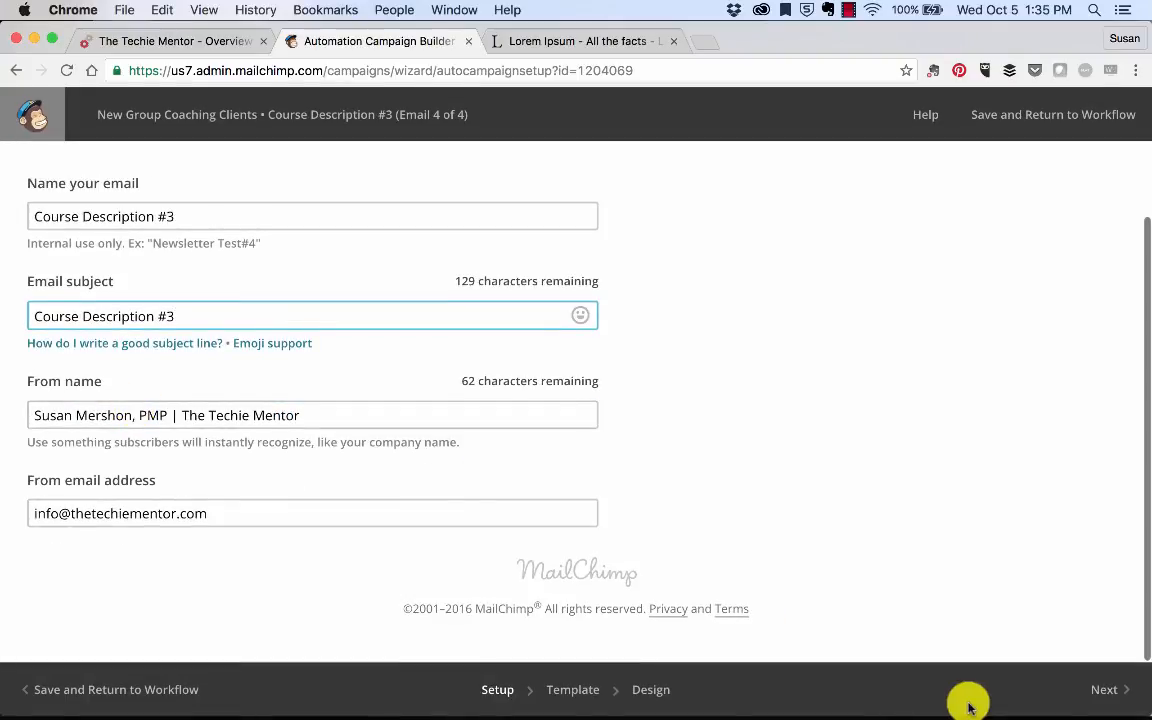
{"action": "left_click", "coordinate": [1098, 692]}
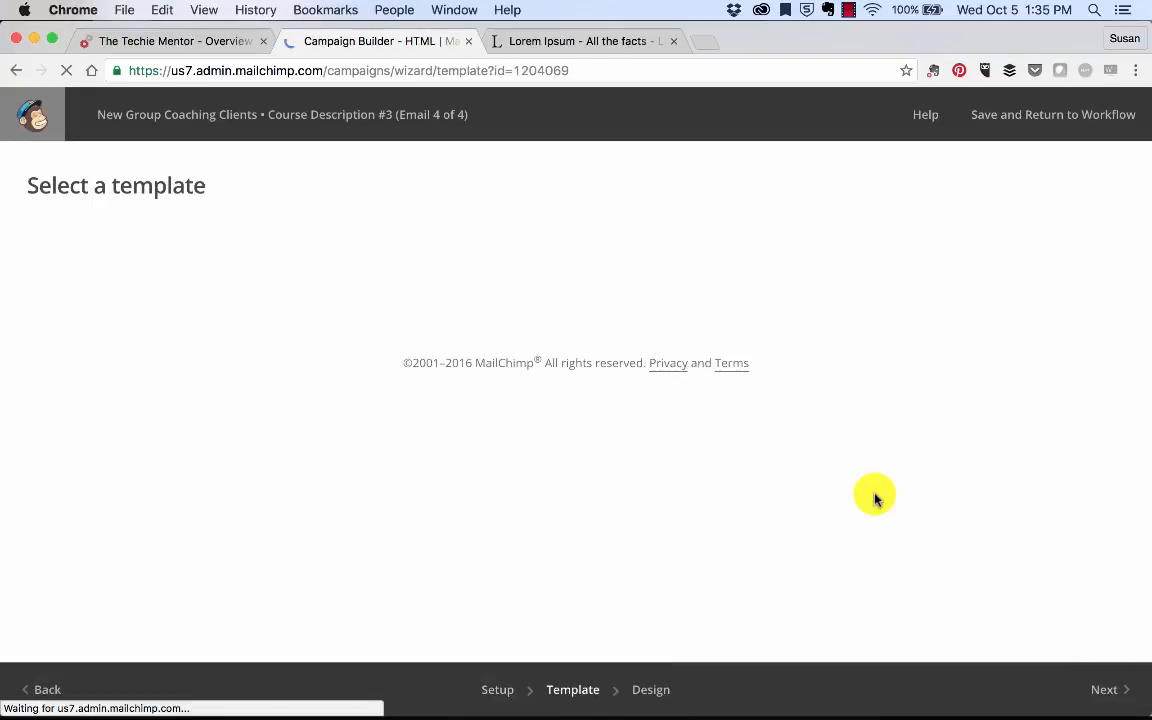
{"action": "left_click", "coordinate": [120, 265]}
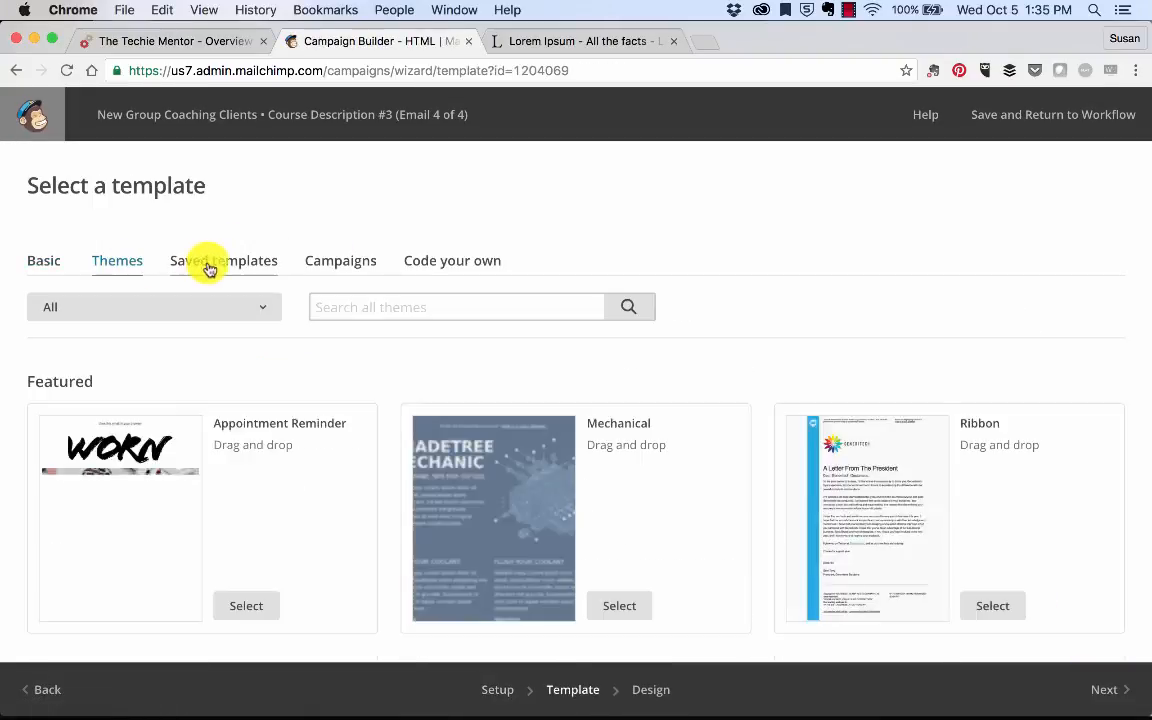
{"action": "left_click", "coordinate": [224, 263]}
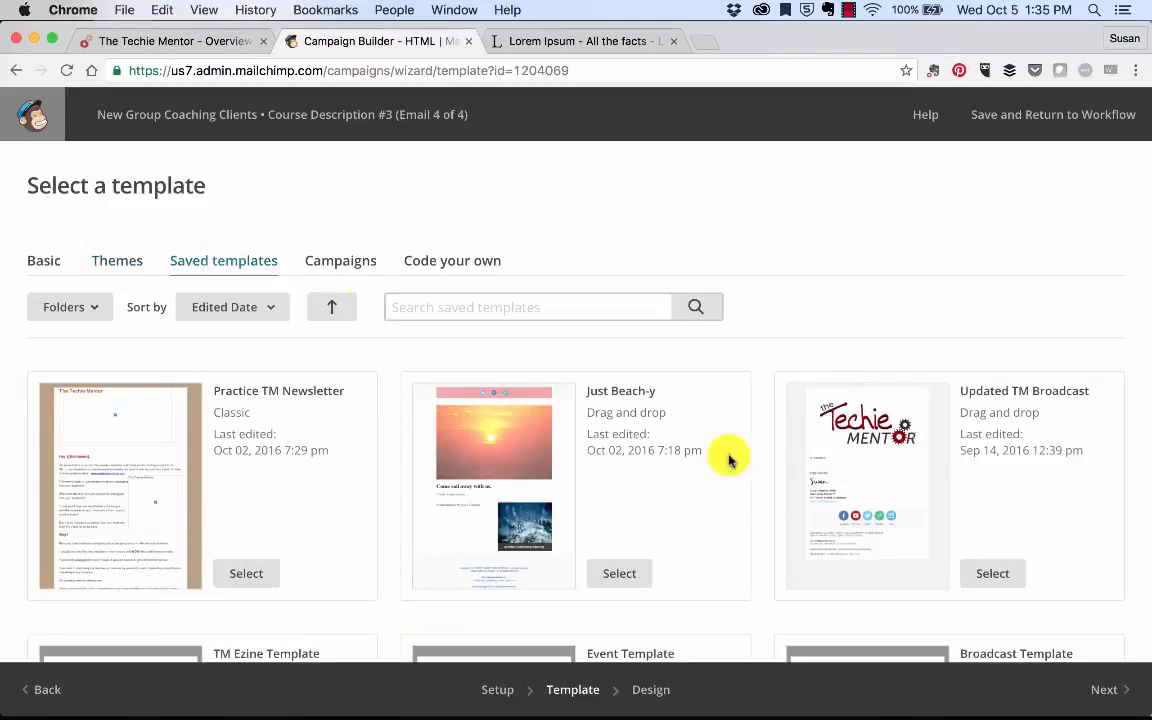
{"action": "left_click", "coordinate": [1015, 575]}
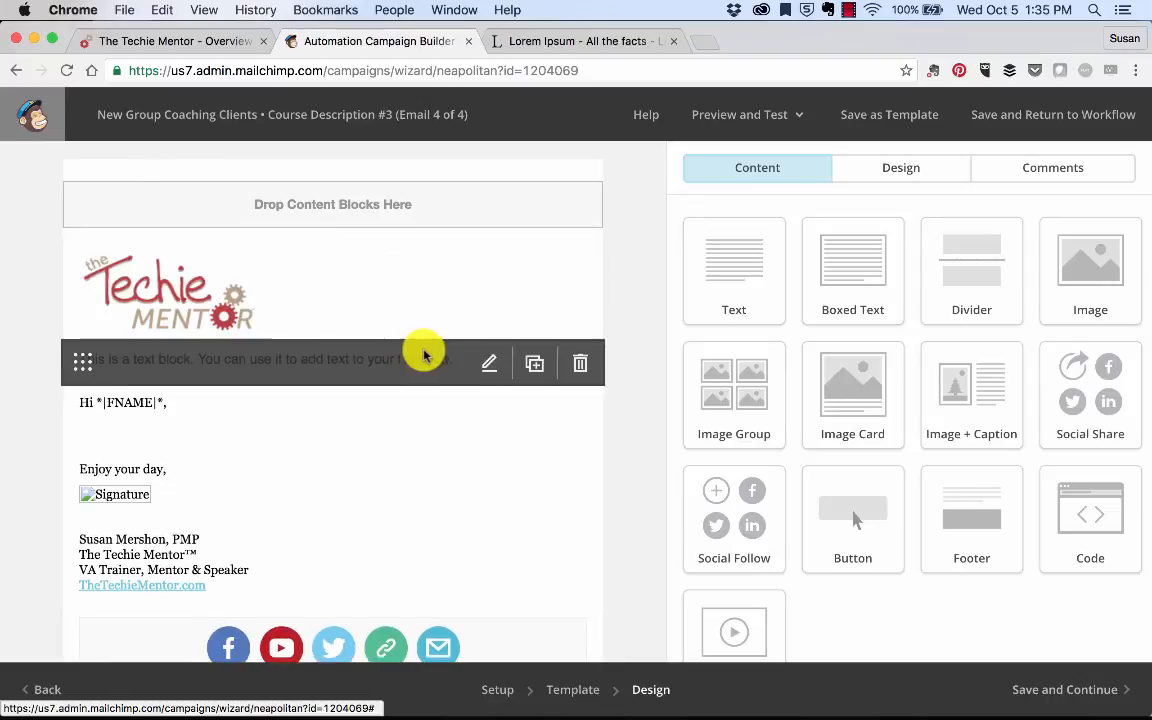
{"action": "left_click", "coordinate": [580, 363]}
Step: Confirm removing the placeholder block, then paste a lipsum.com paragraph into the greeting block and save
{"action": "left_click", "coordinate": [386, 481]}
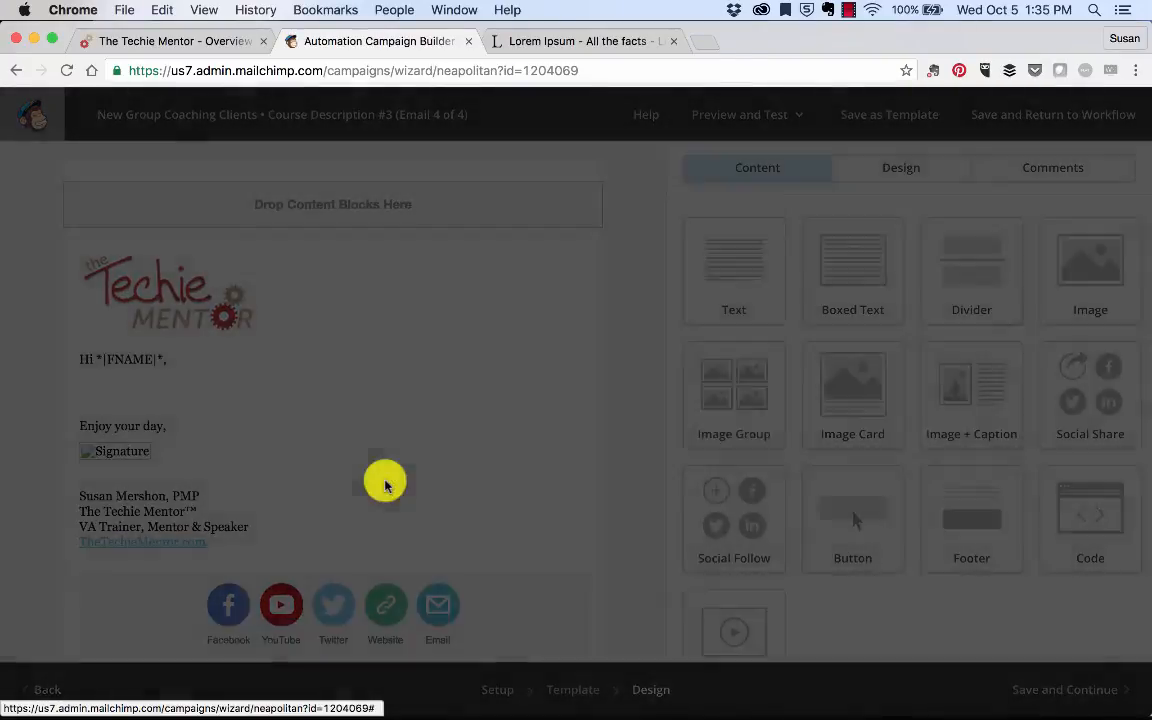
{"action": "left_click", "coordinate": [275, 400]}
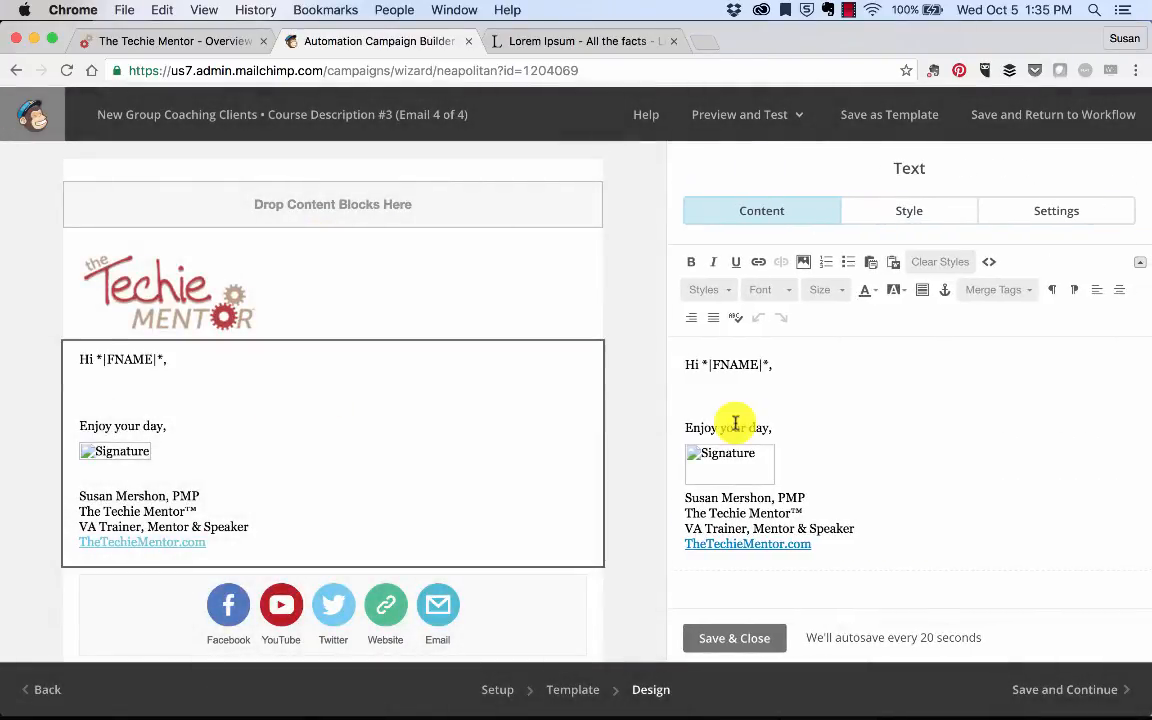
{"action": "key", "text": "super+v"}
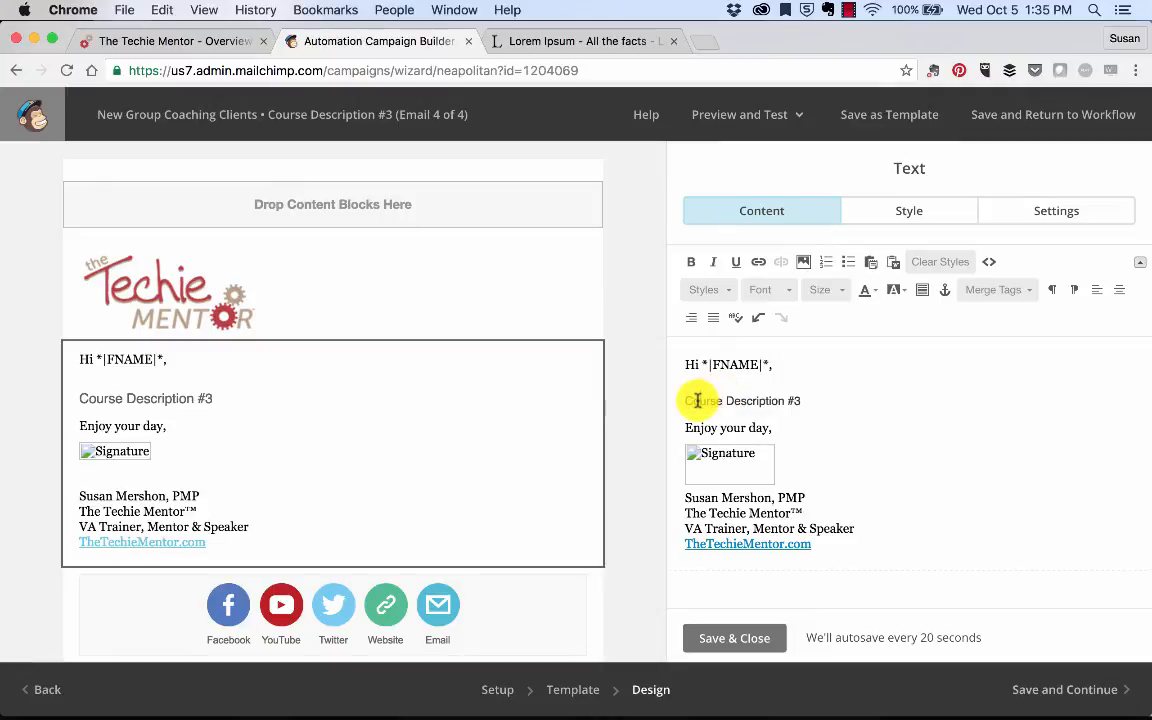
{"action": "left_click", "coordinate": [586, 40]}
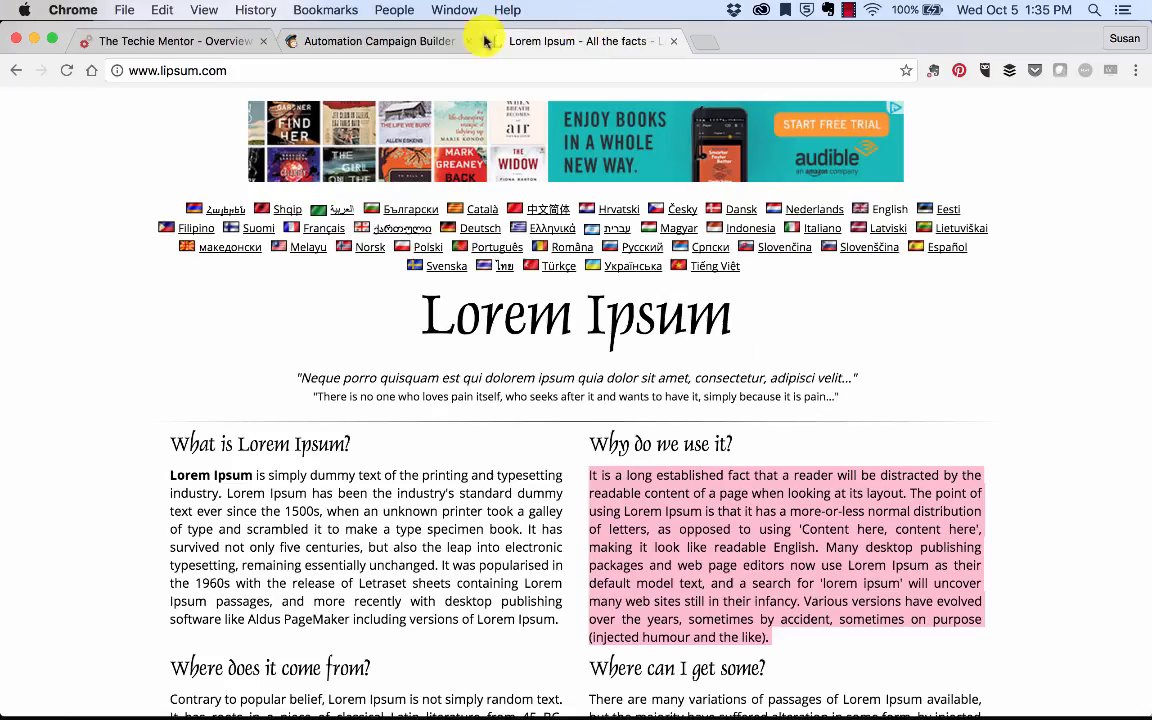
{"action": "left_click", "coordinate": [484, 41]}
{"action": "key", "text": "super+v"}
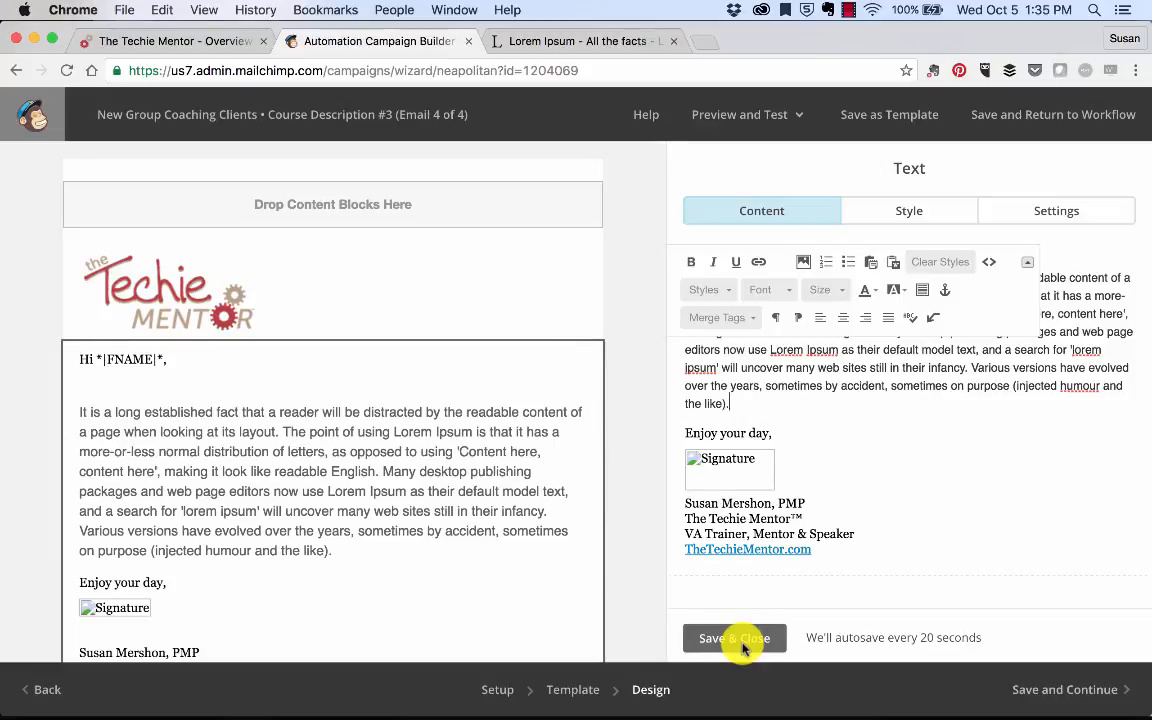
{"action": "left_click", "coordinate": [743, 640]}
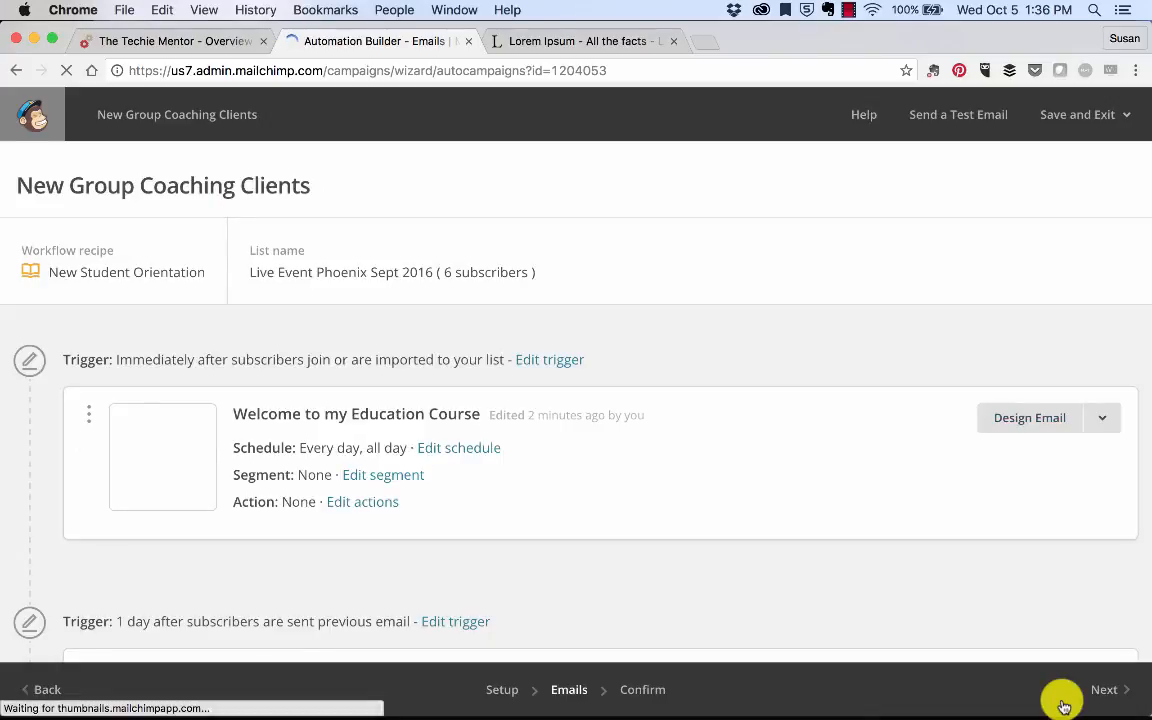
Step: Scroll the workflow overview and begin designing Course Description #2
{"action": "scroll", "coordinate": [795, 563], "scroll_direction": "down", "scroll_amount": 10}
{"action": "scroll", "coordinate": [795, 563], "scroll_direction": "up", "scroll_amount": 3}
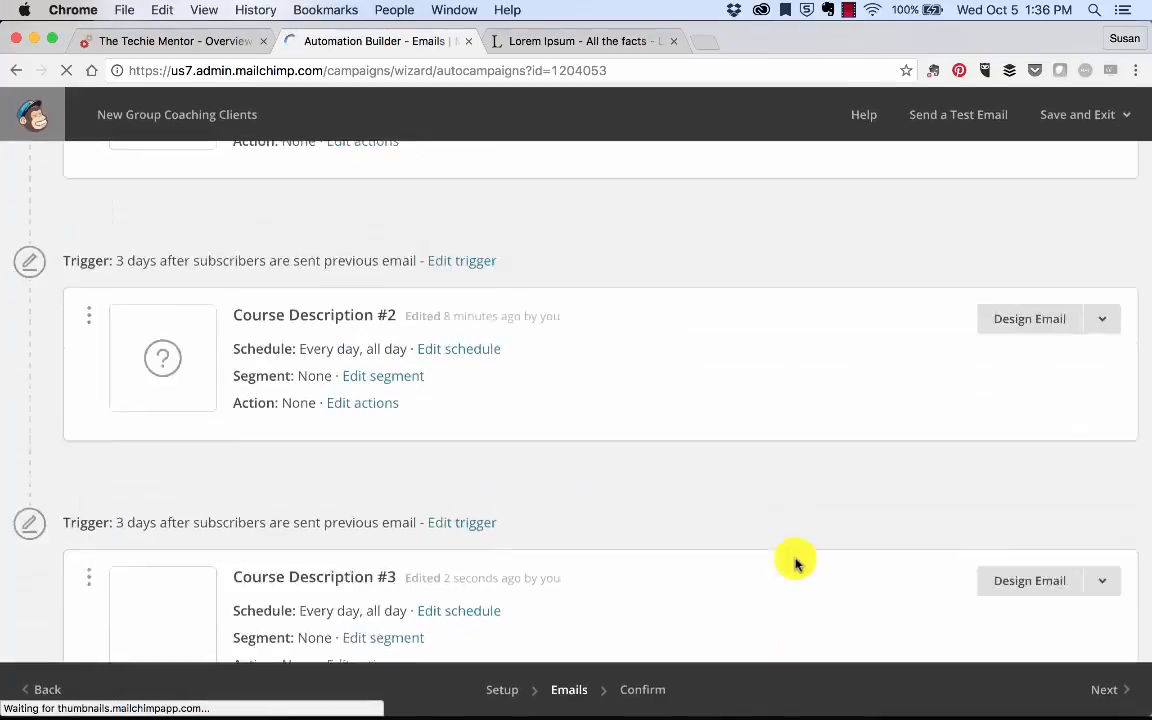
{"action": "scroll", "coordinate": [795, 563], "scroll_direction": "up", "scroll_amount": 6}
{"action": "scroll", "coordinate": [795, 563], "scroll_direction": "down", "scroll_amount": 7}
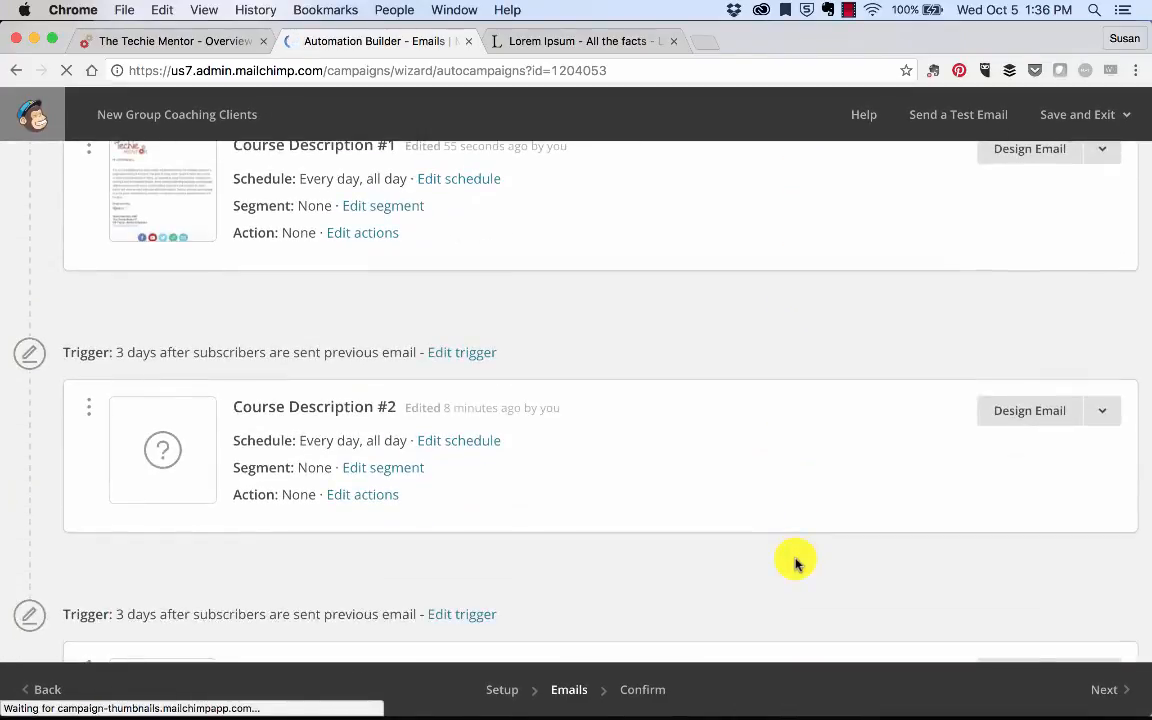
{"action": "scroll", "coordinate": [795, 563], "scroll_direction": "down", "scroll_amount": 3}
{"action": "scroll", "coordinate": [797, 563], "scroll_direction": "up", "scroll_amount": 4}
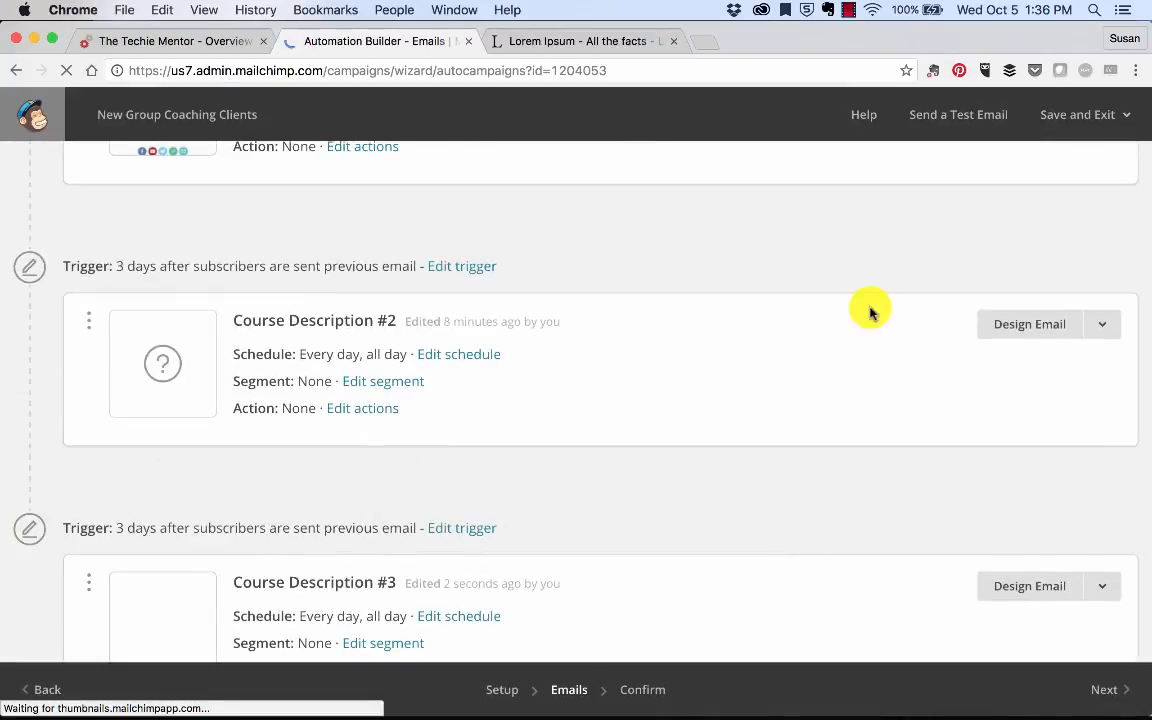
{"action": "left_click", "coordinate": [1006, 331]}
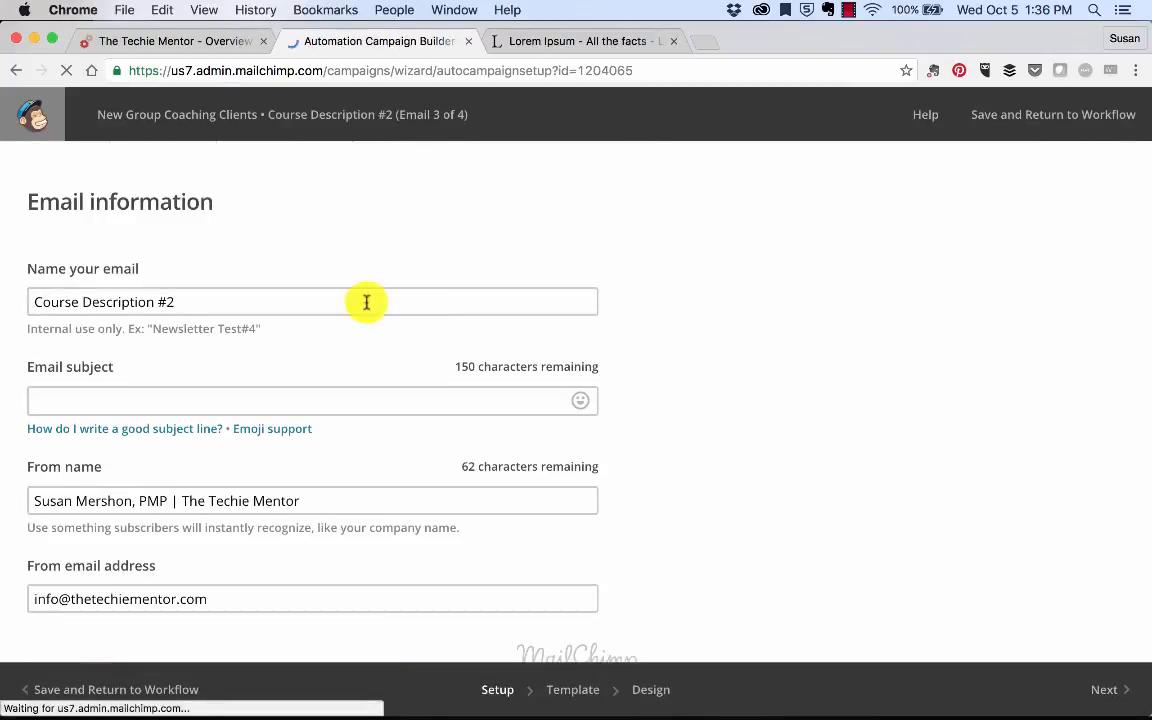
Step: Set Course Description #2's email subject to its name and continue to templates
{"action": "left_click", "coordinate": [334, 298]}
{"action": "key", "text": "super+a"}
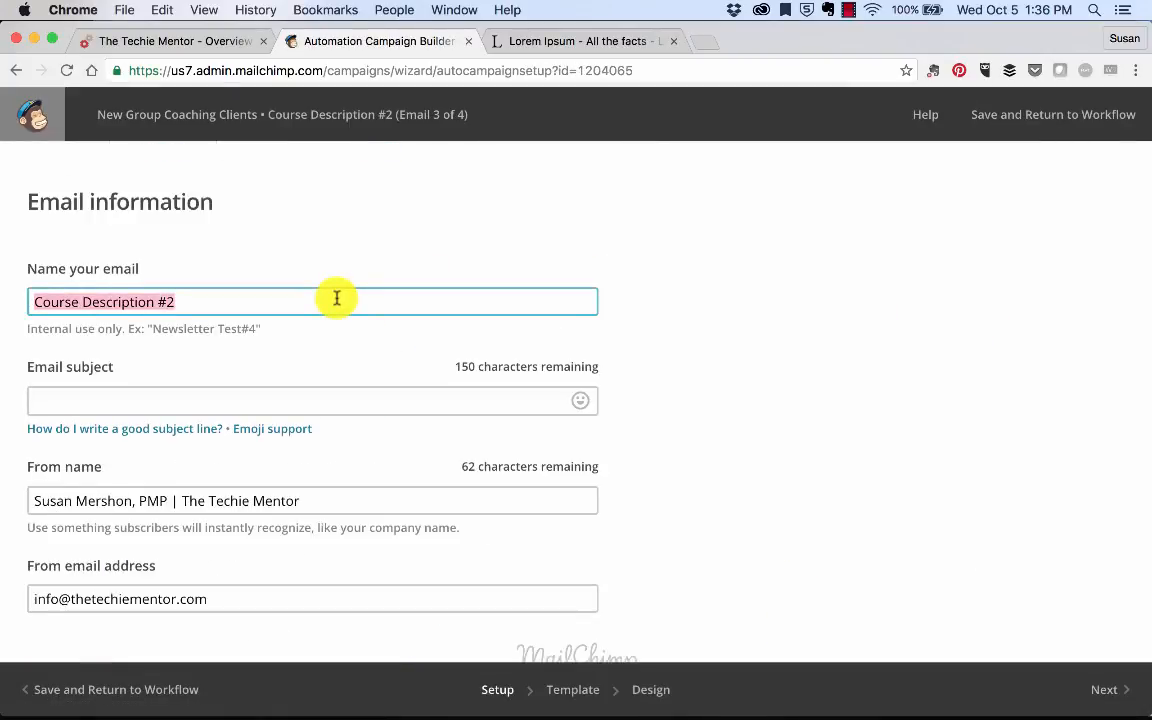
{"action": "left_click", "coordinate": [290, 399]}
{"action": "scroll", "coordinate": [905, 607], "scroll_direction": "down", "scroll_amount": 2}
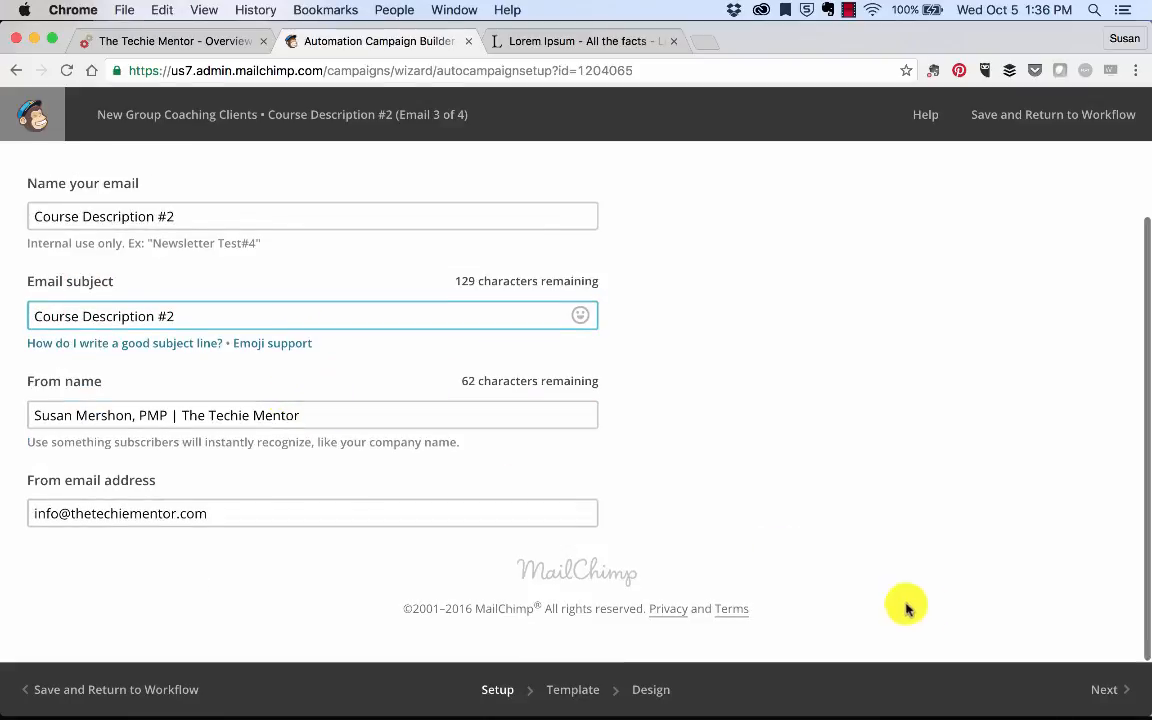
{"action": "left_click", "coordinate": [573, 689]}
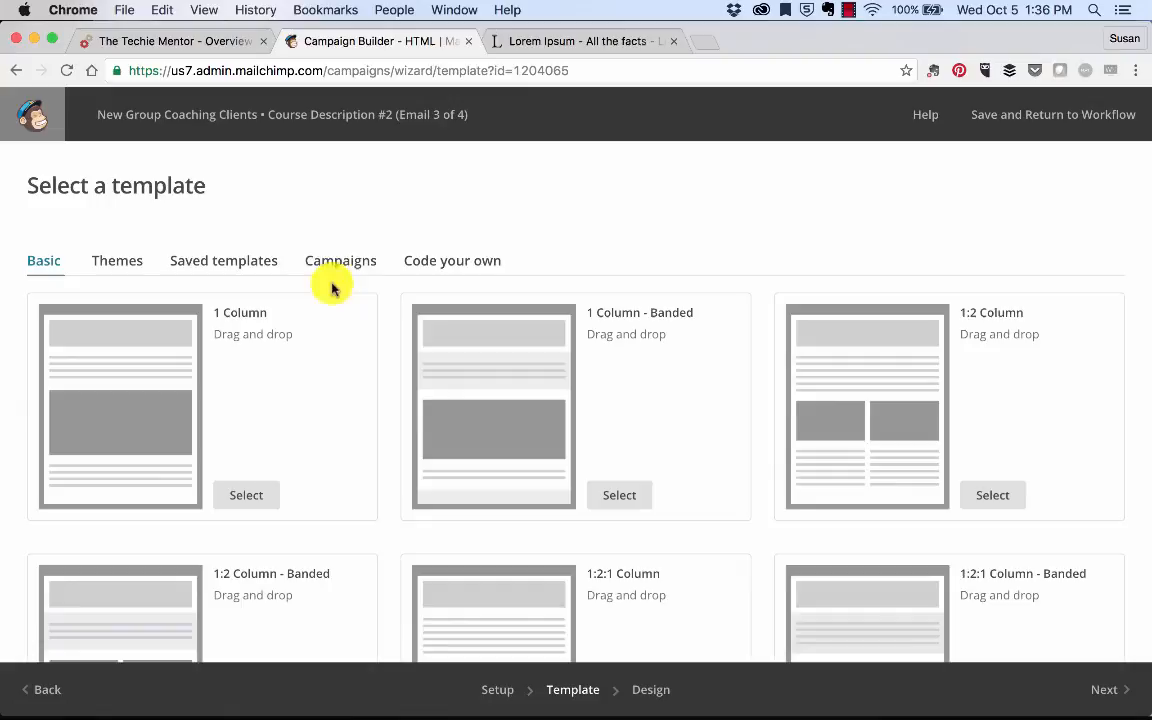
Step: Reuse the Getting Started #2 campaign design and save the email back to the workflow
{"action": "left_click", "coordinate": [231, 258]}
{"action": "left_click", "coordinate": [318, 261]}
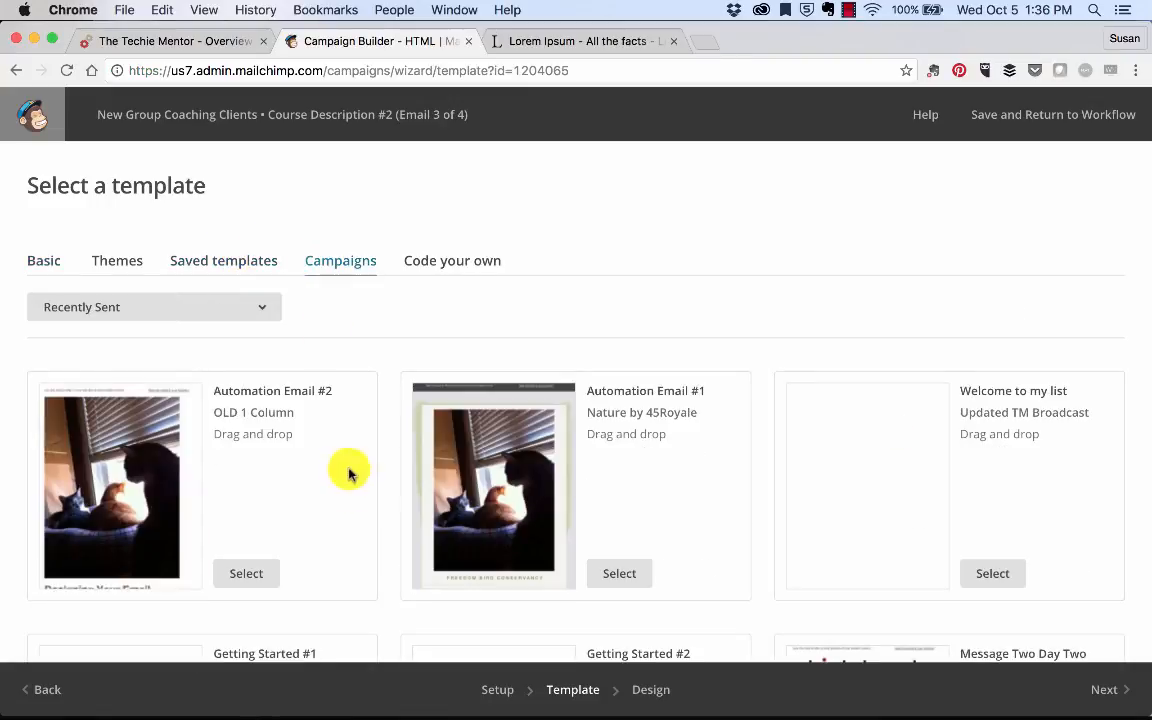
{"action": "scroll", "coordinate": [630, 540], "scroll_direction": "down", "scroll_amount": 5}
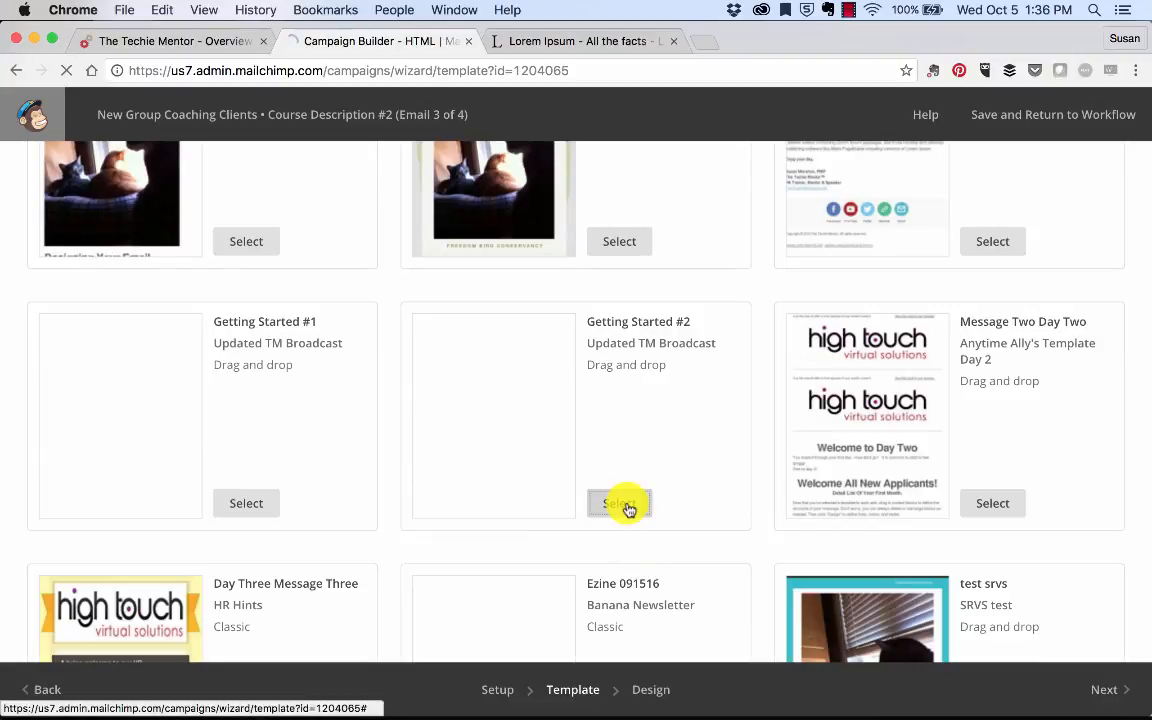
{"action": "left_click", "coordinate": [620, 503]}
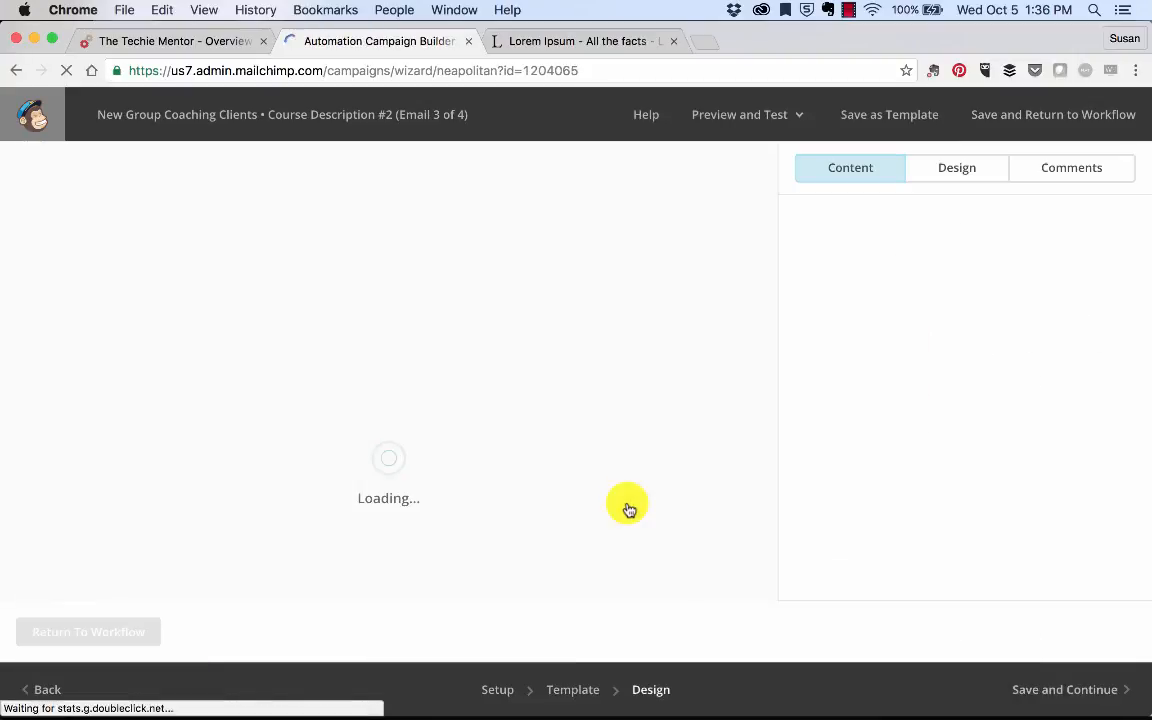
{"action": "scroll", "coordinate": [628, 509], "scroll_direction": "down", "scroll_amount": 5}
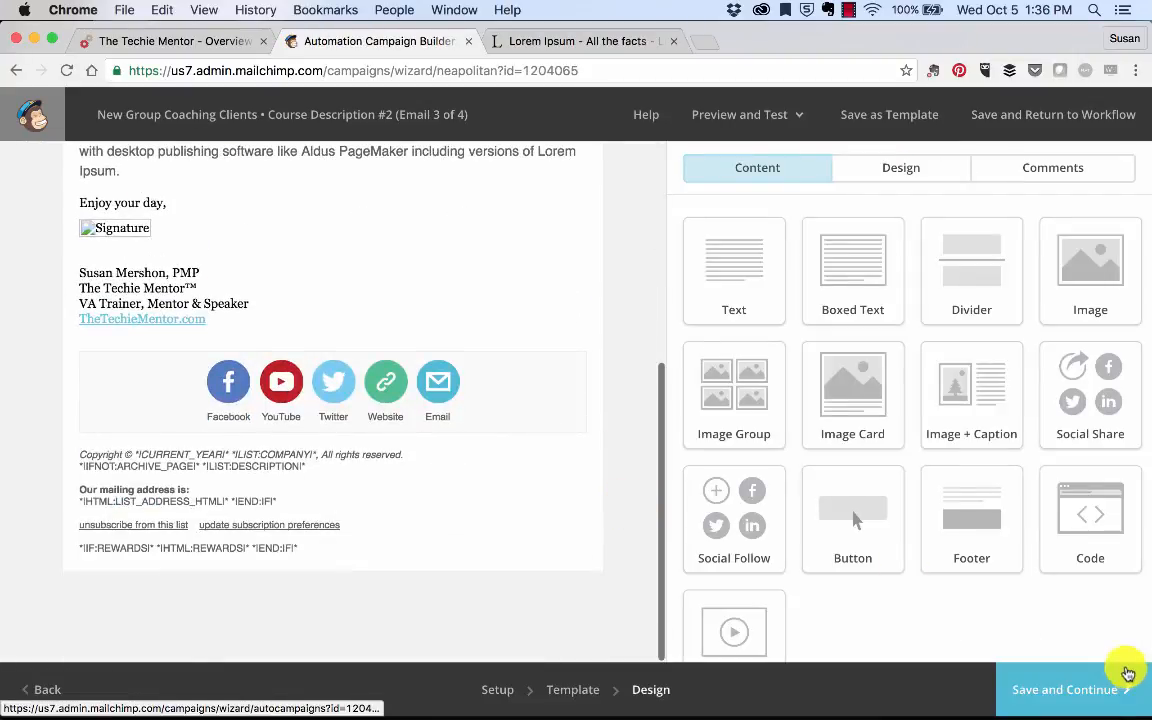
{"action": "left_click", "coordinate": [1087, 705]}
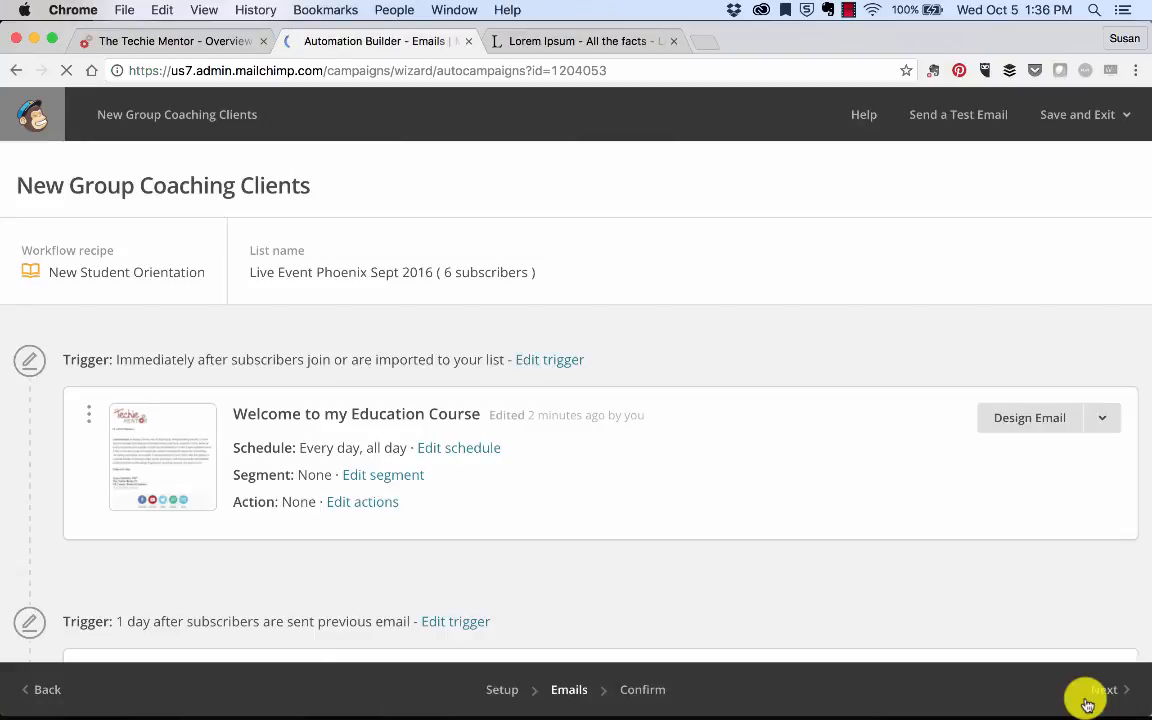
Step: Save the New Group Coaching Clients workflow using Save and Exit > Automation
{"action": "scroll", "coordinate": [958, 493], "scroll_direction": "down", "scroll_amount": 5}
{"action": "scroll", "coordinate": [958, 493], "scroll_direction": "down", "scroll_amount": 5}
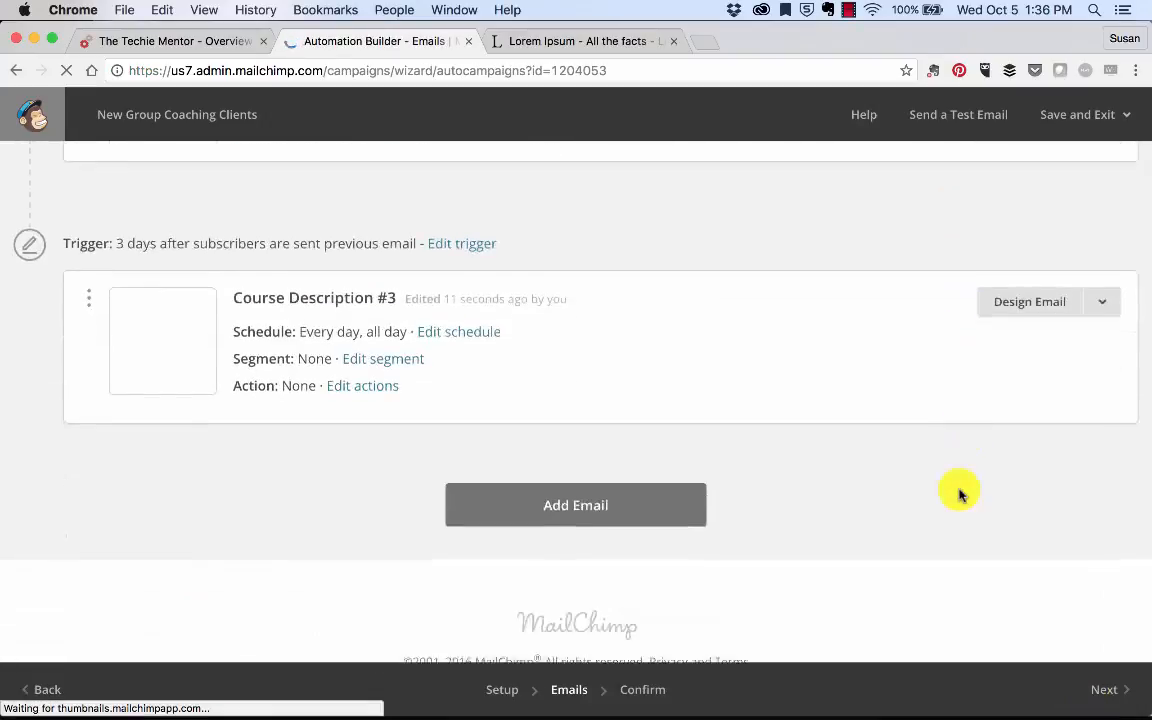
{"action": "scroll", "coordinate": [958, 493], "scroll_direction": "up", "scroll_amount": 15}
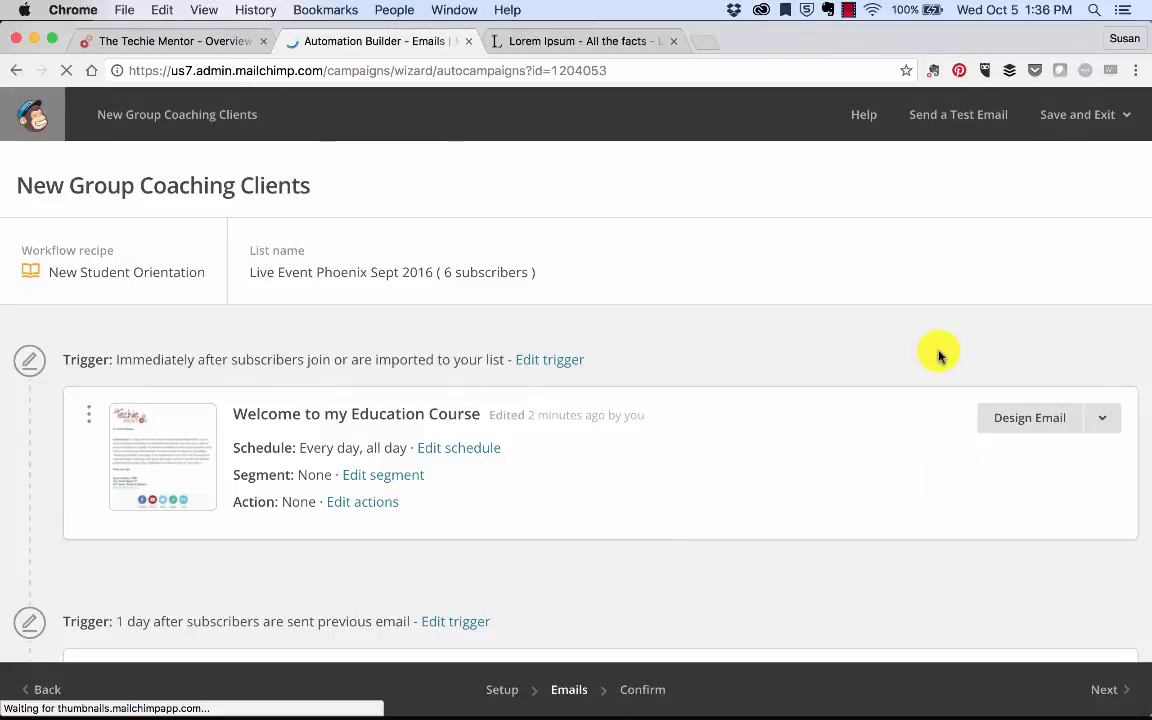
{"action": "left_click", "coordinate": [1100, 115]}
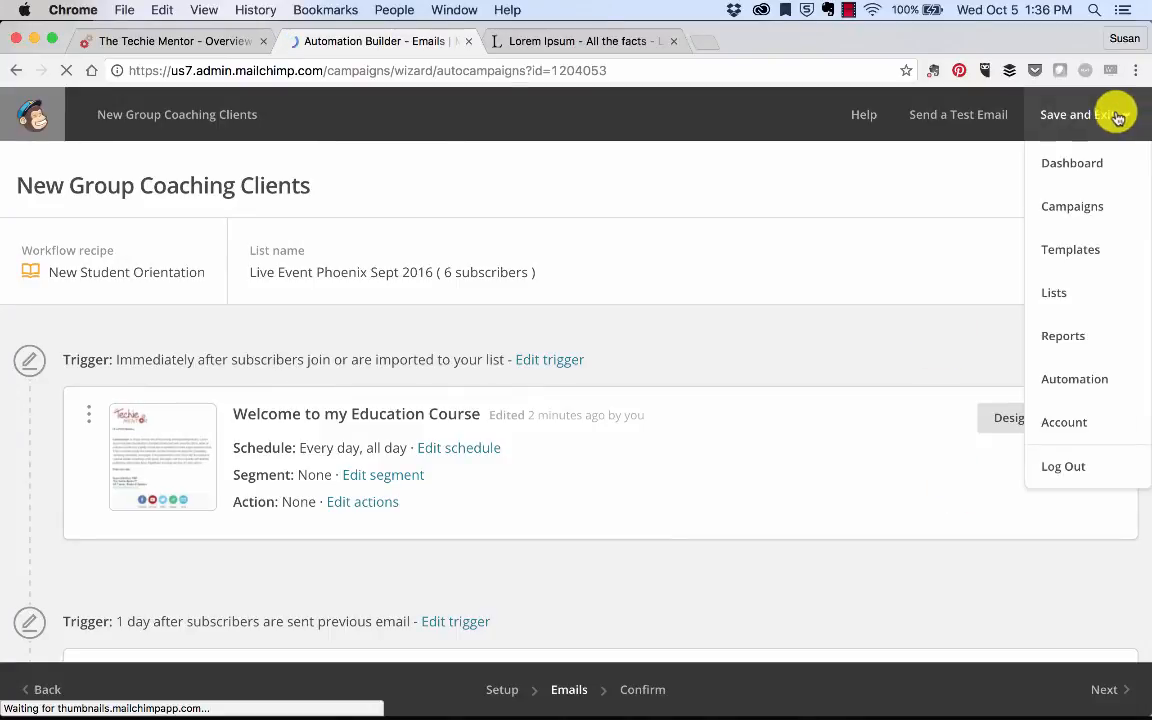
{"action": "left_click", "coordinate": [1084, 115]}
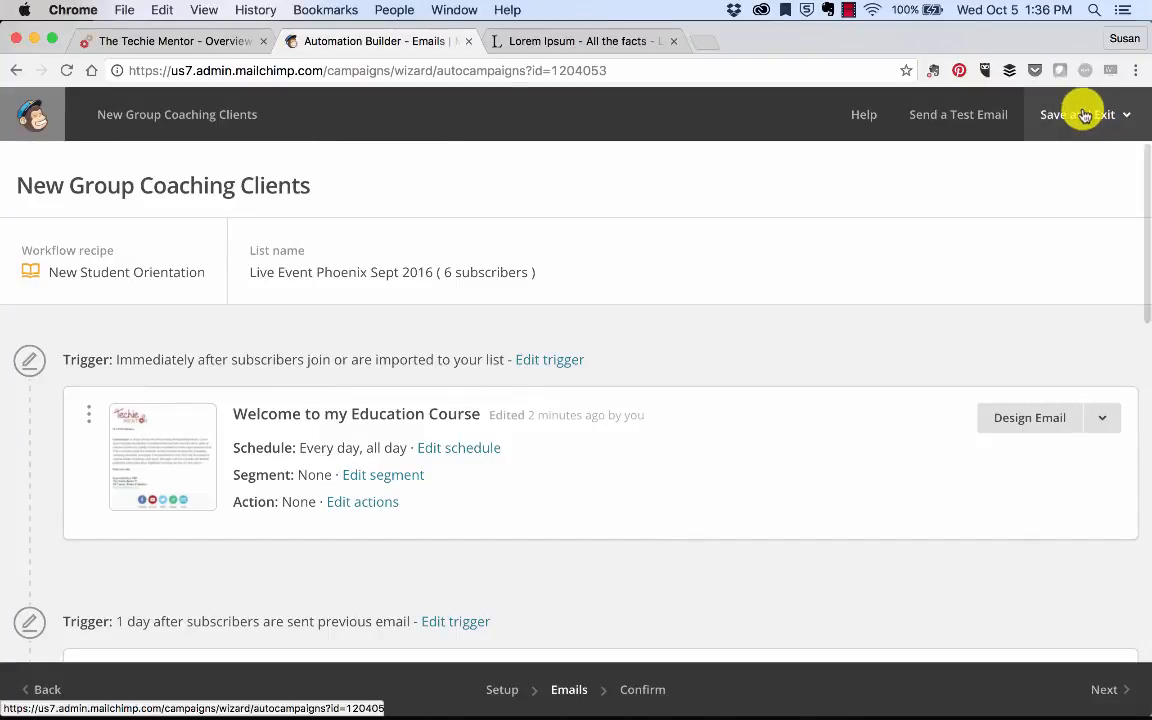
{"action": "left_click", "coordinate": [1120, 115]}
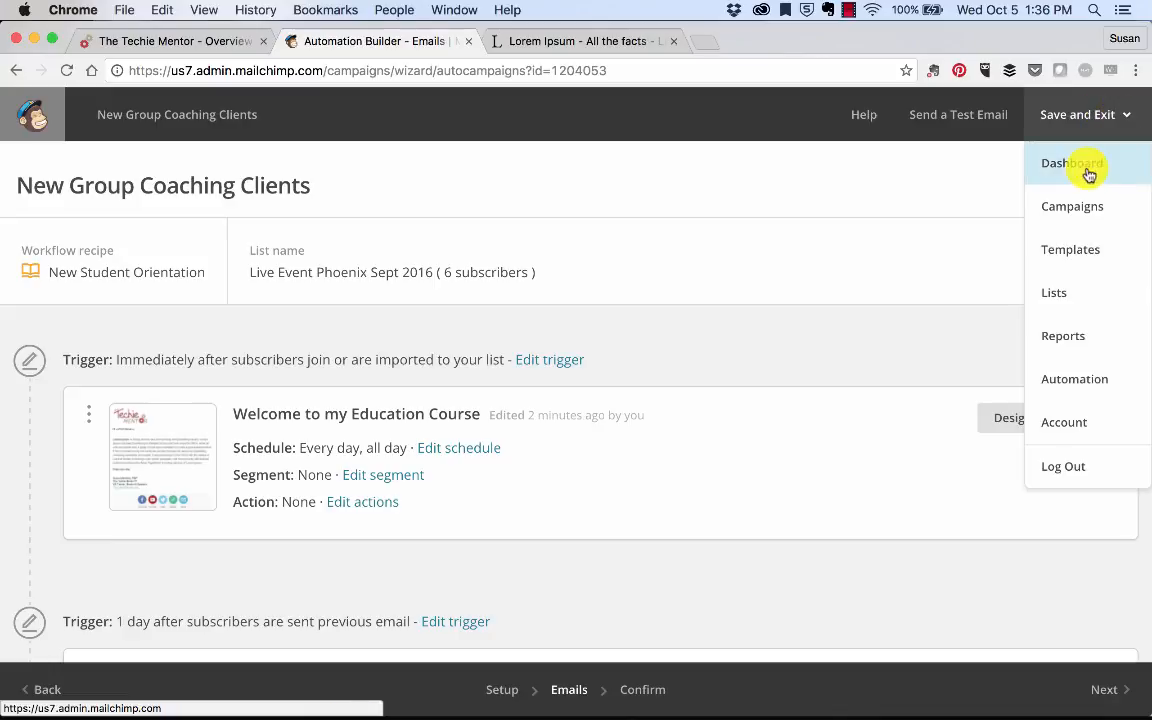
{"action": "left_click", "coordinate": [1051, 379]}
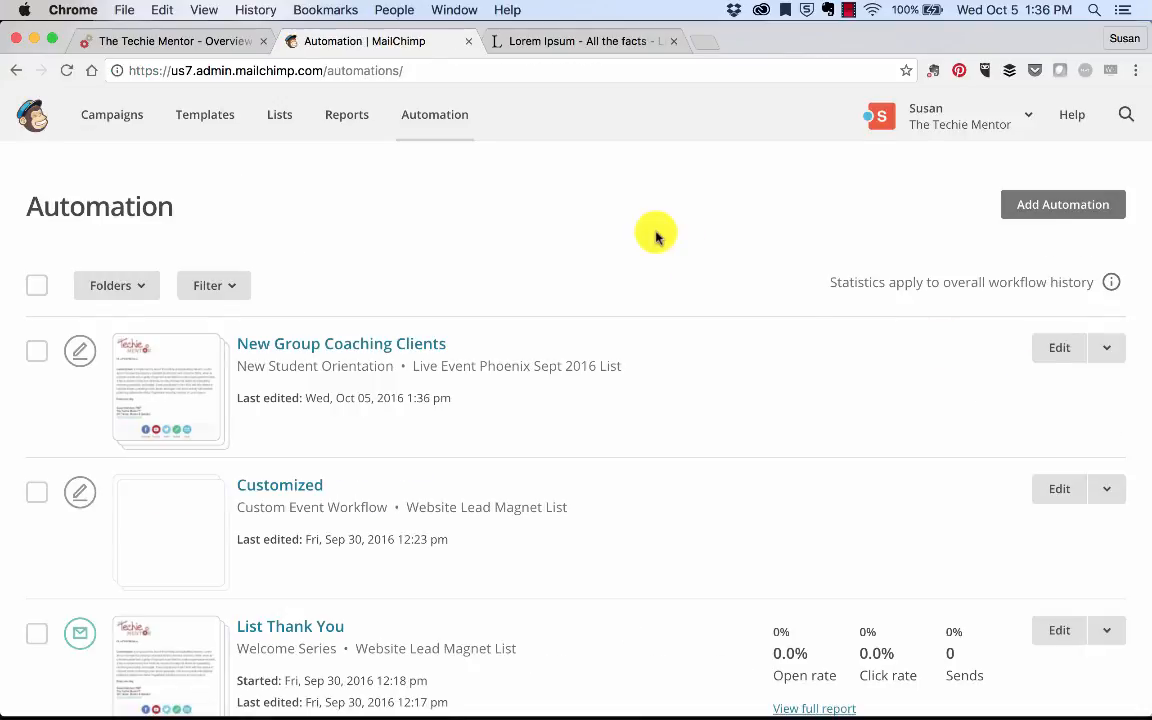
{"action": "scroll", "coordinate": [656, 237], "scroll_direction": "down", "scroll_amount": 1}
{"action": "scroll", "coordinate": [656, 237], "scroll_direction": "up", "scroll_amount": 1}
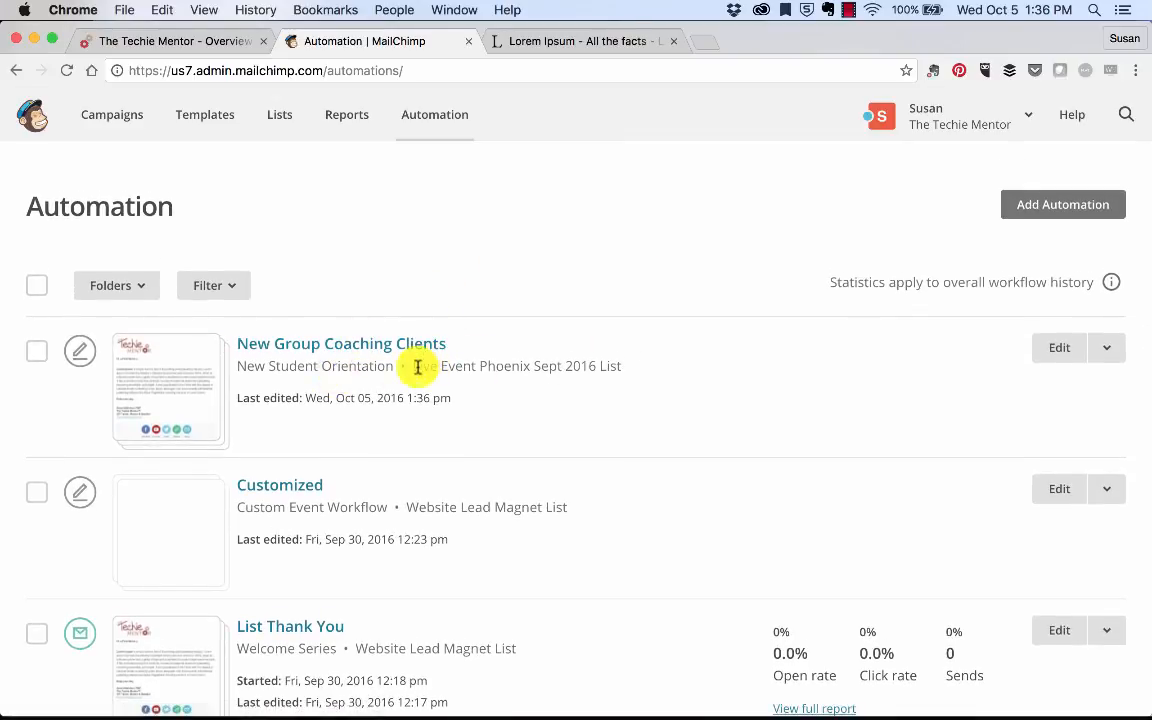
{"action": "left_click_drag", "start_coordinate": [241, 365], "coordinate": [380, 362]}
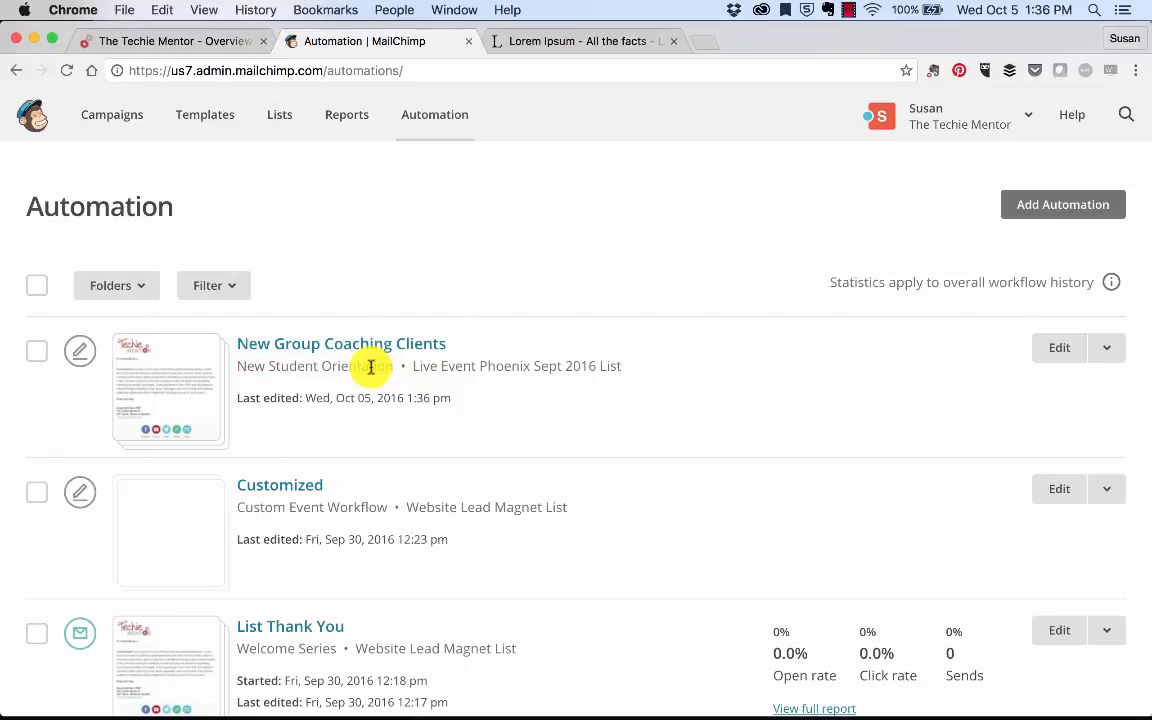
{"action": "left_click_drag", "start_coordinate": [412, 367], "coordinate": [635, 362]}
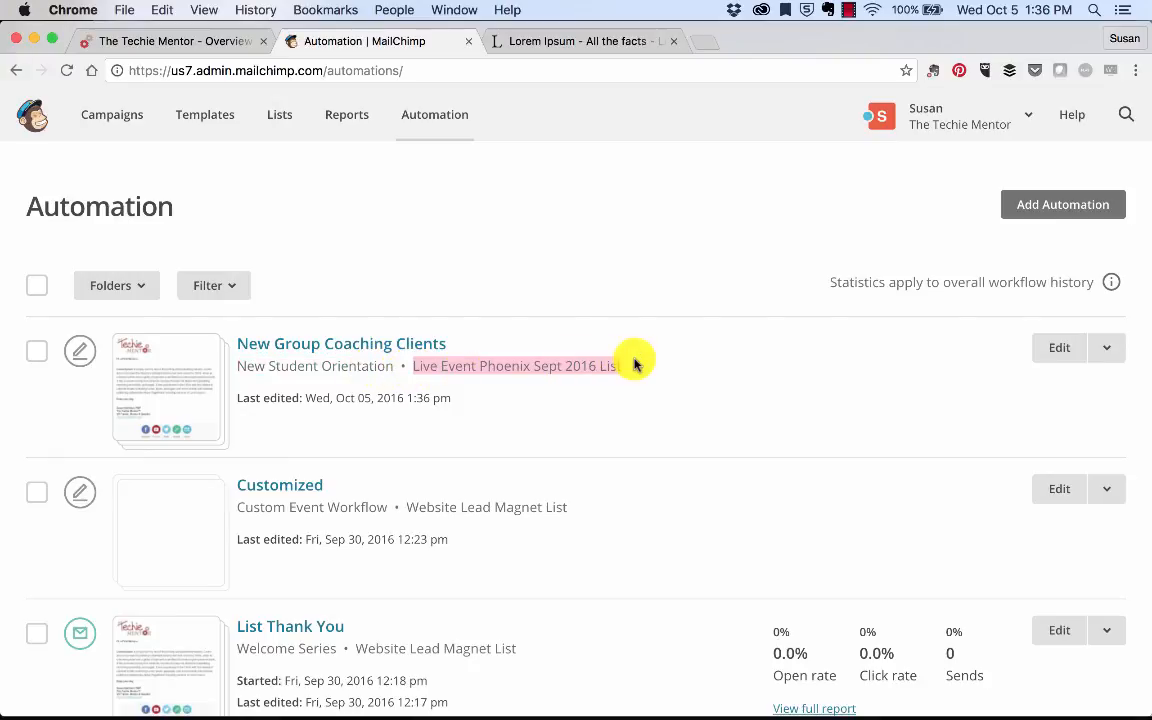
{"action": "left_click", "coordinate": [635, 362]}
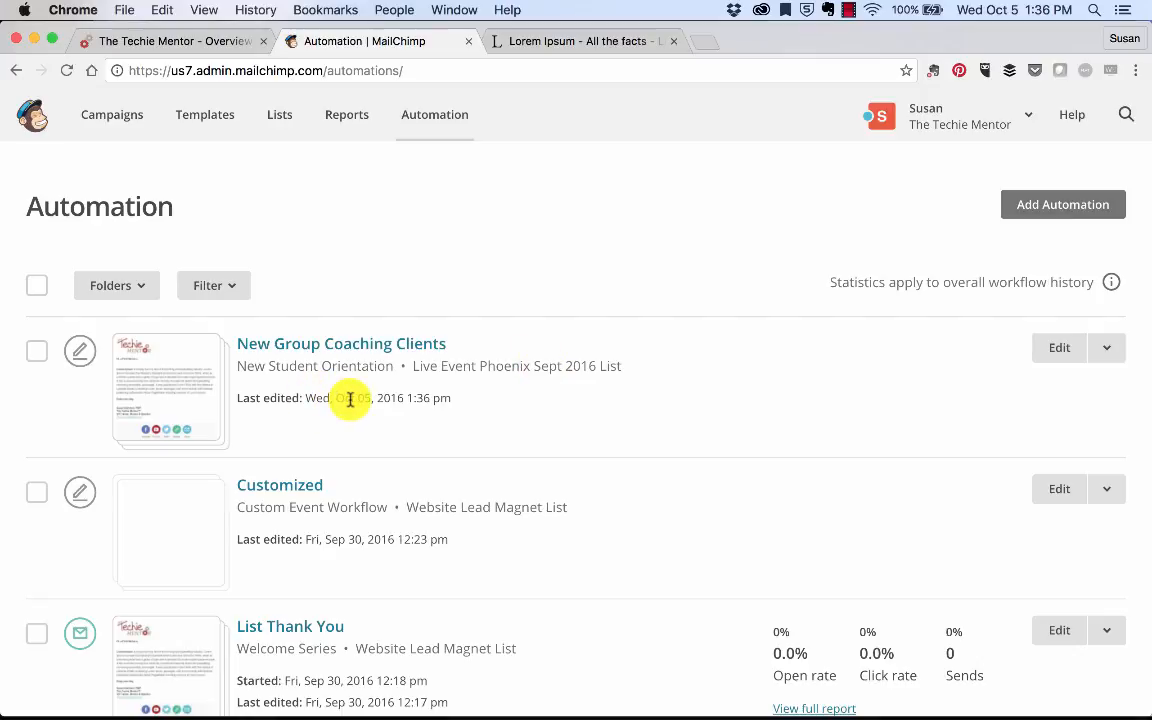
{"action": "left_click", "coordinate": [1107, 350]}
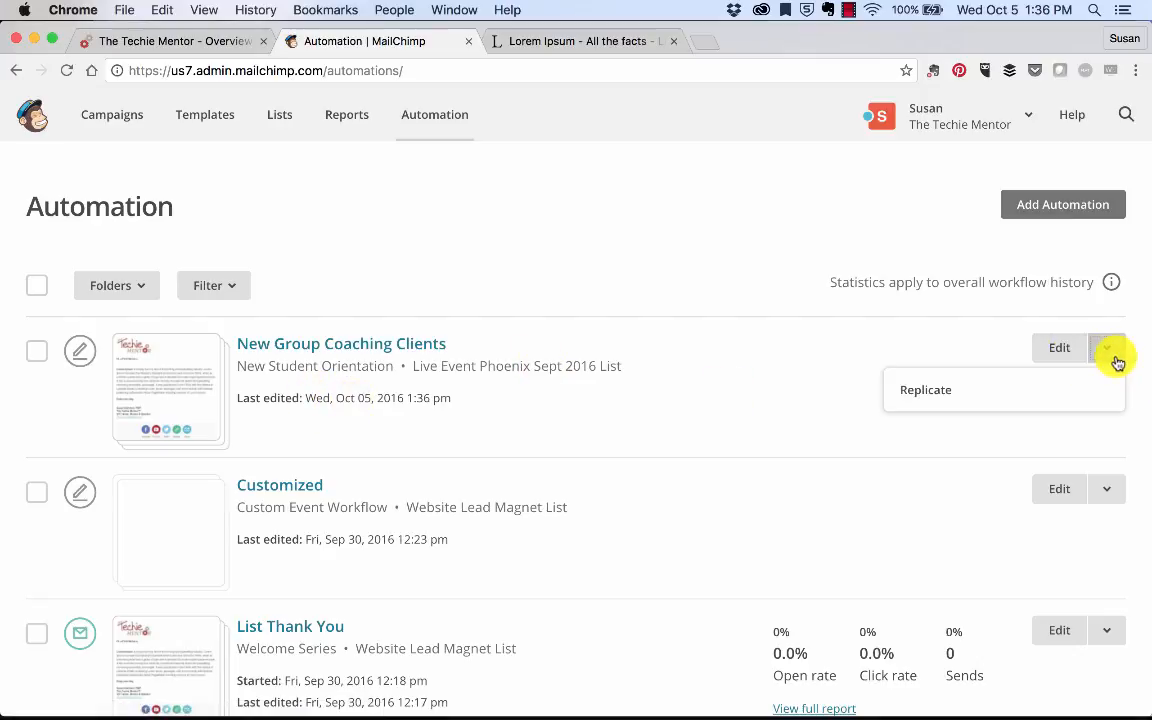
{"action": "triple_click", "coordinate": [858, 356]}
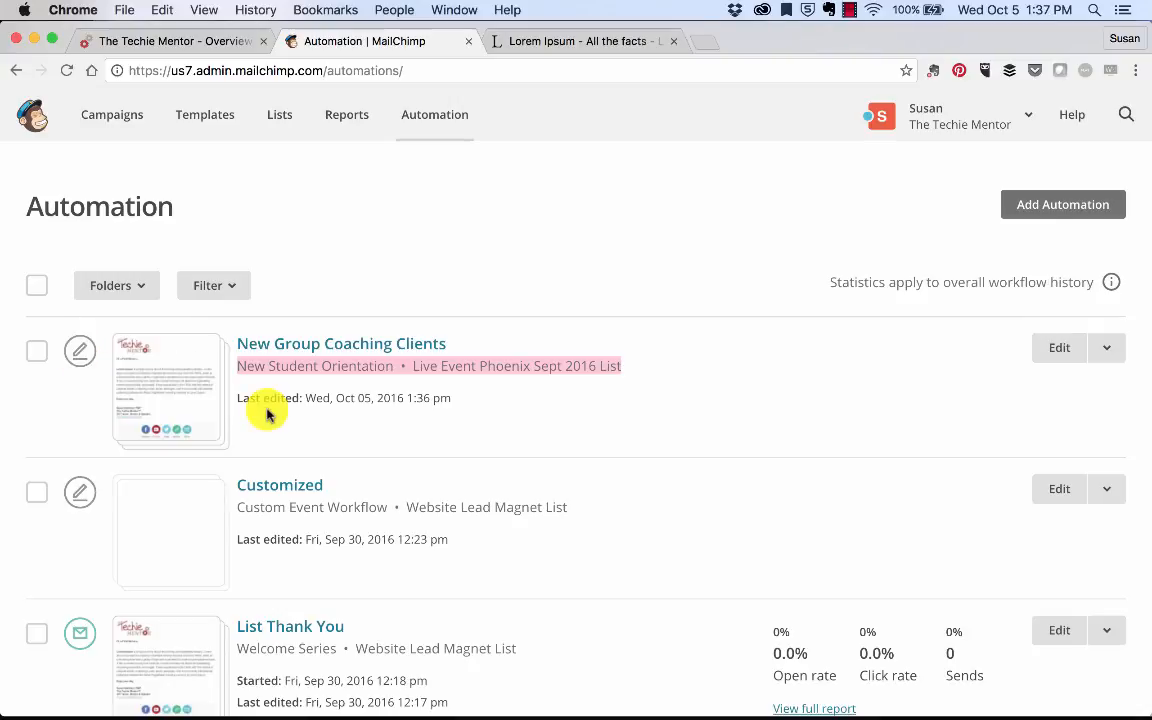
{"action": "left_click", "coordinate": [176, 383]}
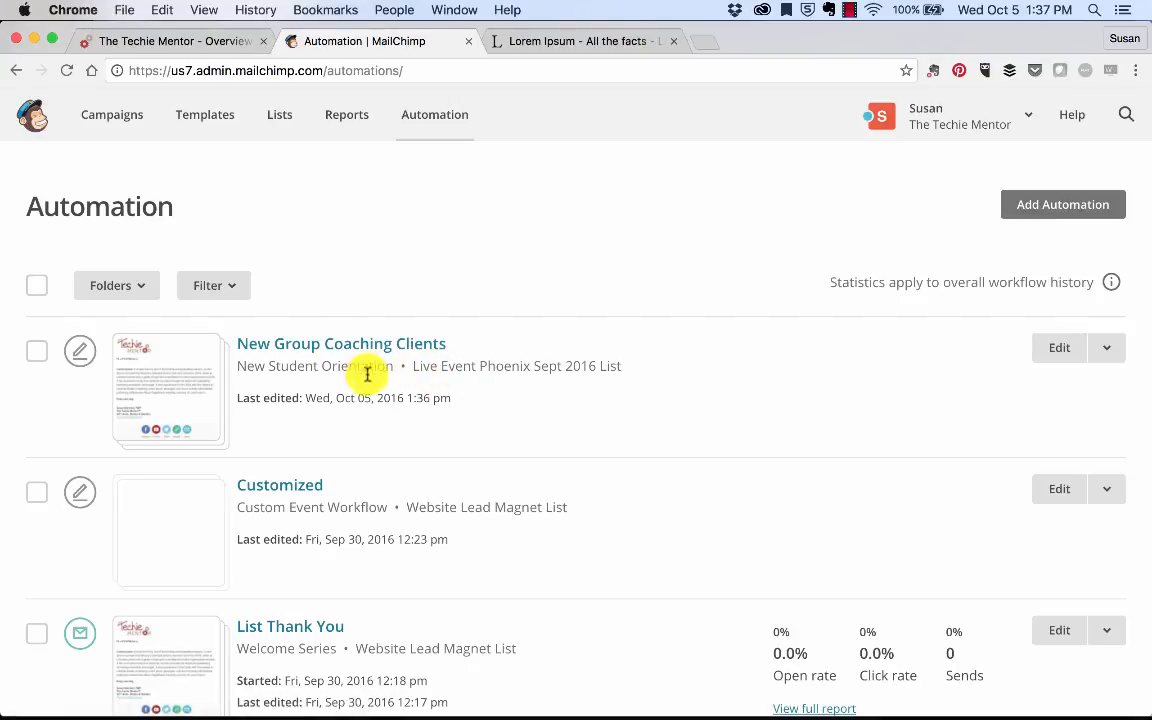
{"action": "left_click_drag", "start_coordinate": [415, 370], "coordinate": [653, 369]}
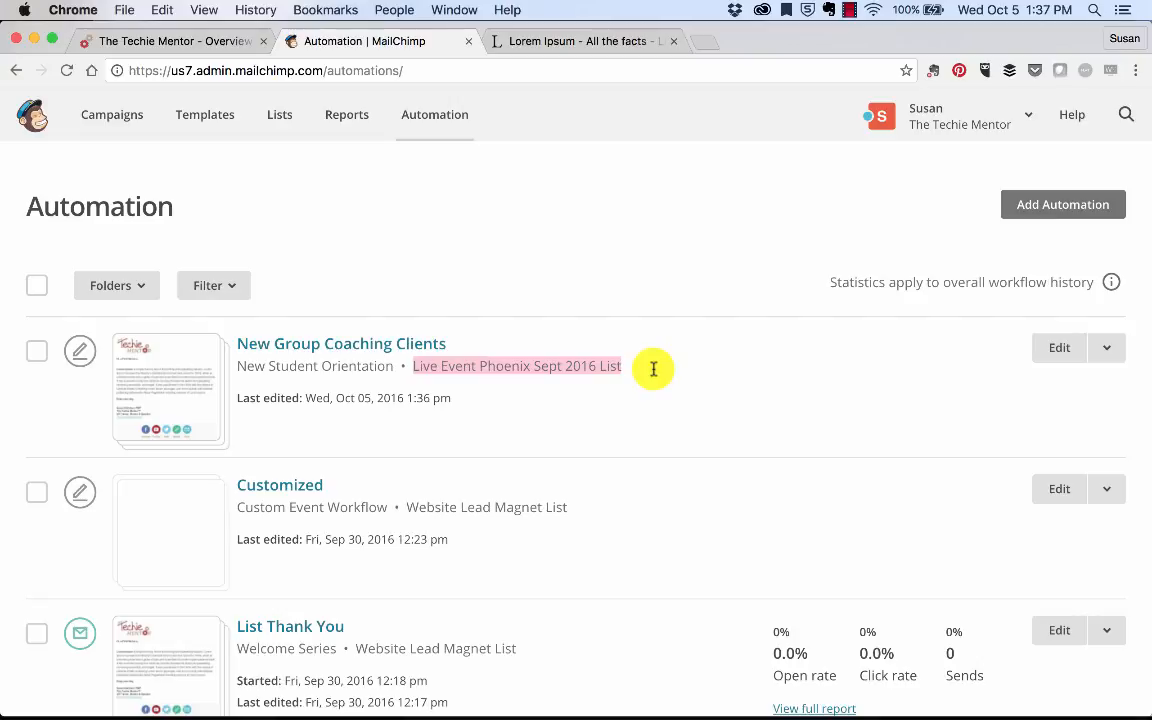
{"action": "left_click", "coordinate": [653, 369]}
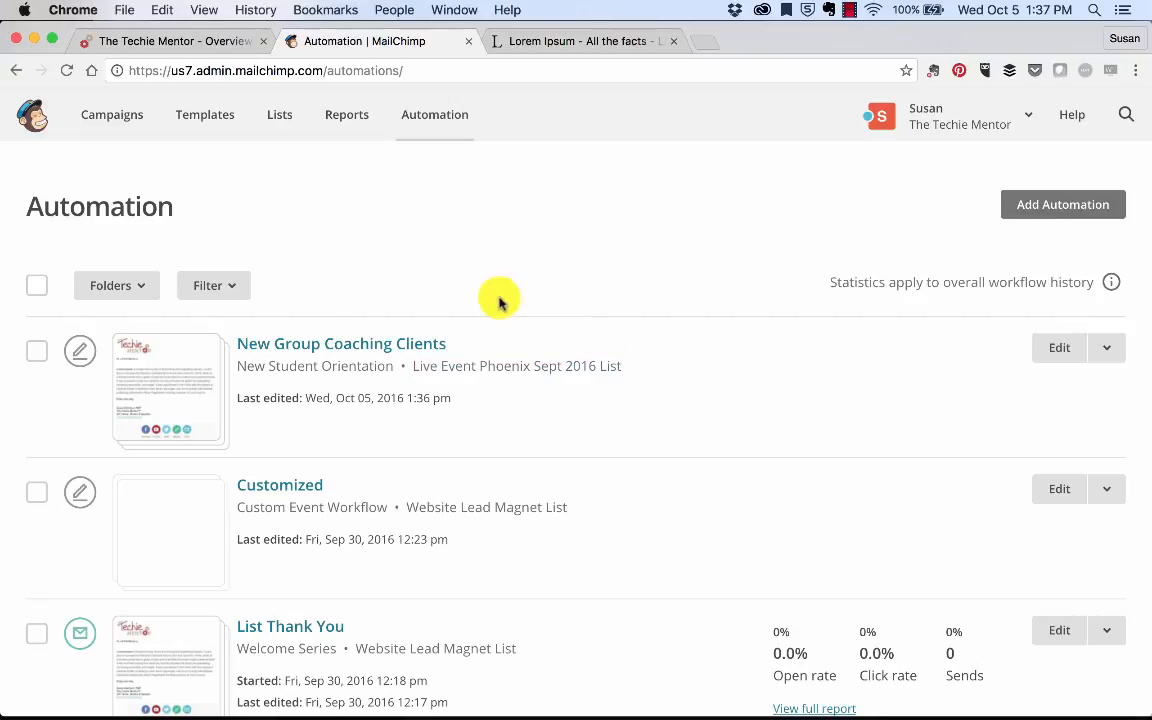
Step: Open the Live Event Phoenix Sept 2016 list from the Lists overview
{"action": "left_click", "coordinate": [280, 120]}
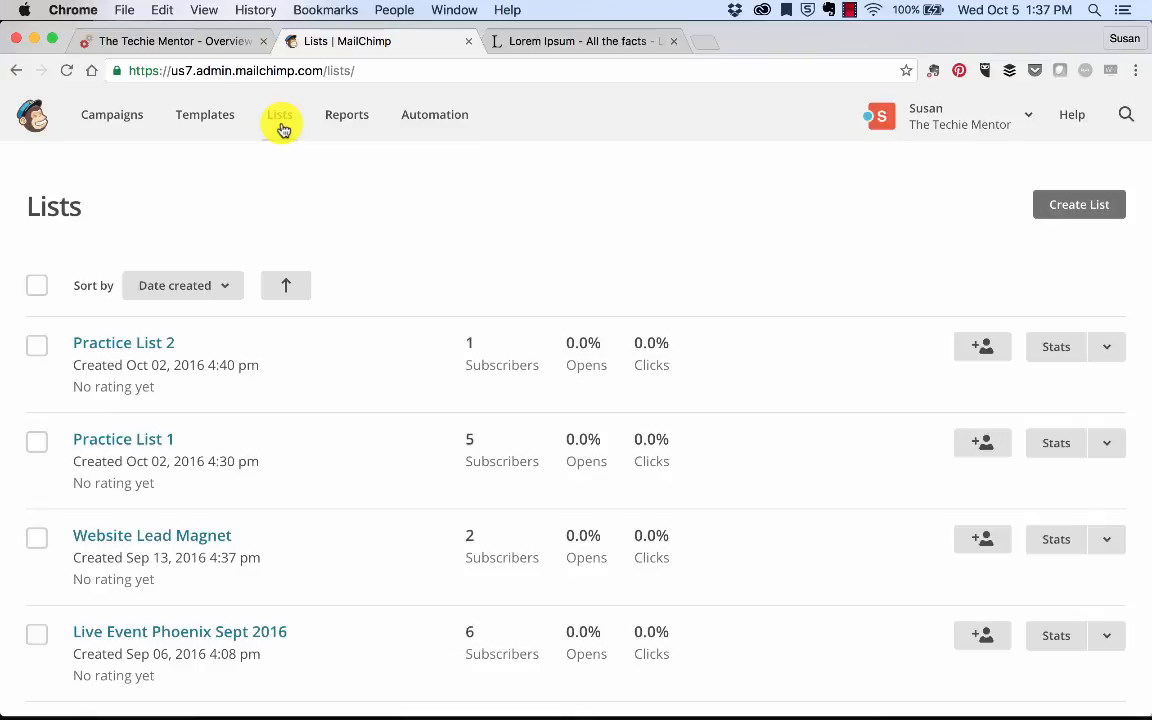
{"action": "scroll", "coordinate": [300, 395], "scroll_direction": "down", "scroll_amount": 5}
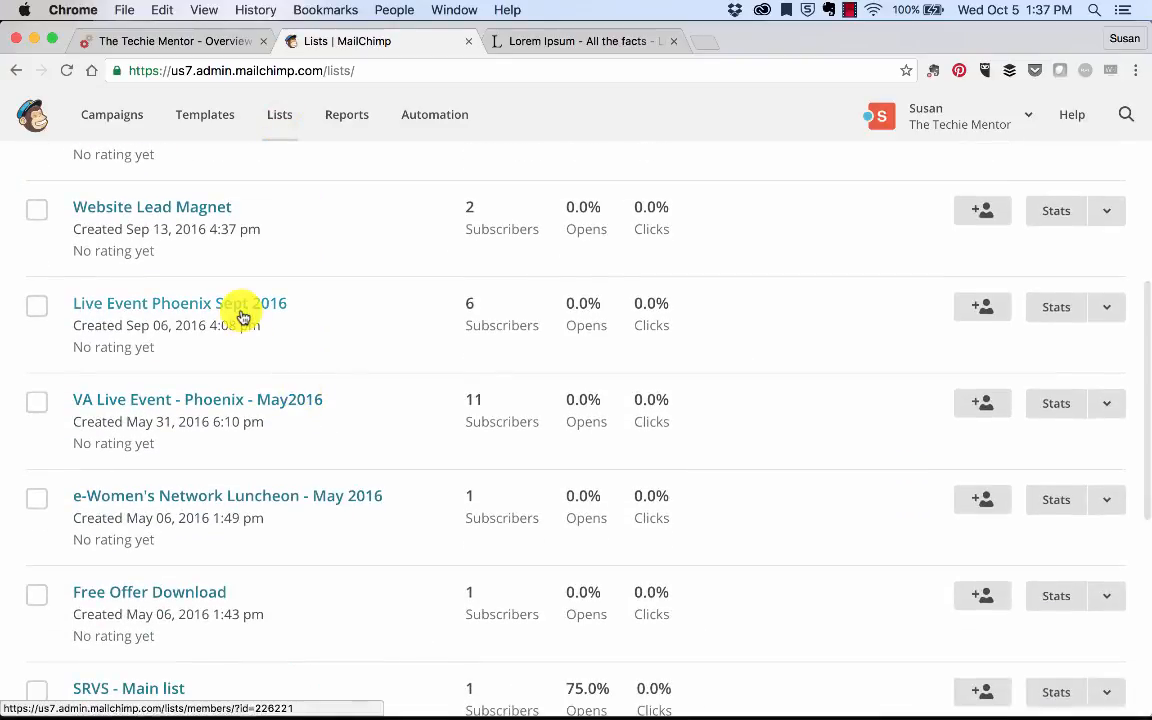
{"action": "left_click", "coordinate": [242, 316]}
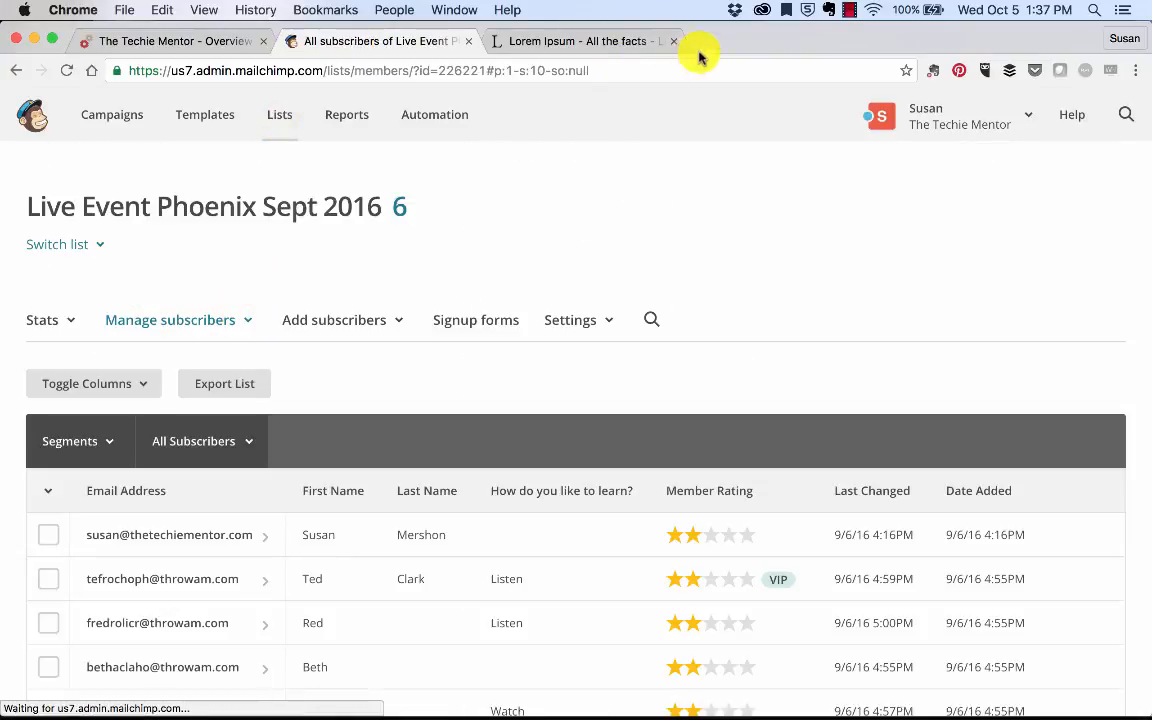
Step: Load ThrowAwayMail.com in a new browser tab
{"action": "left_click", "coordinate": [707, 40]}
{"action": "type", "text": "thr"}
{"action": "key", "text": "Return"}
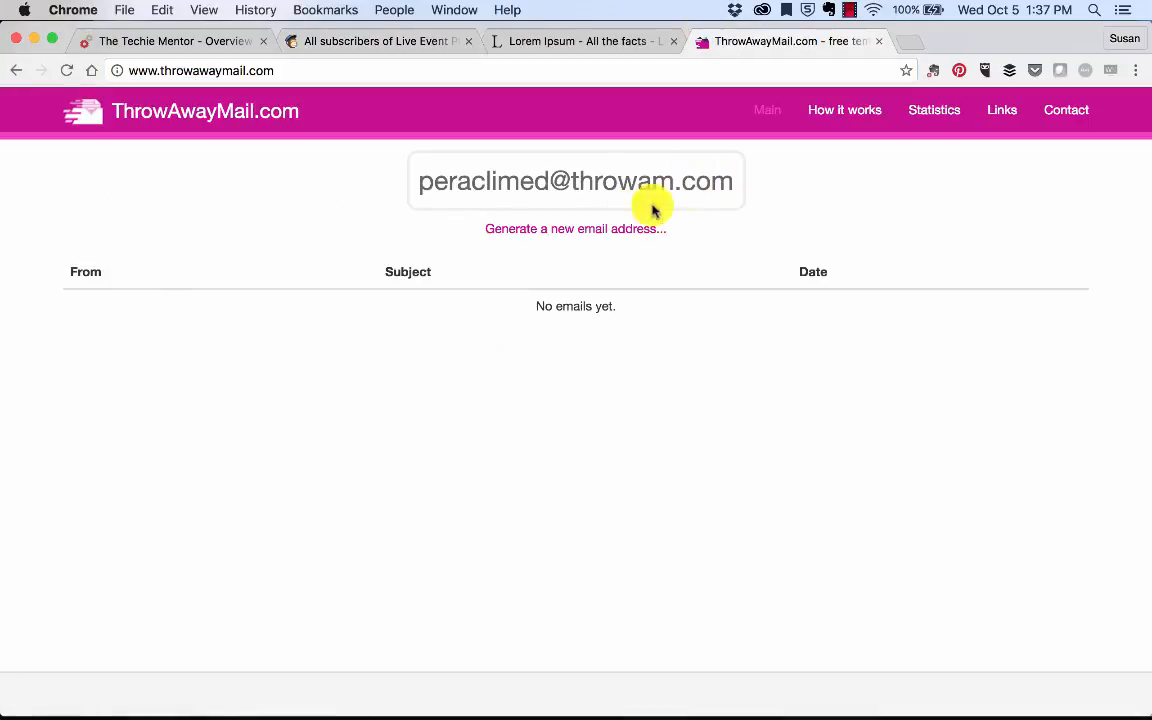
Step: Generate and select a fresh ThrowAwayMail address, then return to the Live Event Phoenix subscribers tab
{"action": "left_click", "coordinate": [591, 229]}
{"action": "left_click", "coordinate": [720, 272]}
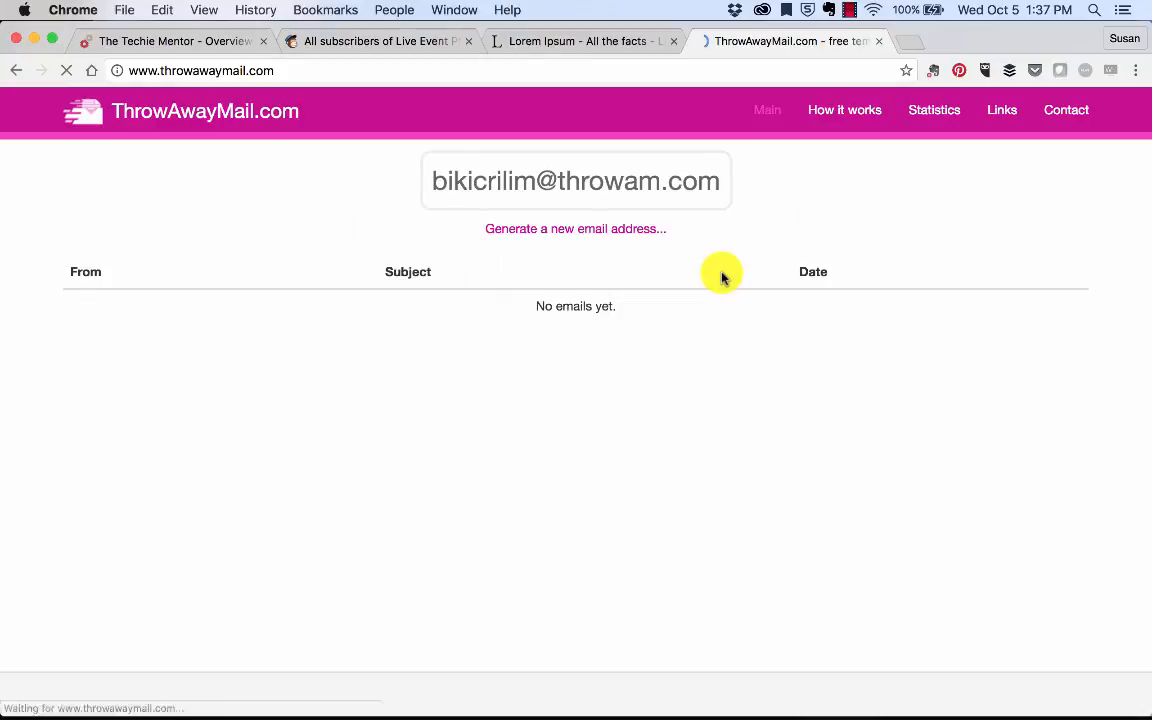
{"action": "left_click", "coordinate": [595, 181]}
{"action": "key", "text": "super+c"}
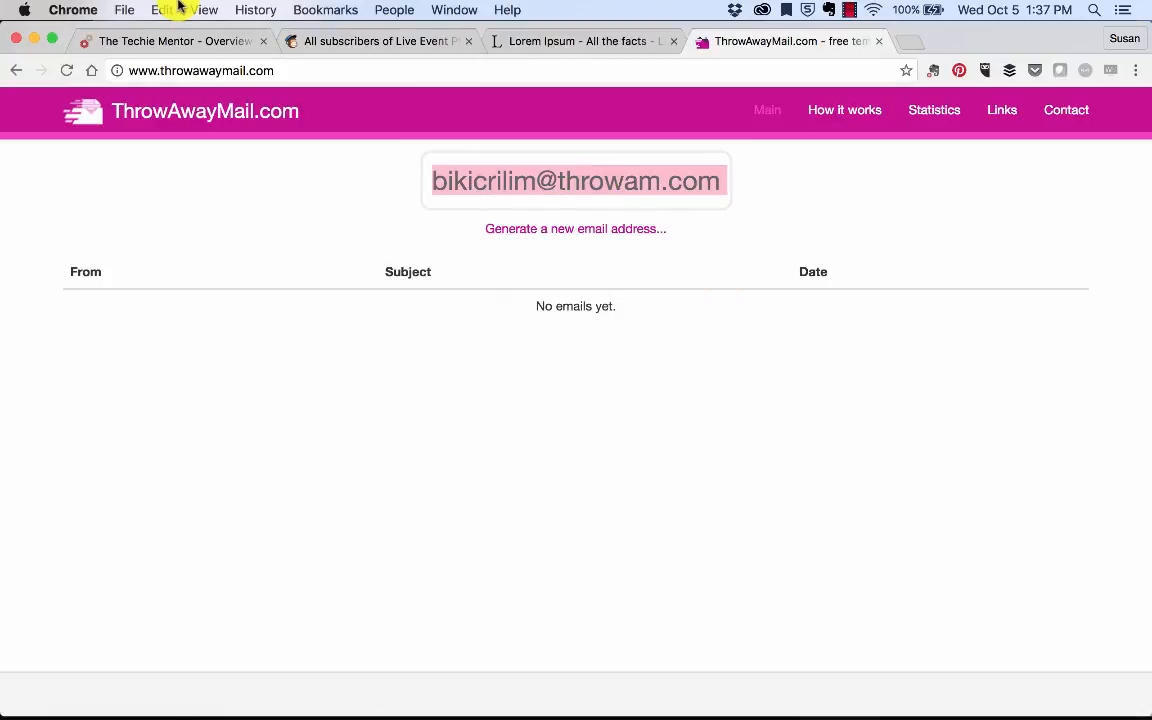
{"action": "left_click", "coordinate": [375, 41]}
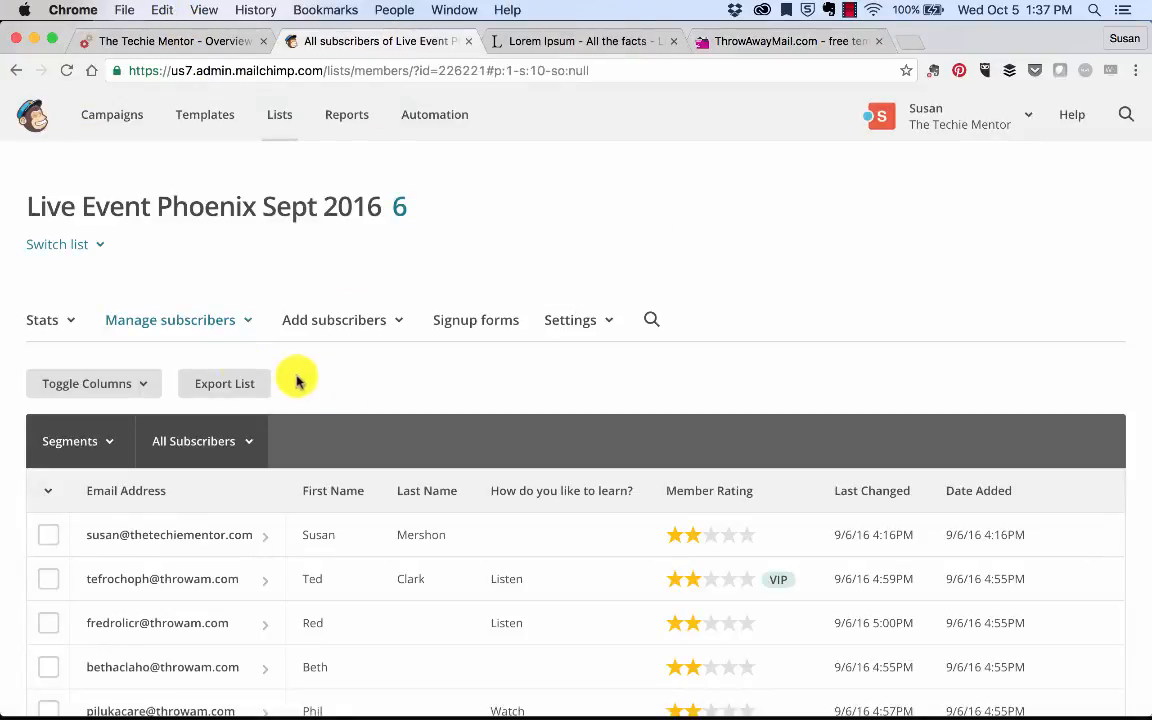
Step: Start adding a single subscriber, pasting the temporary email and entering the subscriber's first name
{"action": "left_click", "coordinate": [344, 333]}
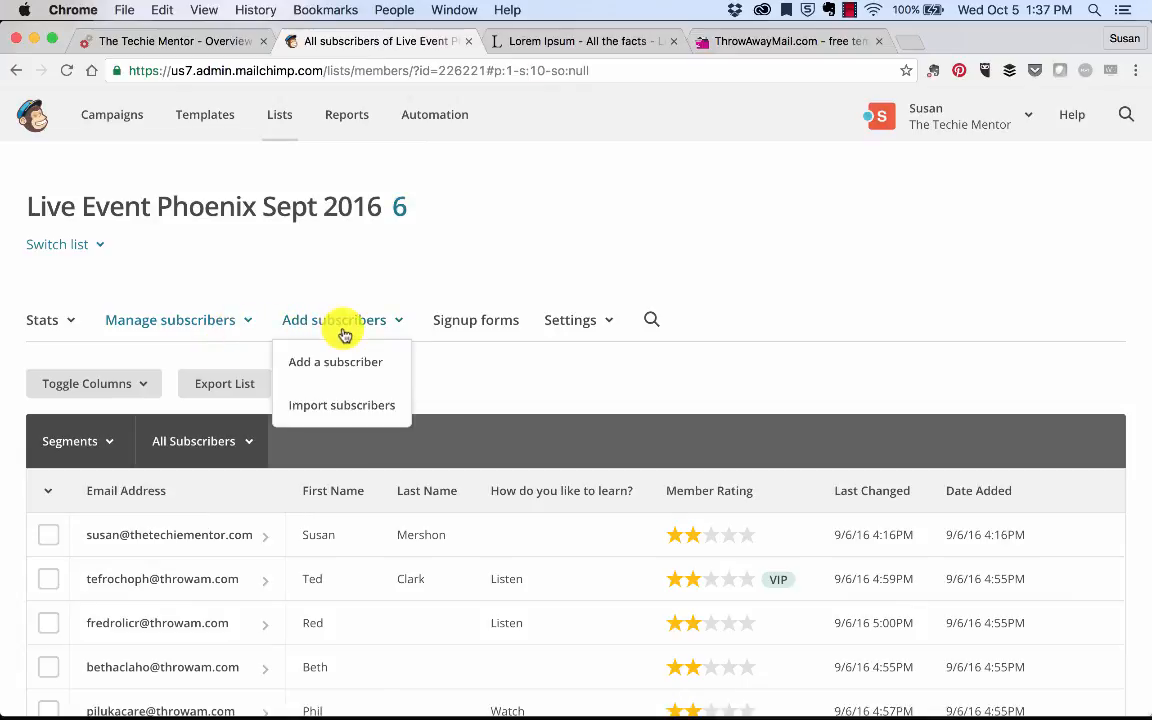
{"action": "left_click", "coordinate": [338, 362]}
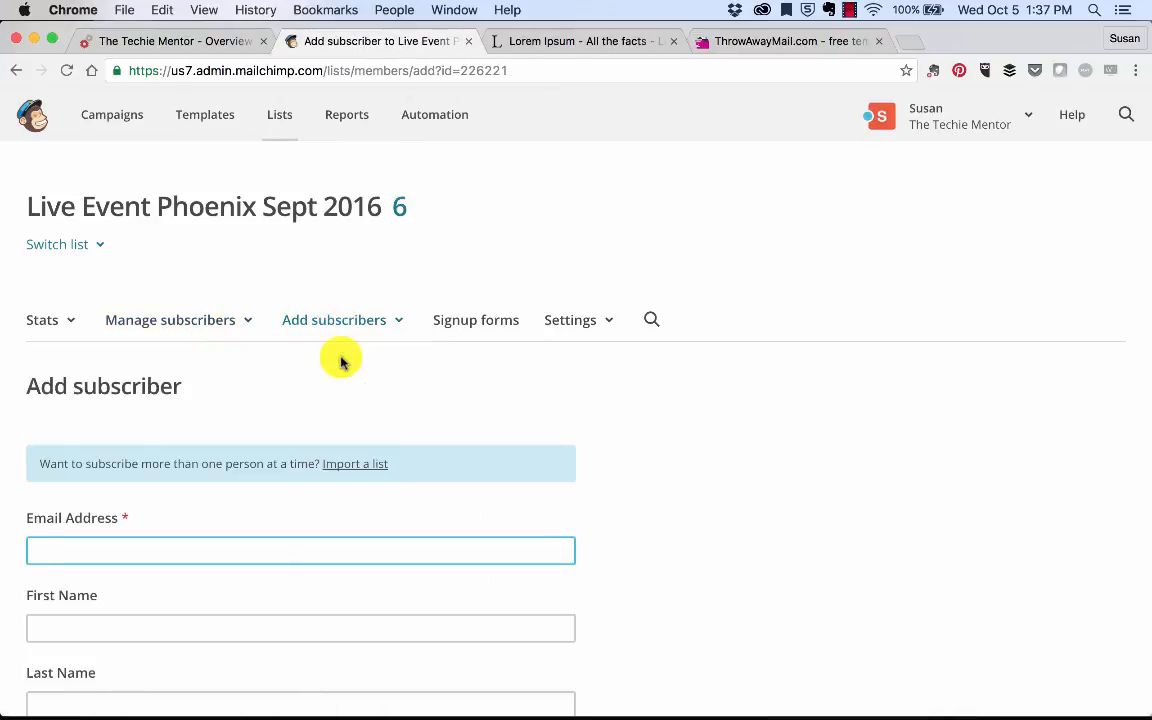
{"action": "key", "text": "super+v"}
{"action": "left_click", "coordinate": [226, 624]}
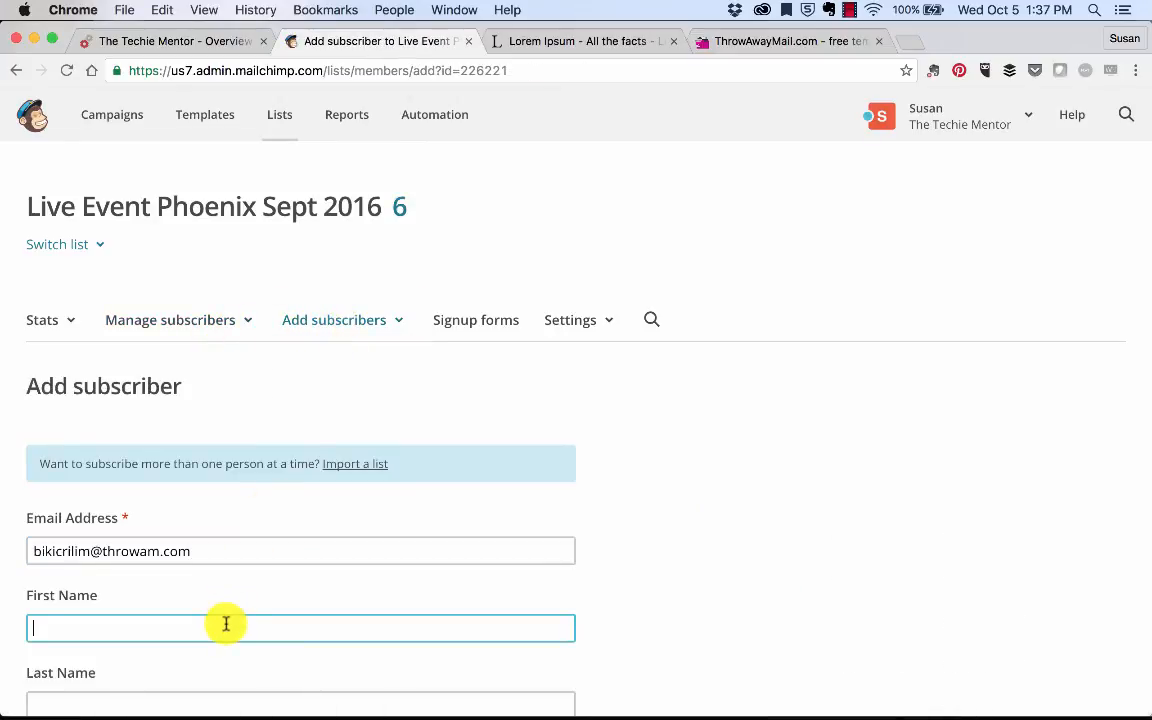
{"action": "type", "text": "Billie"}
{"action": "key", "text": "Tab"}
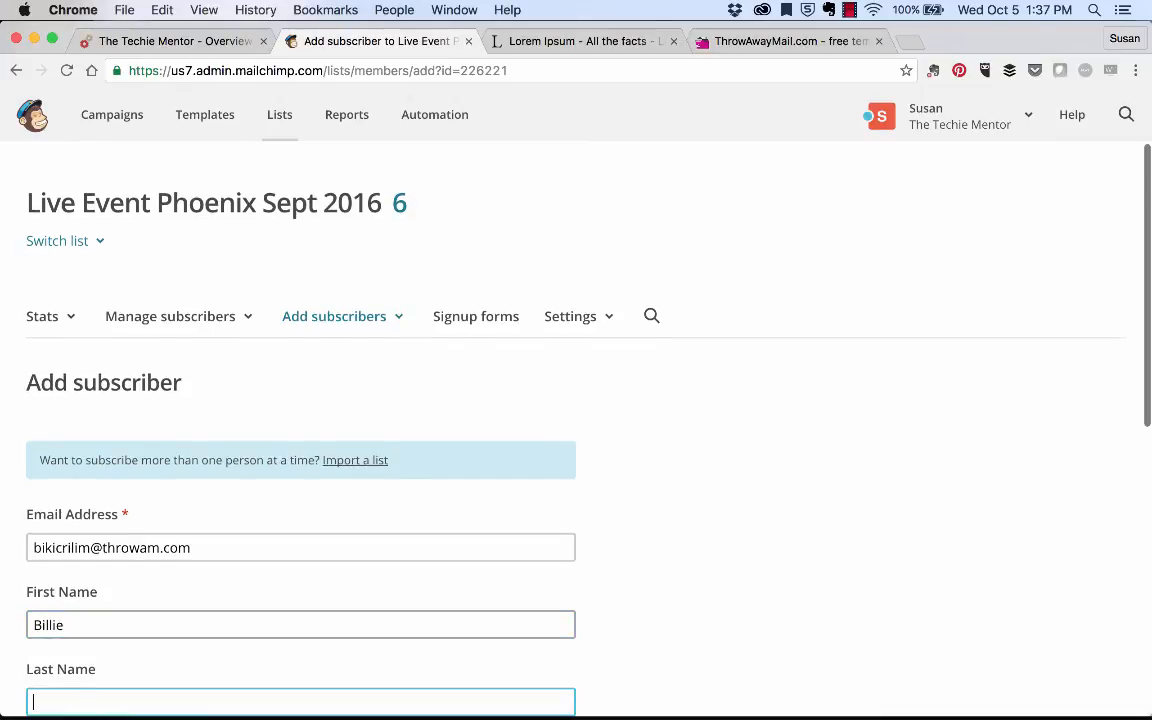
Step: Pick the Listen preference, grant email permission, subscribe the contact, and go back to Automation
{"action": "scroll", "coordinate": [116, 458], "scroll_direction": "down", "scroll_amount": 8}
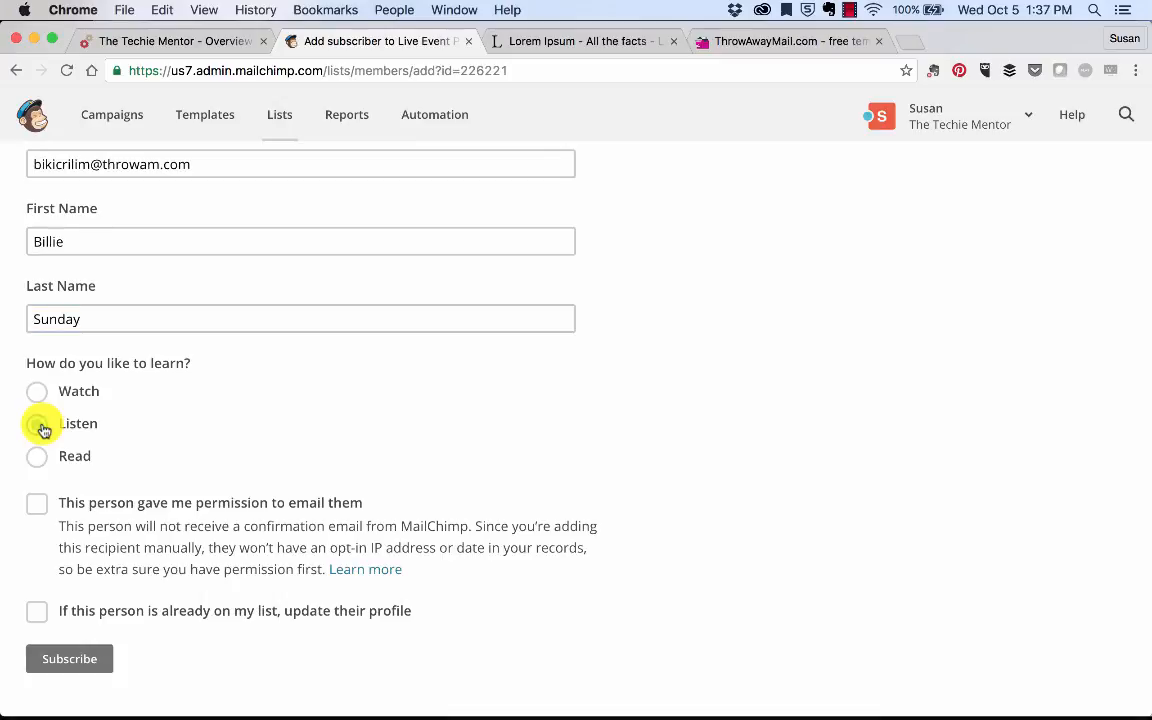
{"action": "left_click", "coordinate": [40, 426]}
{"action": "left_click", "coordinate": [38, 505]}
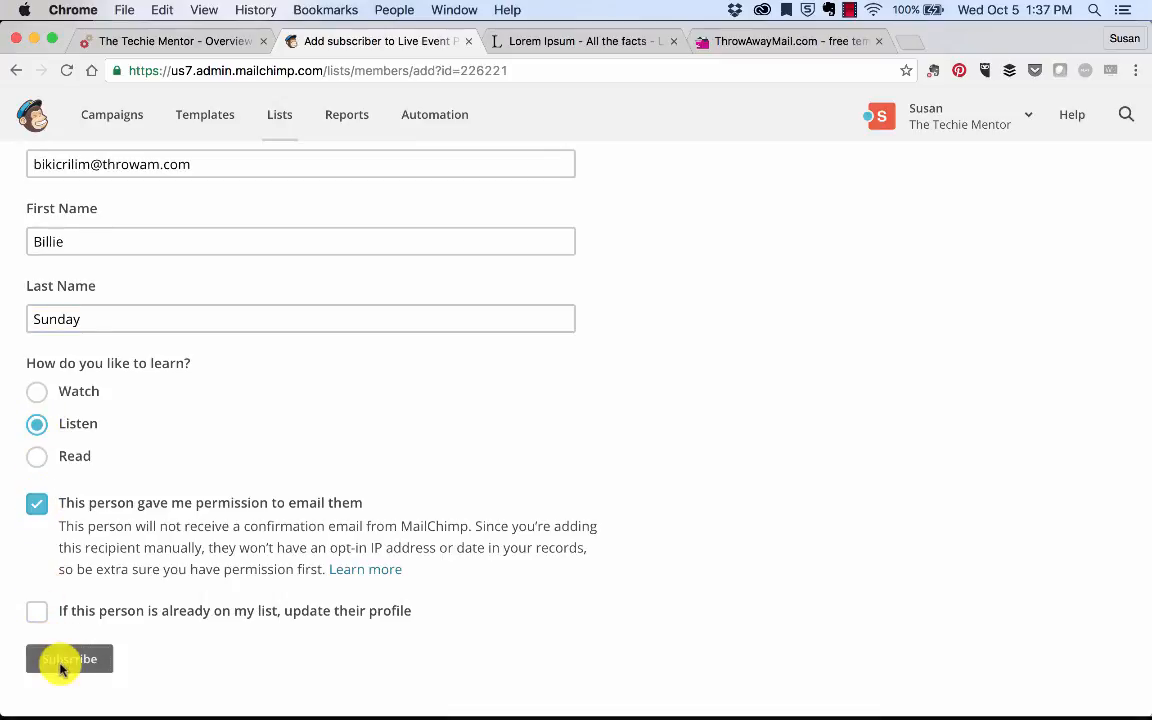
{"action": "left_click", "coordinate": [57, 662]}
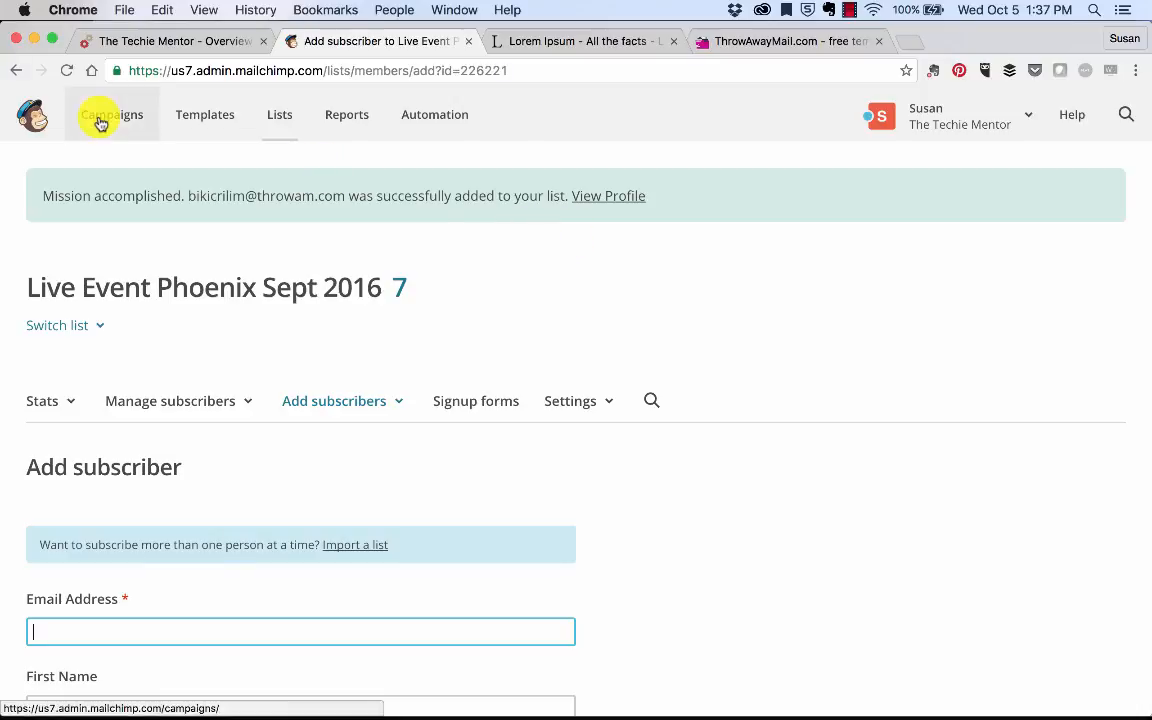
{"action": "left_click", "coordinate": [445, 134]}
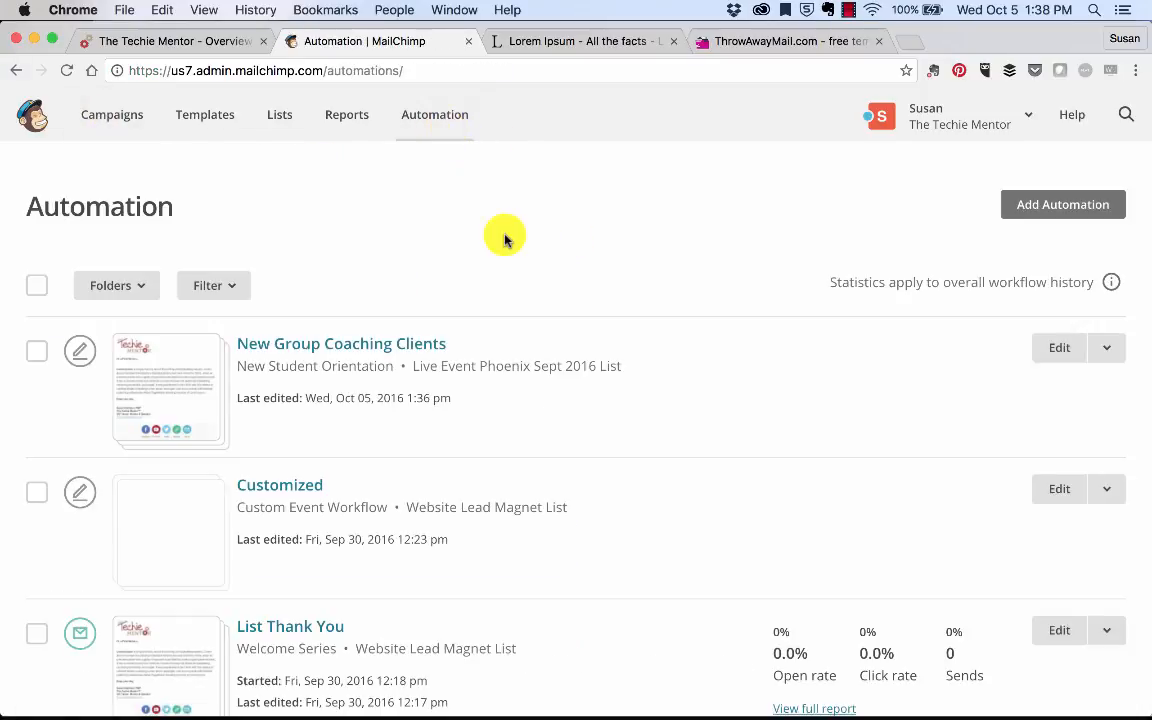
Step: Open New Group Coaching Clients, review its emails, and save it via Save and Exit > Automation
{"action": "scroll", "coordinate": [504, 237], "scroll_direction": "down", "scroll_amount": 2}
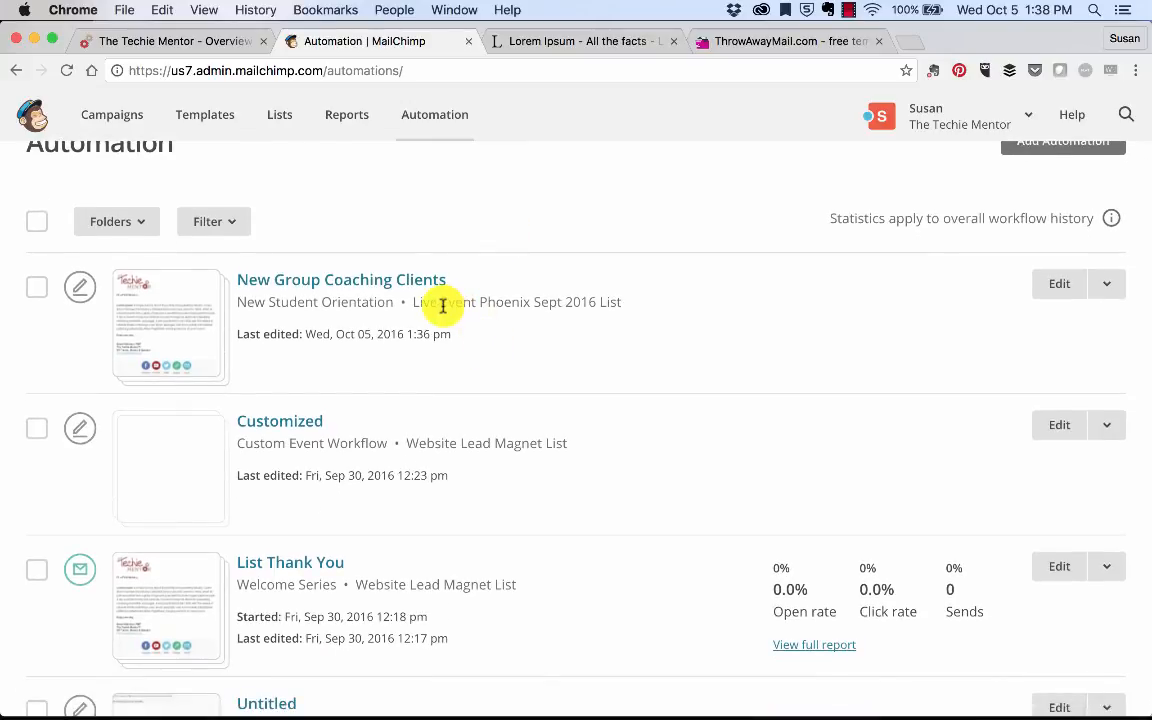
{"action": "left_click_drag", "start_coordinate": [415, 305], "coordinate": [643, 304]}
{"action": "left_click", "coordinate": [644, 306]}
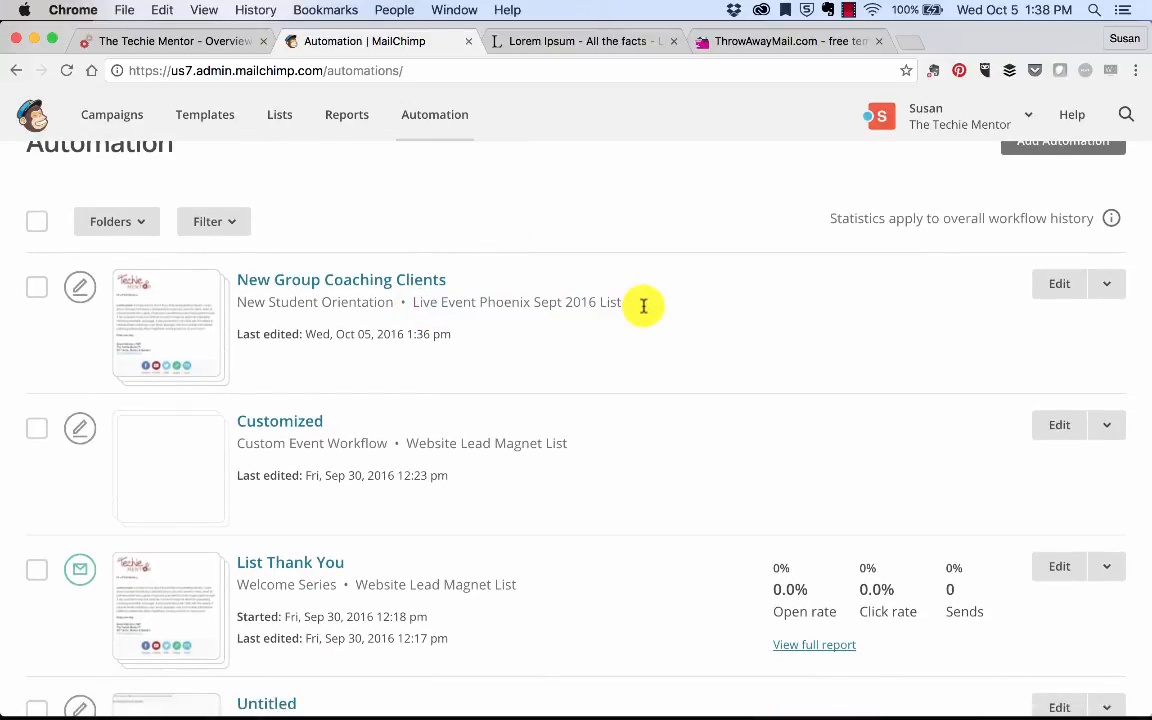
{"action": "left_click", "coordinate": [370, 284]}
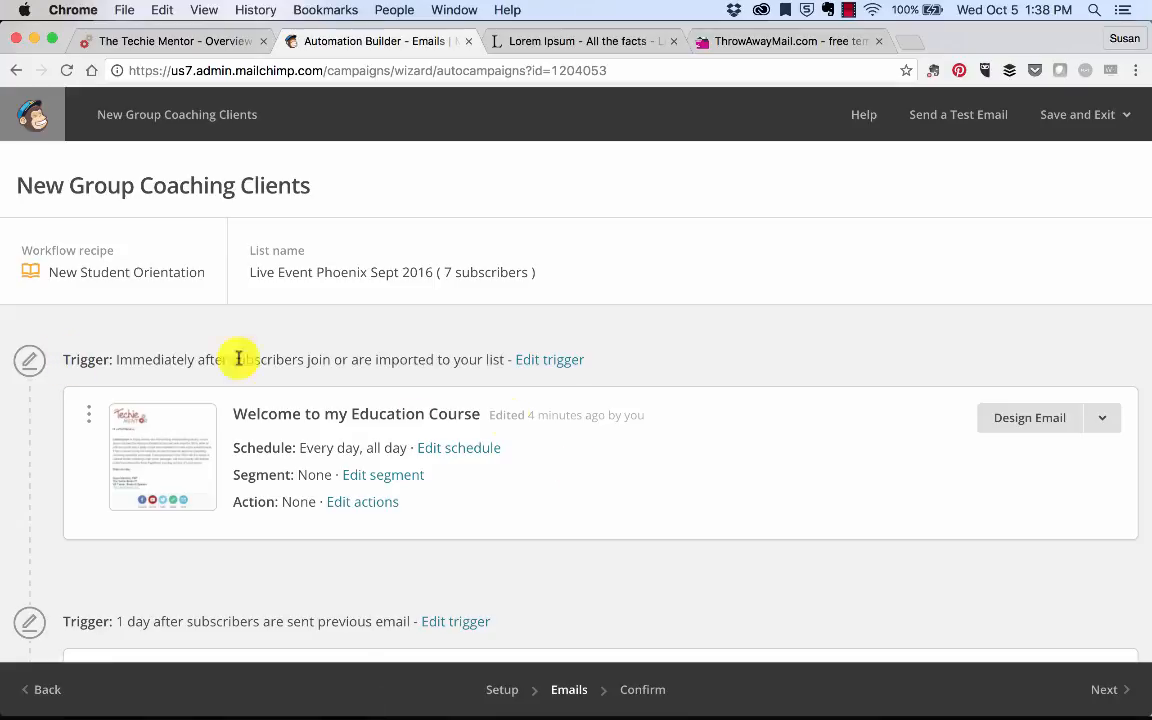
{"action": "scroll", "coordinate": [512, 419], "scroll_direction": "down", "scroll_amount": 15}
{"action": "scroll", "coordinate": [510, 424], "scroll_direction": "up", "scroll_amount": 20}
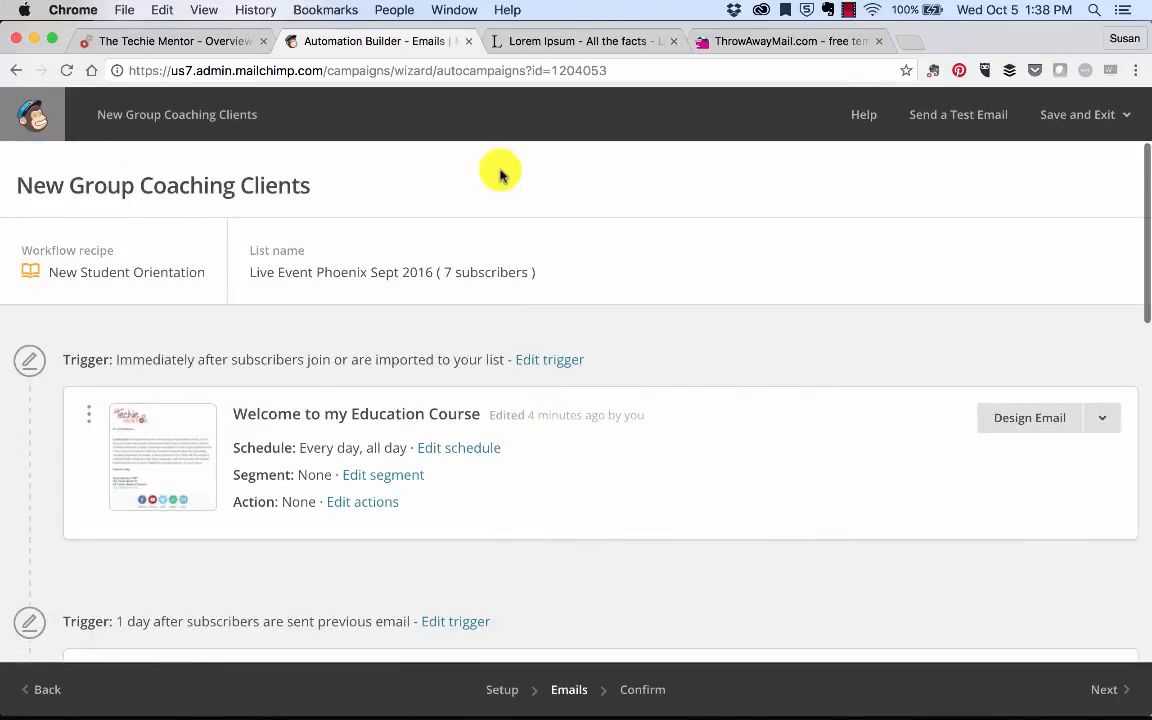
{"action": "left_click", "coordinate": [1110, 114]}
{"action": "left_click", "coordinate": [1048, 386]}
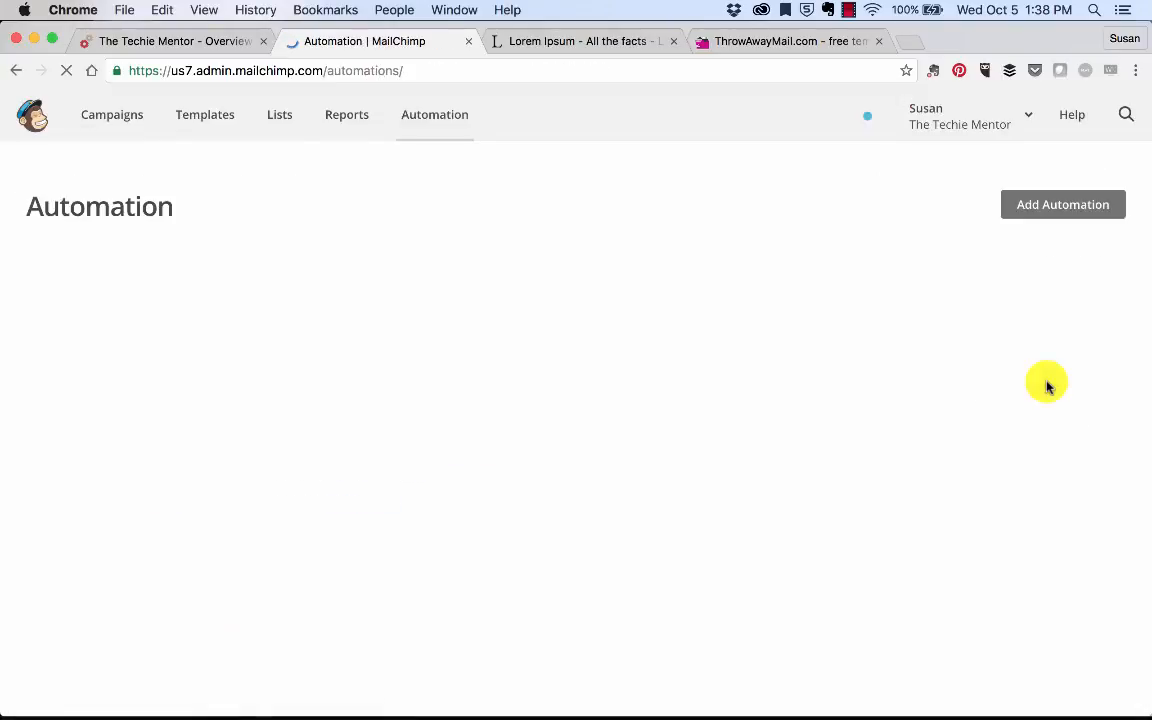
Step: Close the ThrowAwayMail tab and open the automation gallery at the List Activity types
{"action": "left_click", "coordinate": [884, 42]}
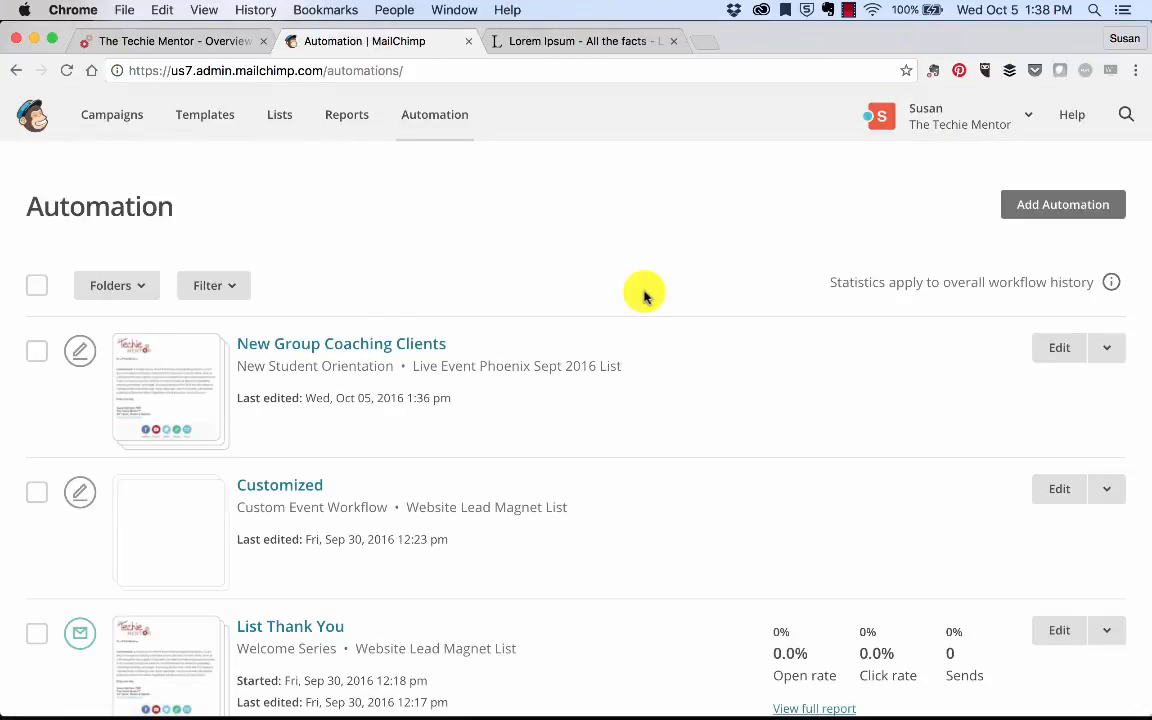
{"action": "scroll", "coordinate": [643, 291], "scroll_direction": "down", "scroll_amount": 5}
{"action": "scroll", "coordinate": [643, 291], "scroll_direction": "up", "scroll_amount": 5}
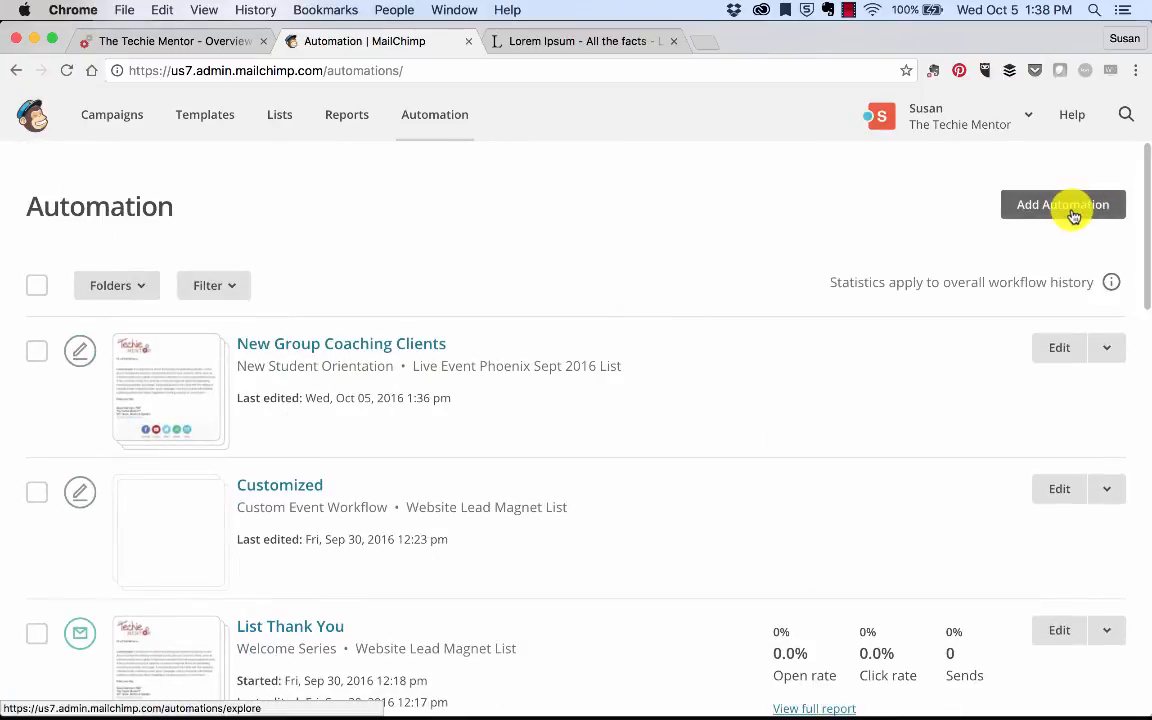
{"action": "left_click", "coordinate": [1016, 207]}
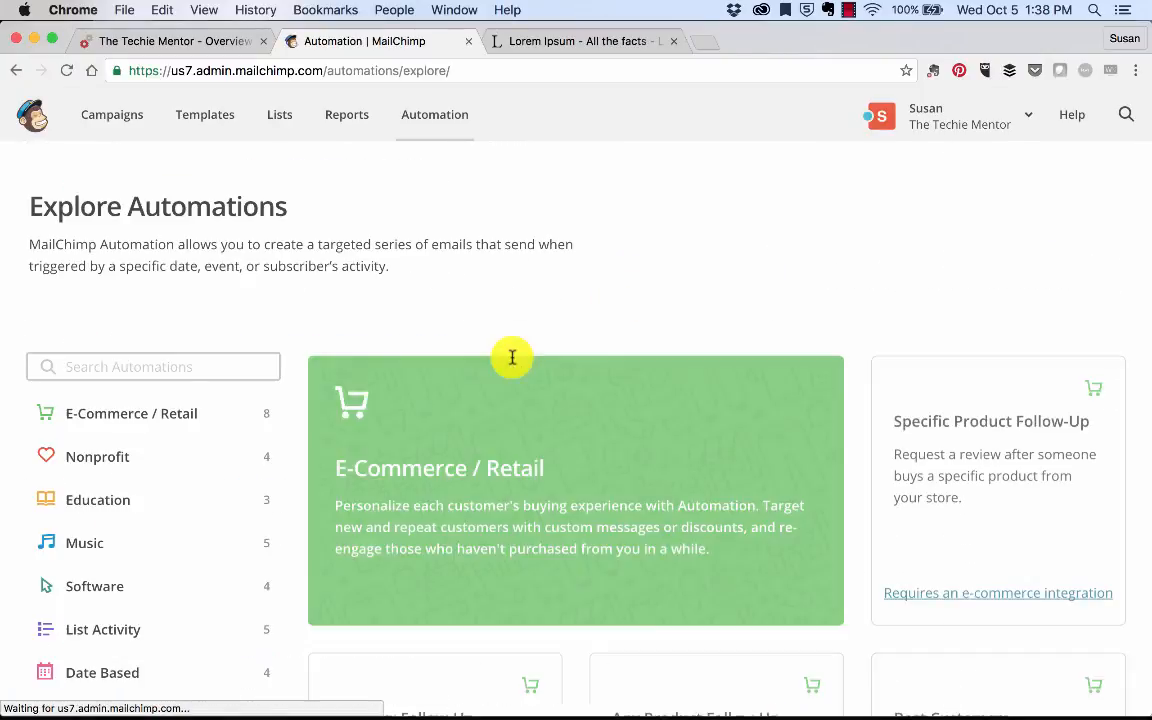
{"action": "scroll", "coordinate": [190, 558], "scroll_direction": "down", "scroll_amount": 3}
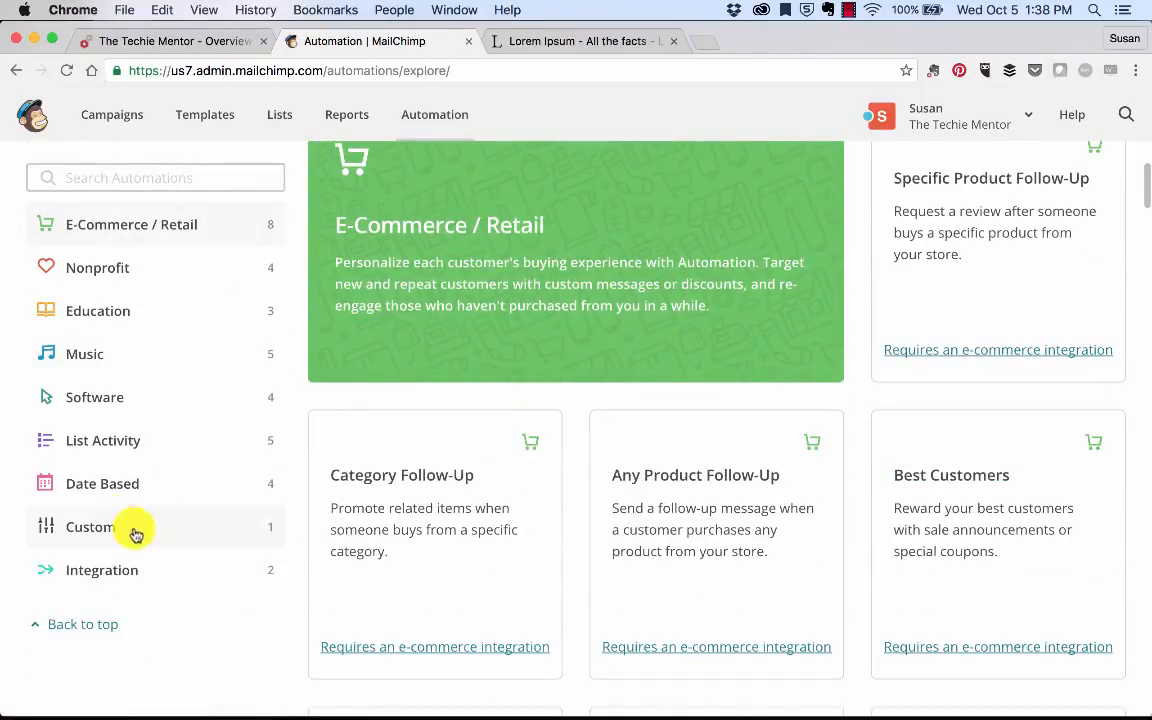
{"action": "left_click", "coordinate": [116, 441]}
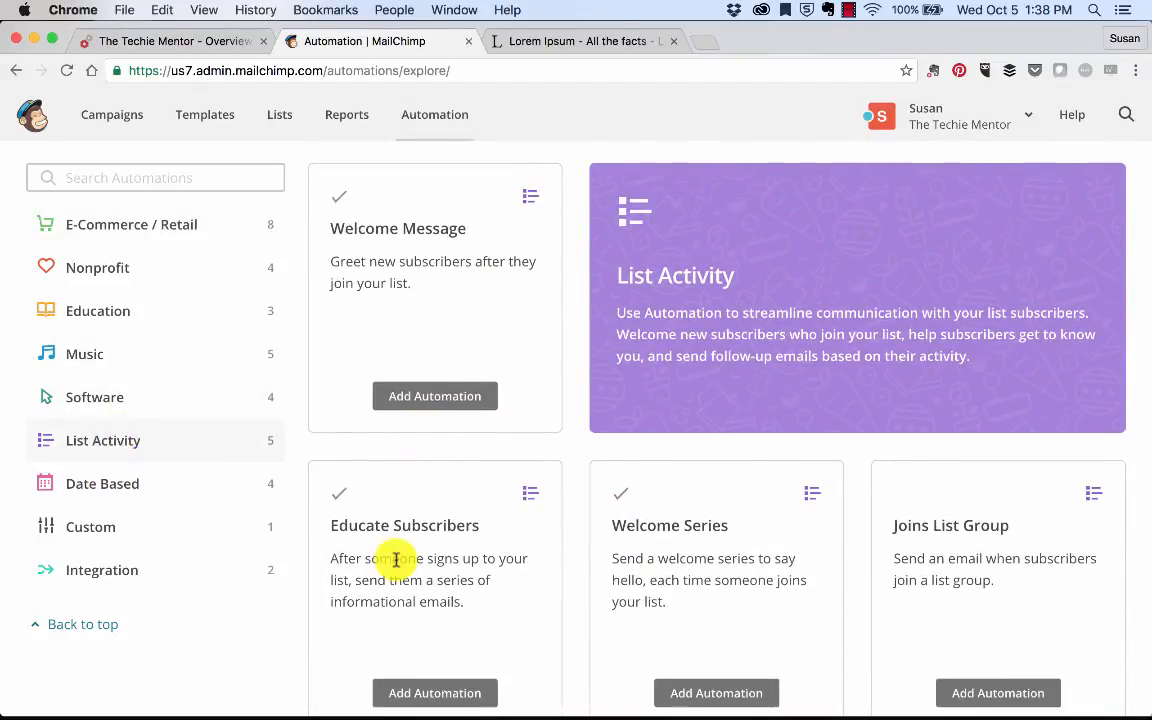
Step: Browse the remaining automation recipe categories, then return to the automations list
{"action": "scroll", "coordinate": [399, 554], "scroll_direction": "down", "scroll_amount": 2}
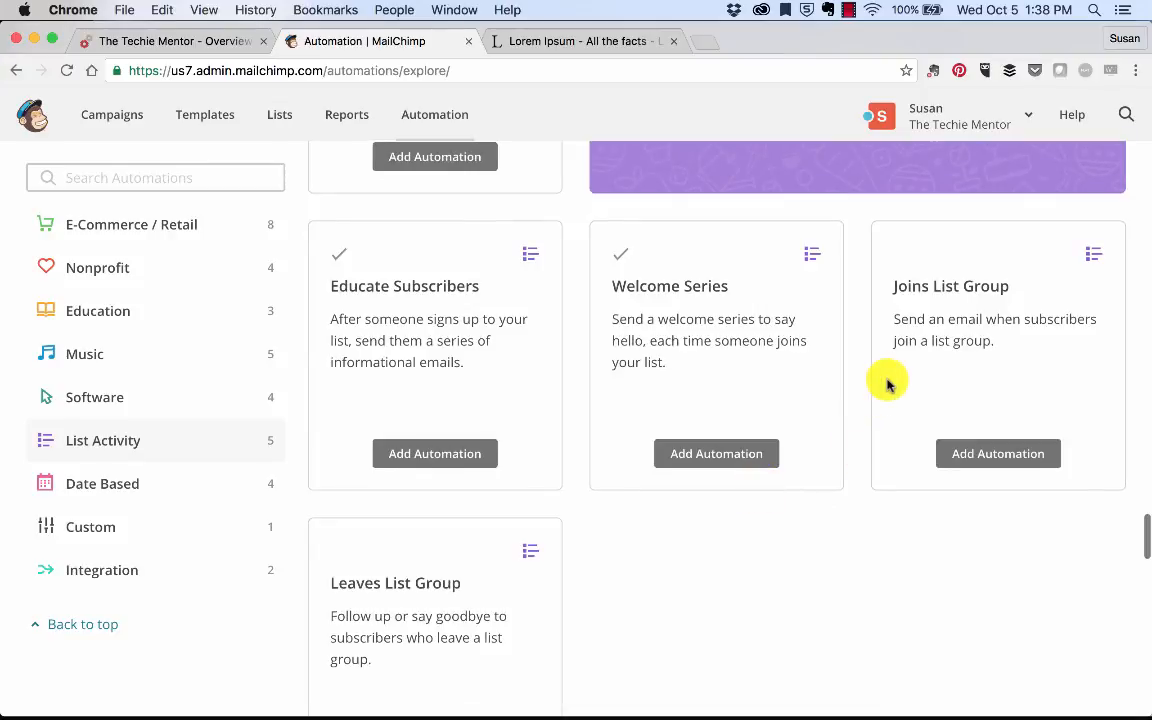
{"action": "scroll", "coordinate": [887, 380], "scroll_direction": "down", "scroll_amount": 6}
{"action": "scroll", "coordinate": [887, 380], "scroll_direction": "down", "scroll_amount": 2}
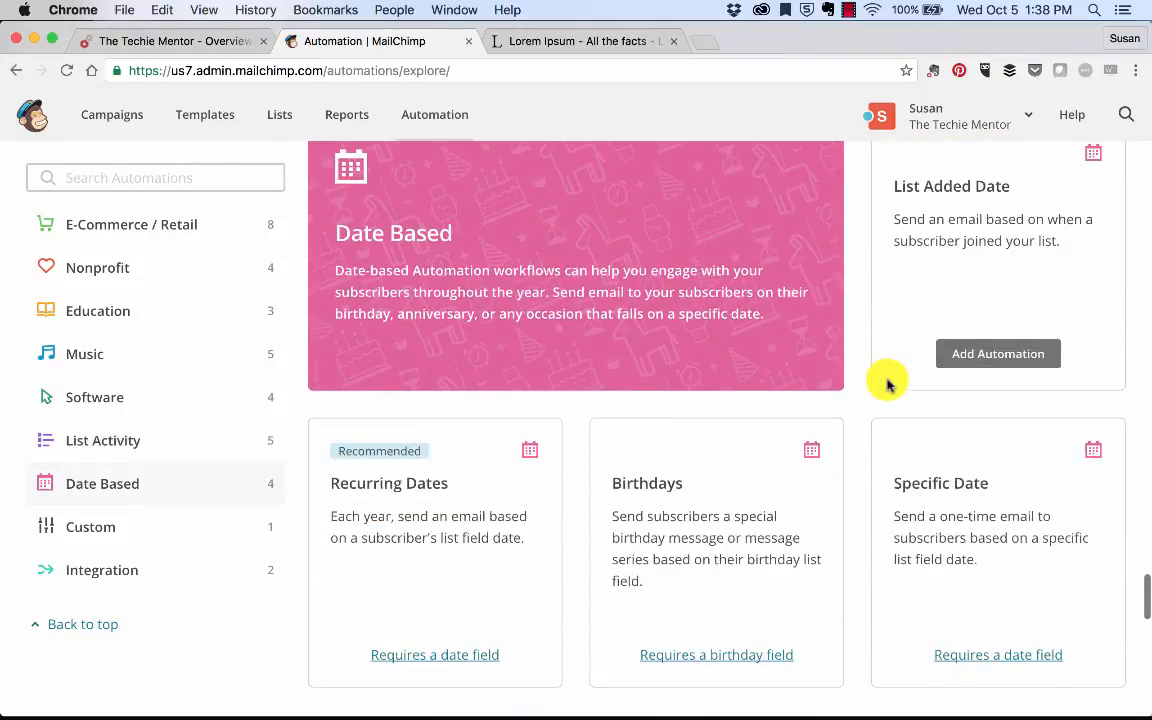
{"action": "scroll", "coordinate": [607, 460], "scroll_direction": "down", "scroll_amount": 2}
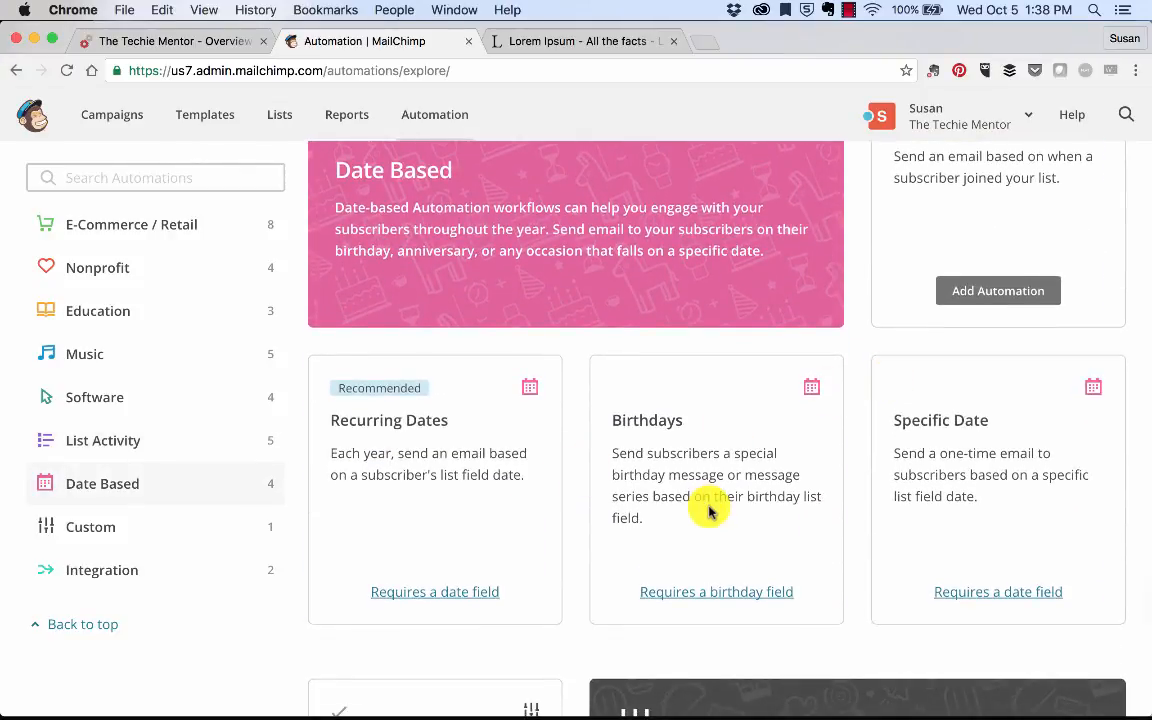
{"action": "scroll", "coordinate": [1044, 406], "scroll_direction": "down", "scroll_amount": 1}
{"action": "scroll", "coordinate": [305, 424], "scroll_direction": "down", "scroll_amount": 5}
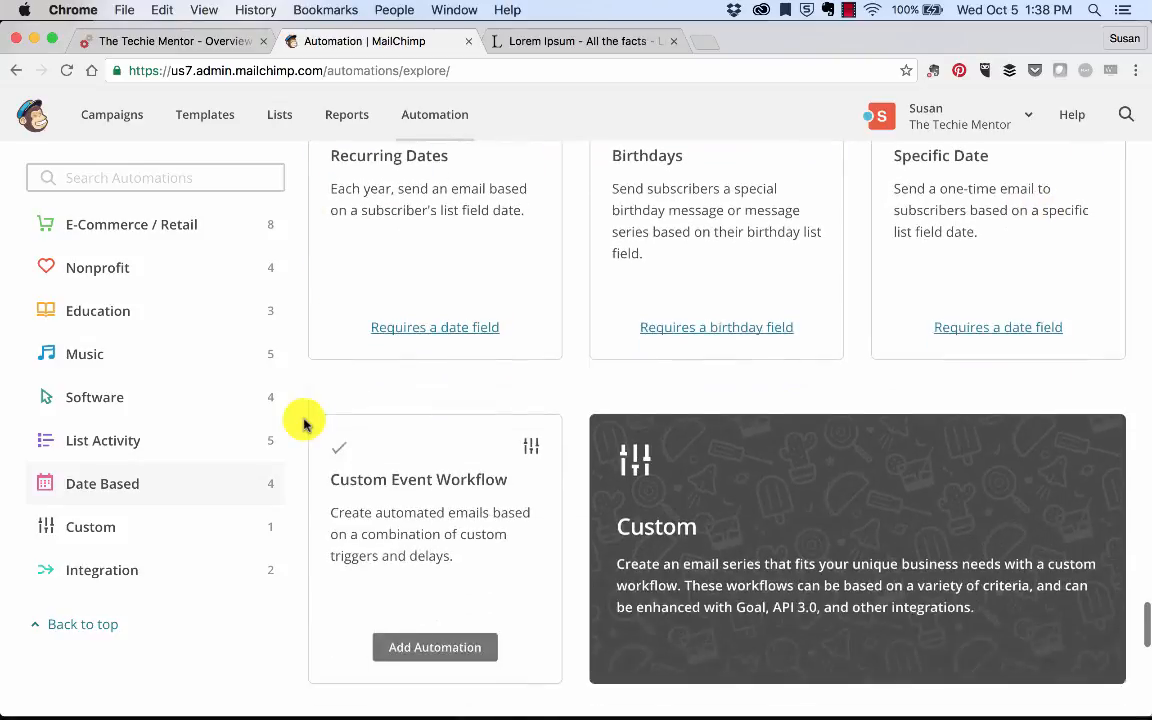
{"action": "scroll", "coordinate": [459, 183], "scroll_direction": "down", "scroll_amount": 2}
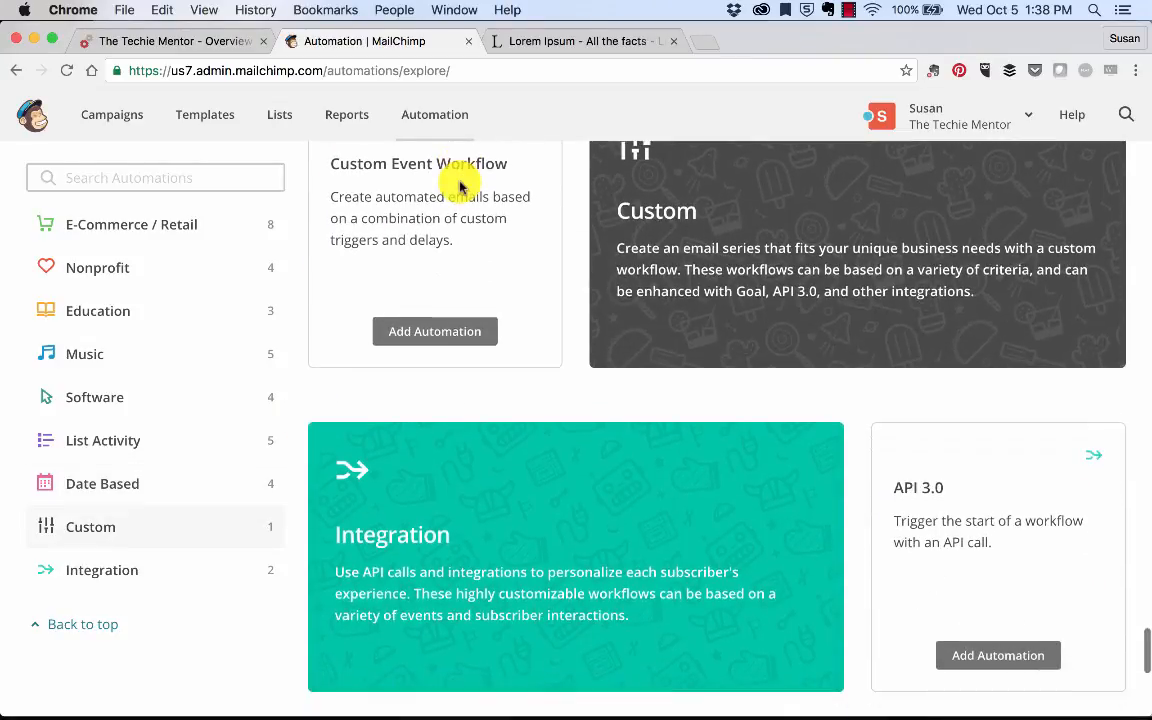
{"action": "scroll", "coordinate": [459, 183], "scroll_direction": "down", "scroll_amount": 5}
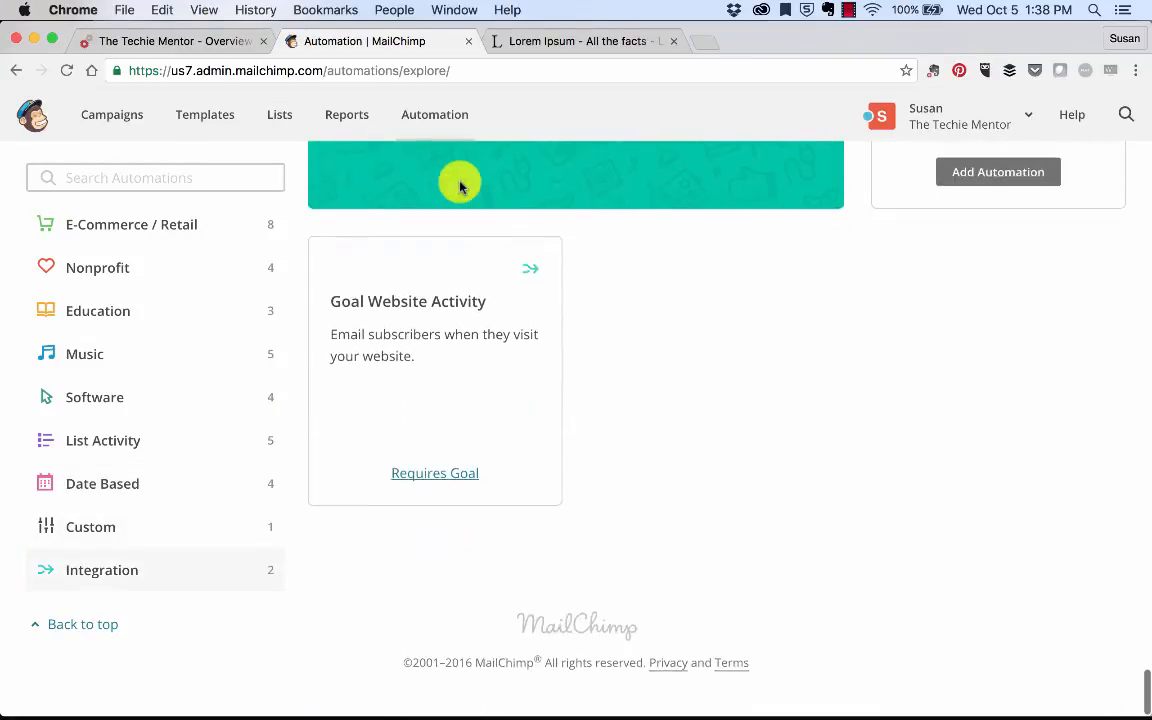
{"action": "scroll", "coordinate": [459, 183], "scroll_direction": "up", "scroll_amount": 8}
{"action": "scroll", "coordinate": [459, 183], "scroll_direction": "up", "scroll_amount": 15}
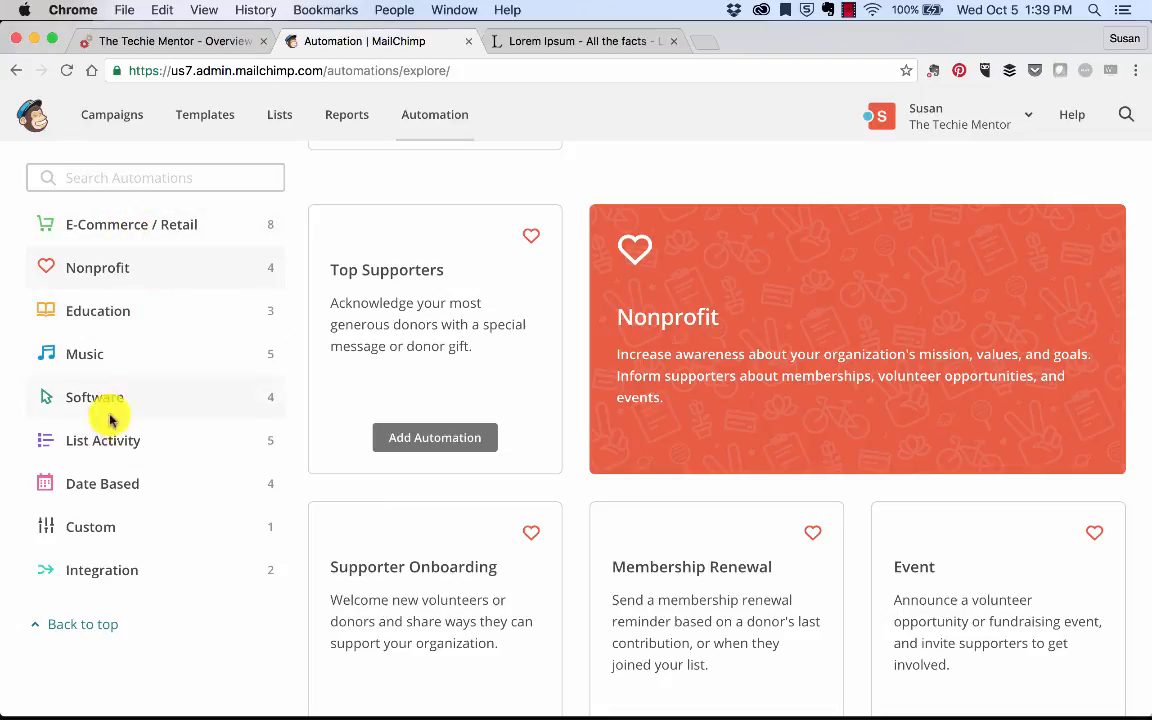
{"action": "left_click", "coordinate": [98, 538]}
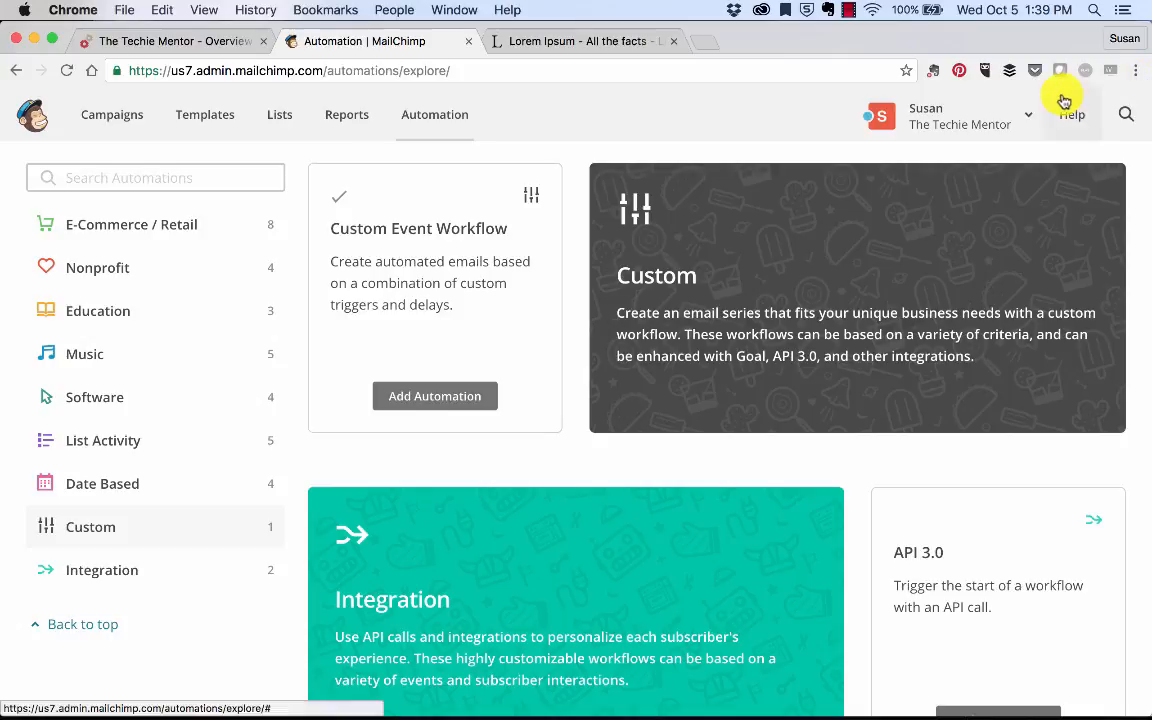
{"action": "left_click", "coordinate": [965, 110]}
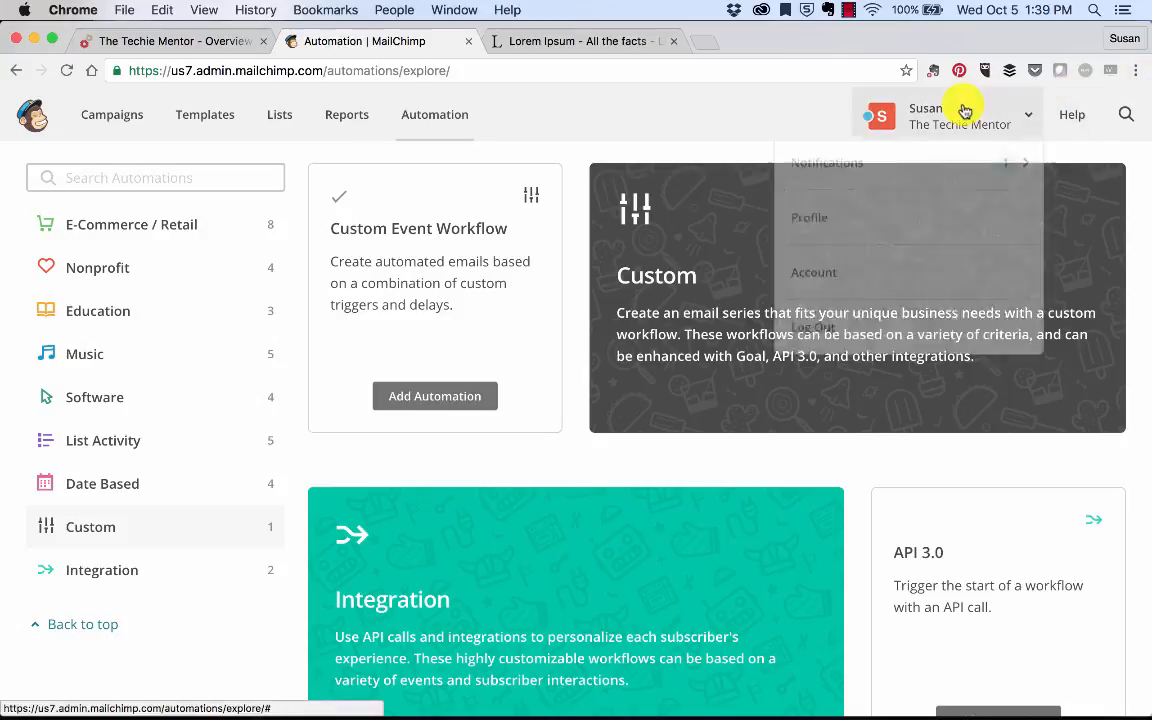
{"action": "left_click", "coordinate": [455, 119]}
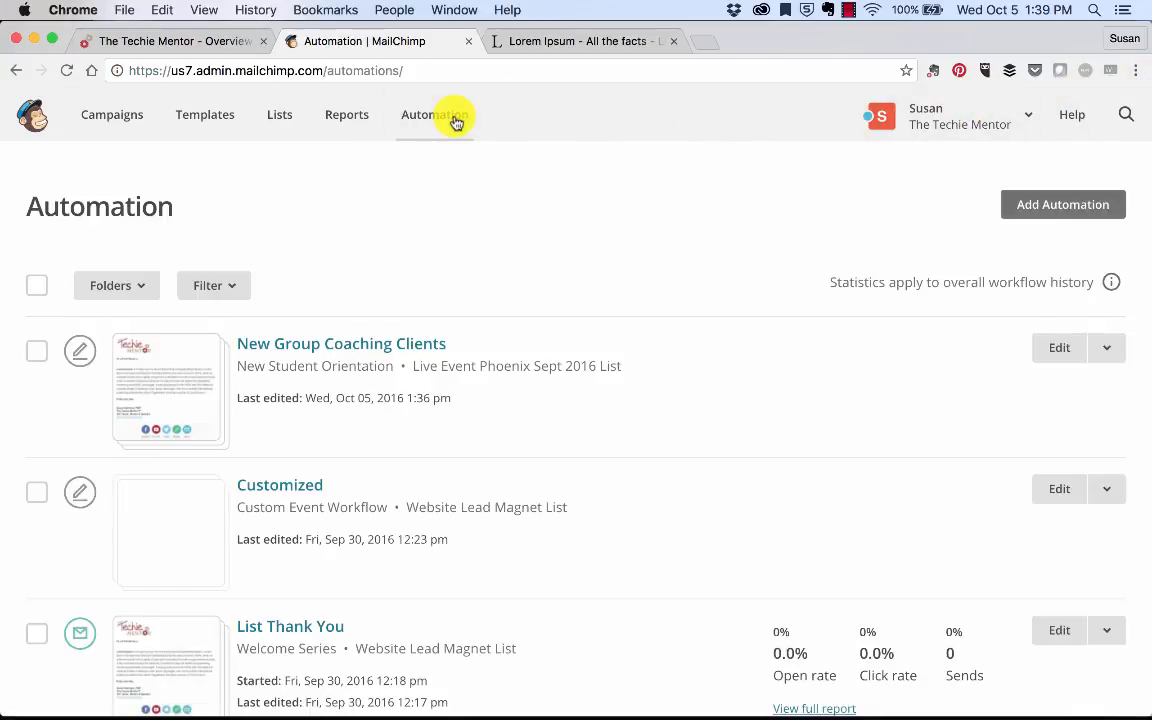
Step: Open the Customized workflow and scroll through its emails
{"action": "left_click", "coordinate": [280, 487]}
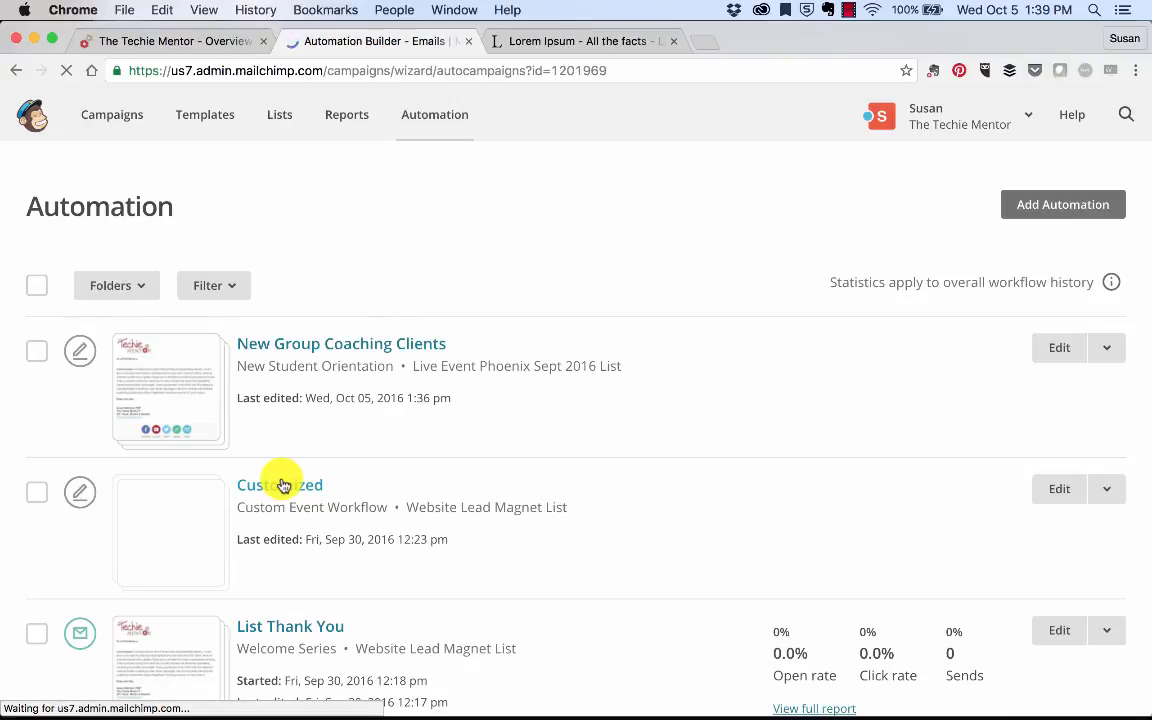
{"action": "scroll", "coordinate": [283, 561], "scroll_direction": "down", "scroll_amount": 5}
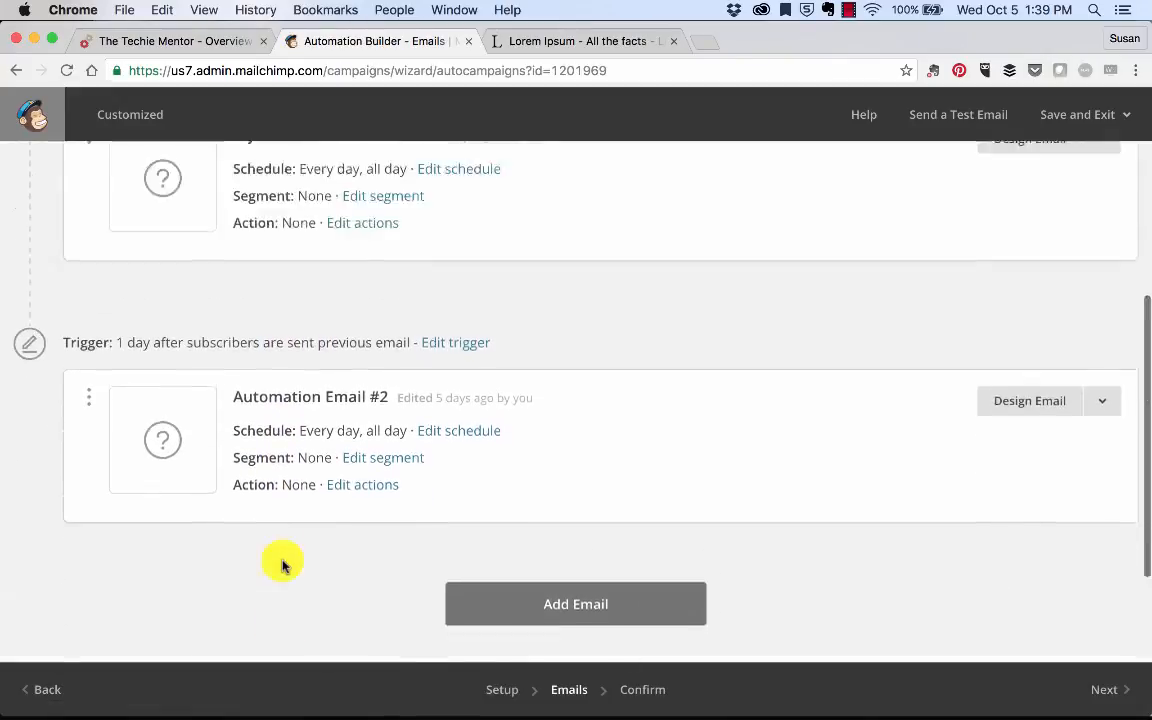
{"action": "scroll", "coordinate": [283, 561], "scroll_direction": "up", "scroll_amount": 4}
{"action": "scroll", "coordinate": [283, 566], "scroll_direction": "down", "scroll_amount": 4}
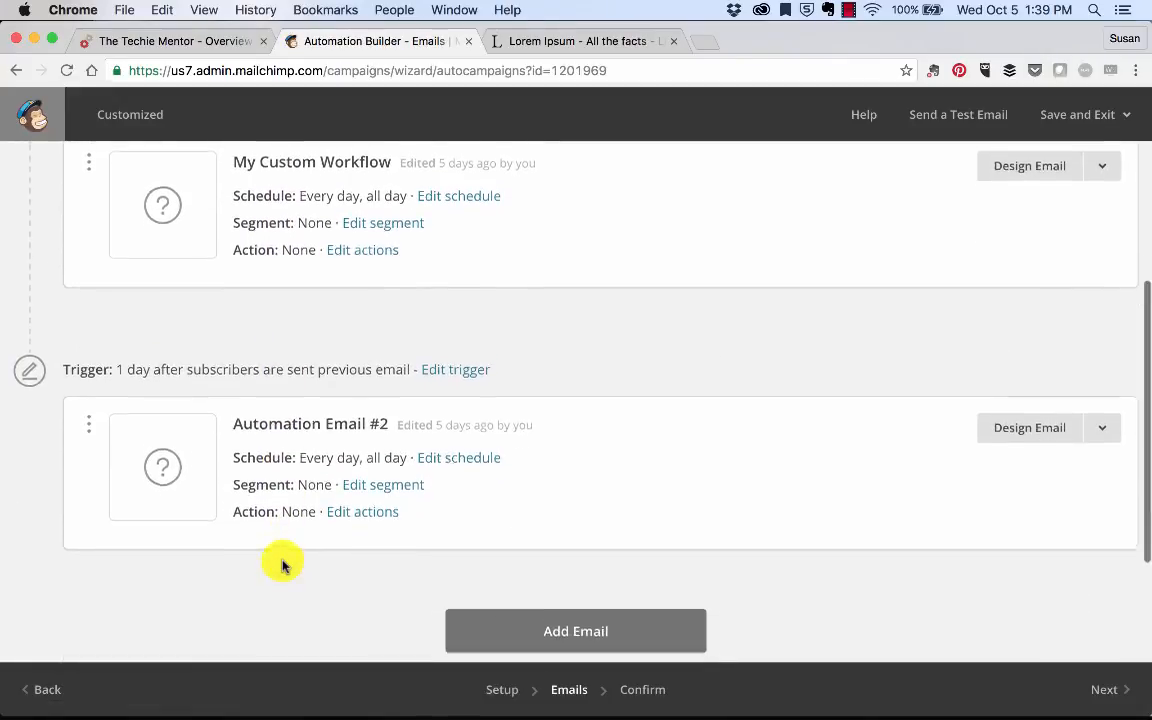
{"action": "scroll", "coordinate": [283, 566], "scroll_direction": "up", "scroll_amount": 3}
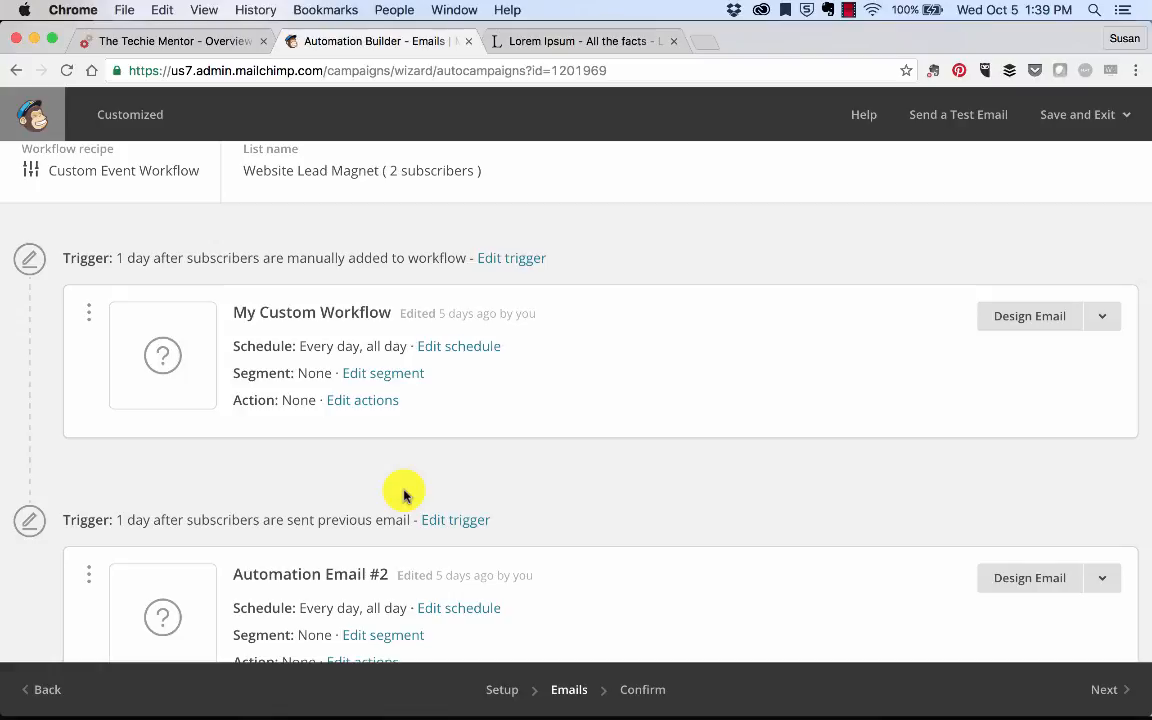
{"action": "scroll", "coordinate": [404, 491], "scroll_direction": "down", "scroll_amount": 3}
{"action": "scroll", "coordinate": [404, 491], "scroll_direction": "up", "scroll_amount": 5}
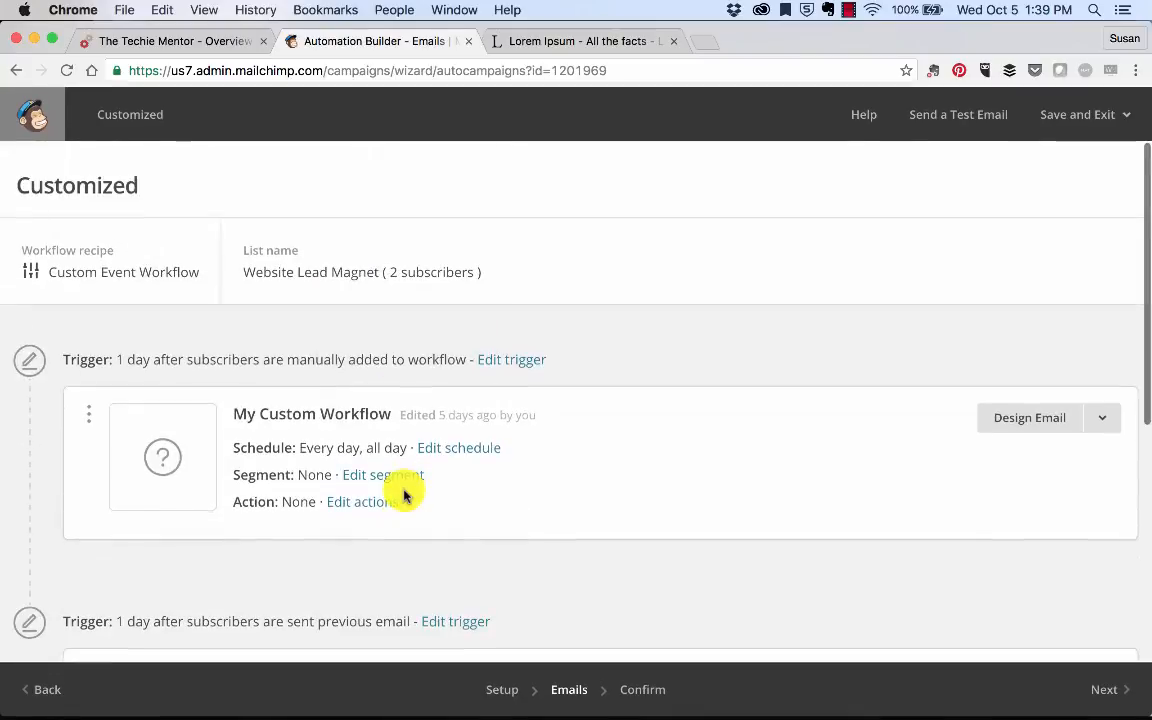
Step: Save the Customized workflow via Save and Exit > Automation and advance the slideshow to Homework
{"action": "left_click", "coordinate": [1111, 114]}
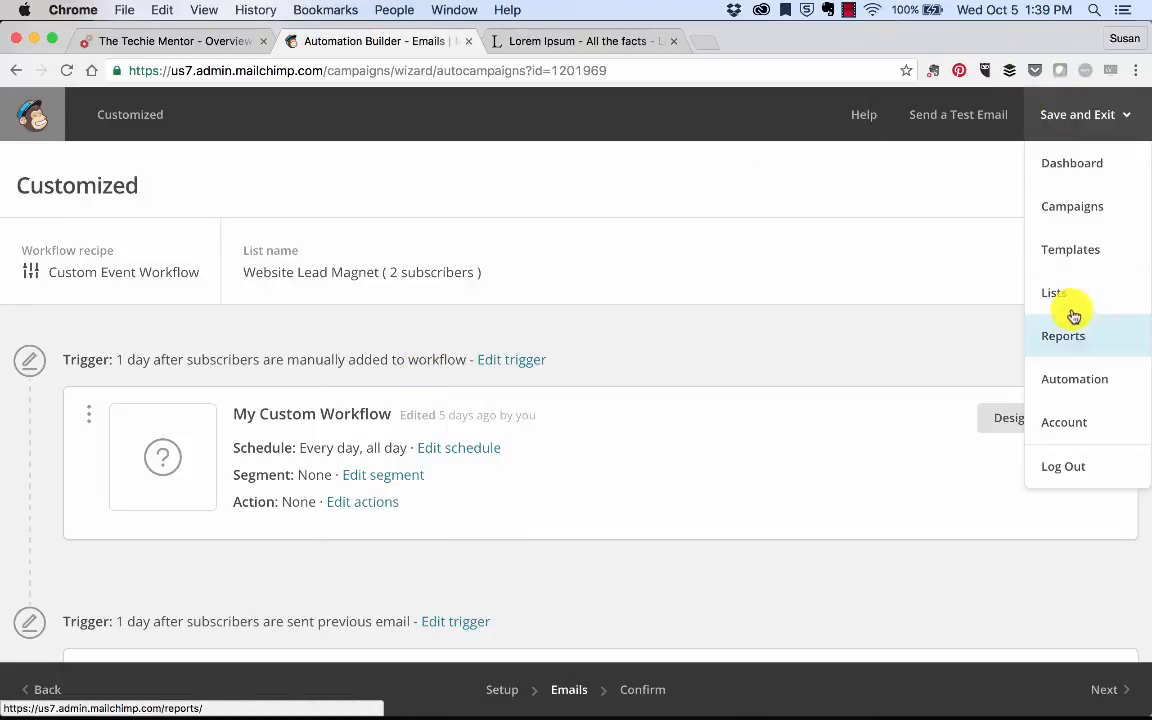
{"action": "left_click", "coordinate": [1056, 381]}
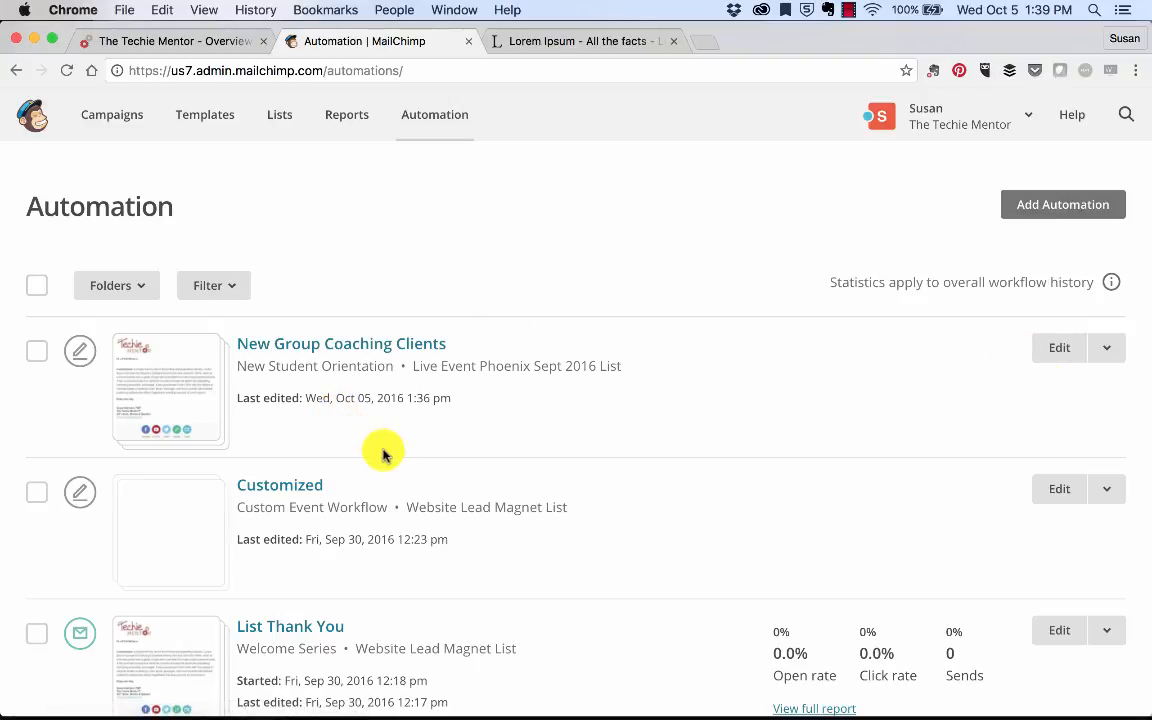
{"action": "mouse_move", "coordinate": [345, 690]}
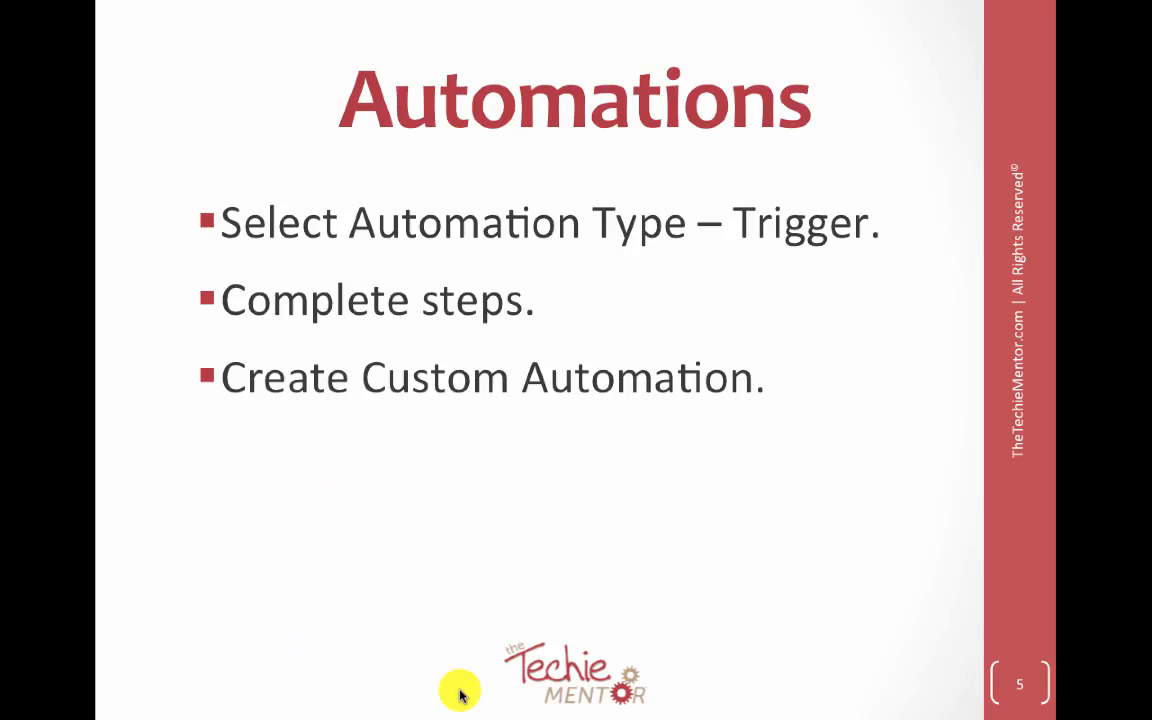
{"action": "left_click", "coordinate": [354, 499]}
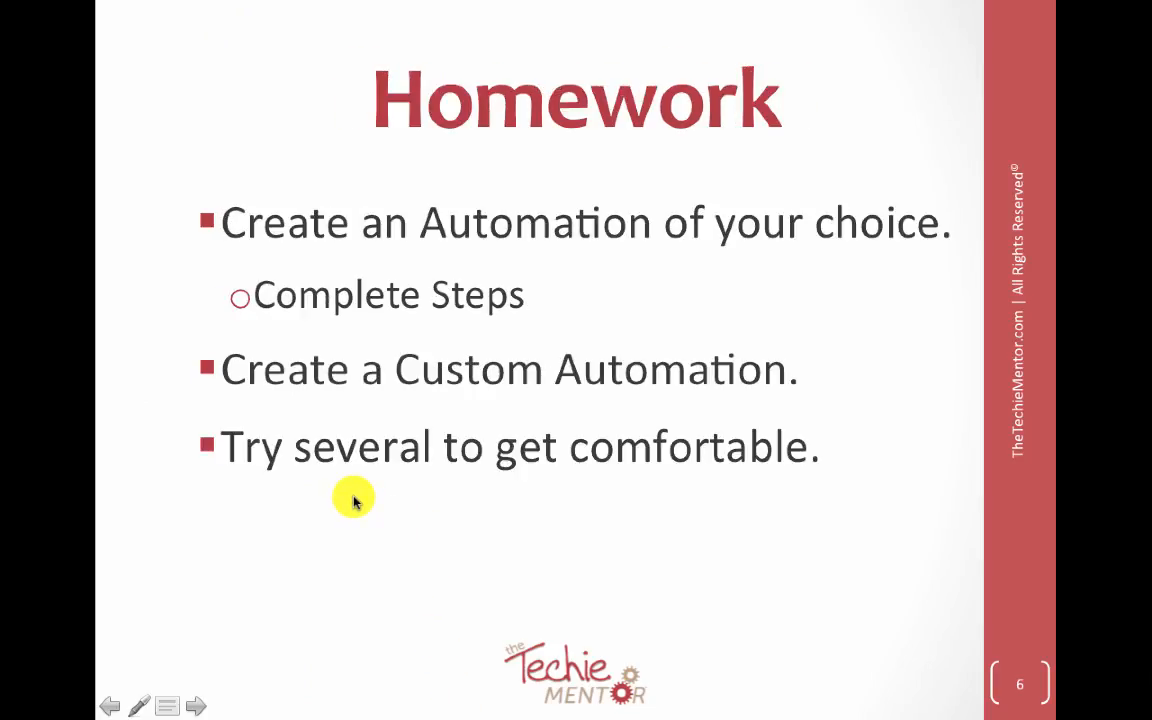